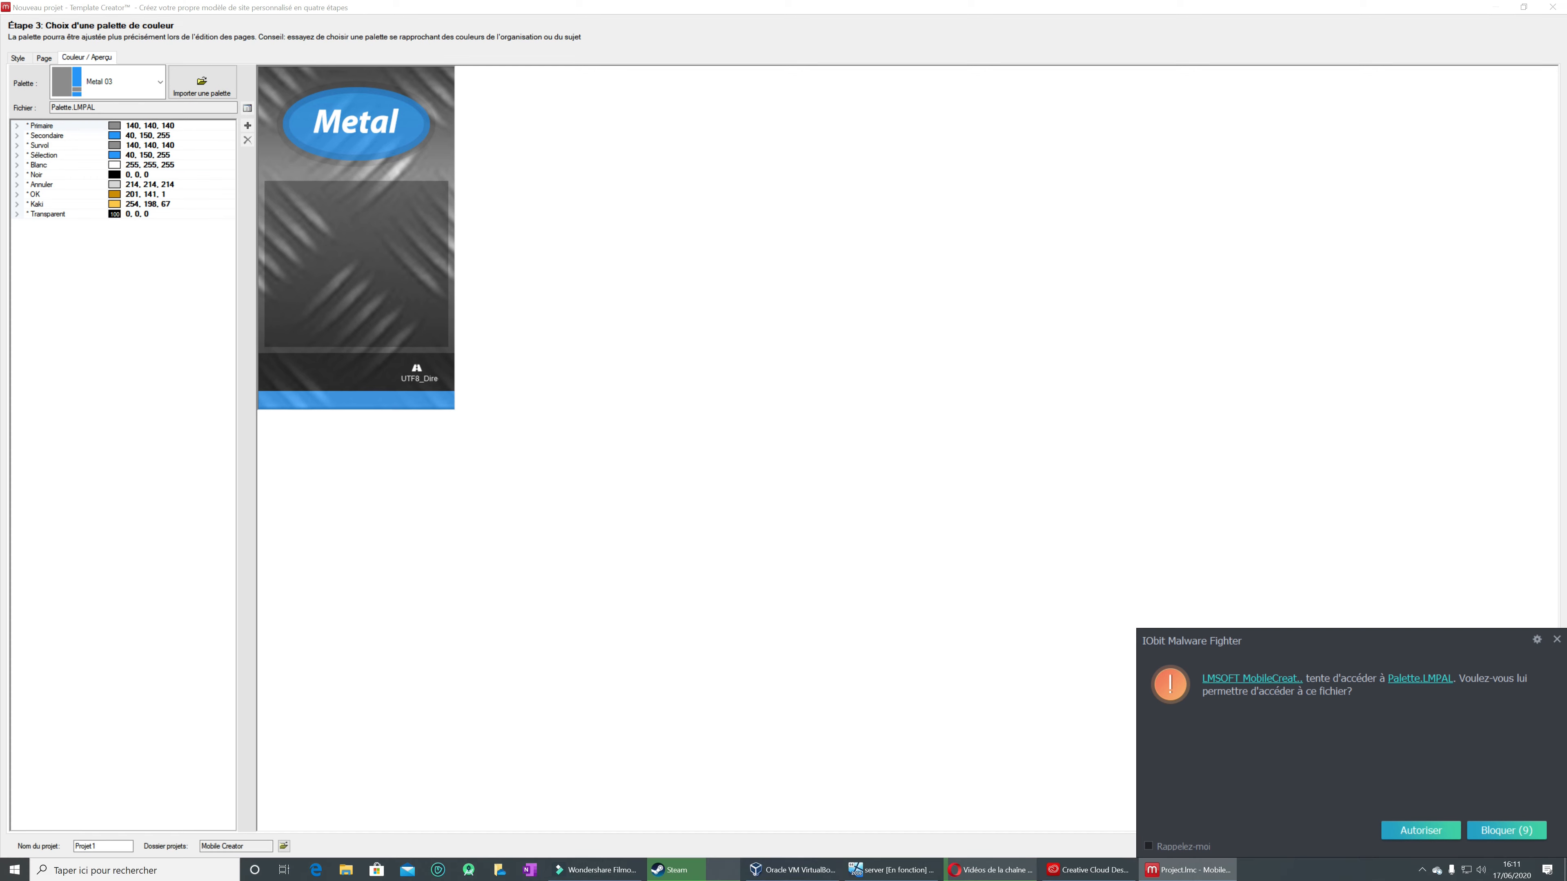
# Step: Allow access to Palette.LMPAL, dismiss the exception report, and try again to finish Projet1 with the Metal 03 palette
pyautogui.click(1412, 828)
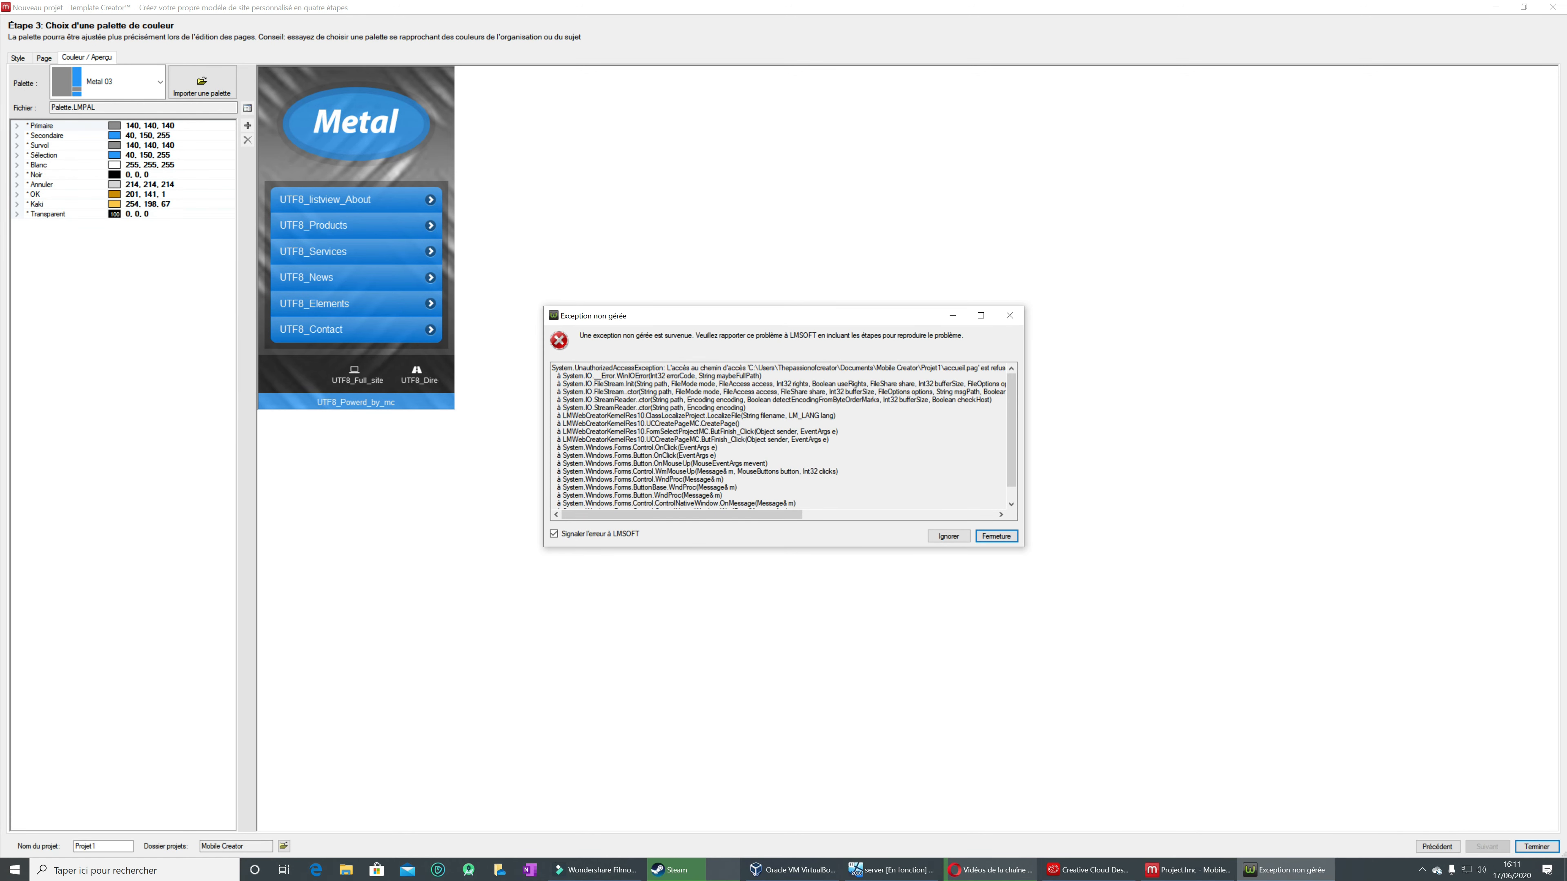
pyautogui.click(950, 537)
pyautogui.click(1010, 316)
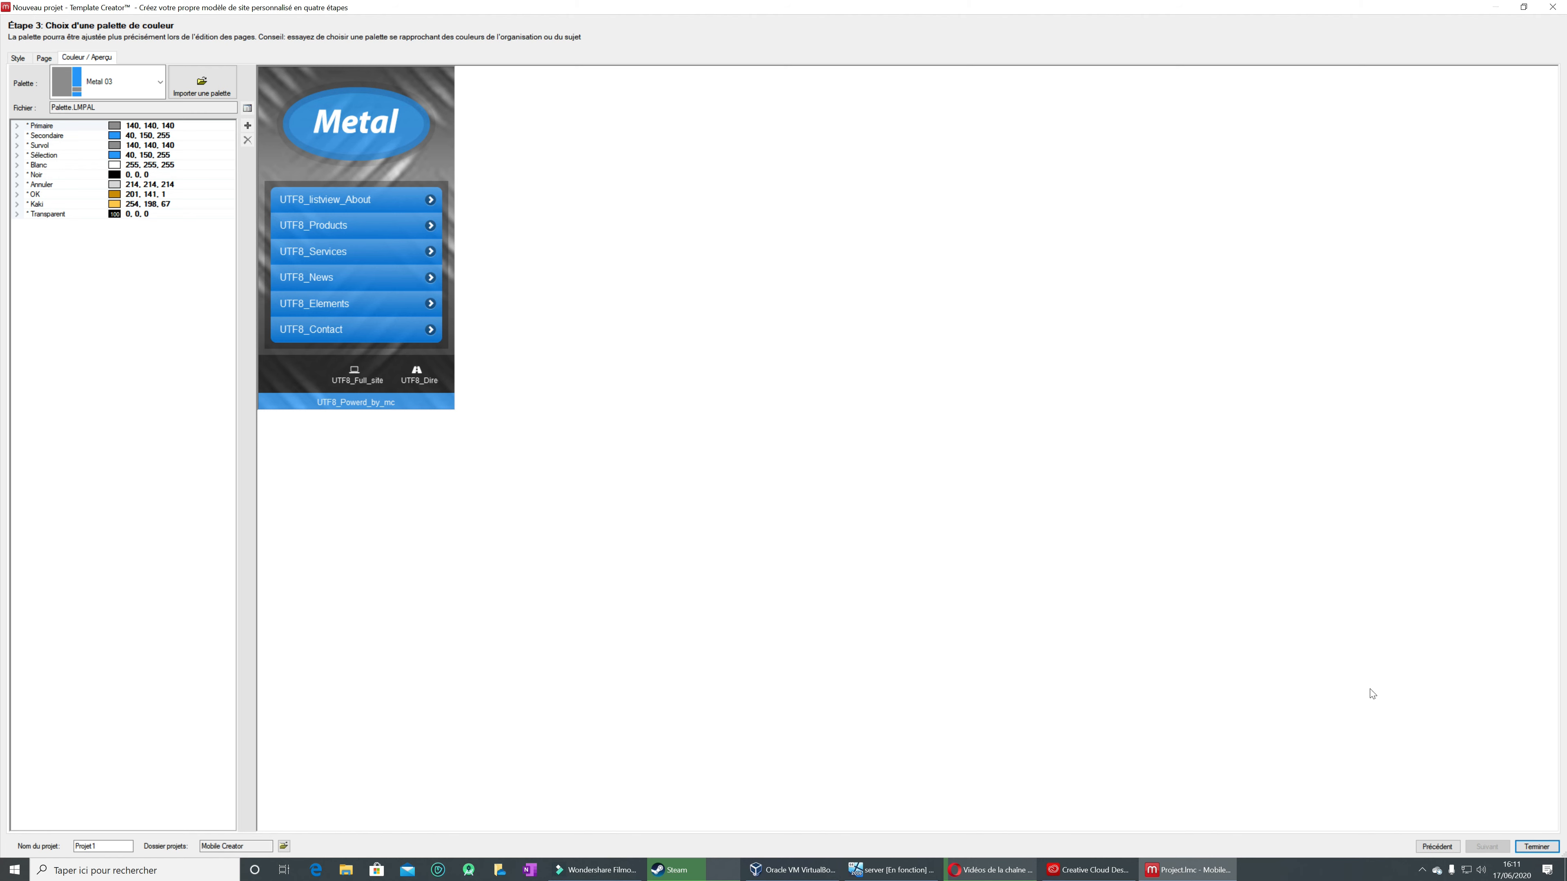
pyautogui.click(1522, 850)
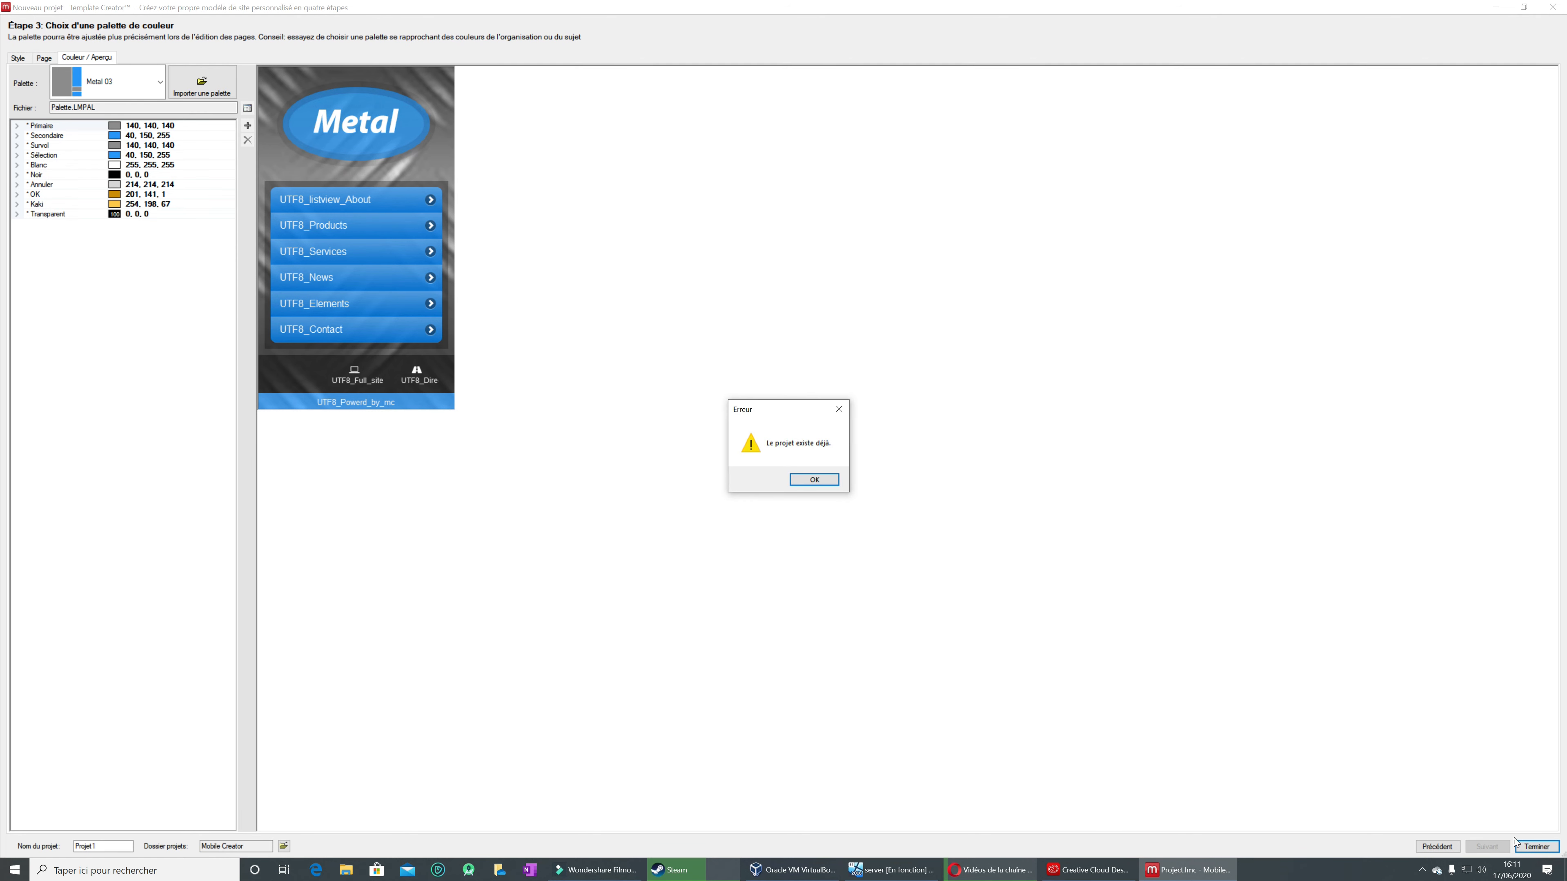
pyautogui.click(827, 480)
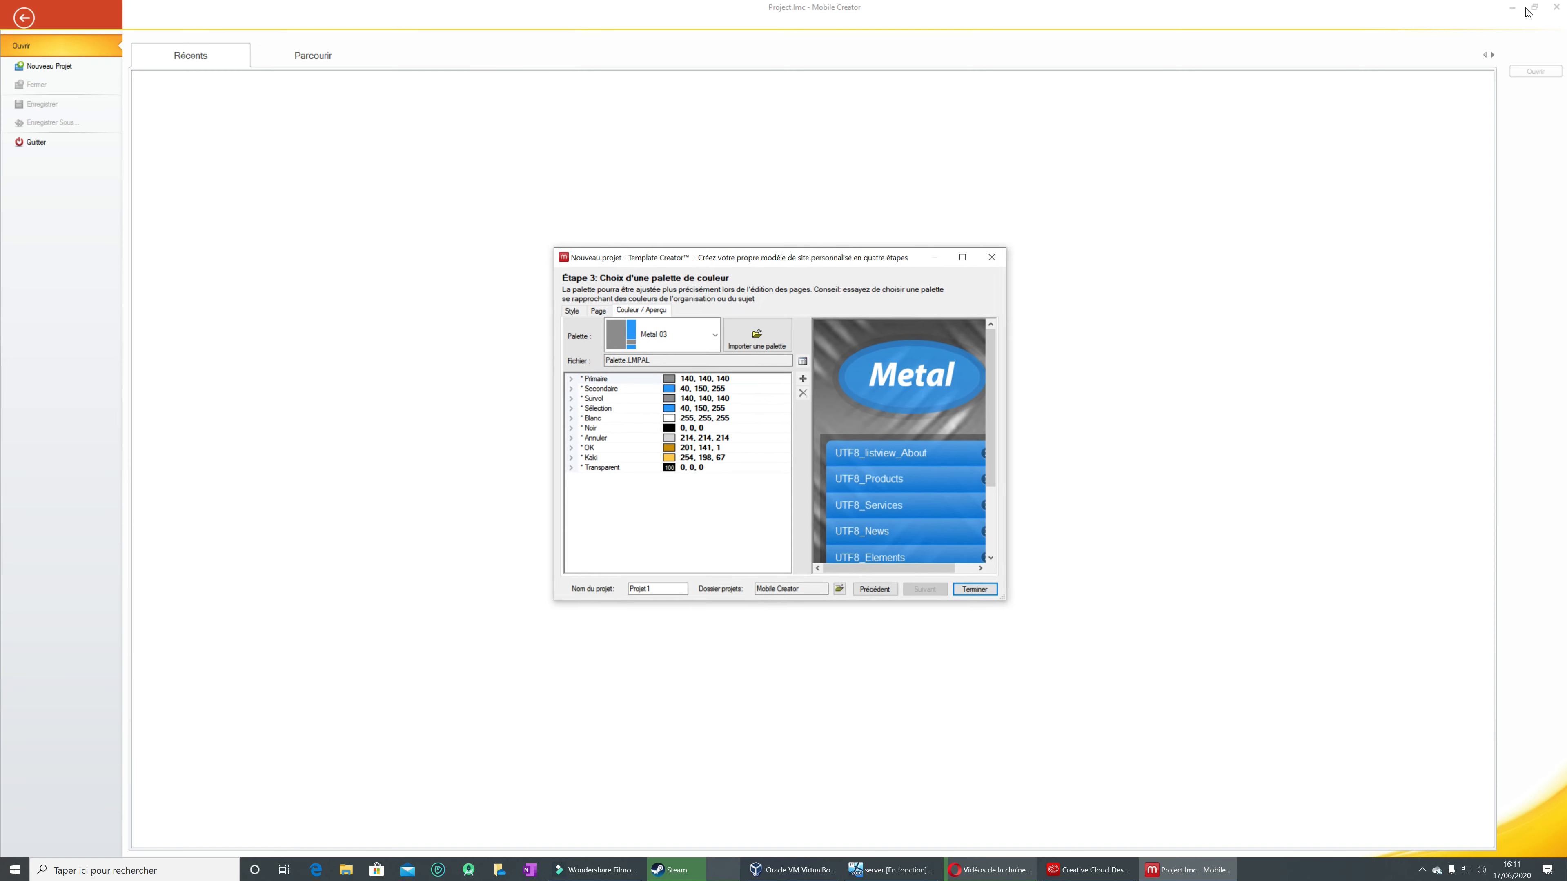
pyautogui.click(1524, 8)
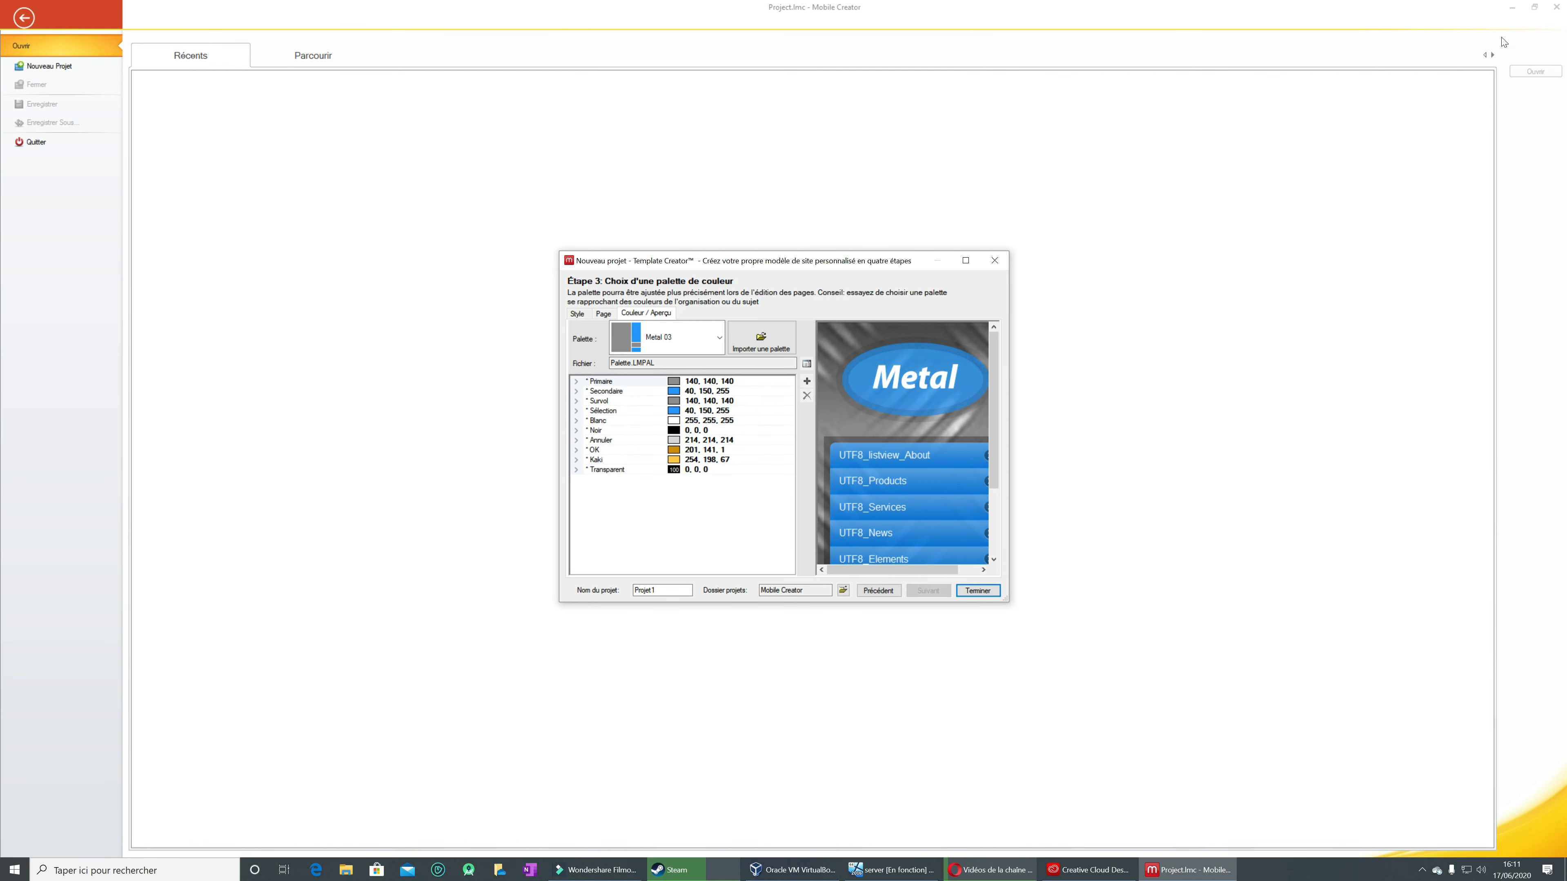
pyautogui.click(979, 591)
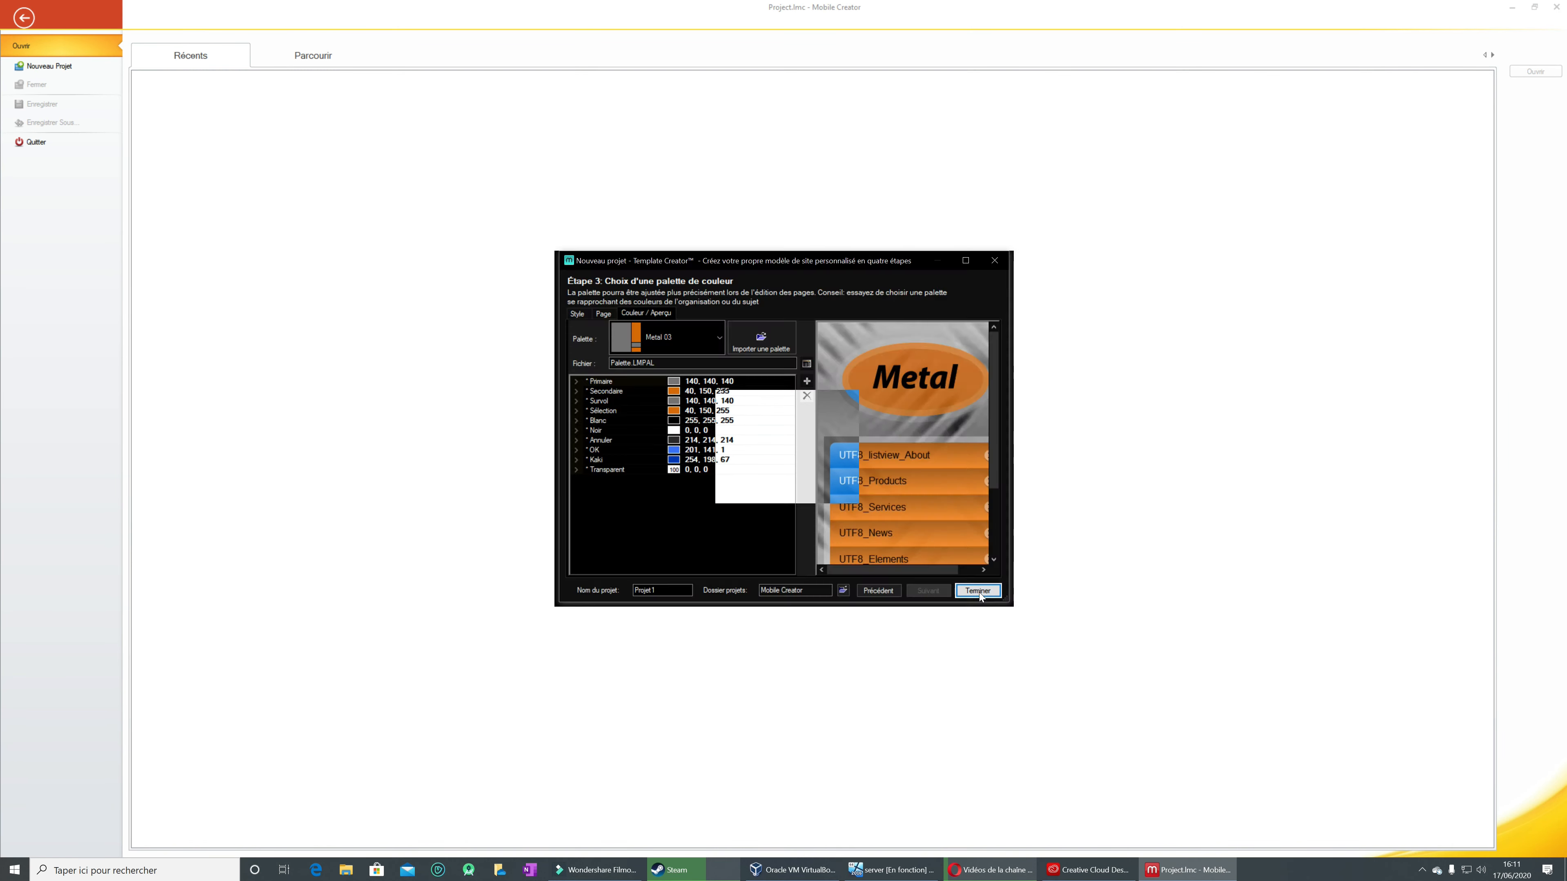
pyautogui.click(823, 480)
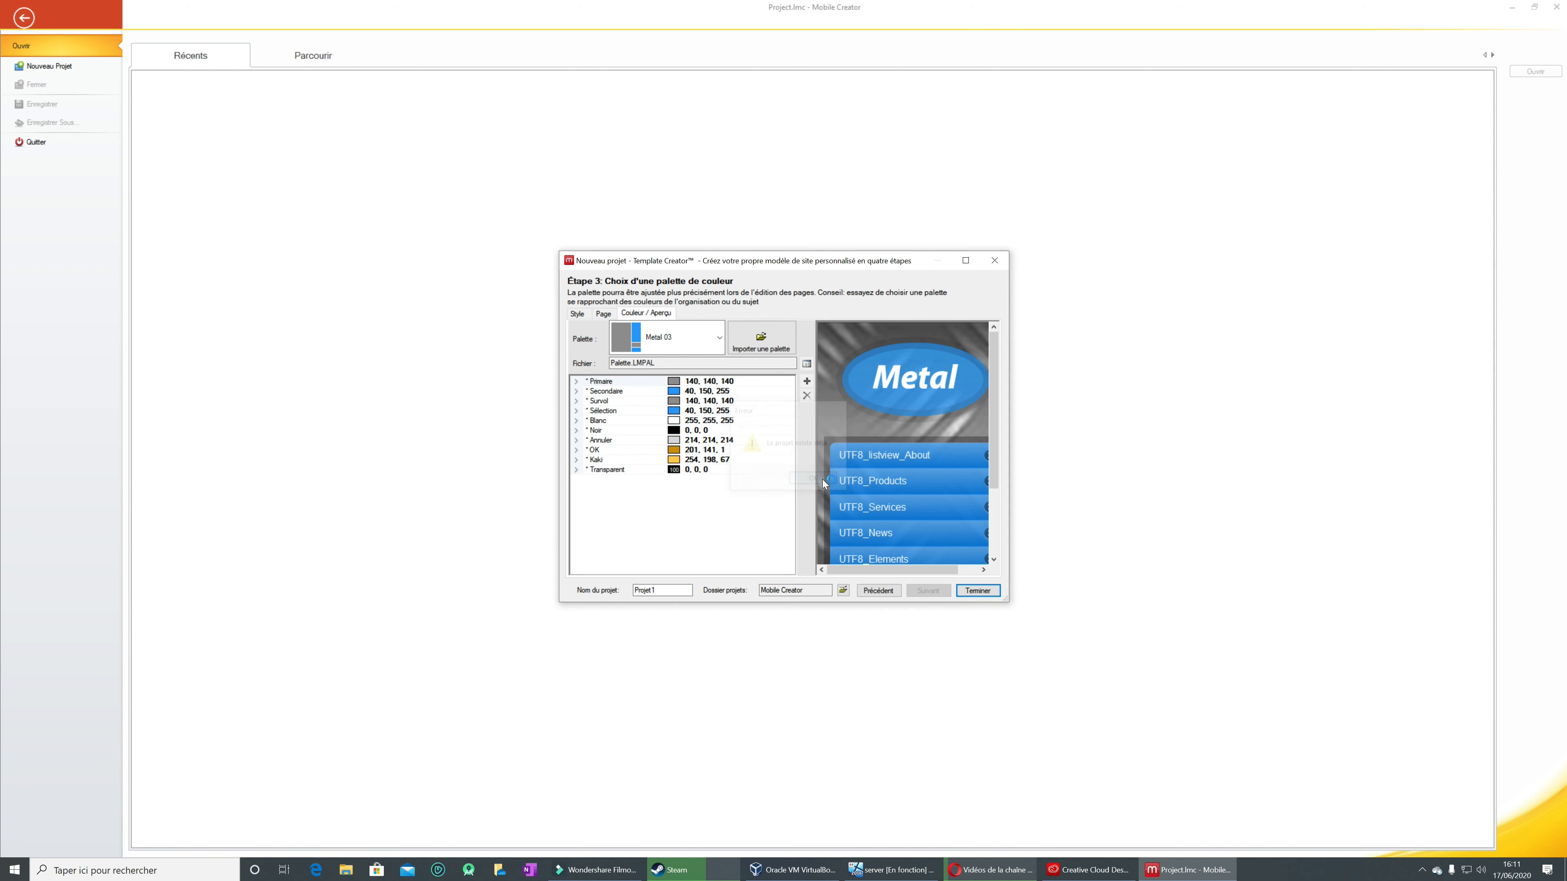
# Step: Go back to the graphic style choice and select the City style for Projet1
pyautogui.click(889, 593)
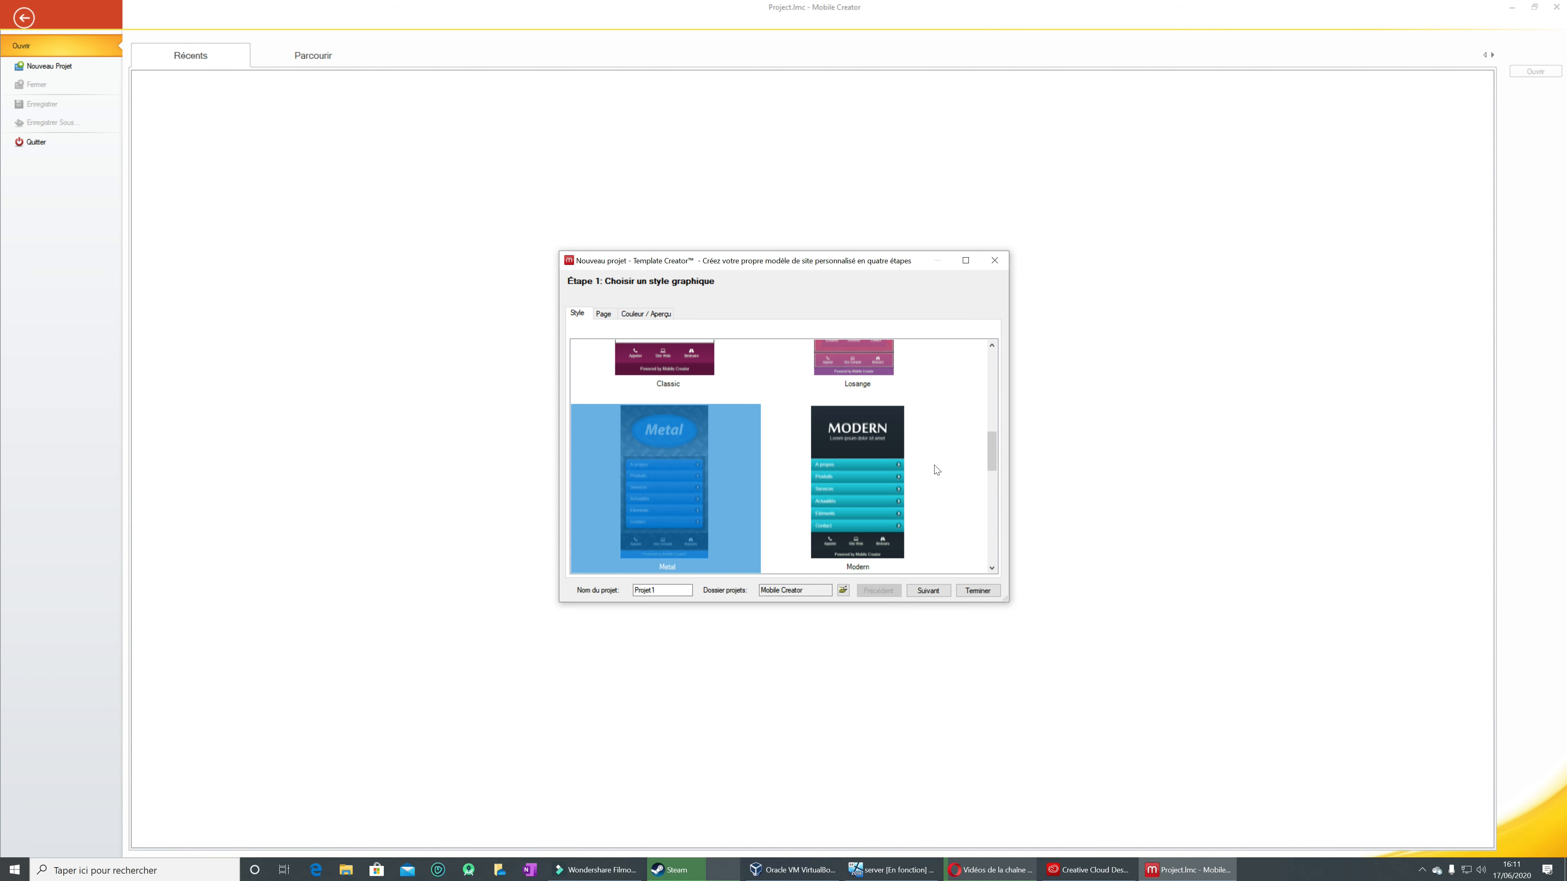
pyautogui.moveTo(993, 453); pyautogui.dragTo(993, 412)
pyautogui.click(880, 414)
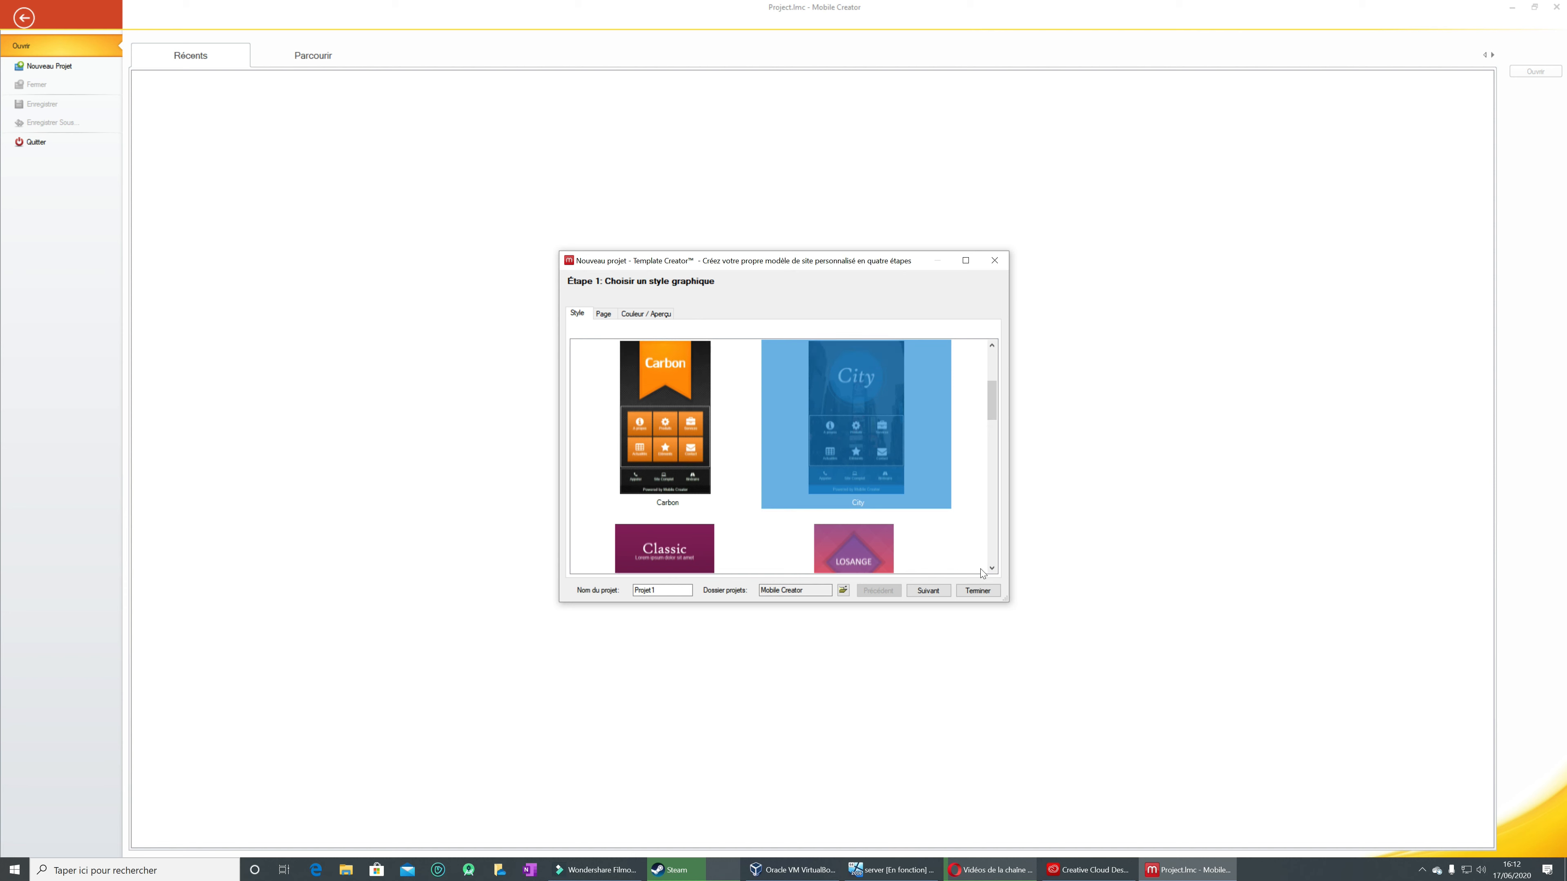
pyautogui.click(929, 591)
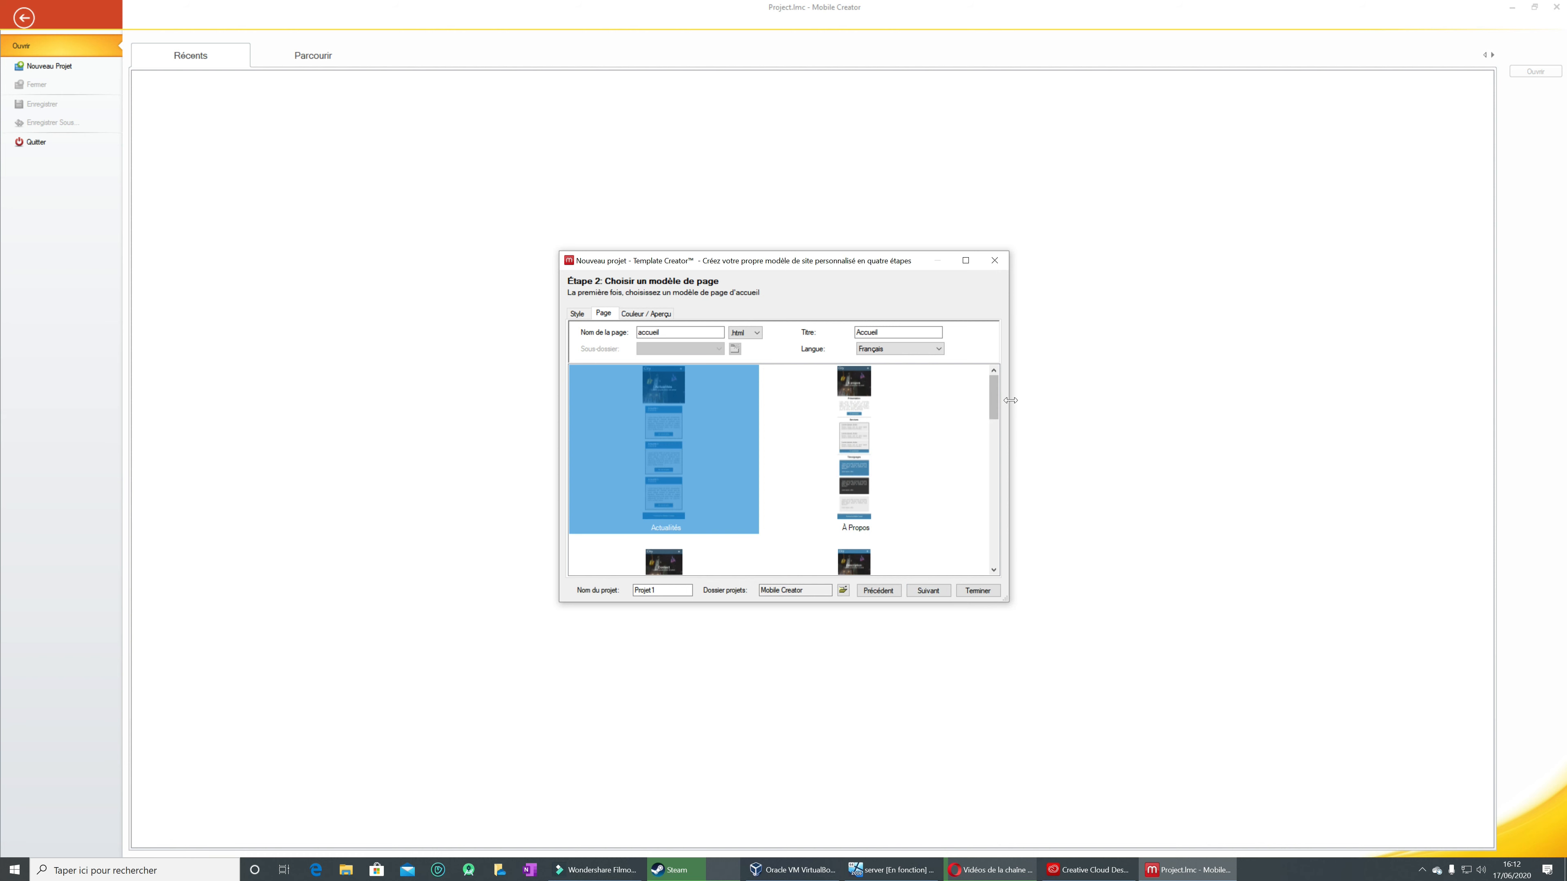
# Step: Select the Accueil page template, try to finish Projet1 with it, and close the project wizard
pyautogui.moveTo(995, 403); pyautogui.dragTo(994, 523)
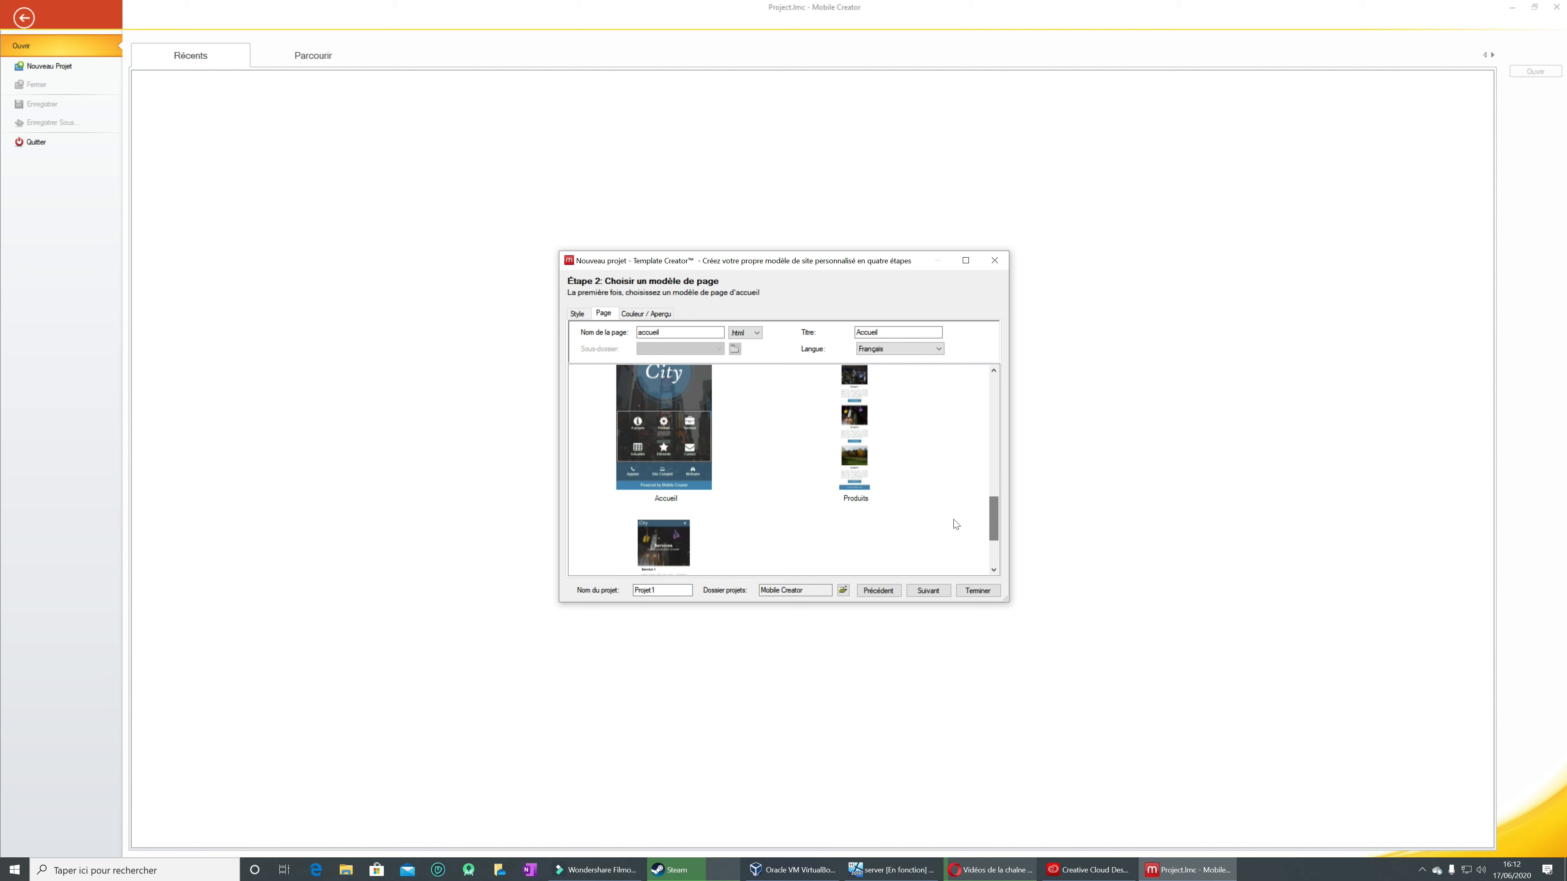
pyautogui.click(680, 424)
pyautogui.click(977, 590)
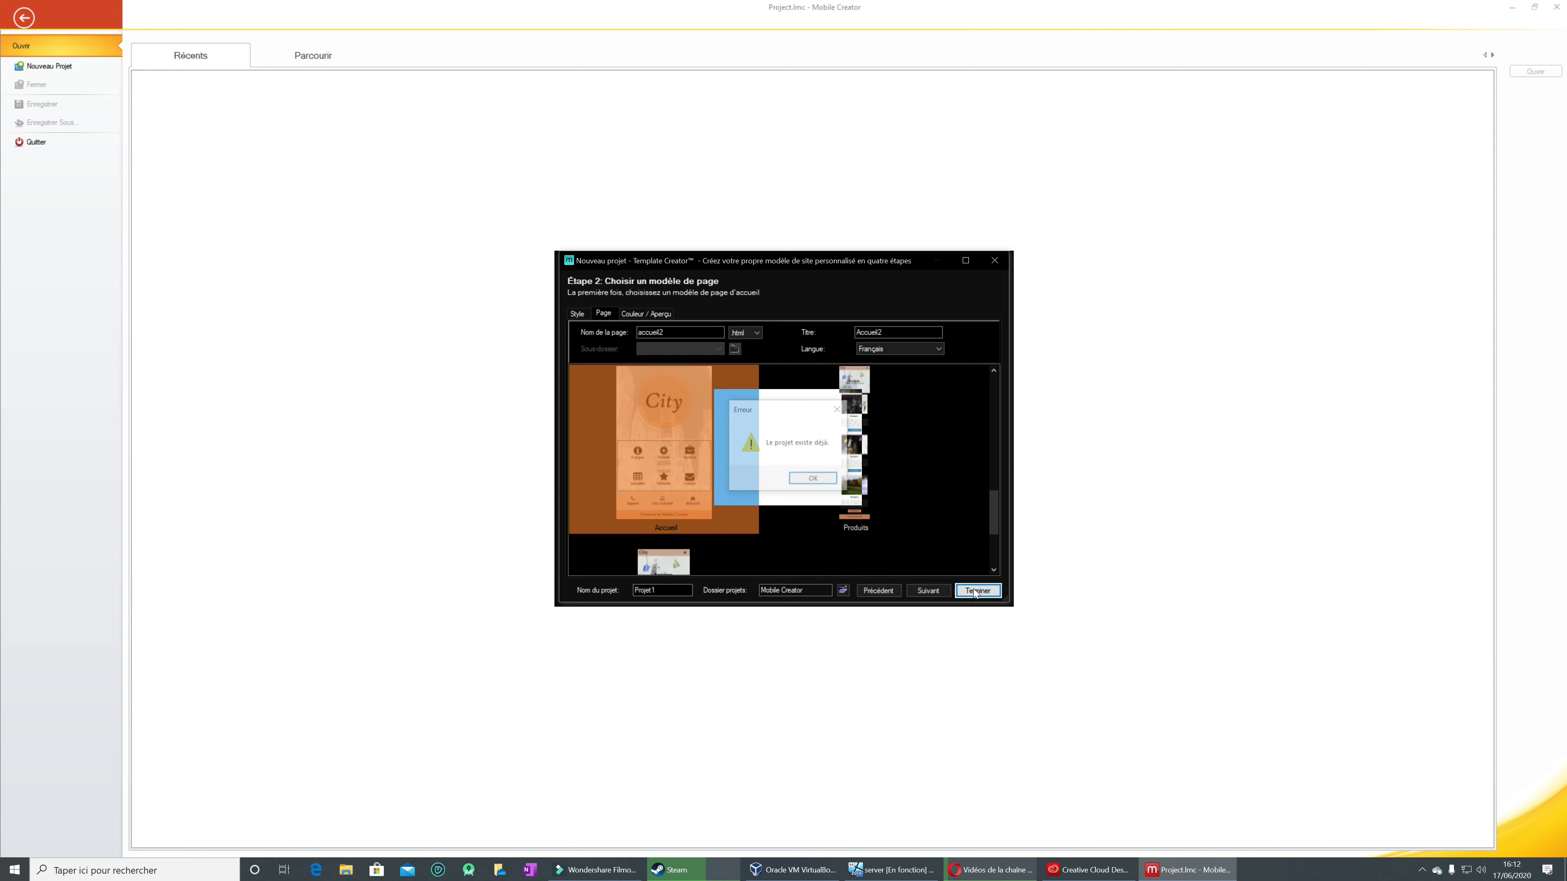
pyautogui.click(815, 480)
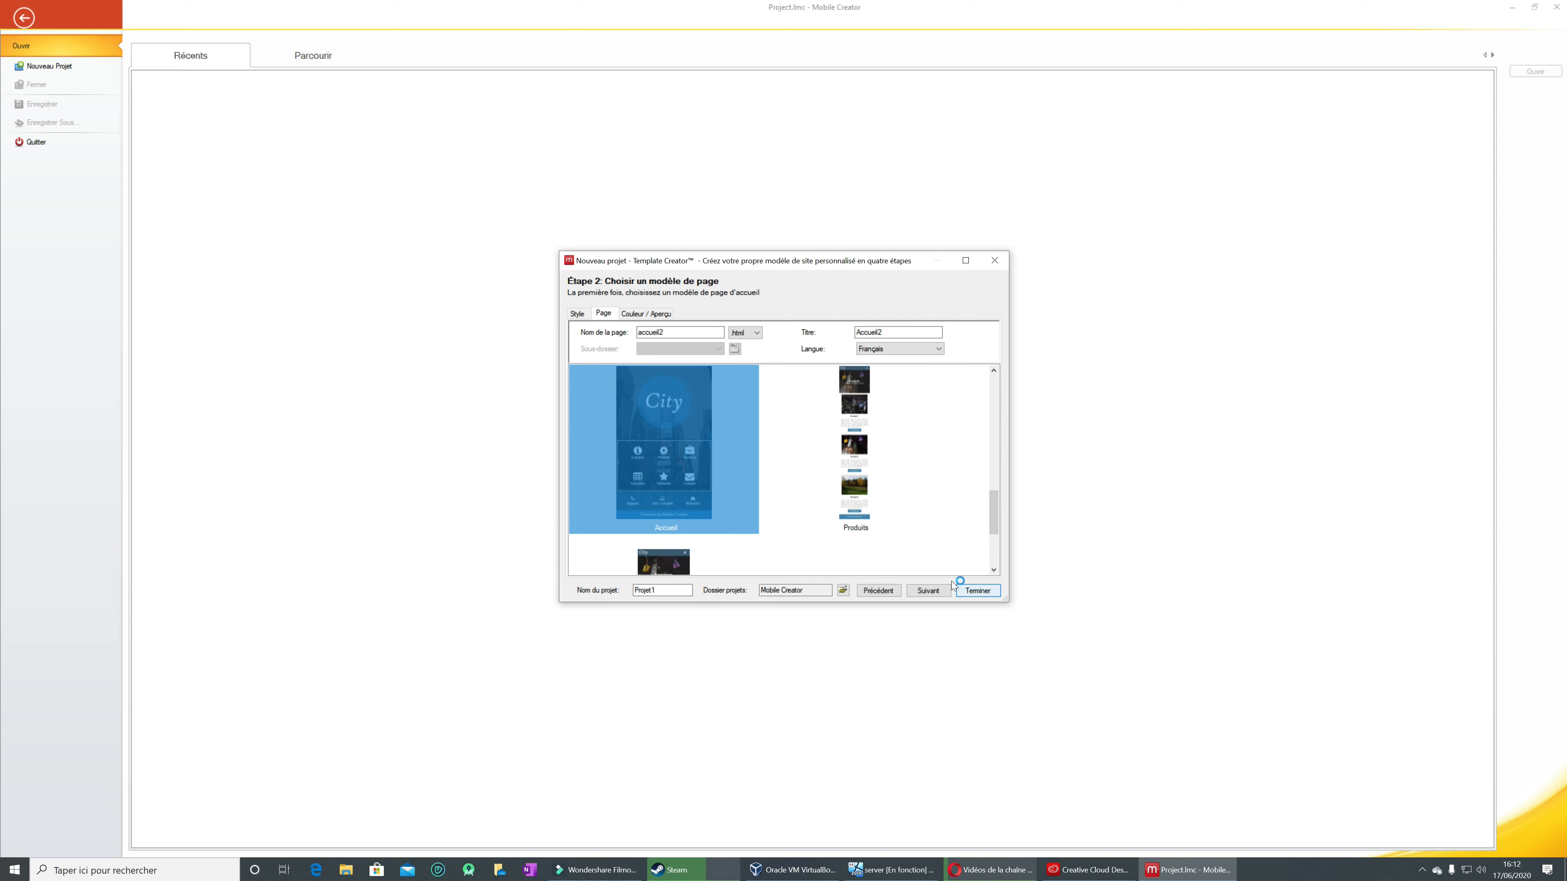
pyautogui.click(995, 262)
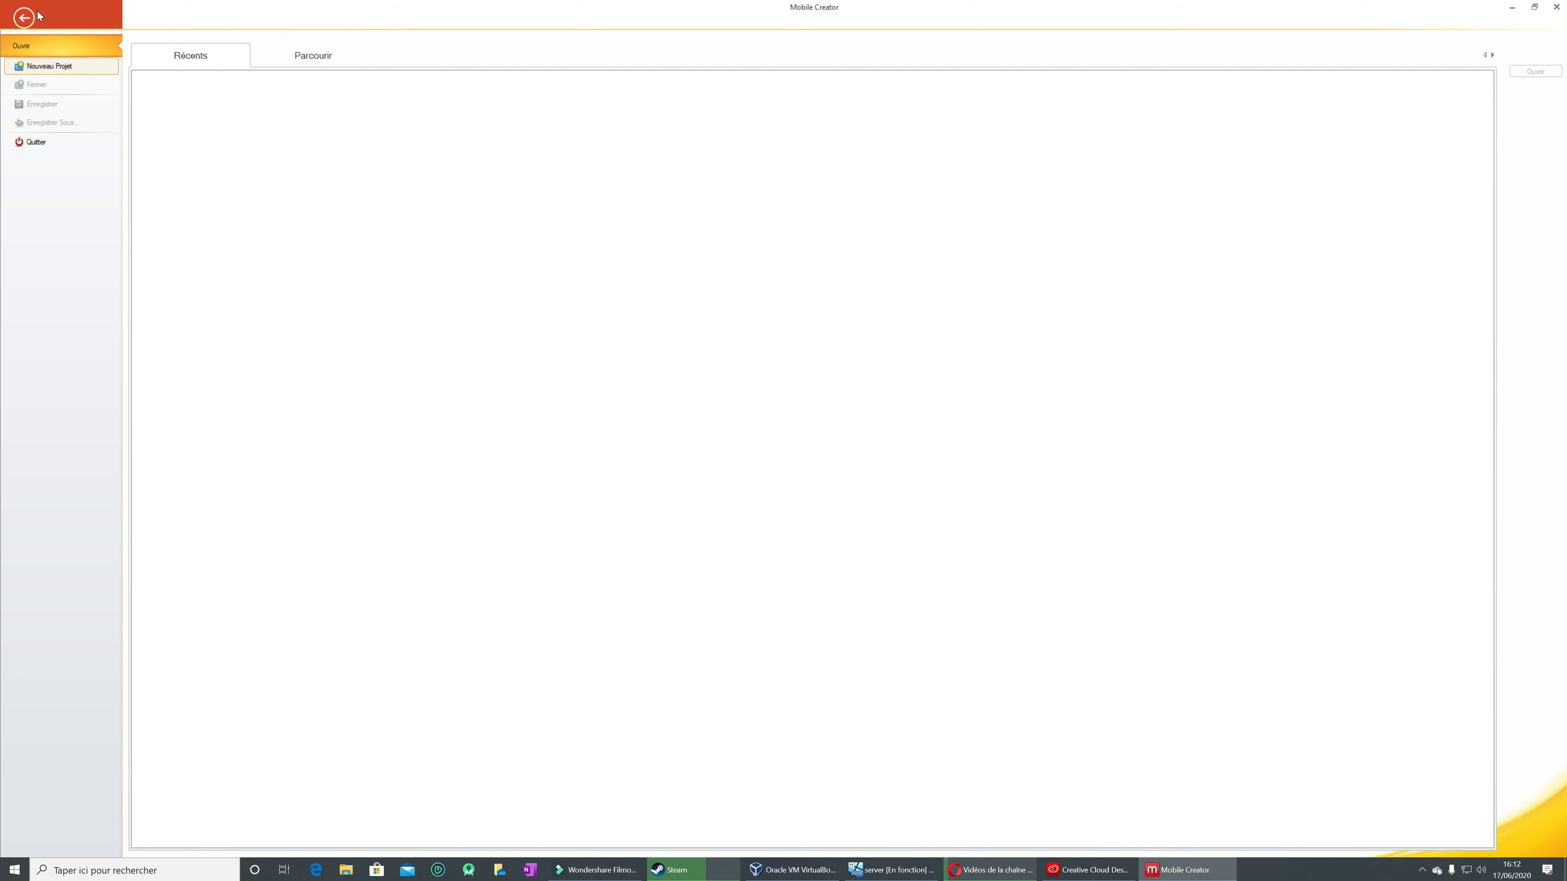
# Step: Start a new project named Projet2 using the Projet vide style and the Page vide template
pyautogui.click(24, 18)
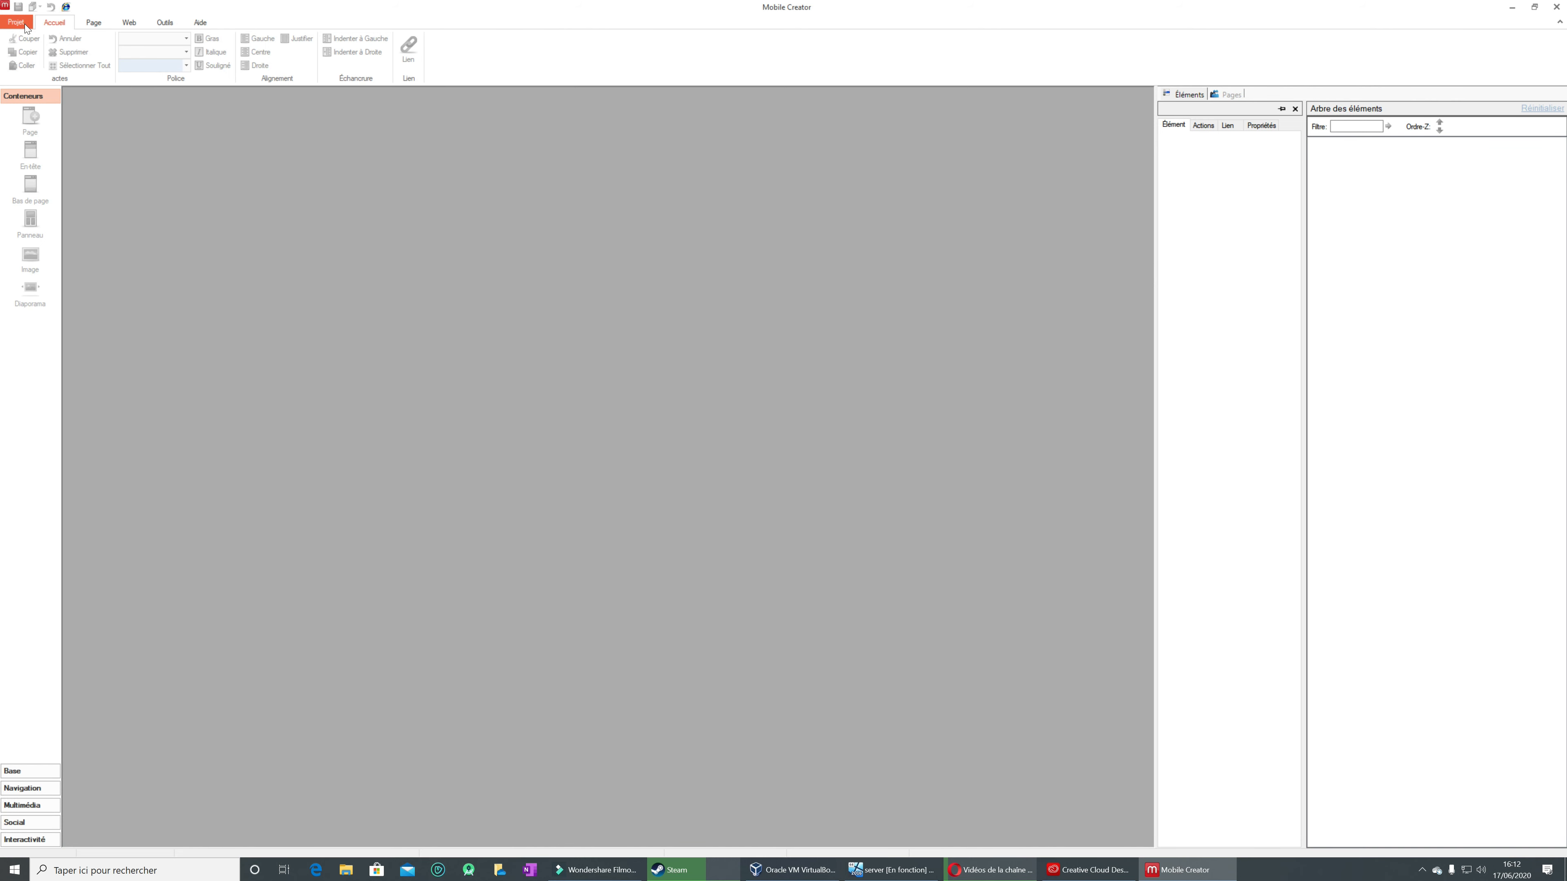
pyautogui.click(25, 26)
pyautogui.click(47, 66)
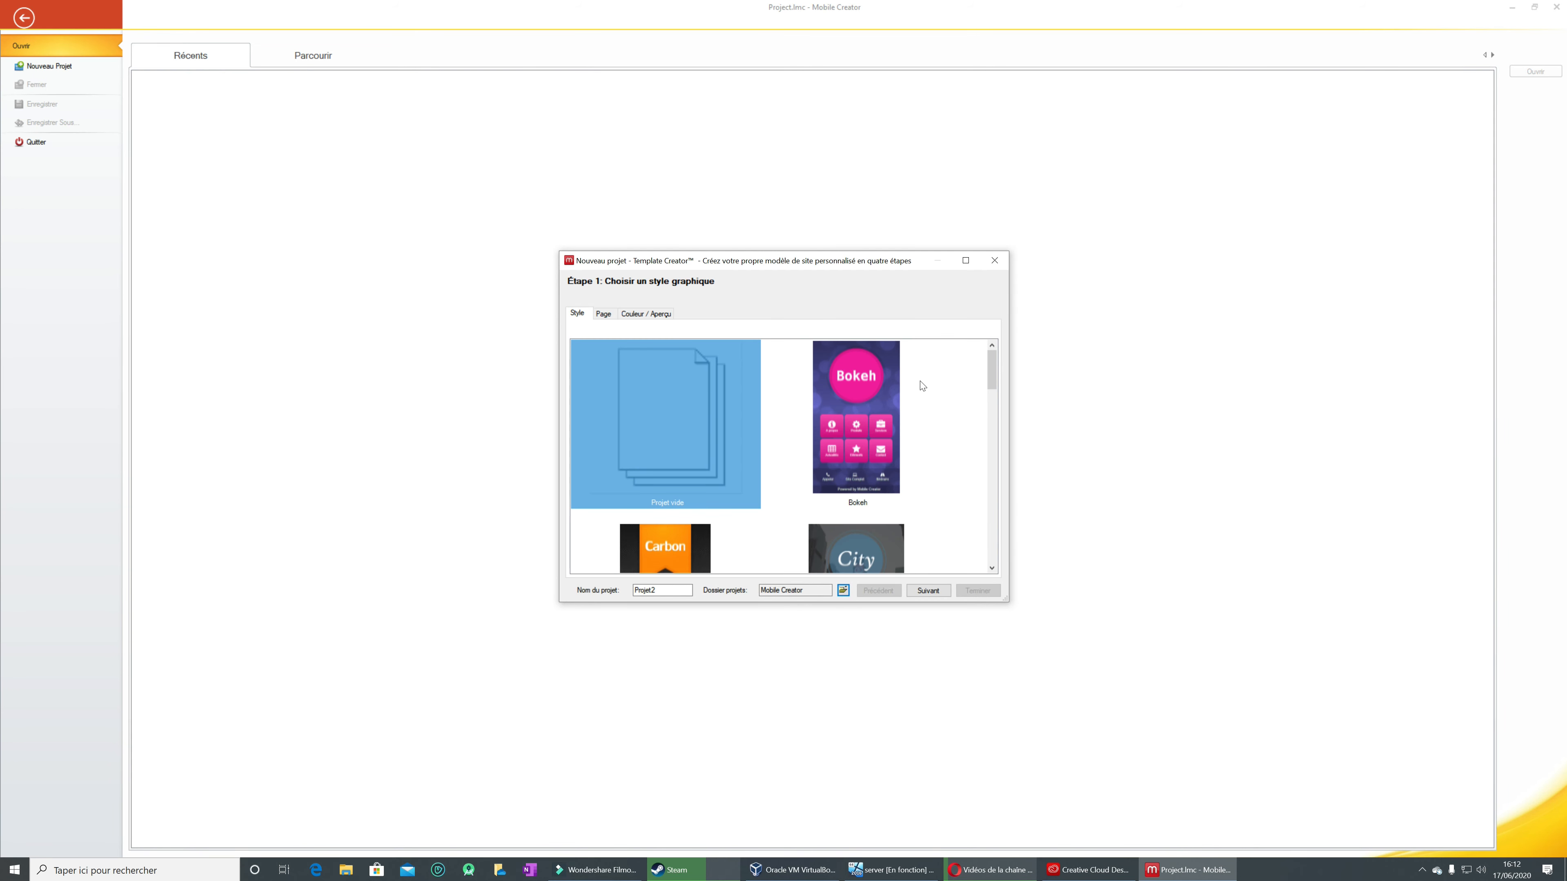
pyautogui.click(648, 401)
pyautogui.click(927, 591)
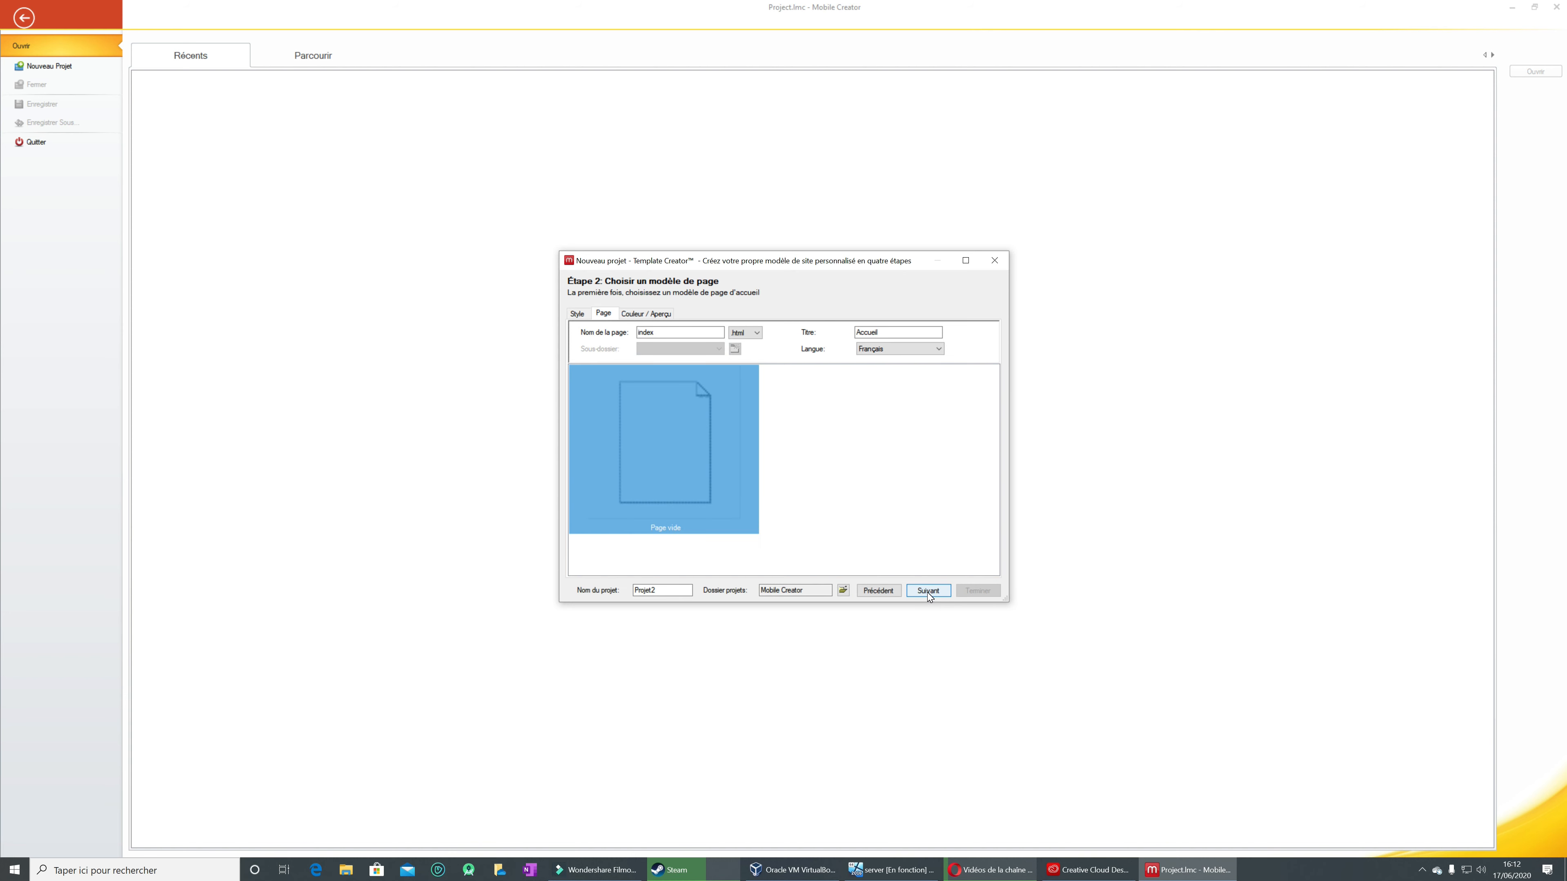
pyautogui.click(926, 591)
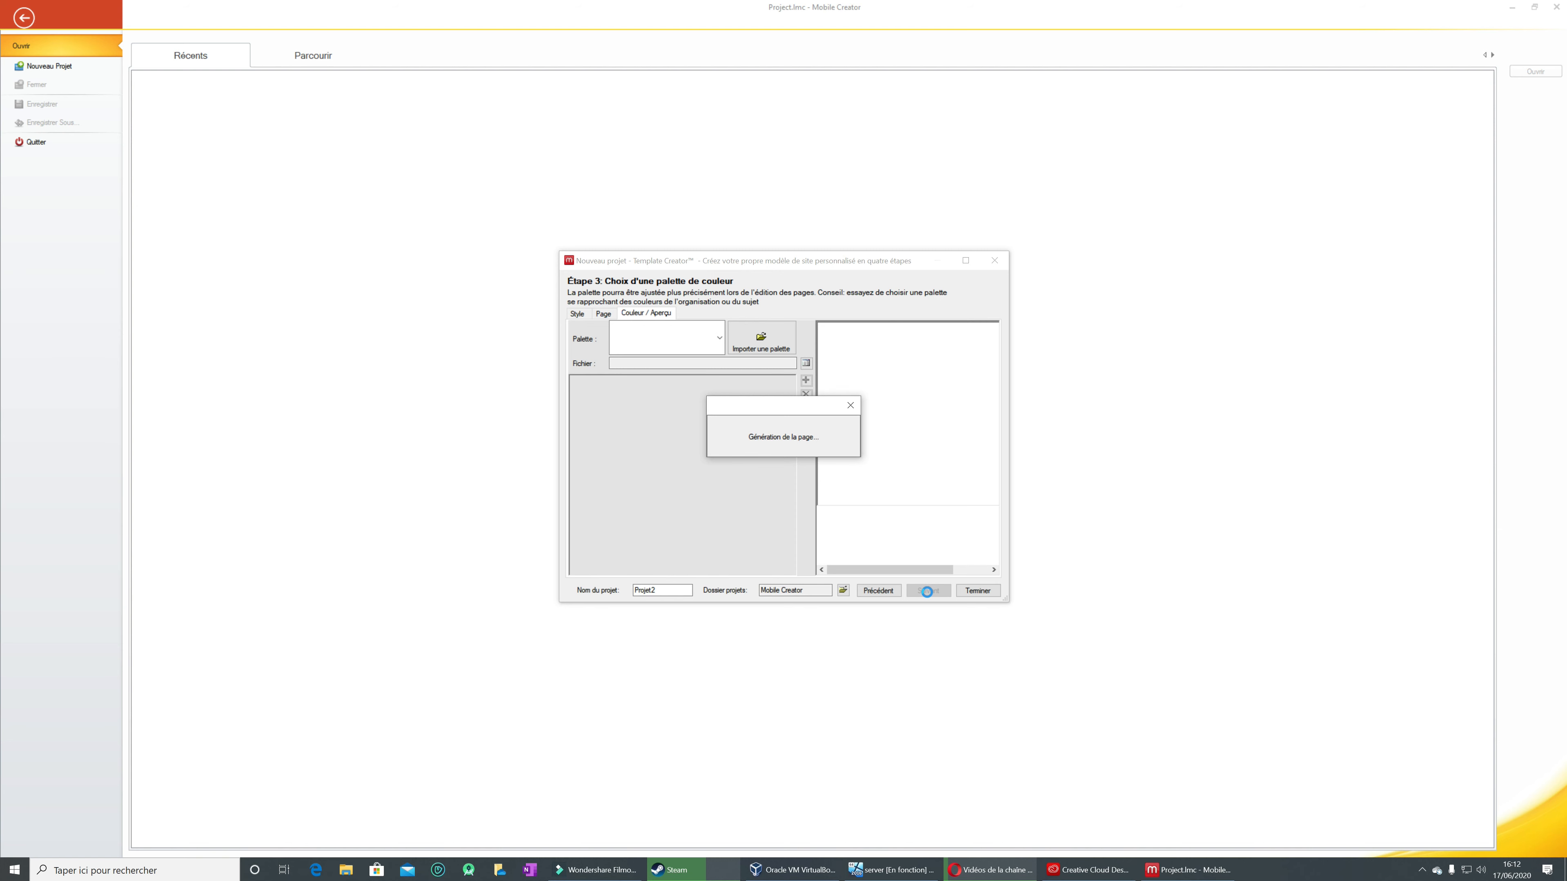
# Step: Try to create Projet2 with the Ciel bleu palette, allow access to Palette.LMPAL, and close the exception report
pyautogui.click(979, 591)
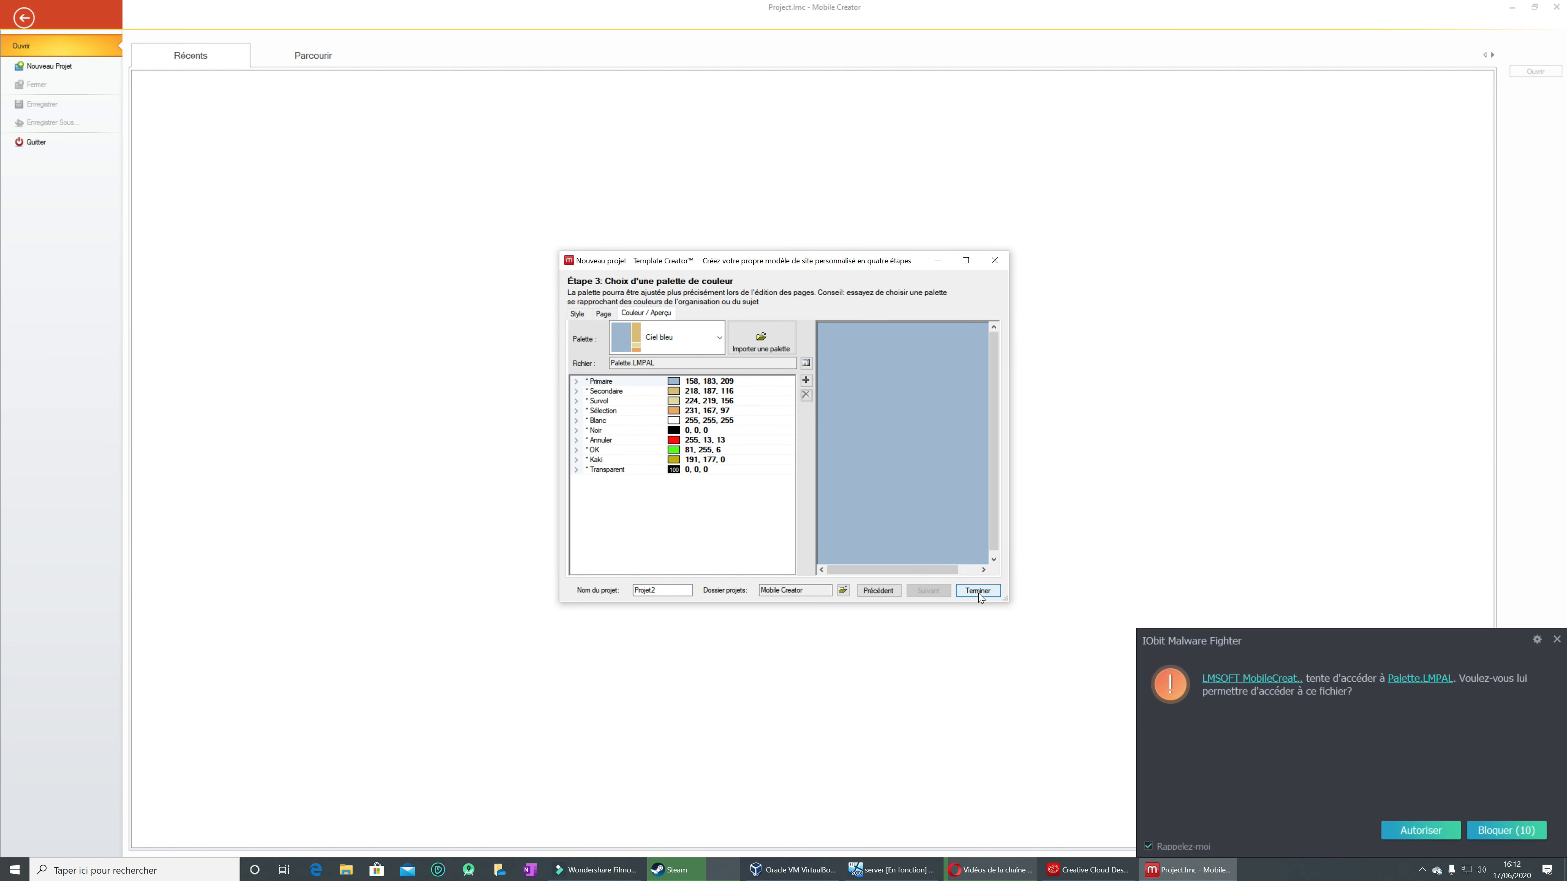
pyautogui.click(1422, 833)
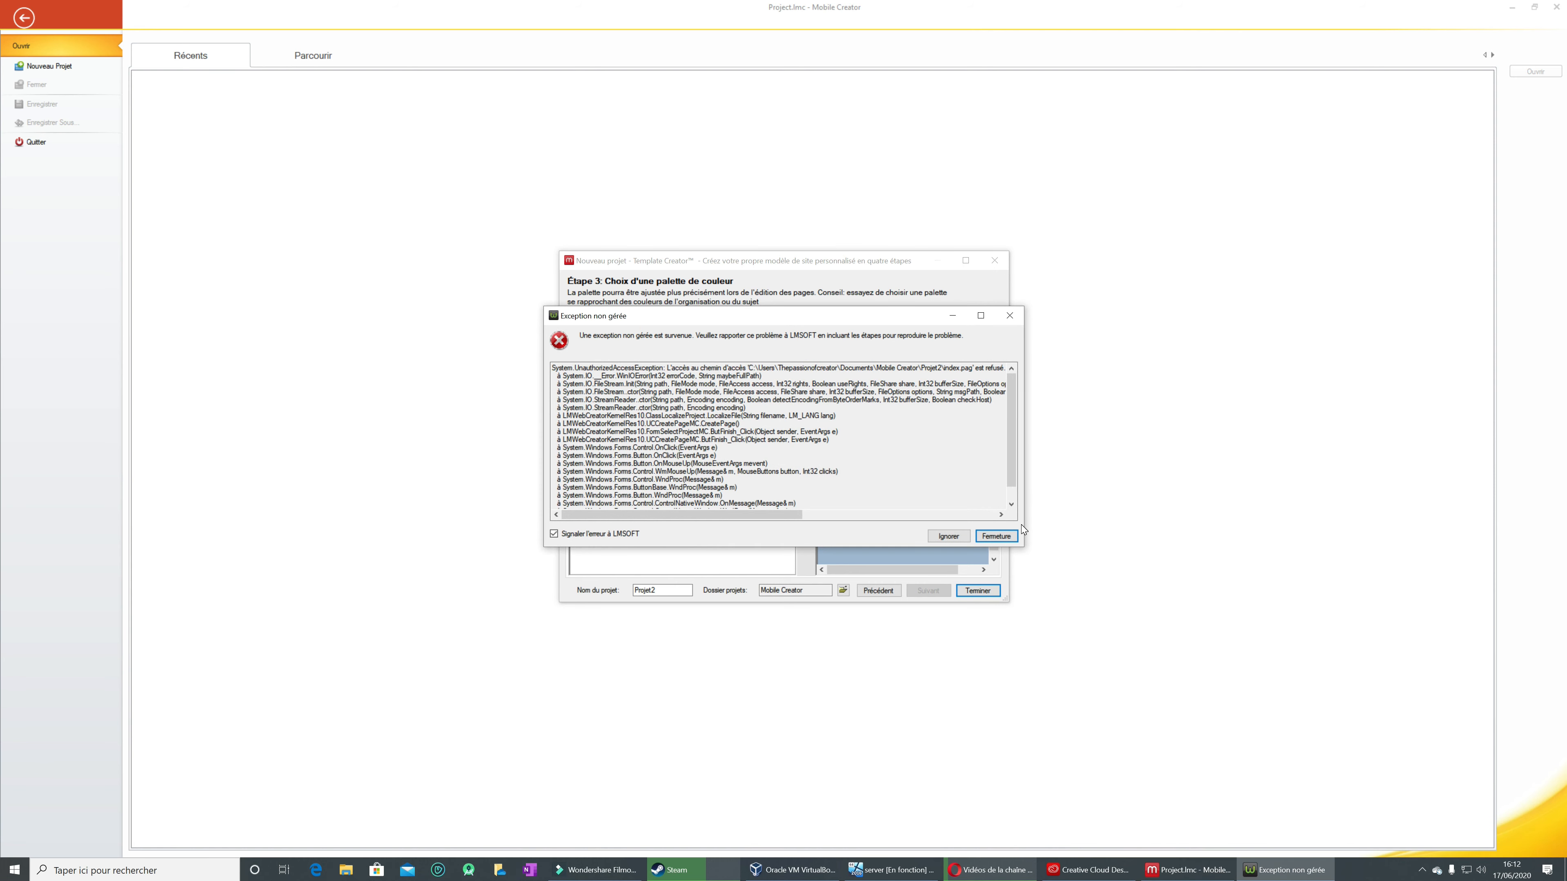
pyautogui.click(999, 538)
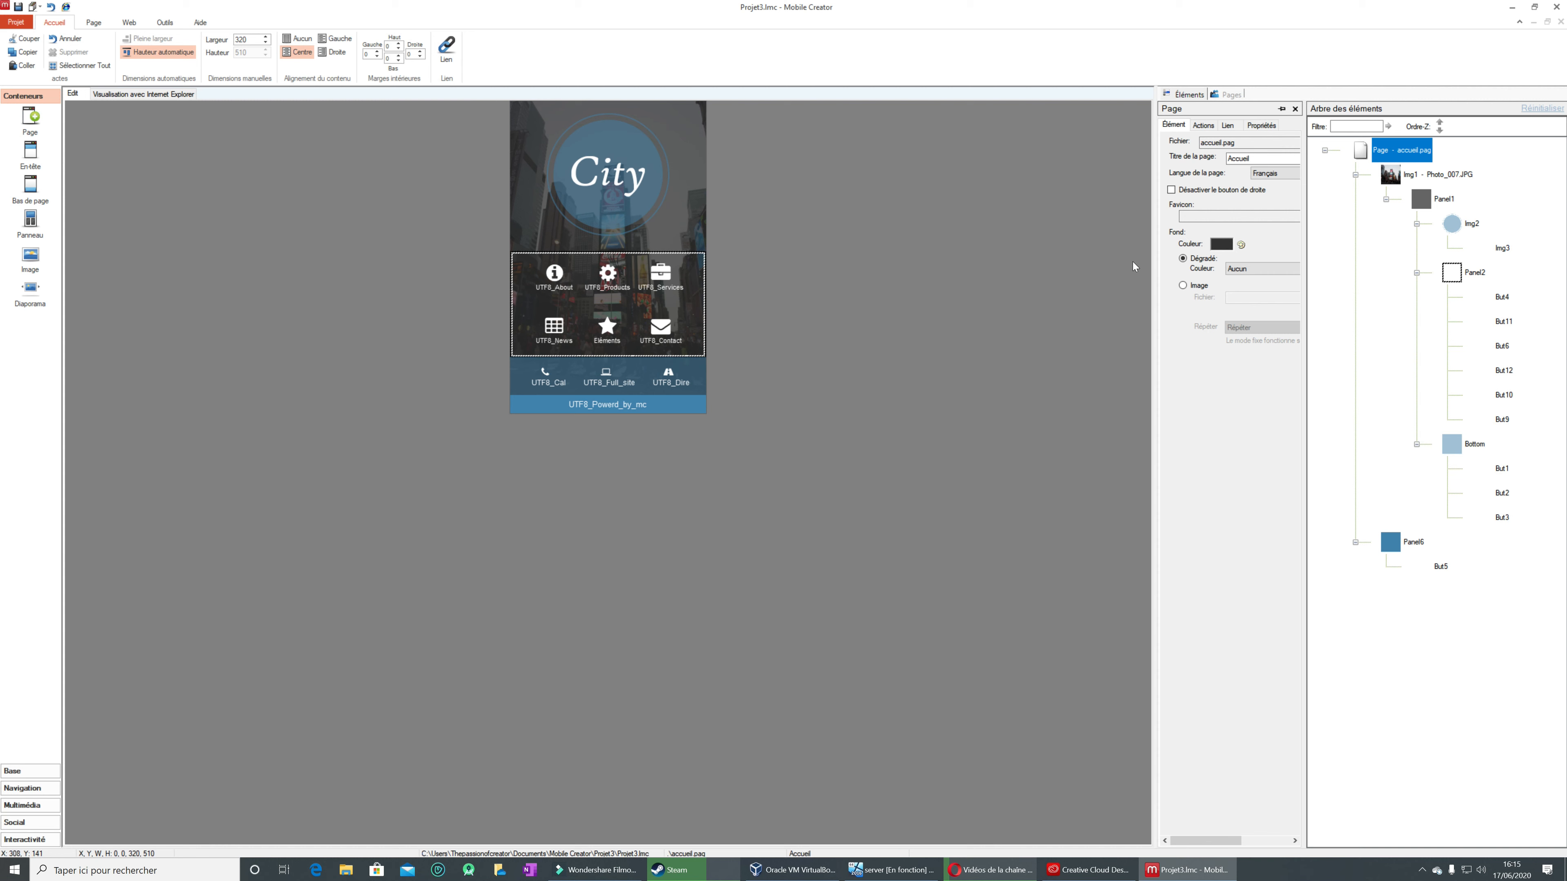
# Step: Examine the link target options for the Img1 background photo and leave them unset
pyautogui.click(1403, 176)
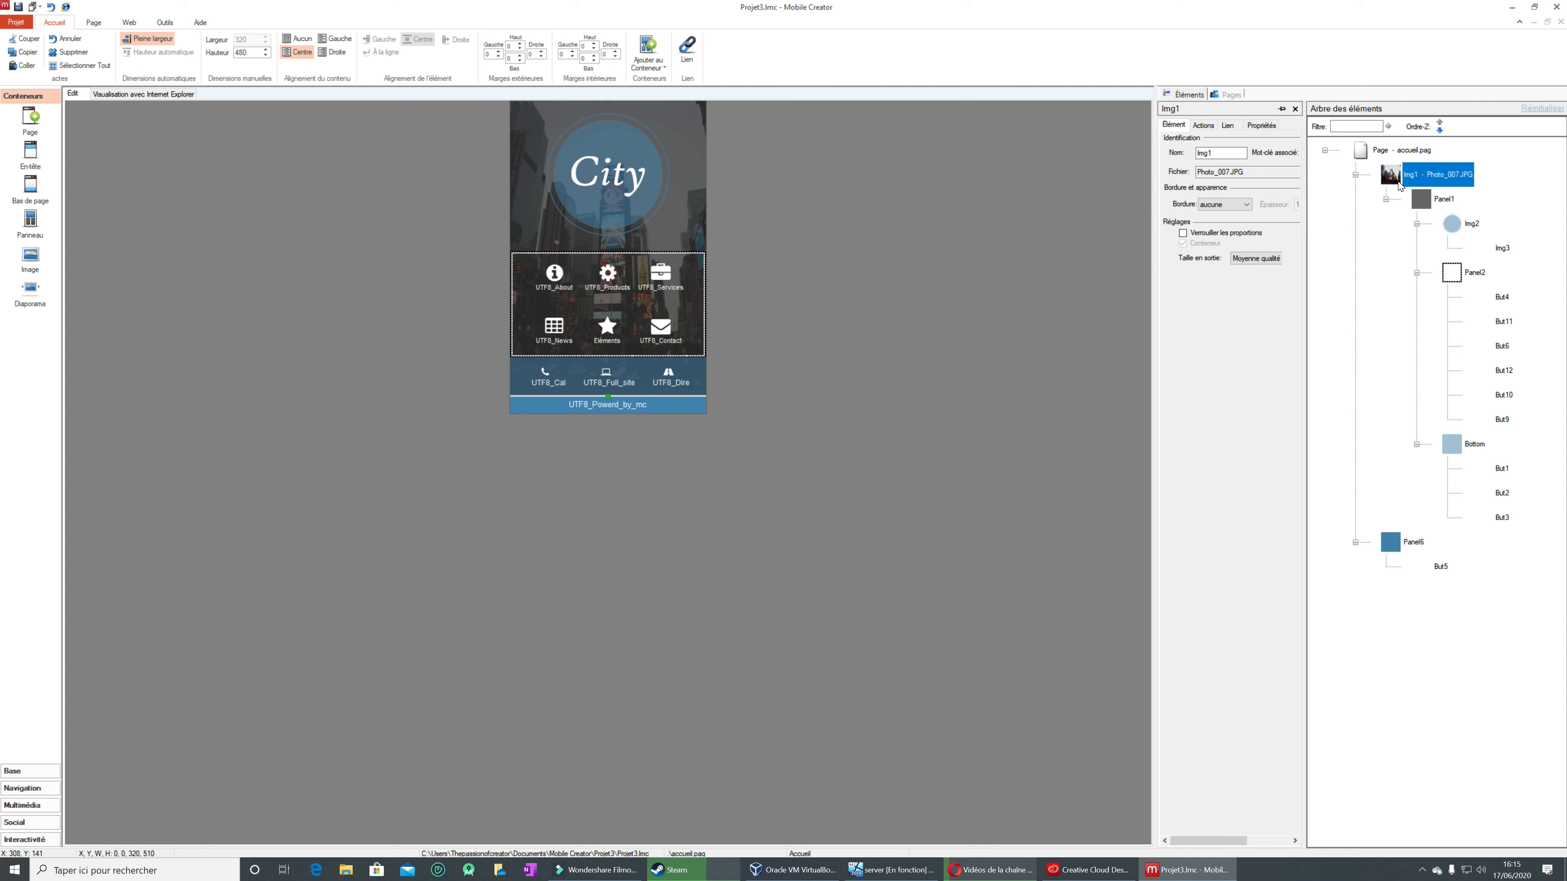
pyautogui.rightClick(1399, 177)
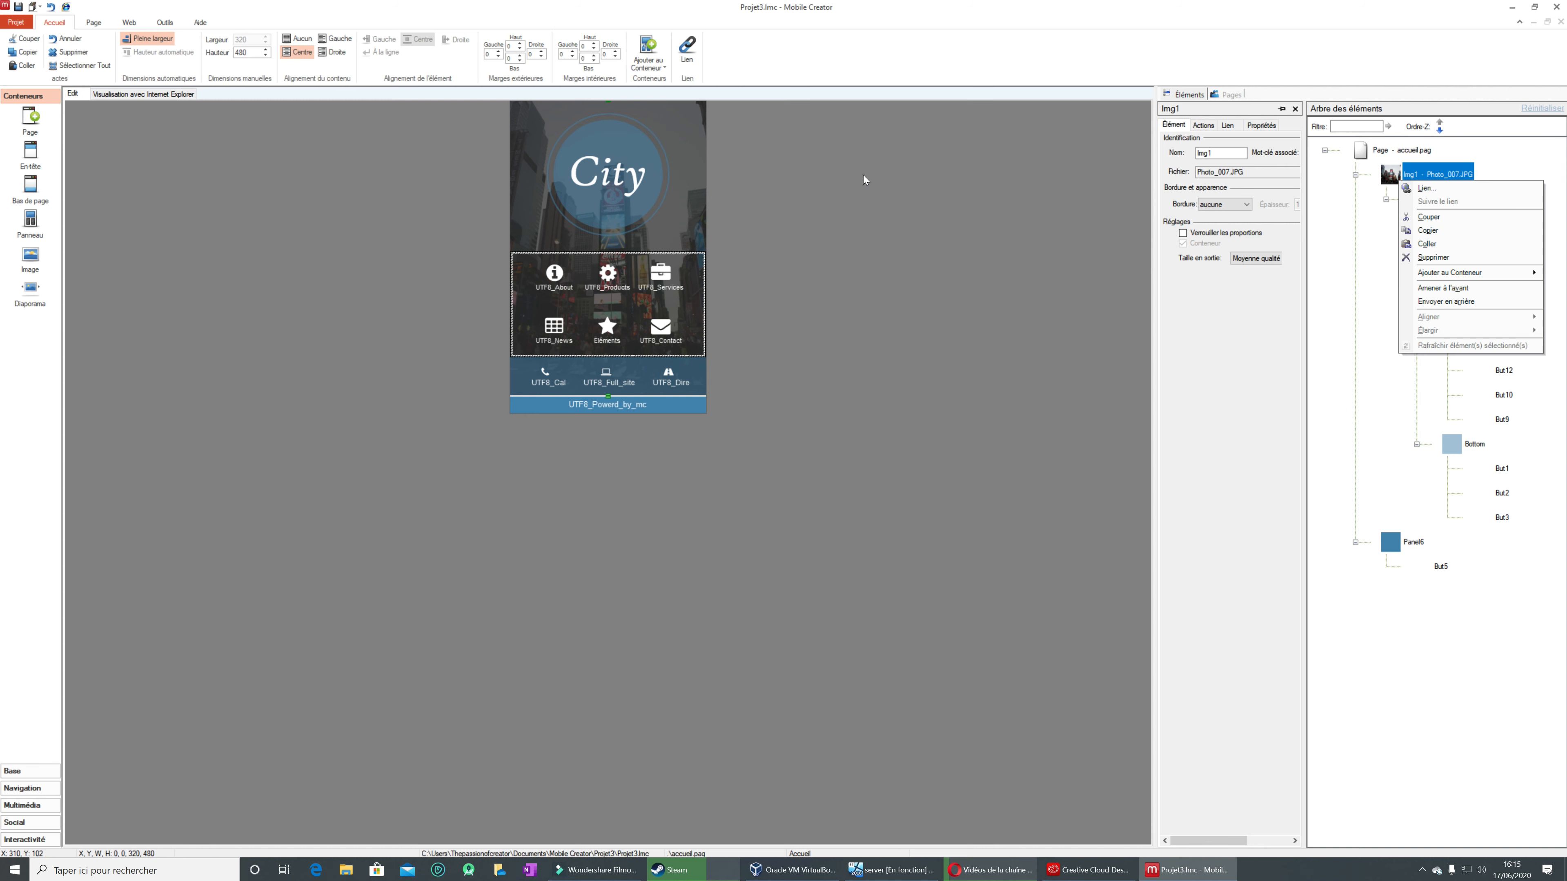
pyautogui.click(1477, 190)
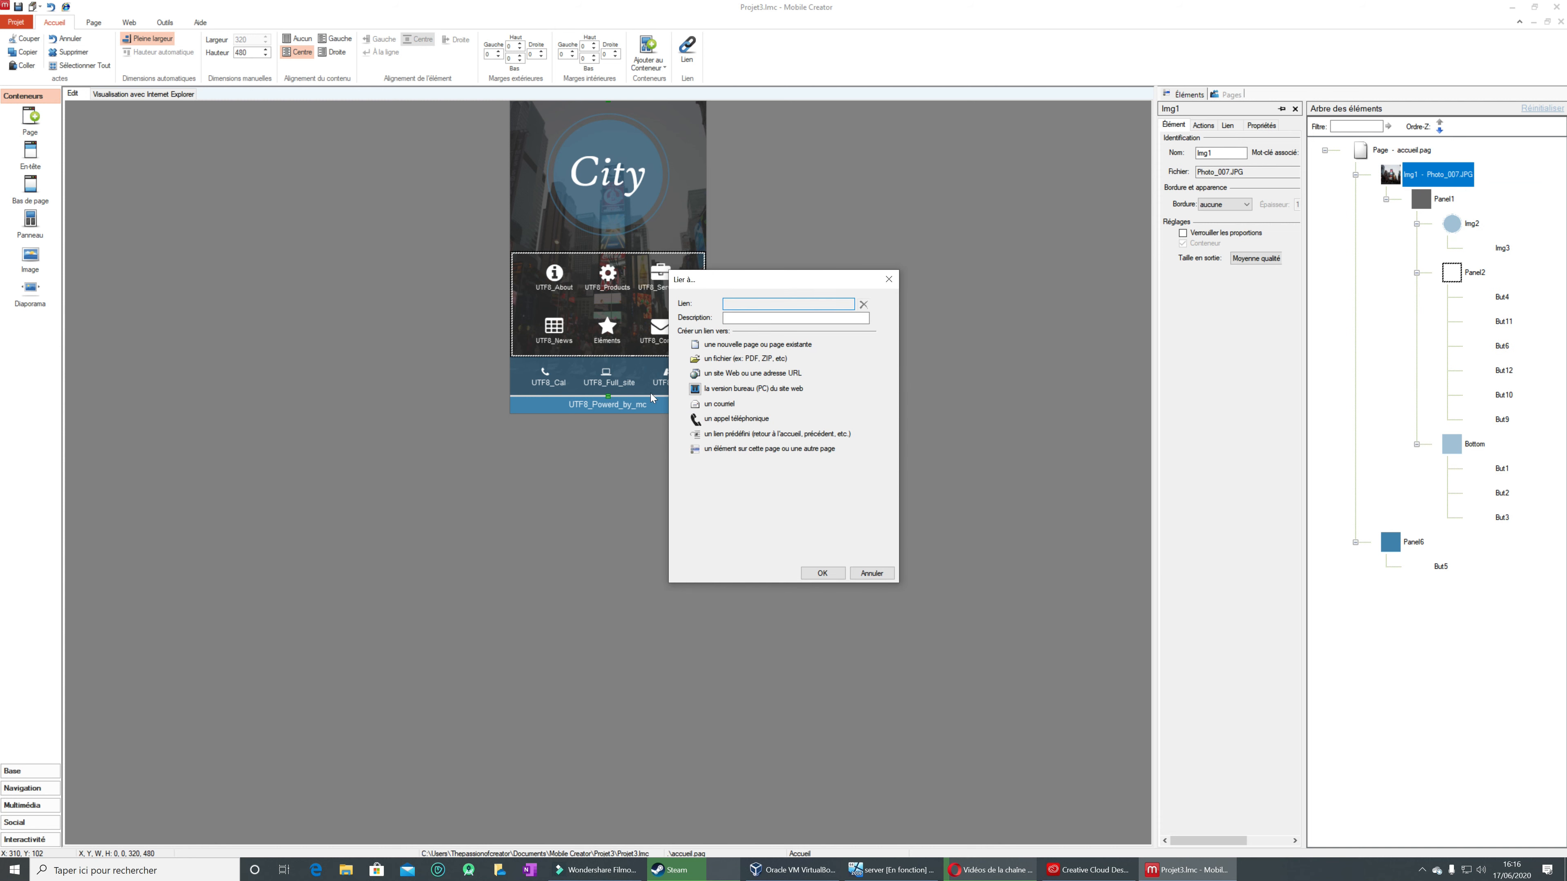
pyautogui.click(872, 573)
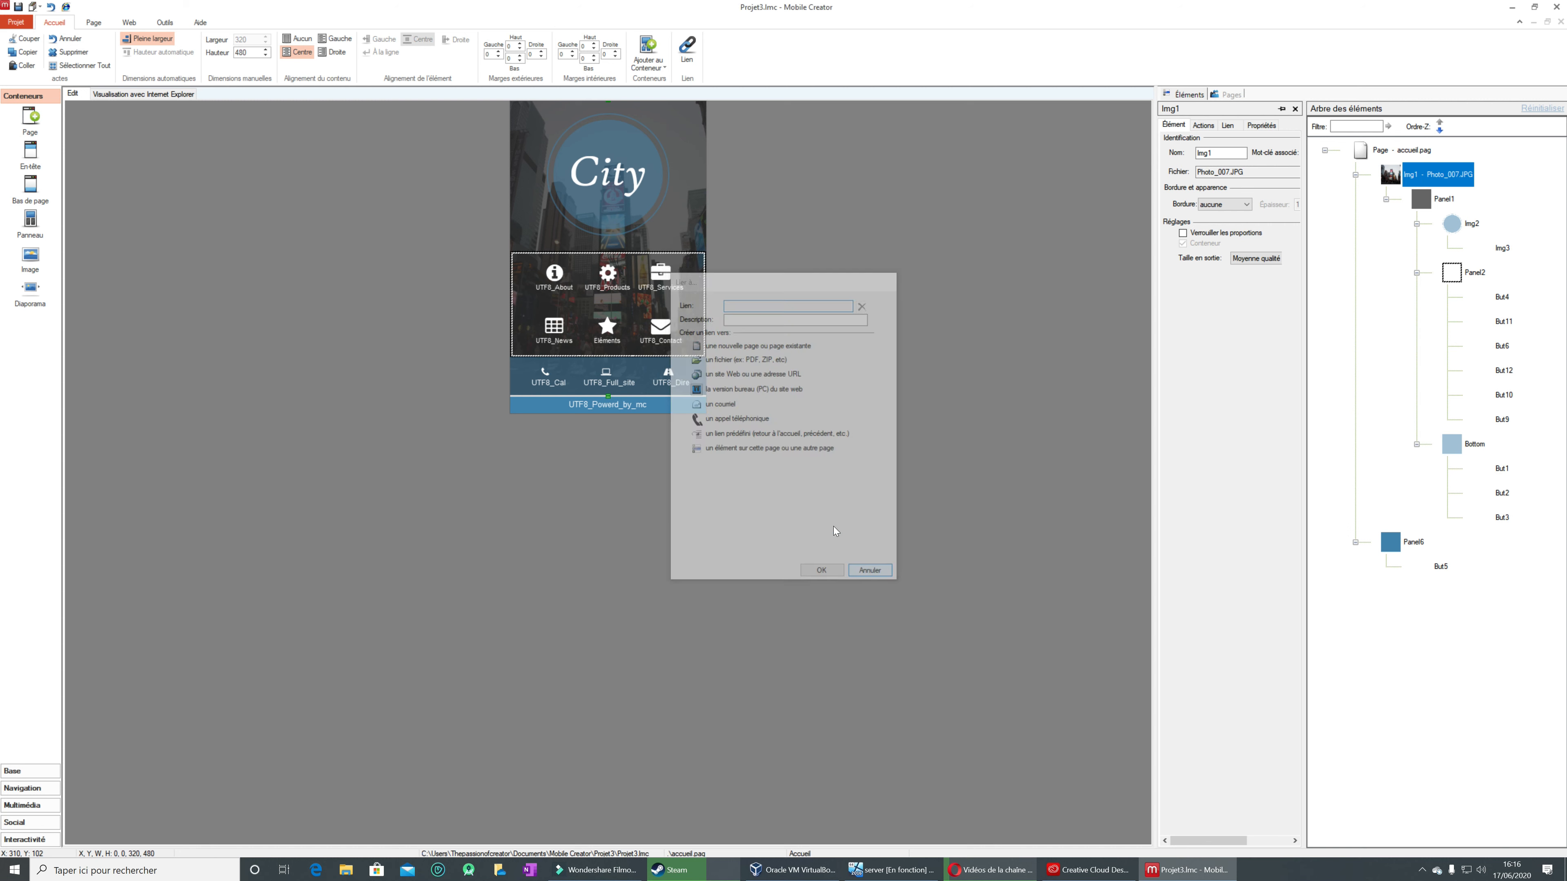
# Step: Review the properties, link, action and element settings of Panel1, and close them
pyautogui.click(692, 142)
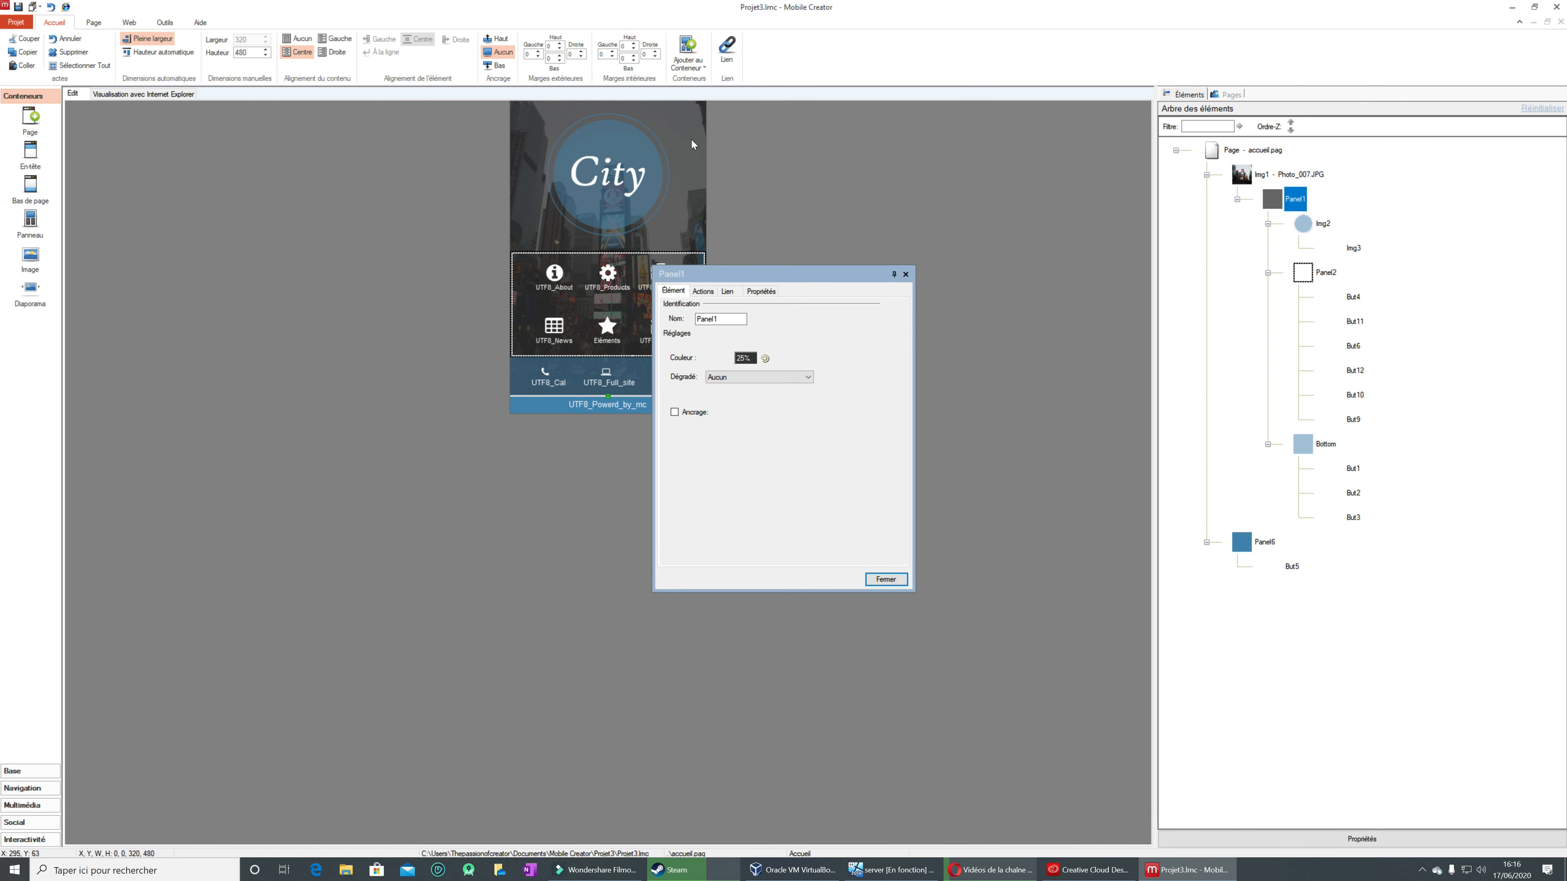
pyautogui.click(761, 291)
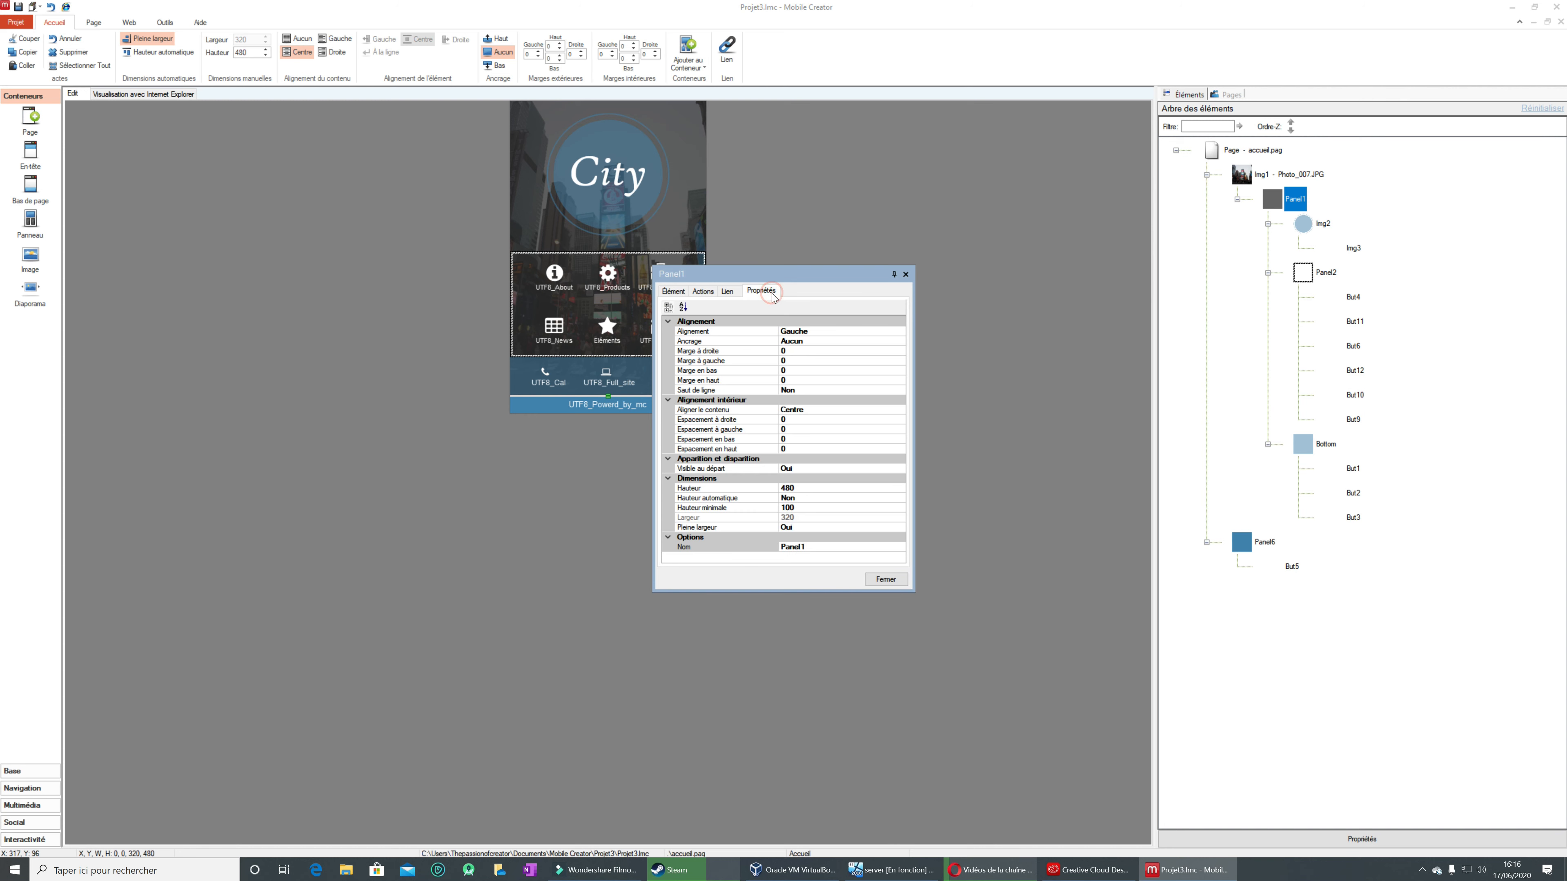
pyautogui.click(732, 291)
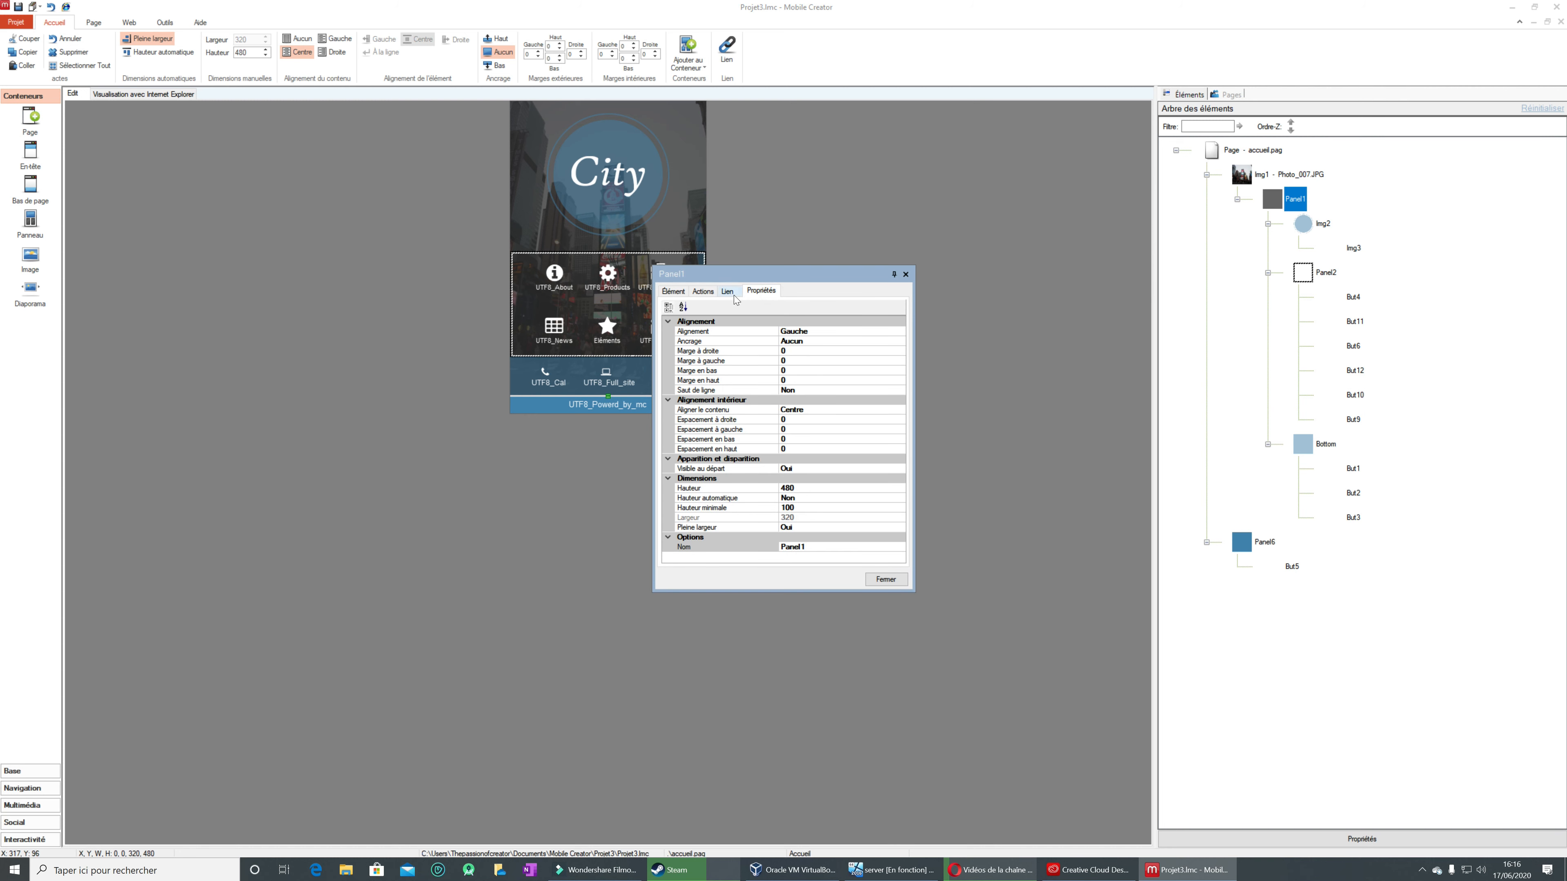
pyautogui.click(702, 292)
pyautogui.click(672, 292)
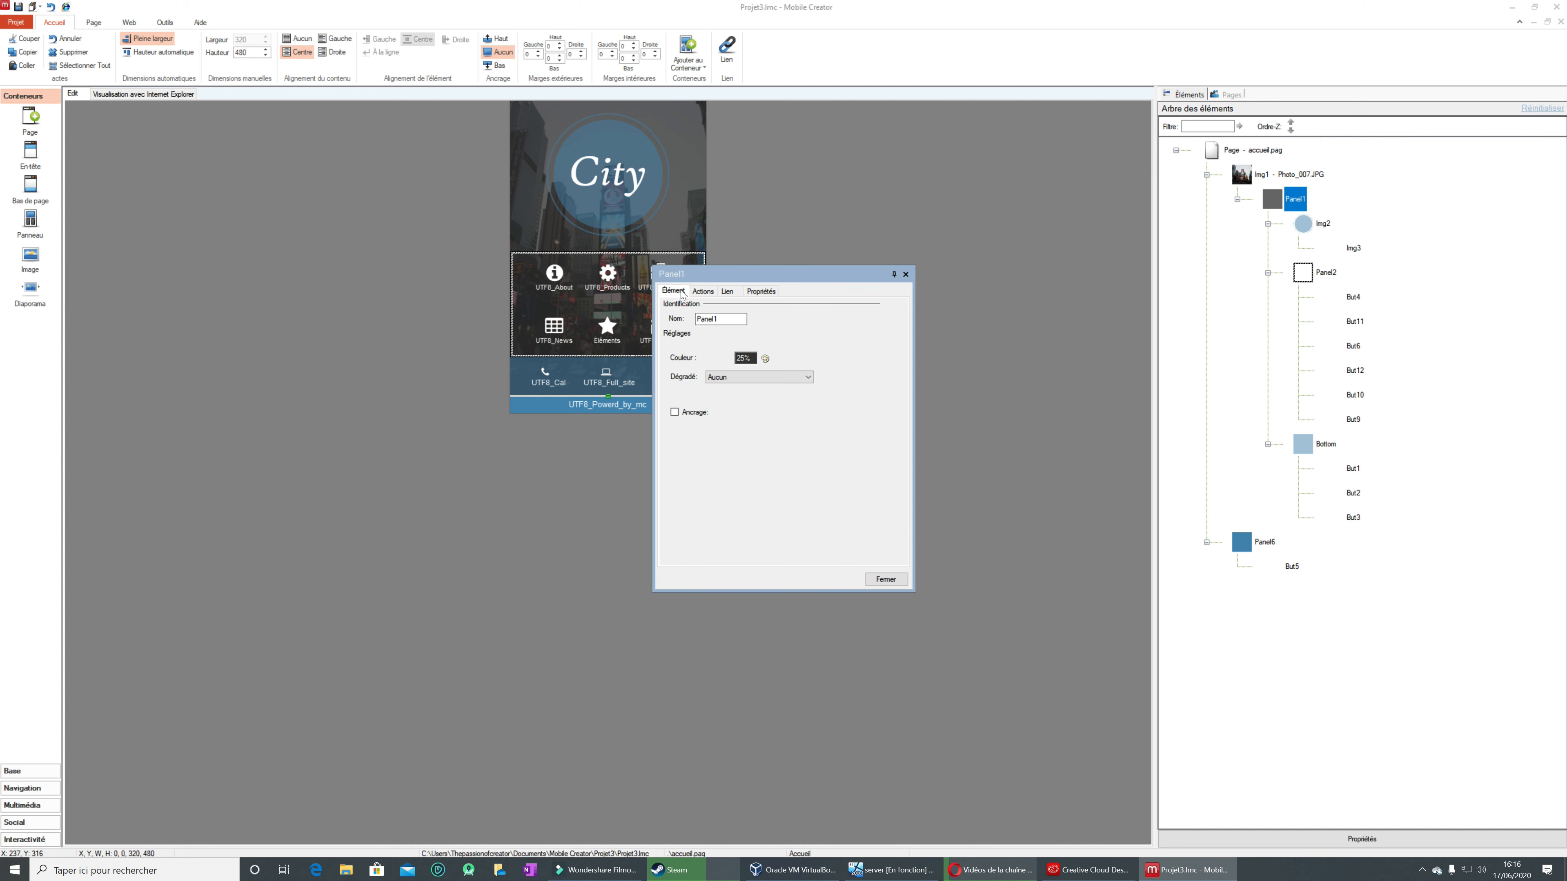
pyautogui.click(906, 276)
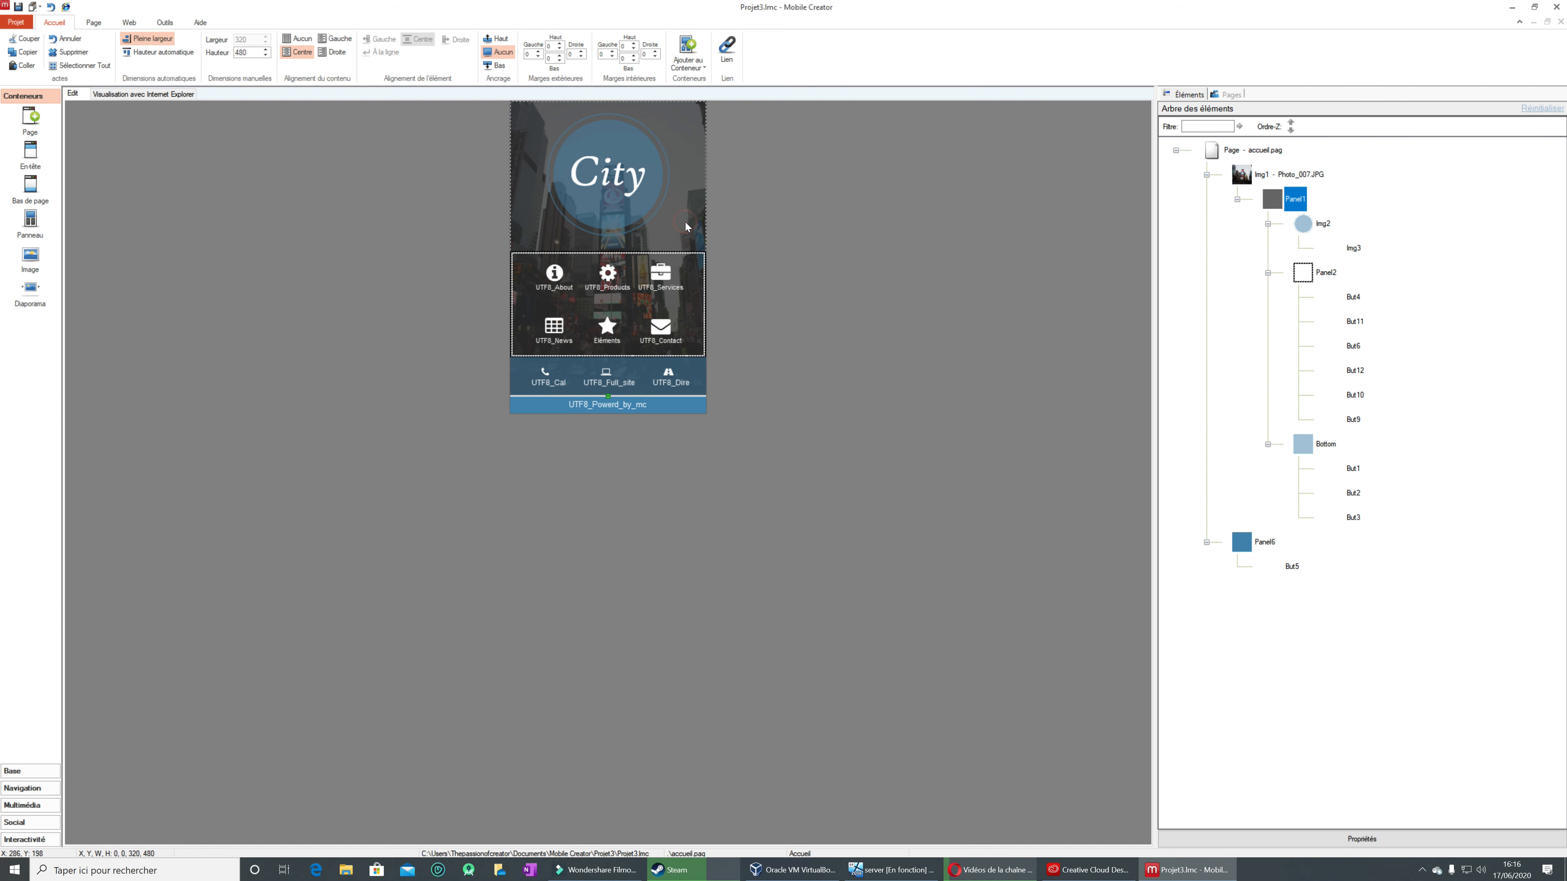
# Step: Move Panel1 out of the Img1 photo so it sits directly on the accueil page above it
pyautogui.moveTo(686, 223); pyautogui.dragTo(835, 243)
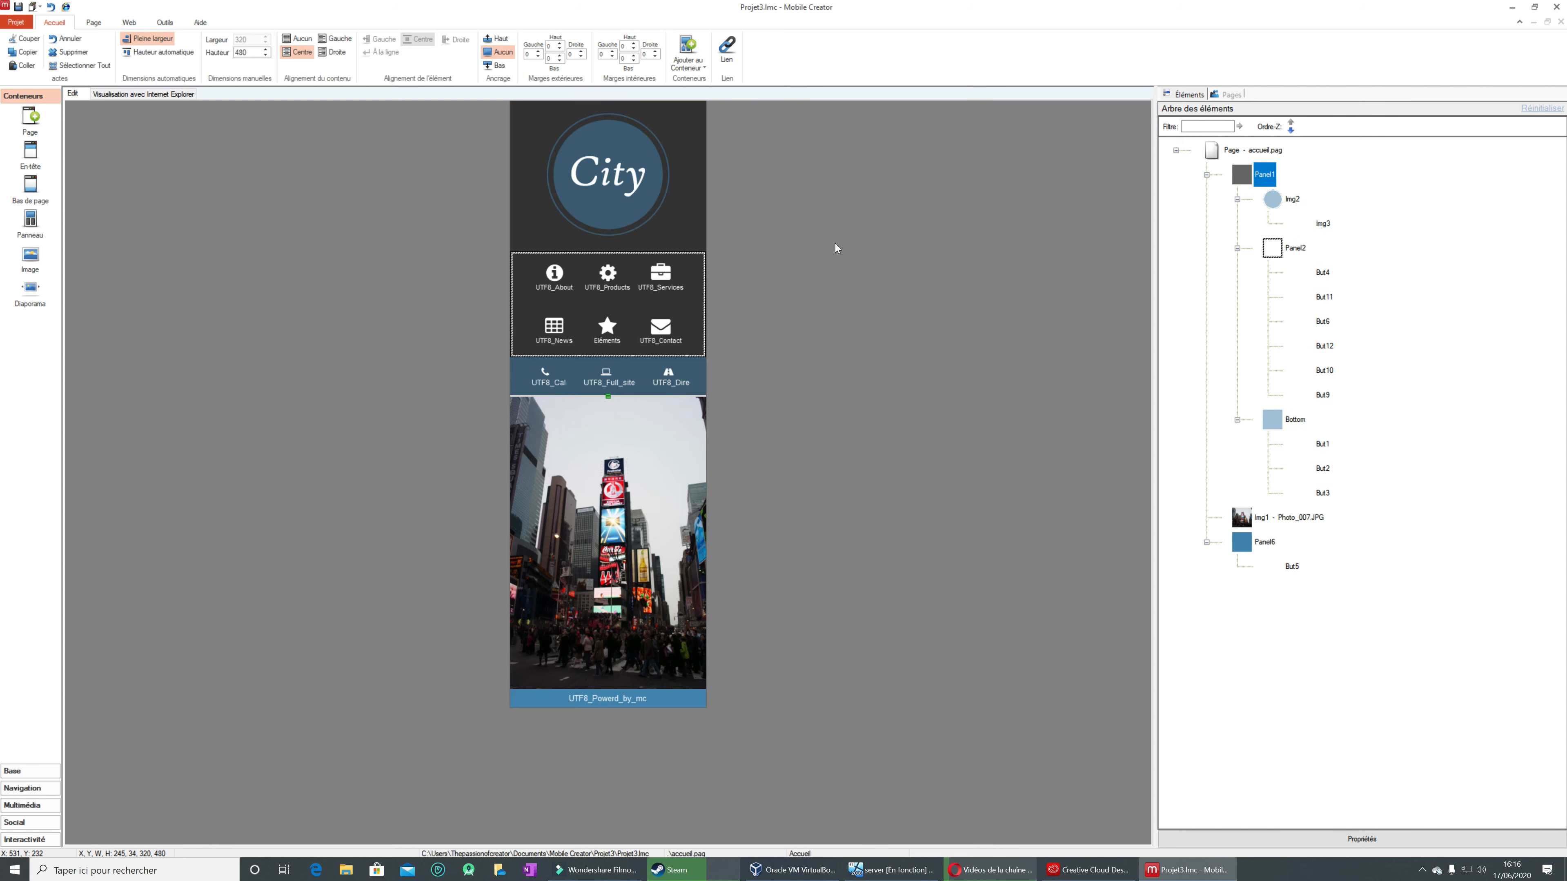
# Step: Try to move the Img1 city photo up over the page's panels, and undo the move
pyautogui.moveTo(642, 552); pyautogui.dragTo(645, 271)
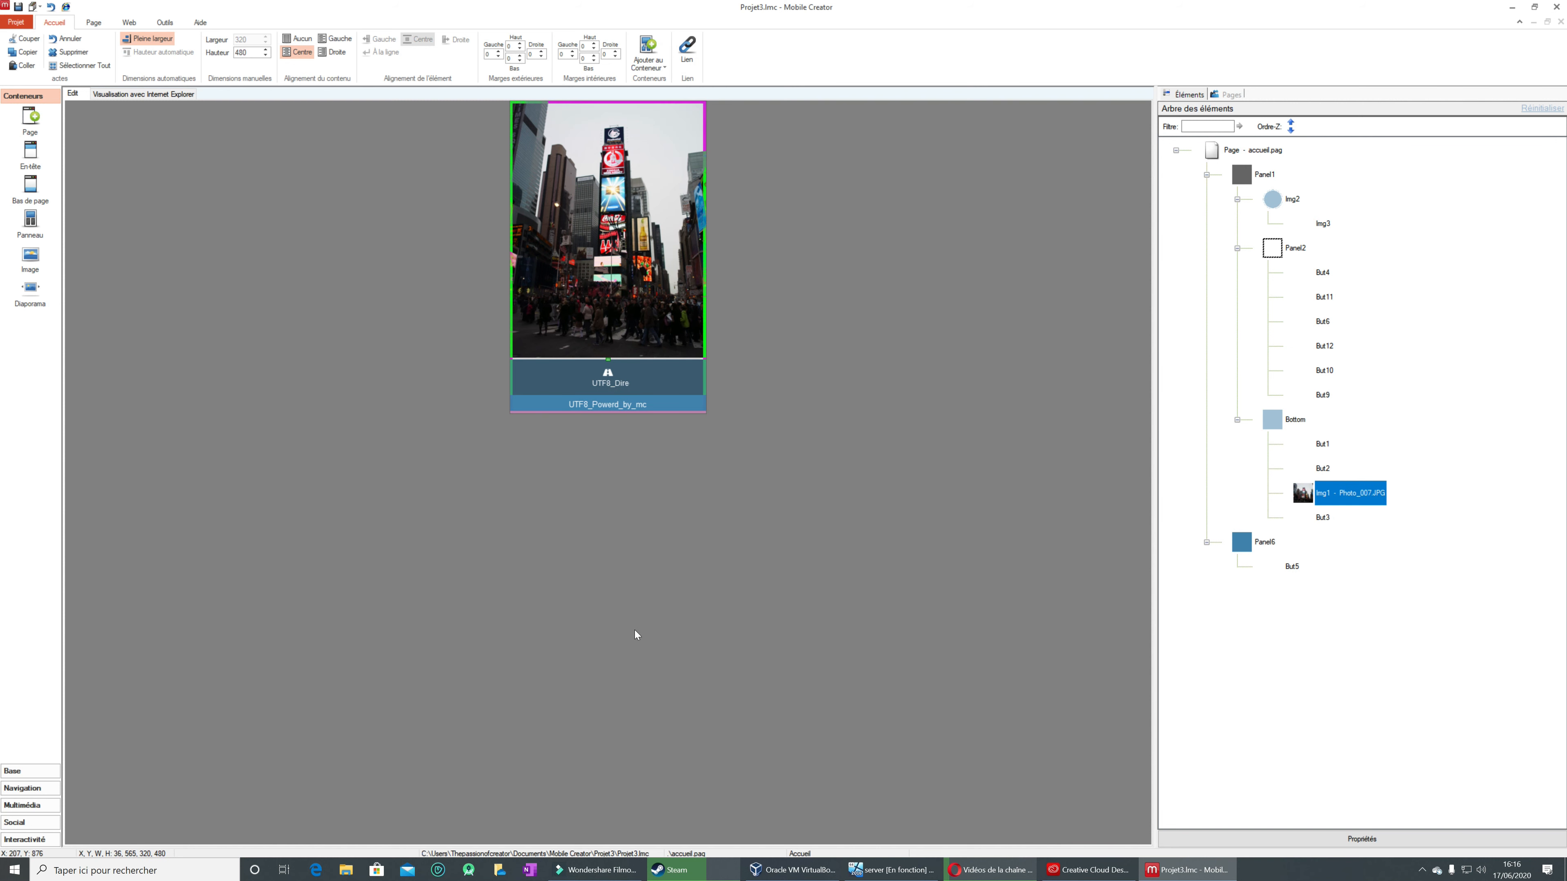
pyautogui.hotkey('ctrl', 'z')
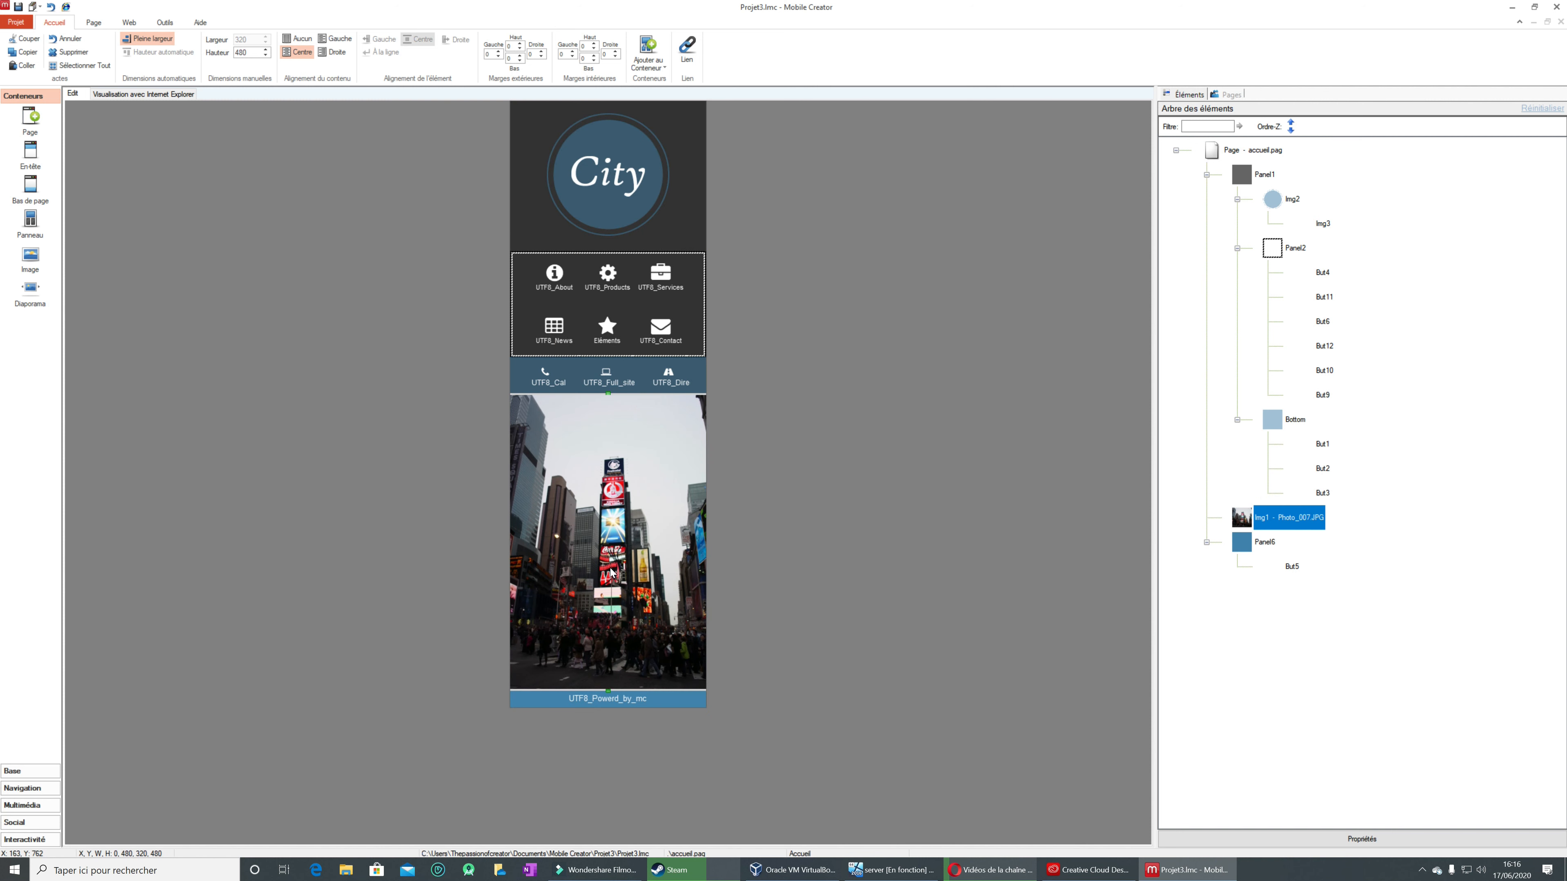
pyautogui.rightClick(646, 543)
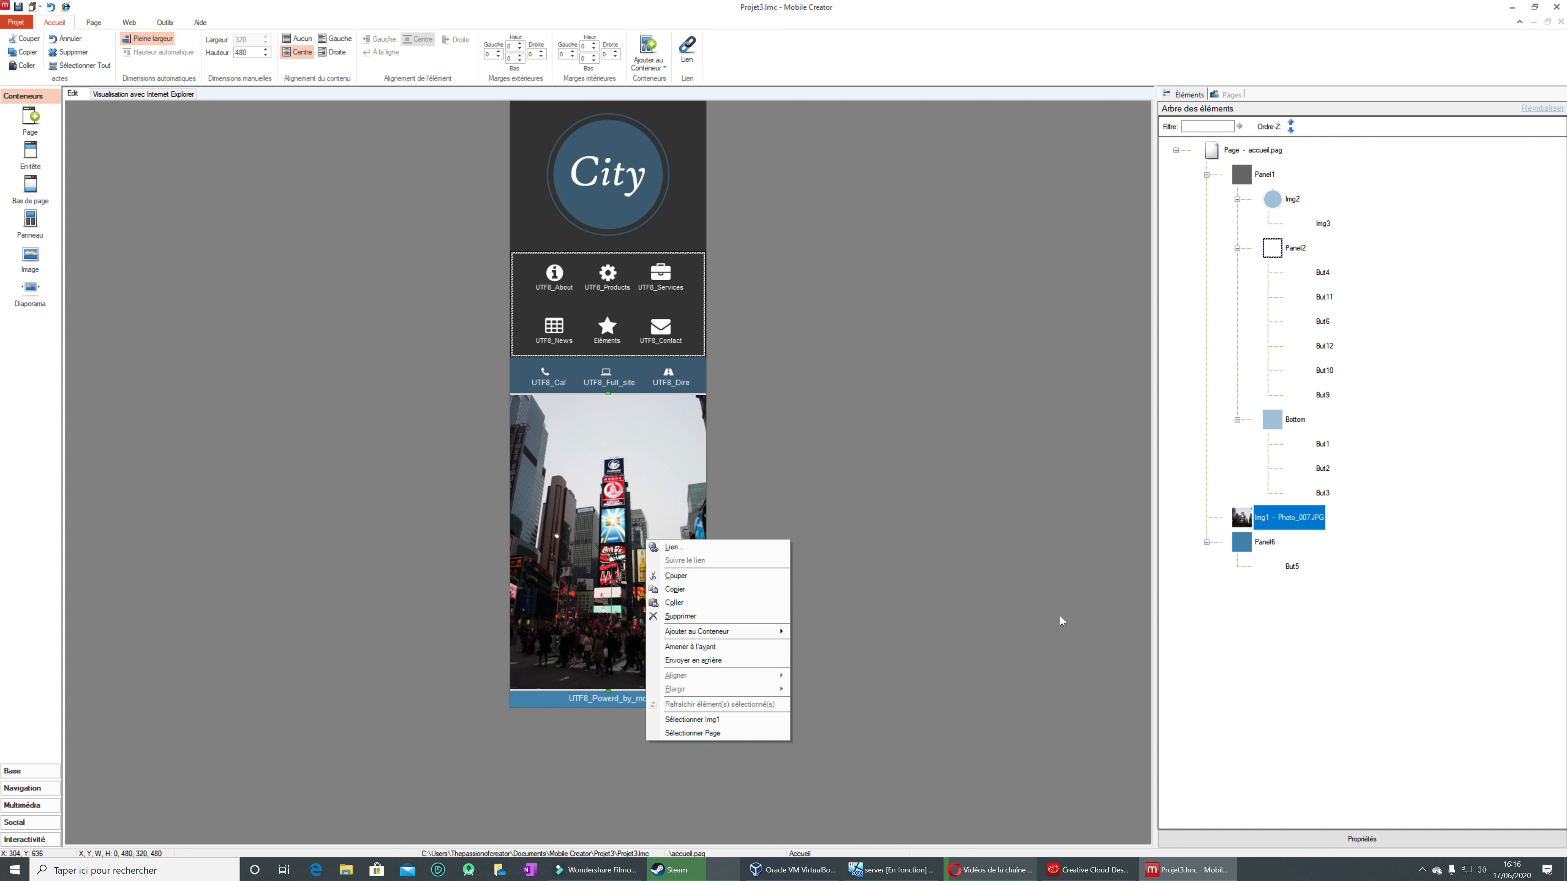
pyautogui.click(862, 612)
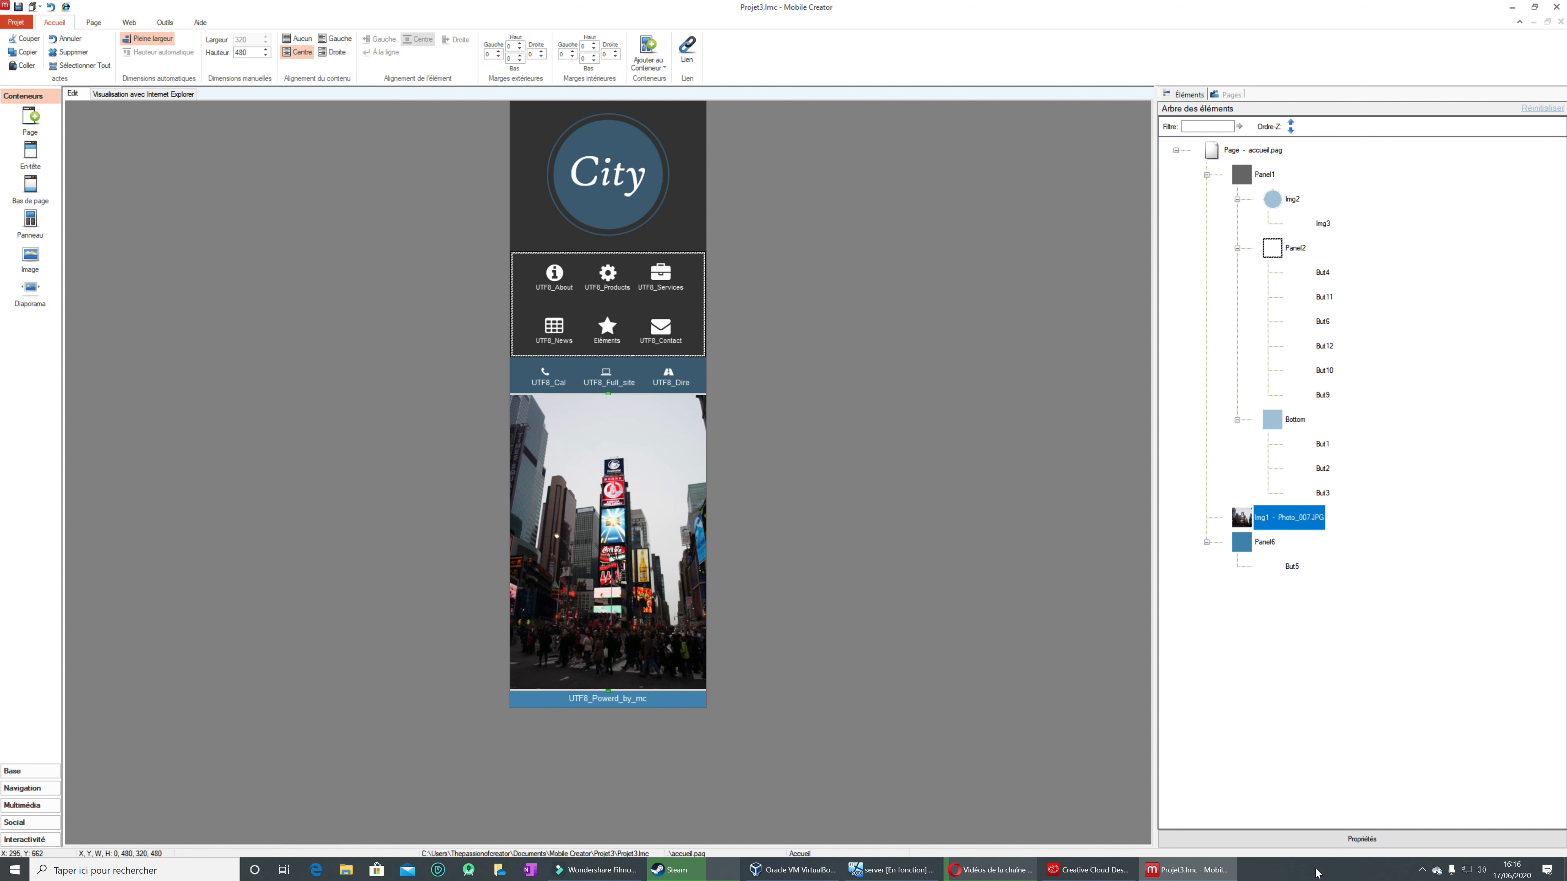
# Step: Browse the KINGSTON (L:) drive, Images and Bureau folders for a replacement file for the Img1 photo, and cancel the selection
pyautogui.click(1329, 840)
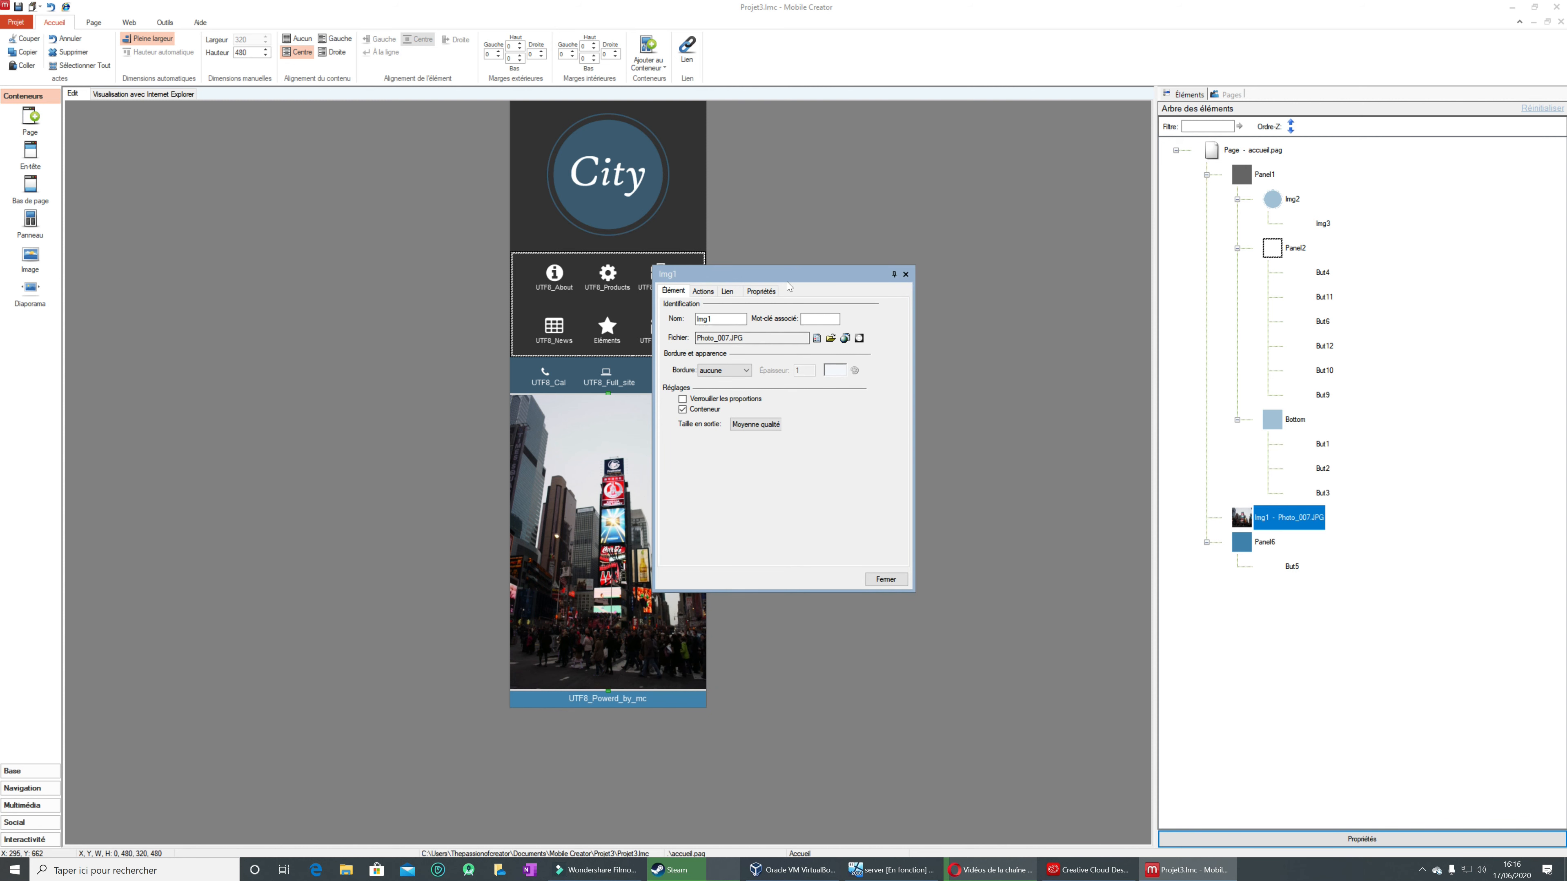
pyautogui.moveTo(821, 279); pyautogui.dragTo(993, 334)
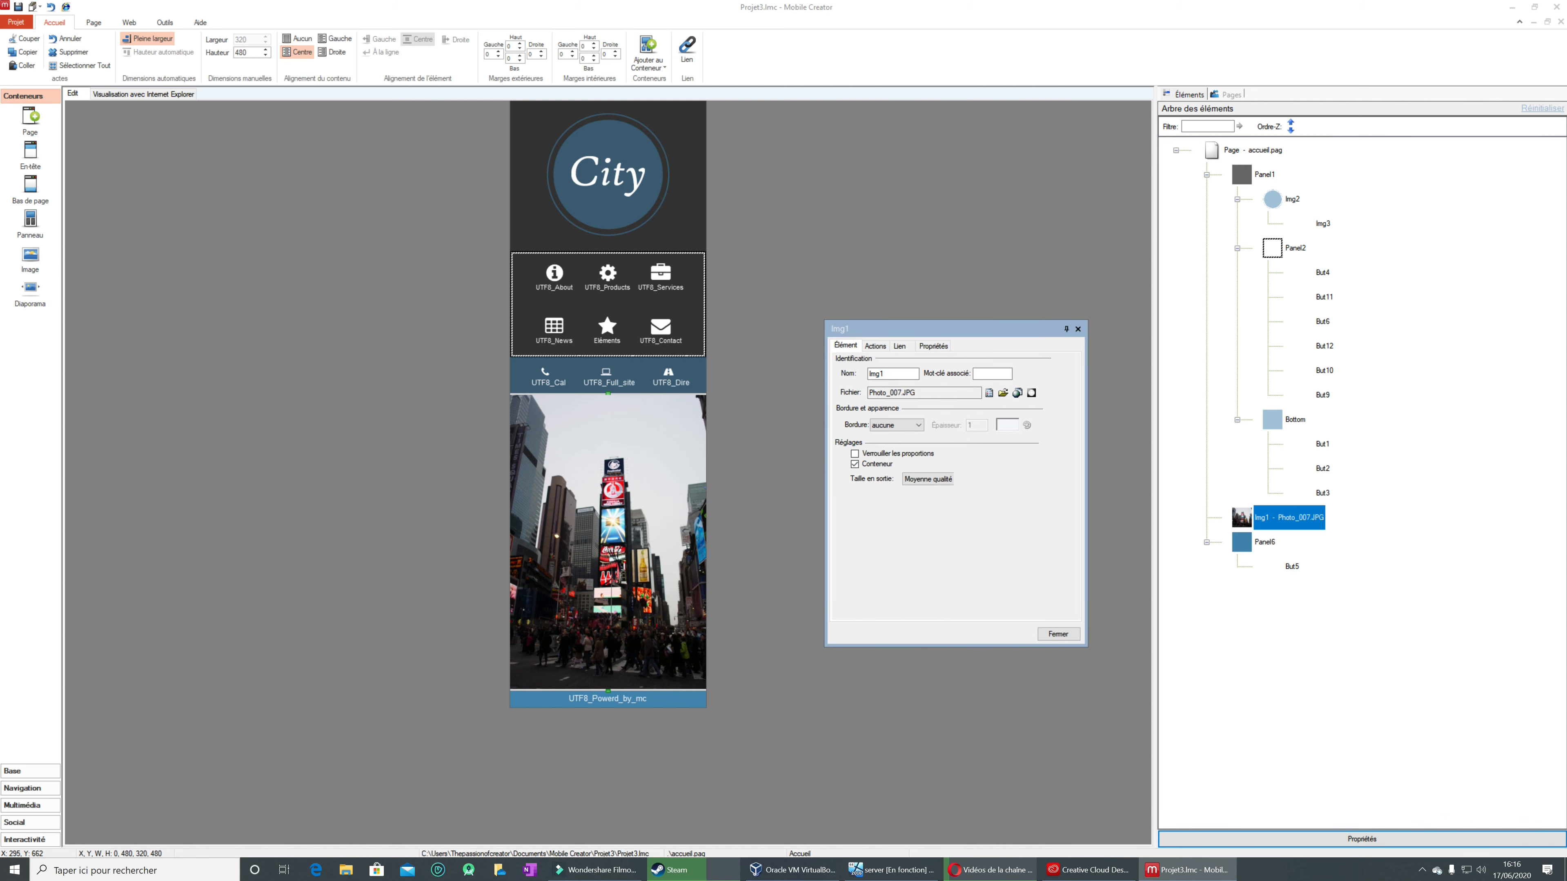
pyautogui.click(1003, 393)
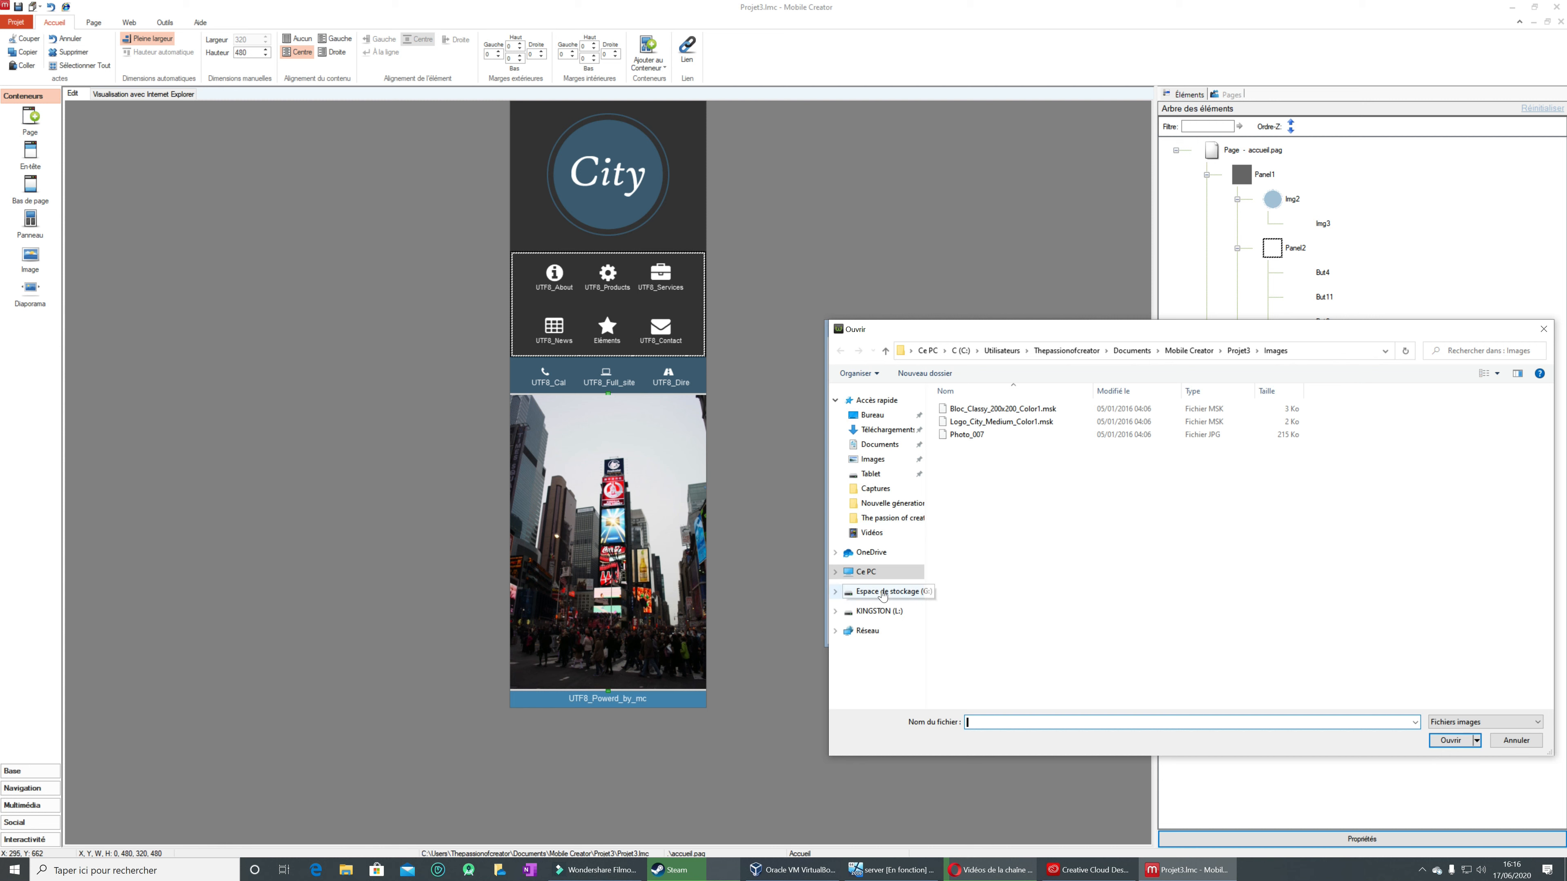
pyautogui.click(881, 613)
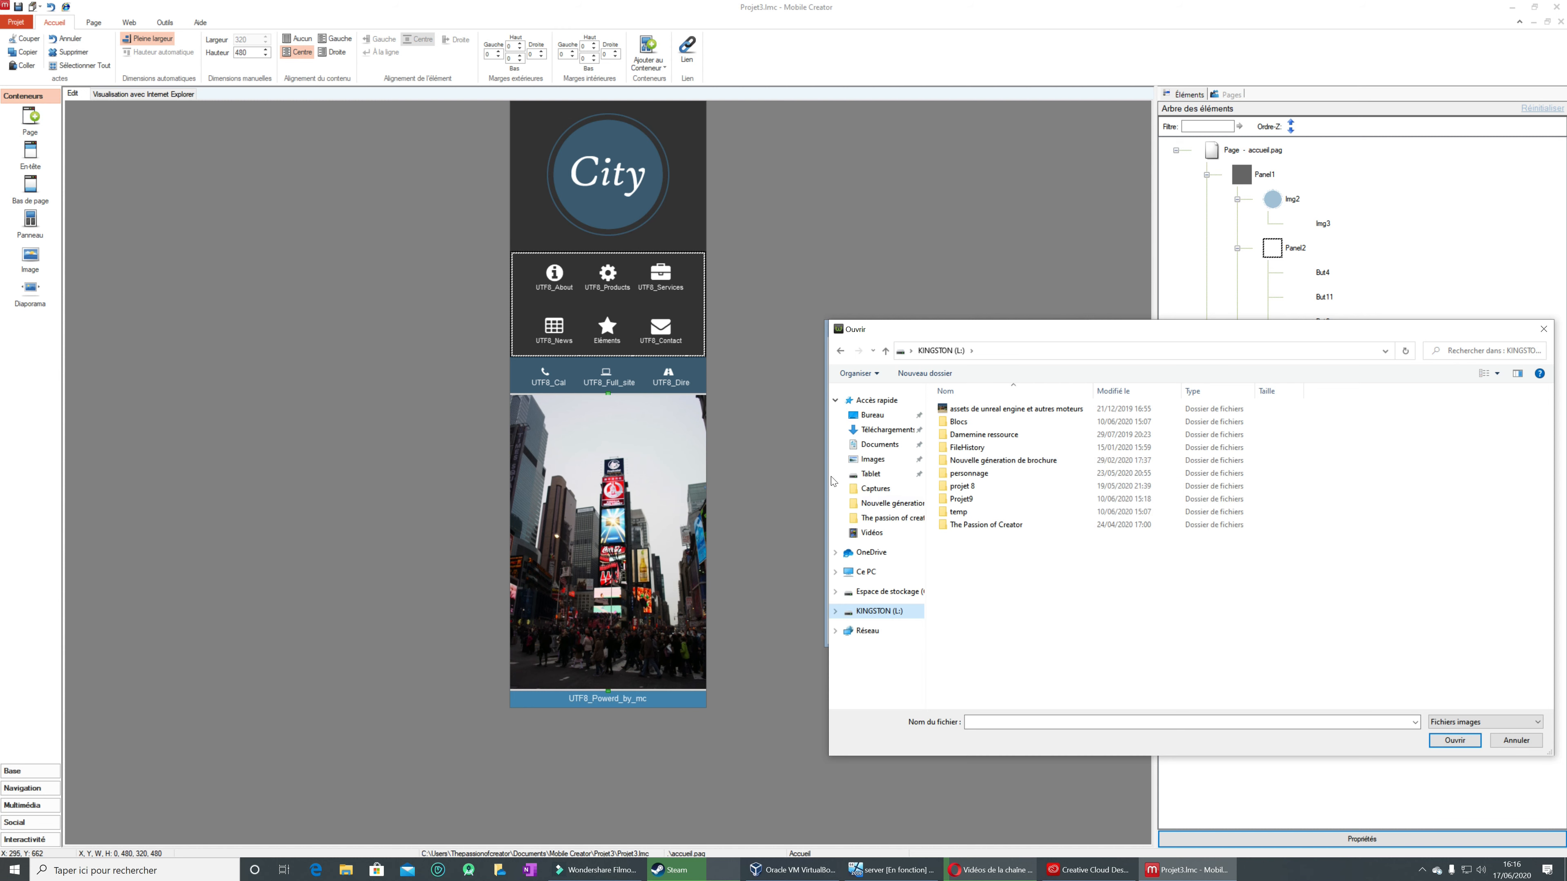
pyautogui.click(872, 459)
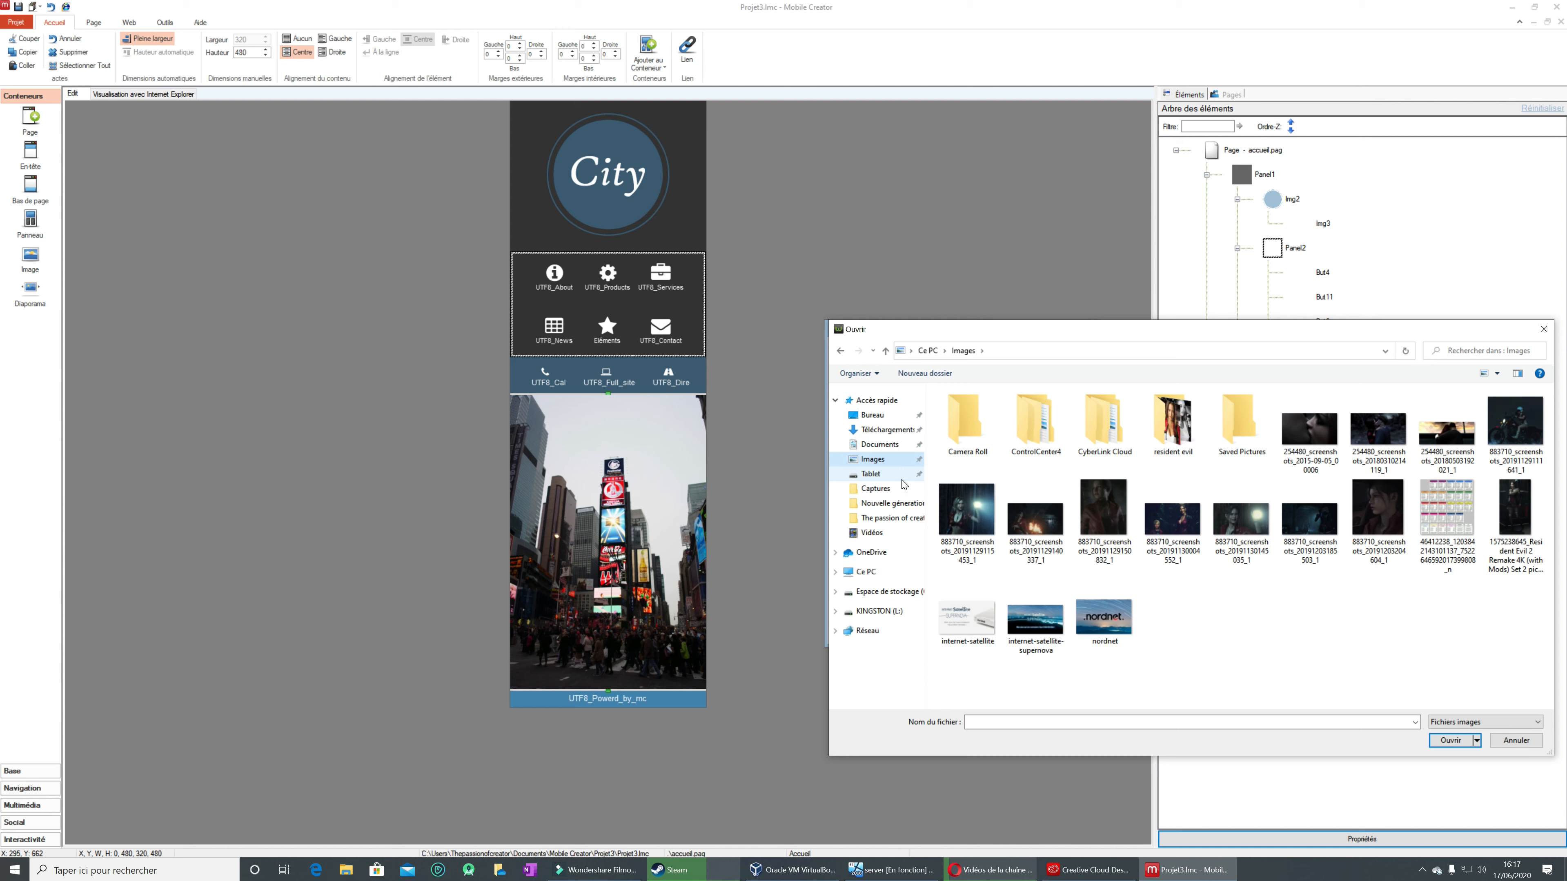
pyautogui.click(890, 420)
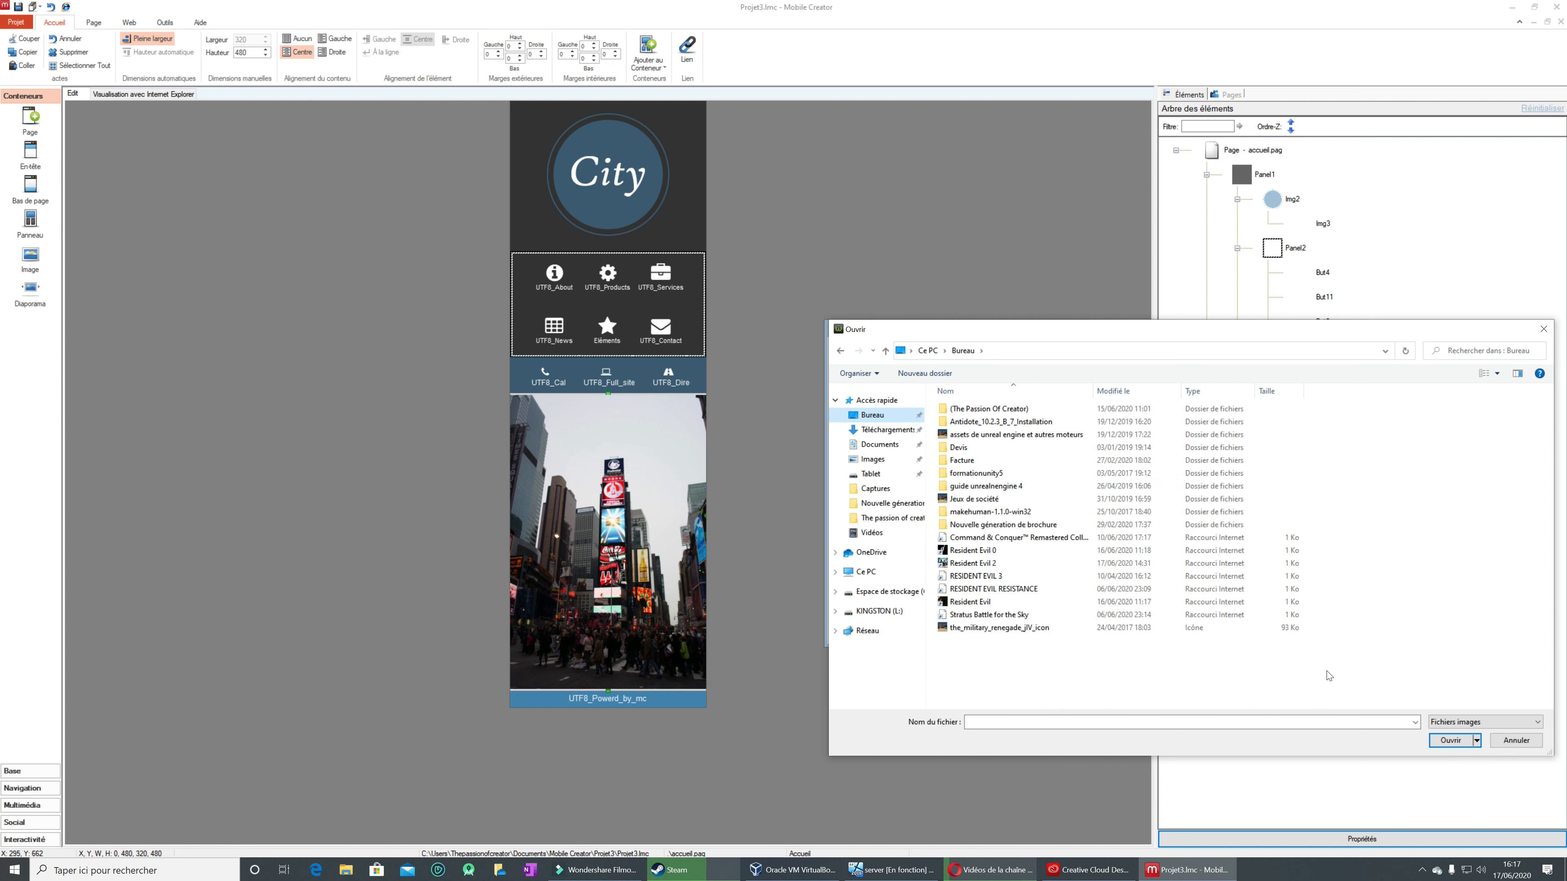
pyautogui.click(1492, 741)
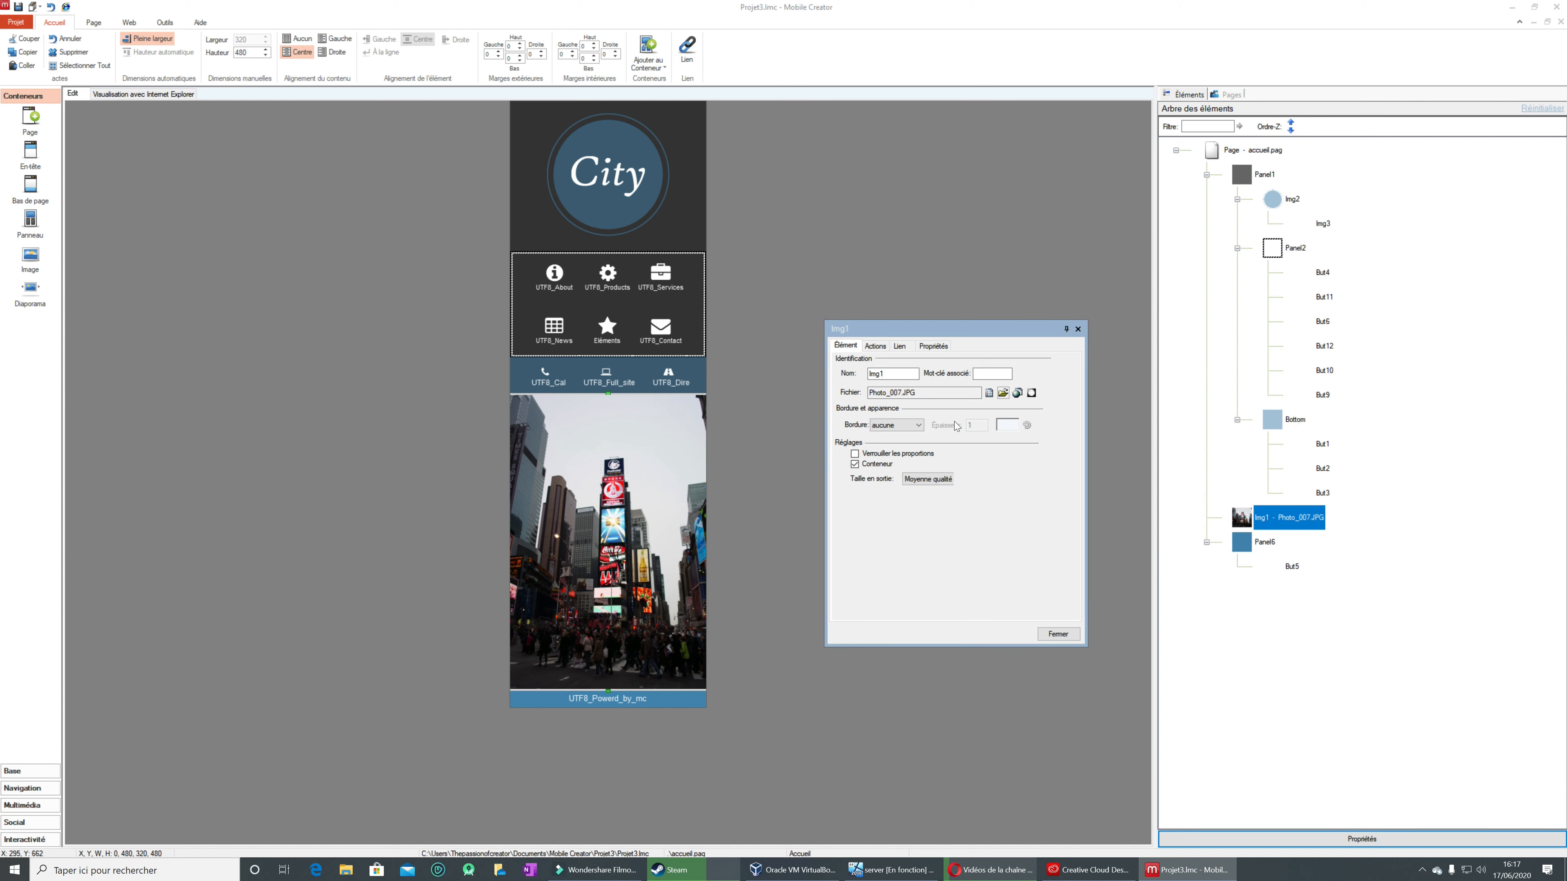
# Step: Look through the project images, Bureau, Téléchargements and Images folders for an Img1 replacement, cancel, and close the Img1 properties
pyautogui.click(1003, 394)
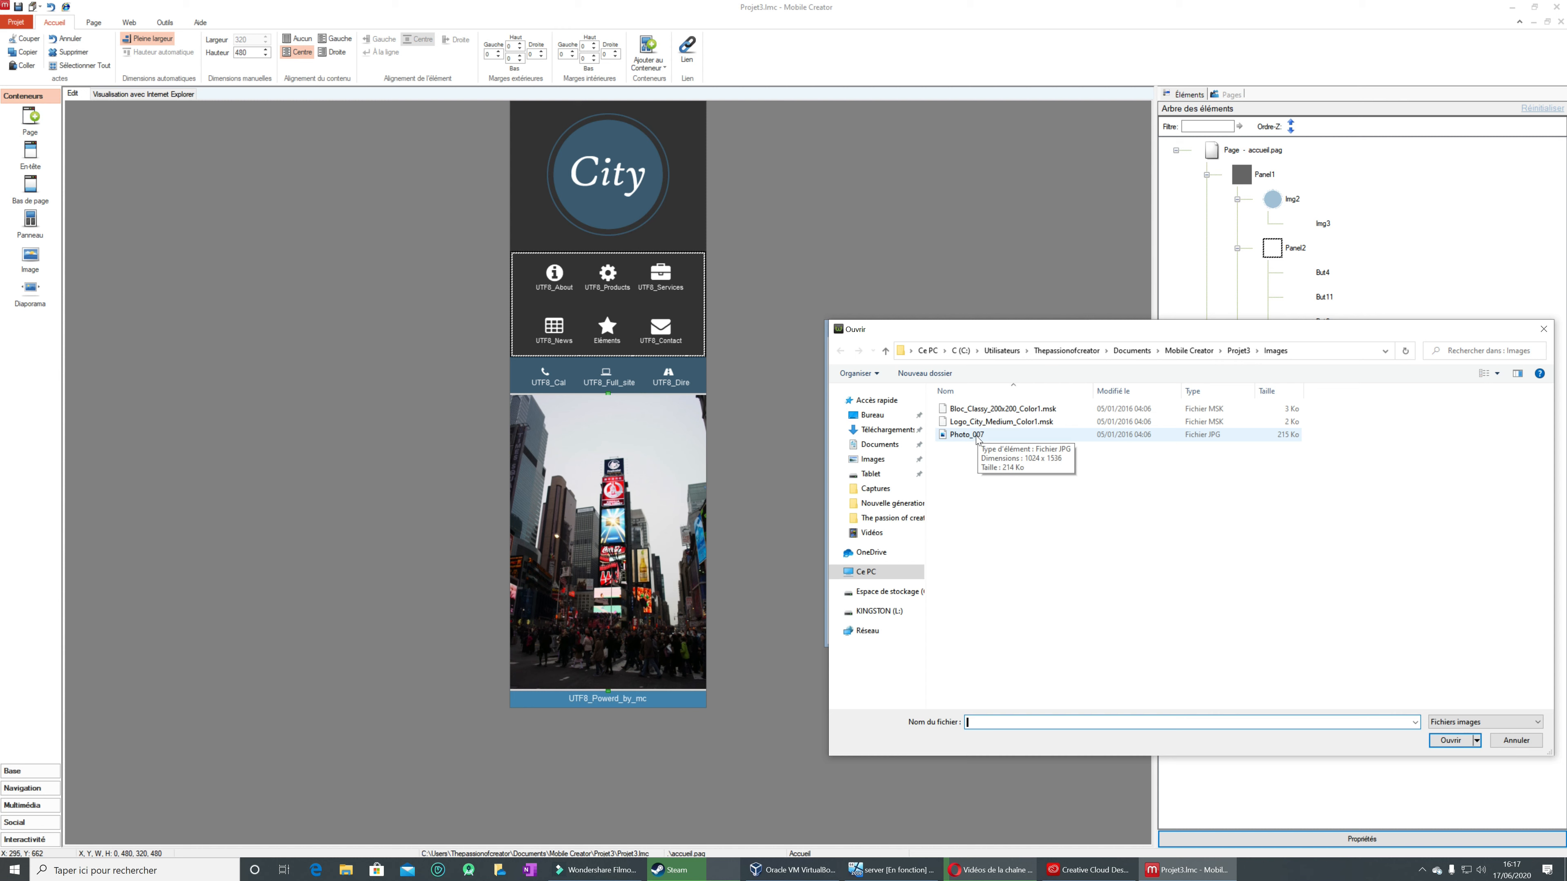
pyautogui.click(884, 419)
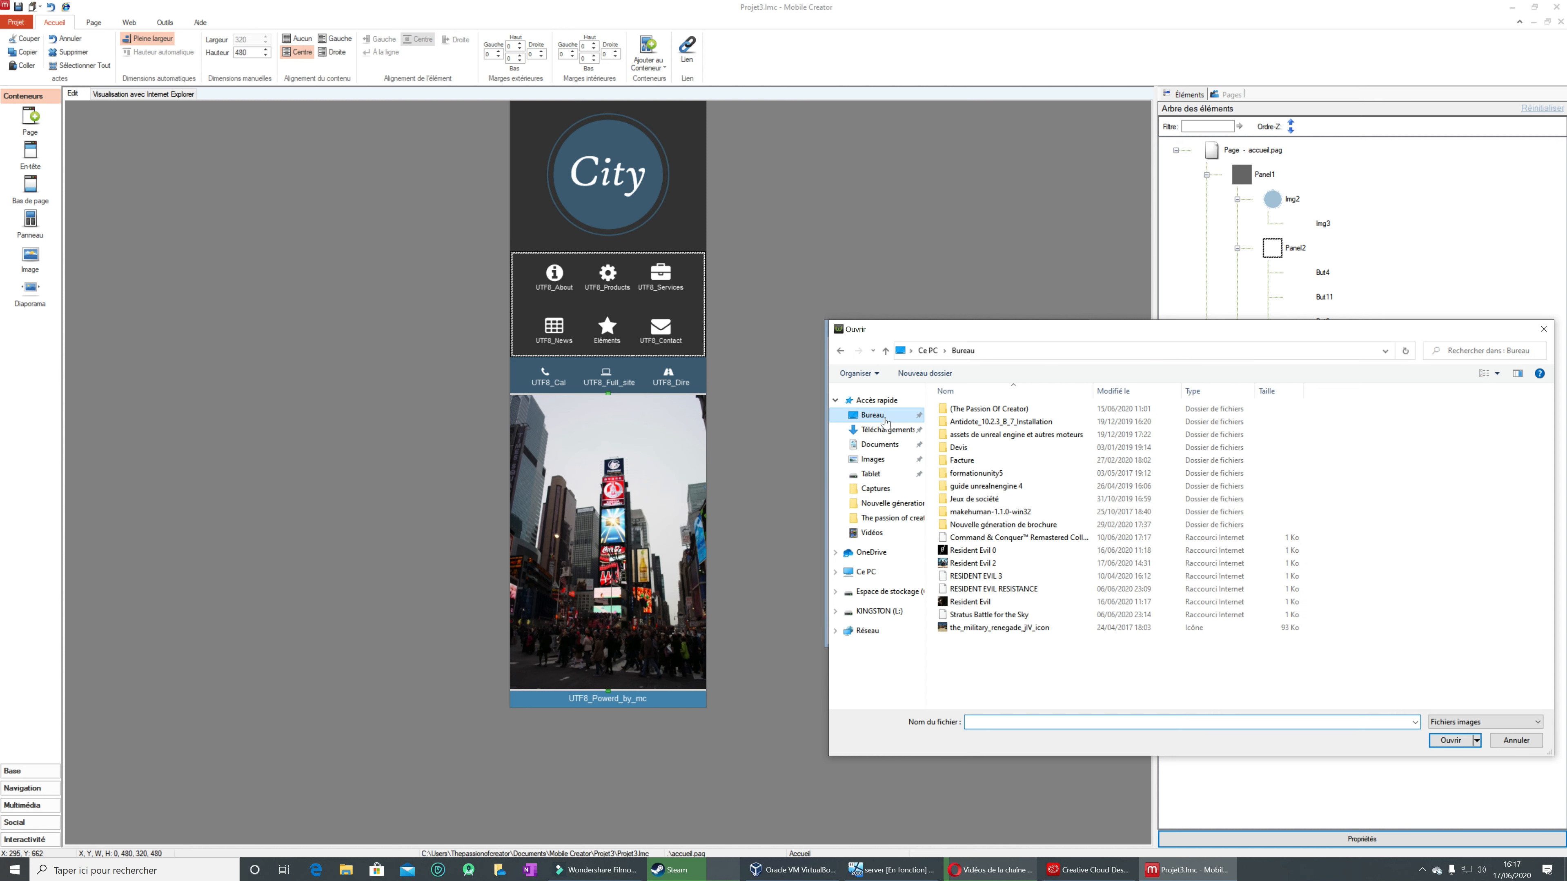
pyautogui.click(887, 432)
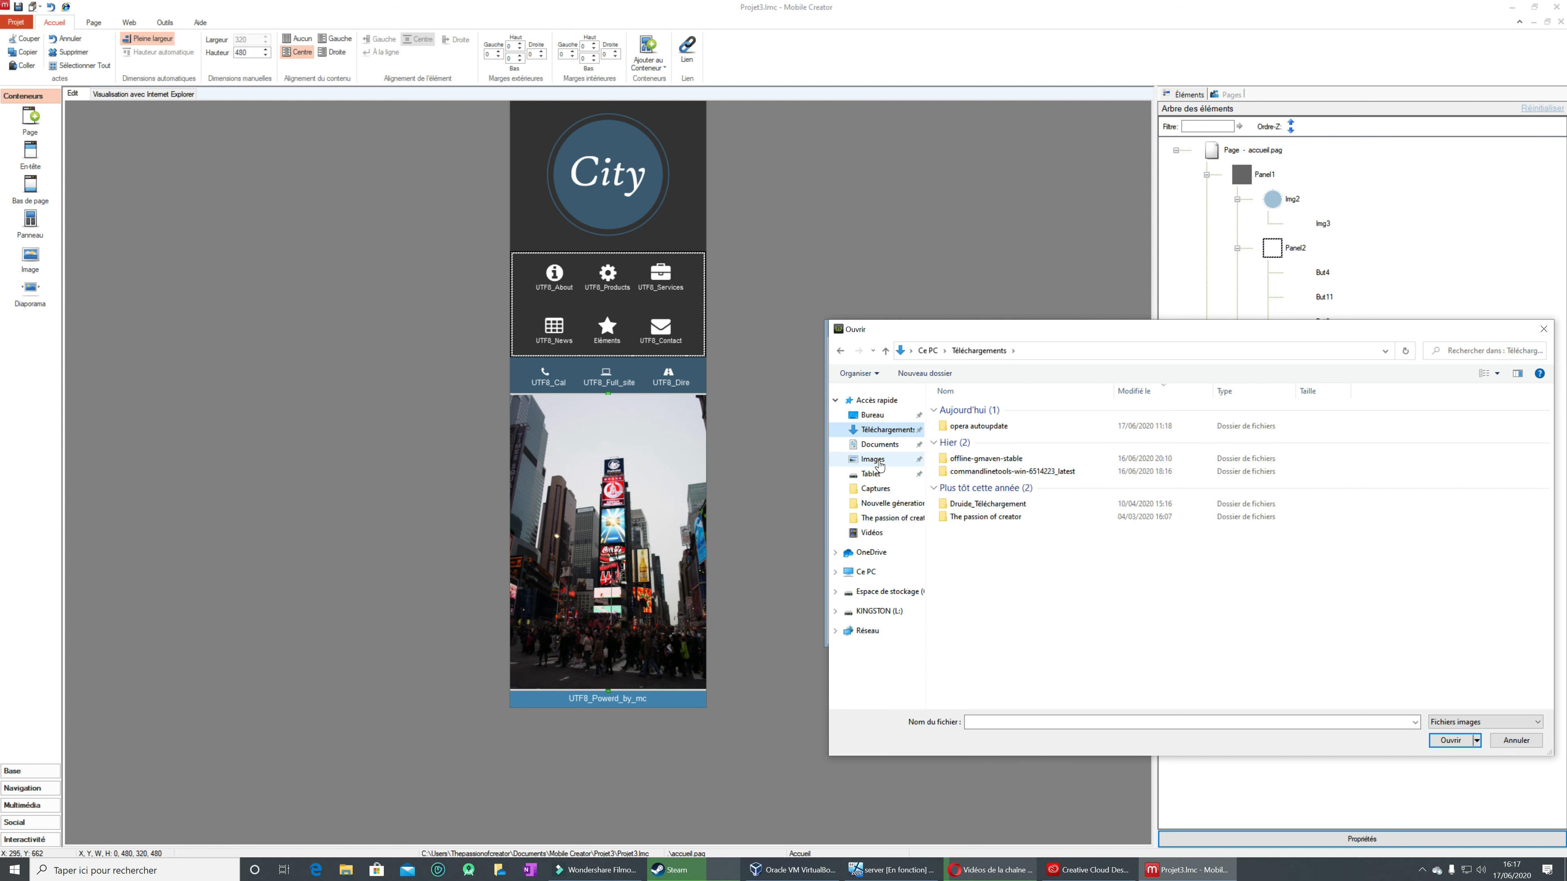
pyautogui.click(873, 460)
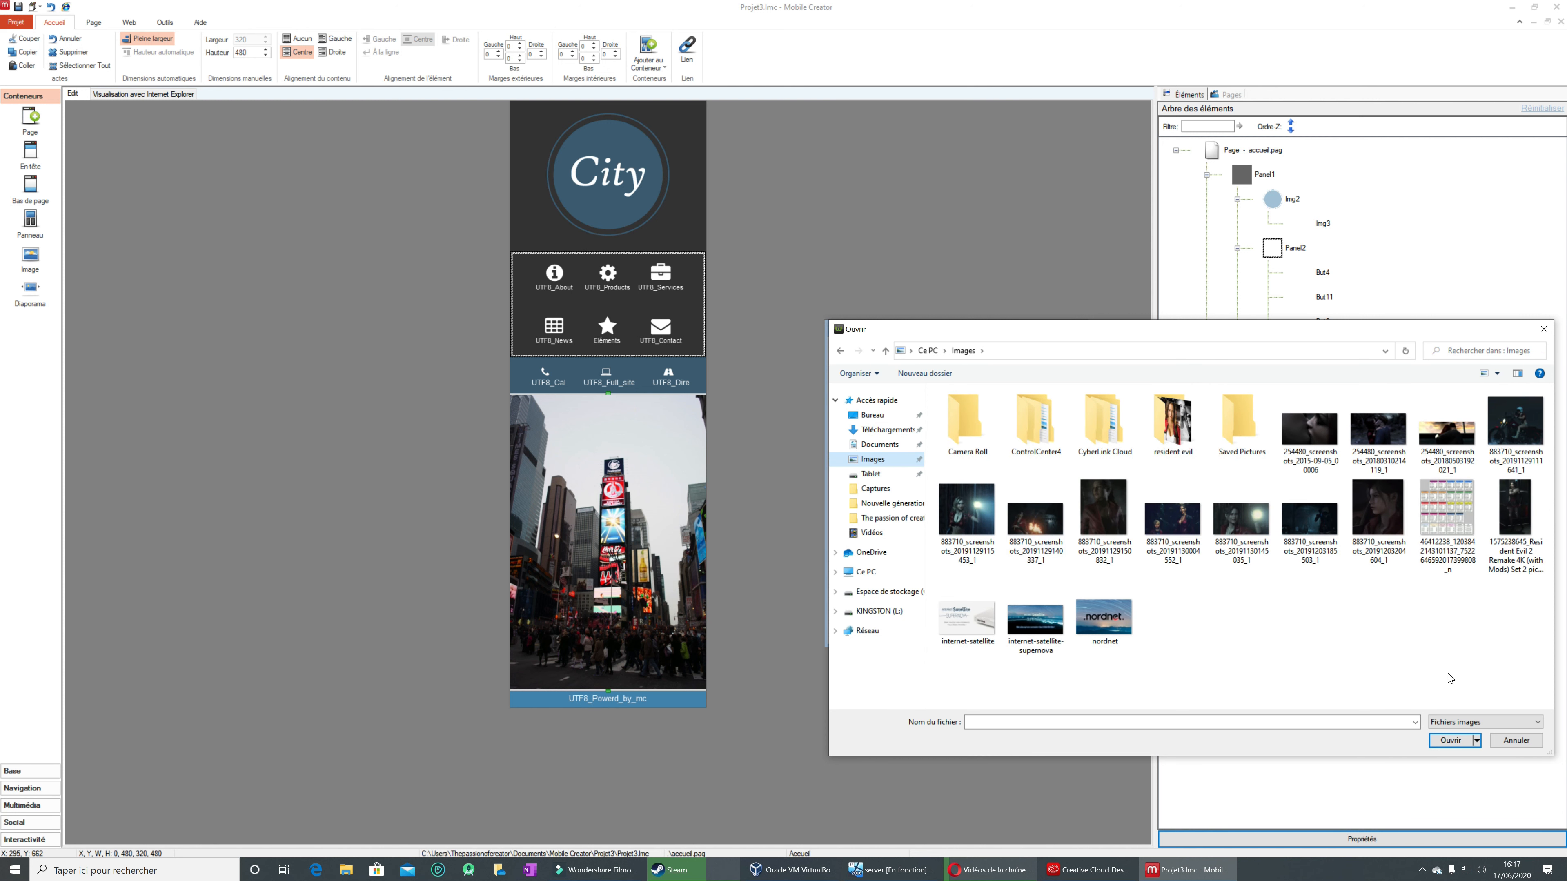
pyautogui.click(1506, 741)
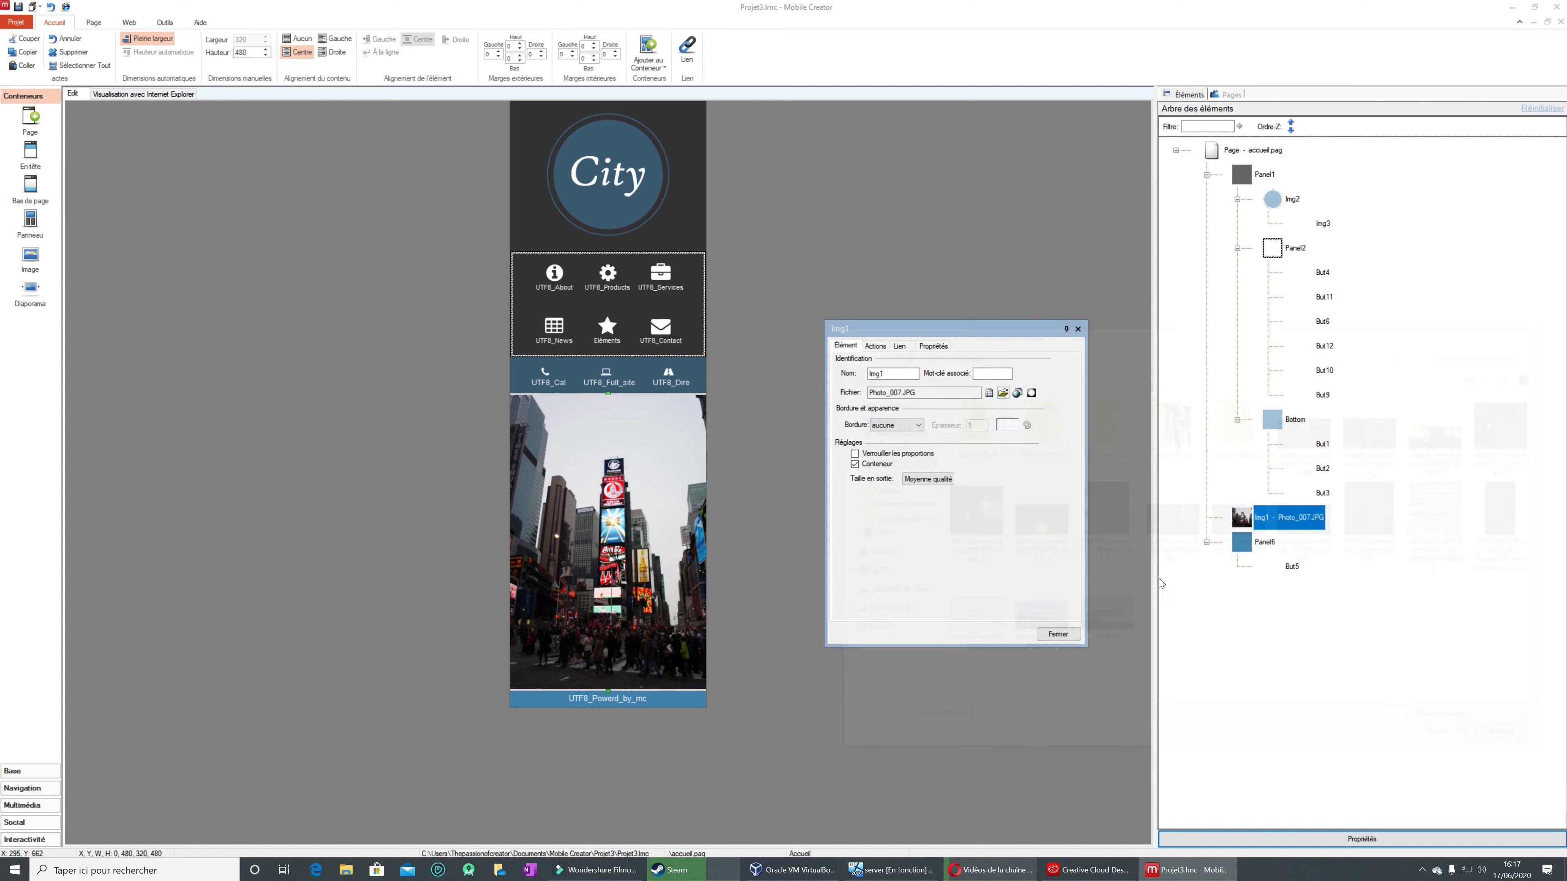
pyautogui.click(1077, 329)
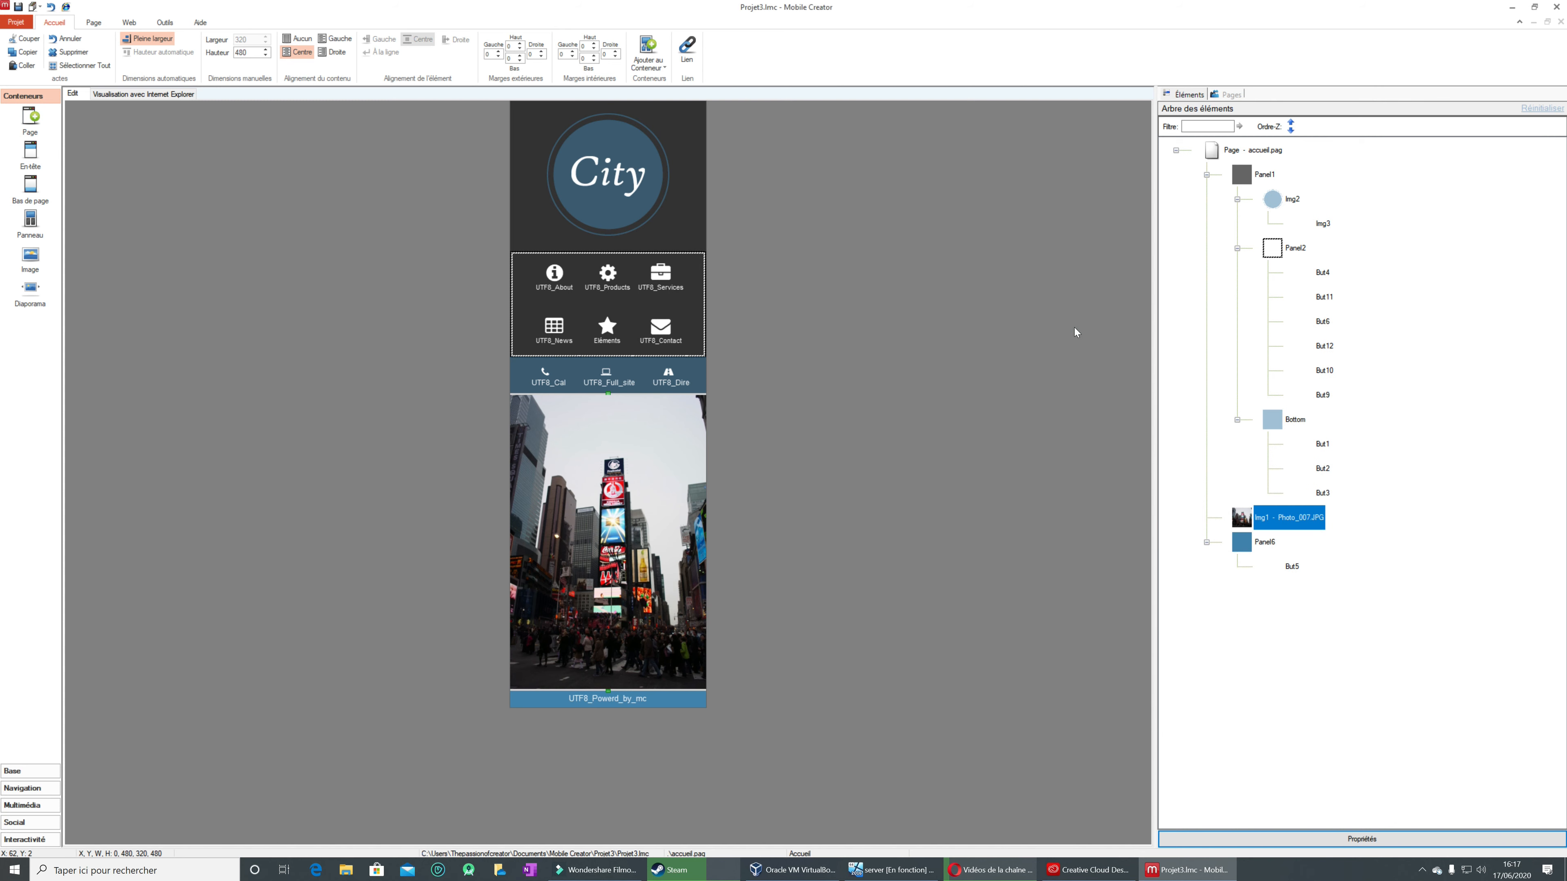
# Step: Switch to the Opera browser and search Google Images for "INFORMATIQUE" in a new tab
pyautogui.click(1535, 6)
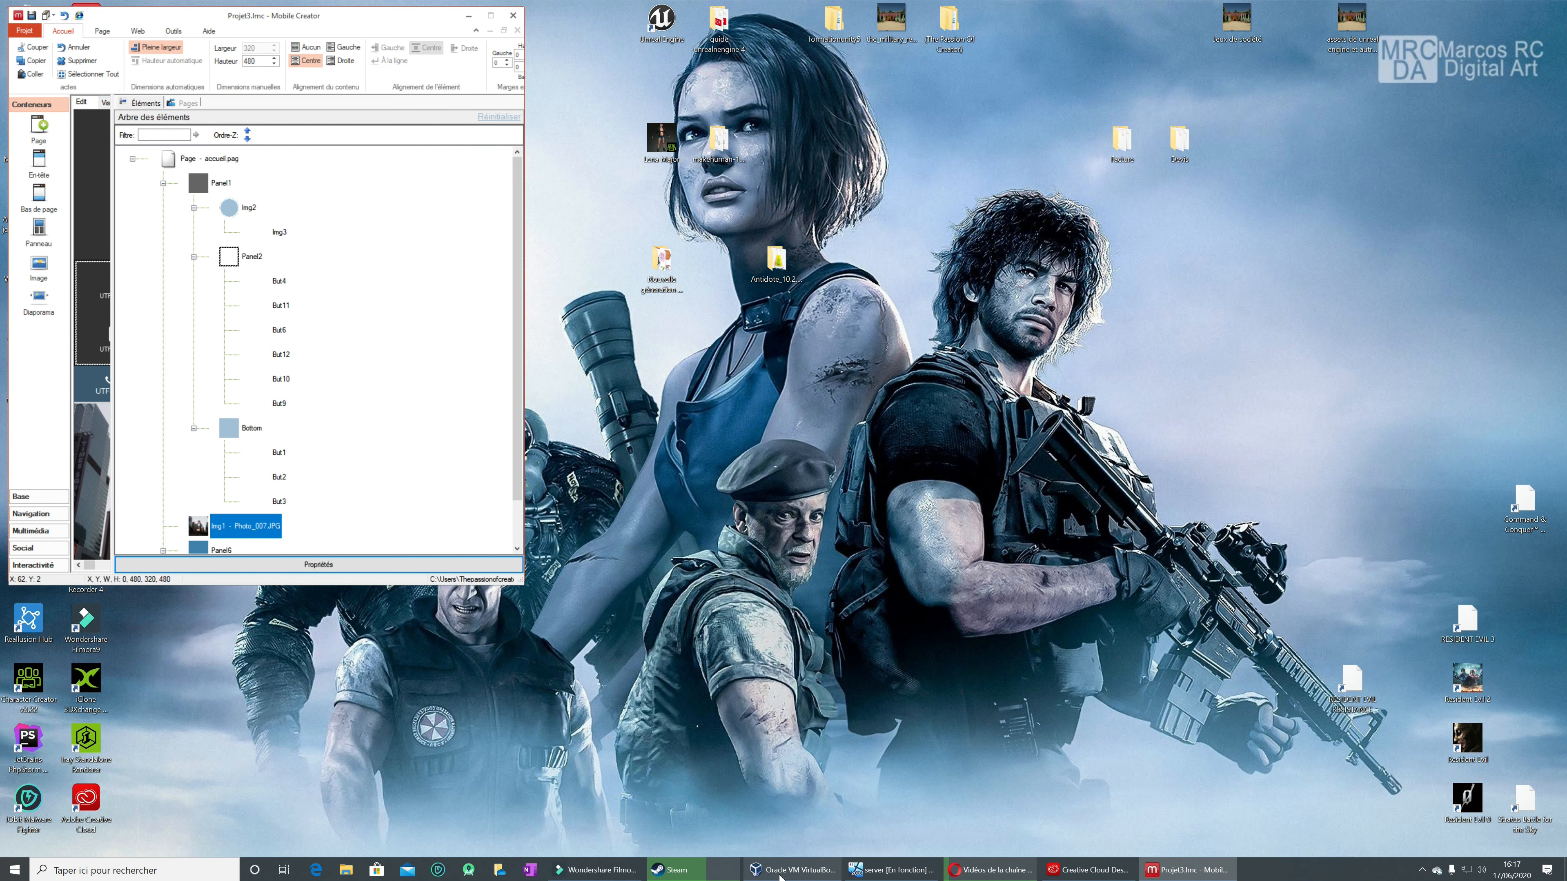
pyautogui.click(983, 872)
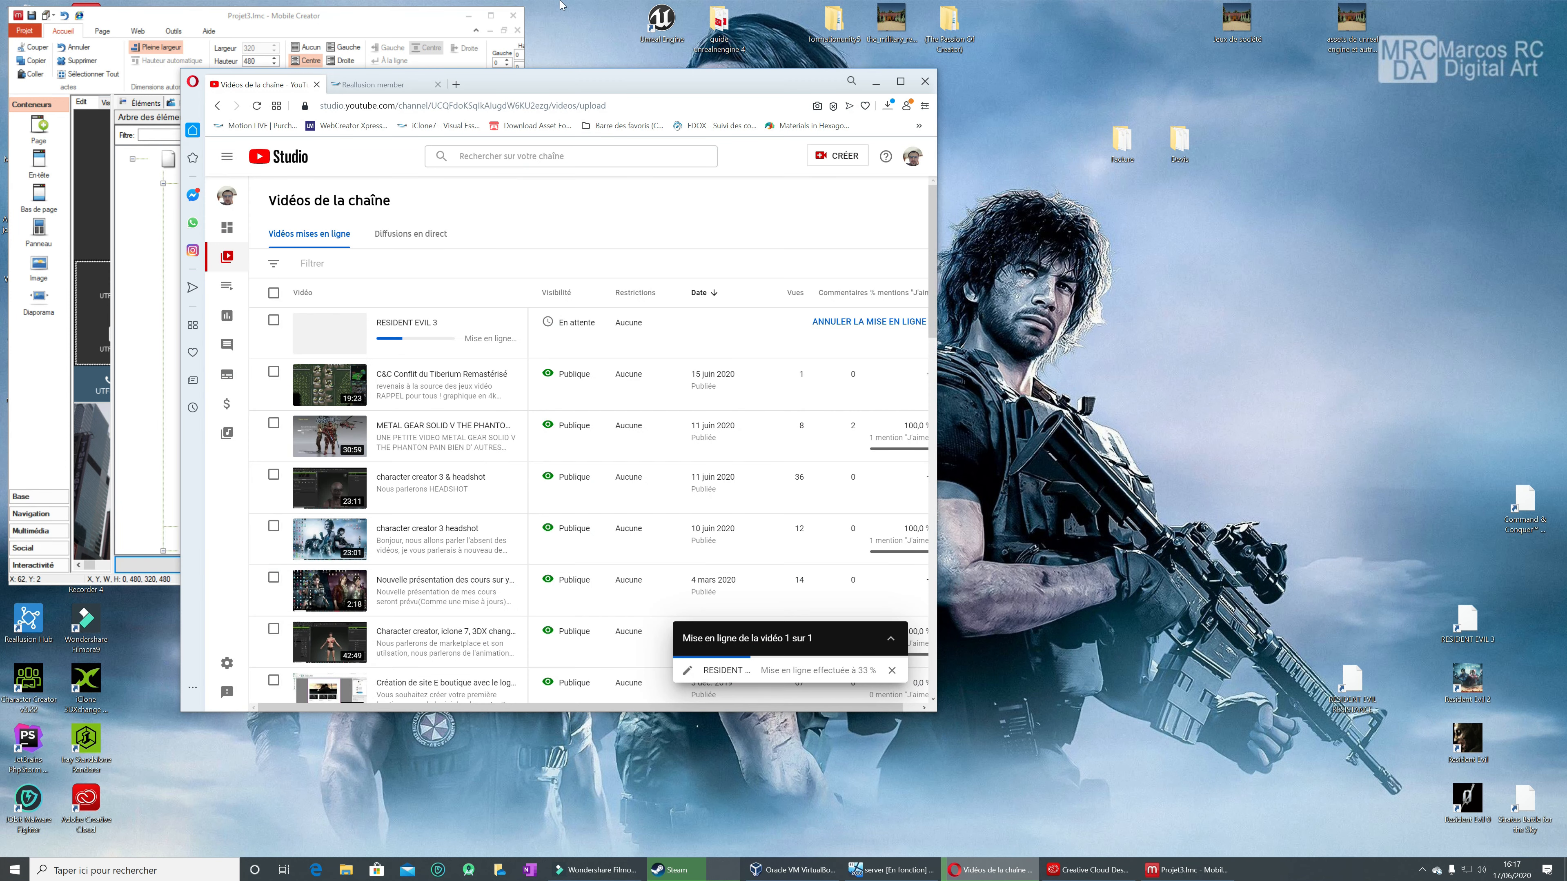
pyautogui.click(456, 84)
pyautogui.click(526, 175)
pyautogui.click(530, 192)
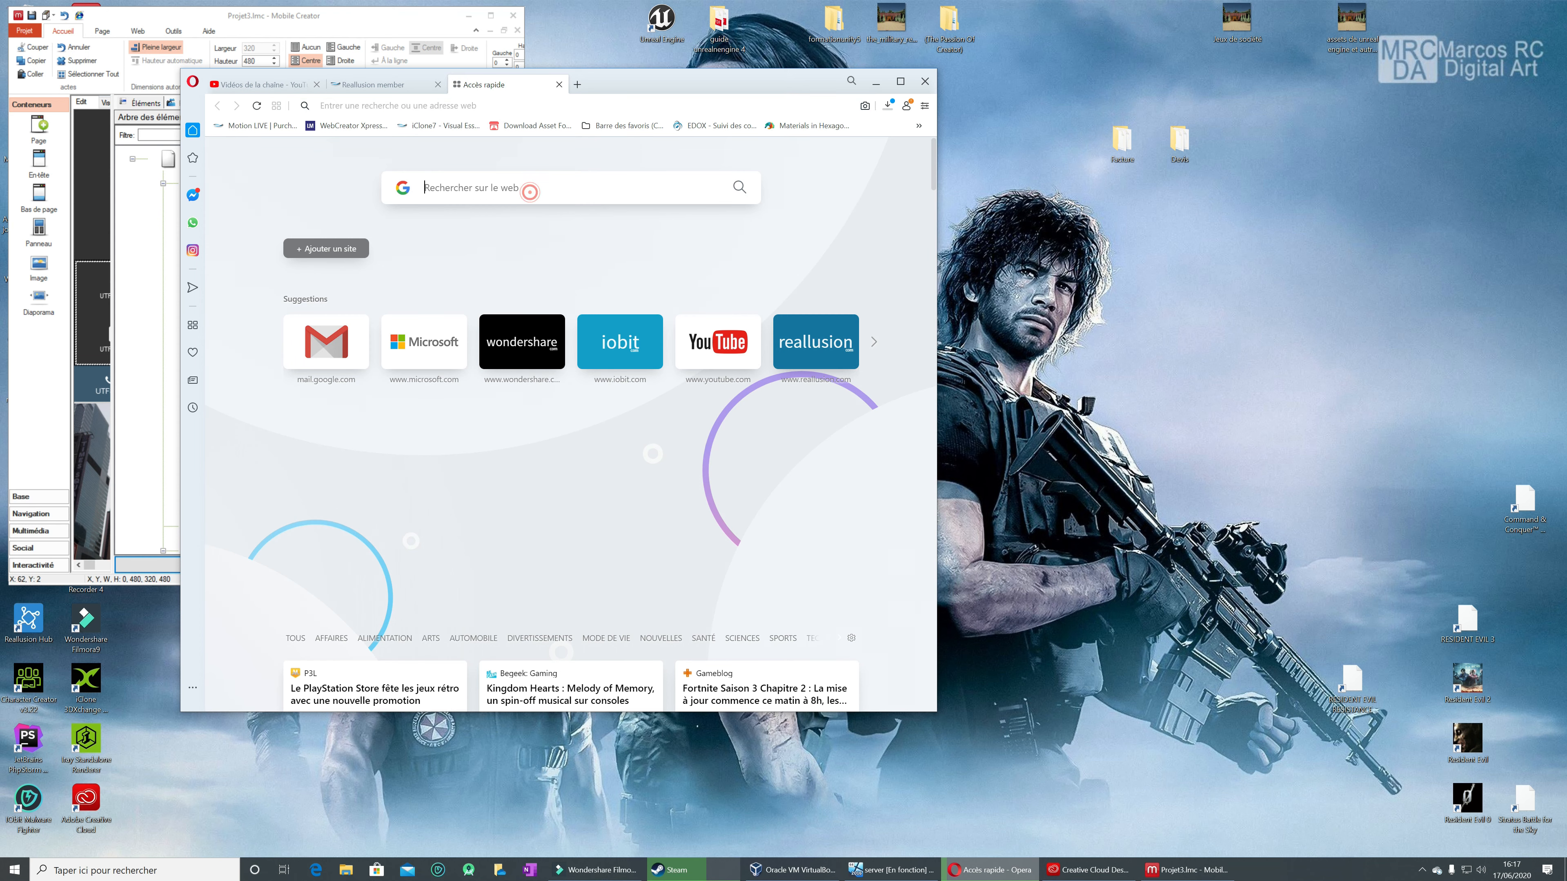
pyautogui.write('INFORMATIQUE')
pyautogui.press('Return')
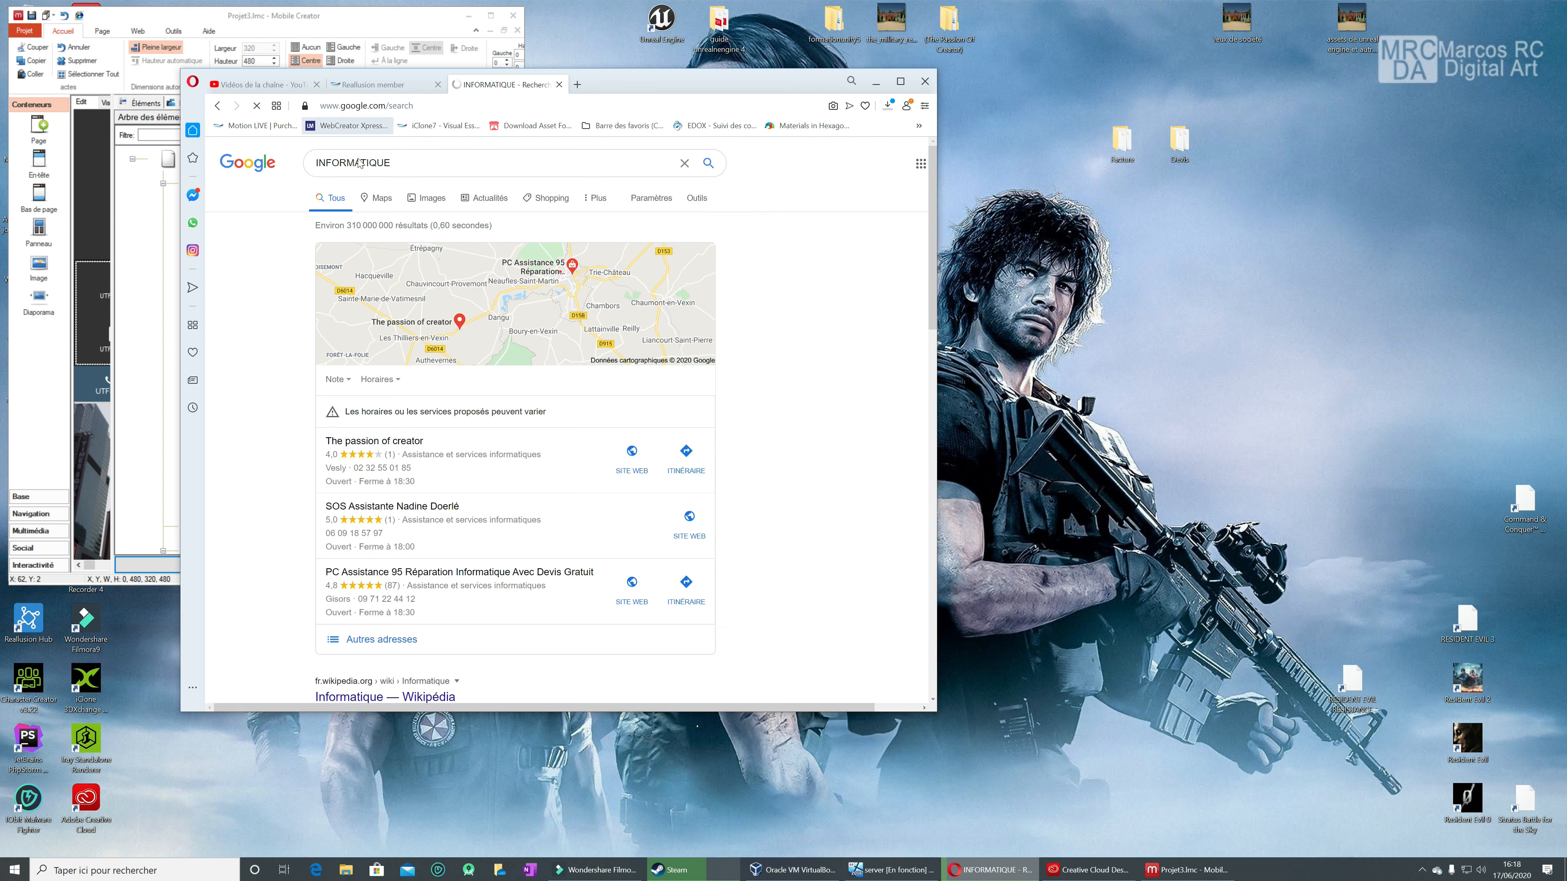
pyautogui.click(440, 198)
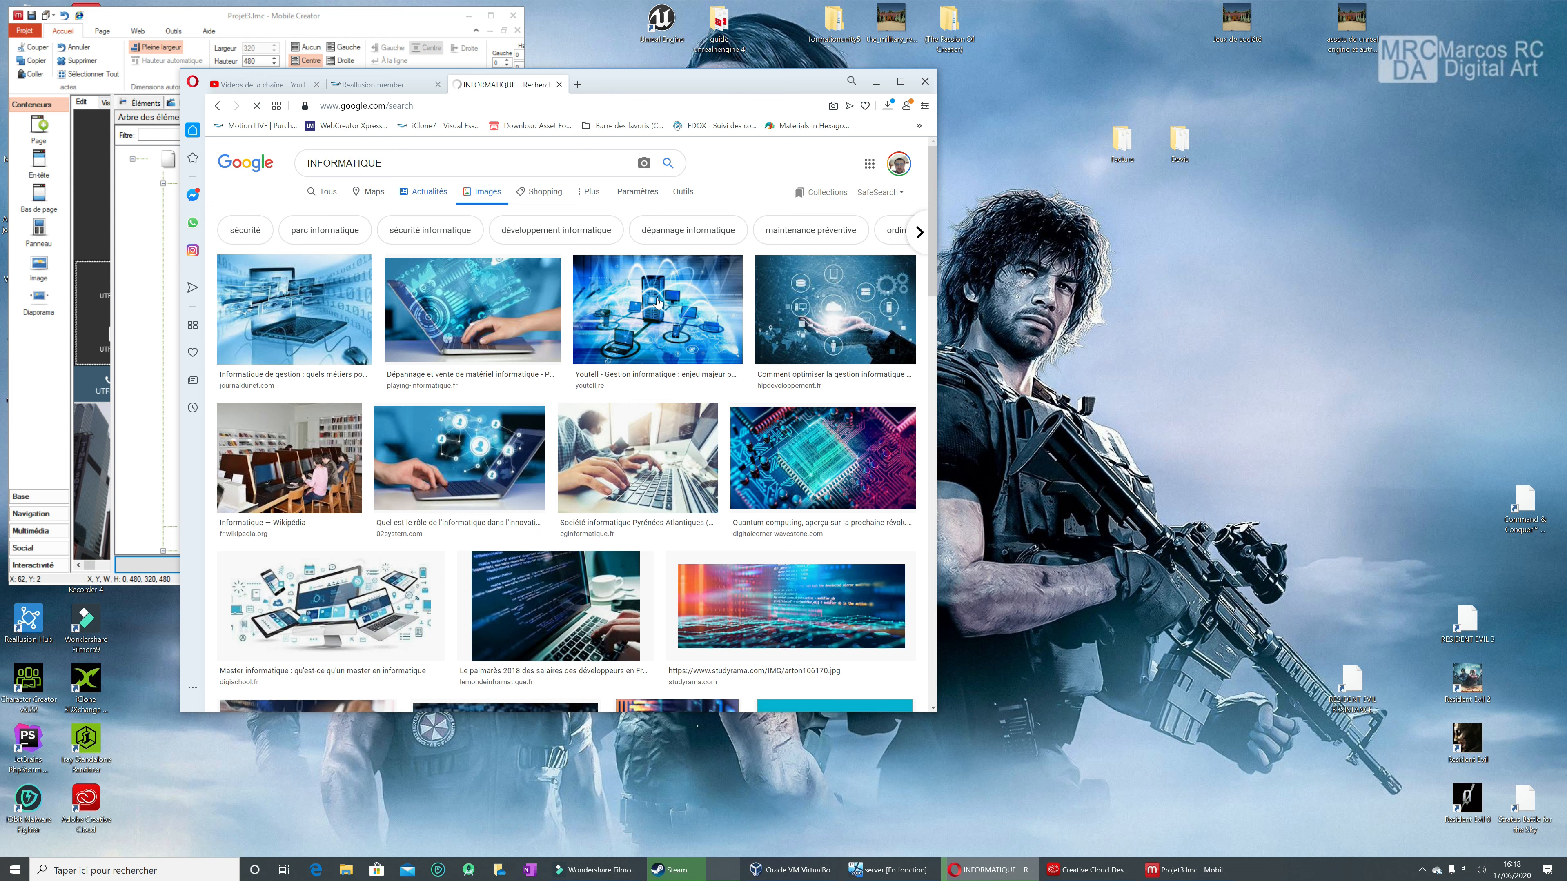
# Step: Save the Digital Corner quantum computing circuit image to the Téléchargements folder as téléchargé
pyautogui.click(826, 467)
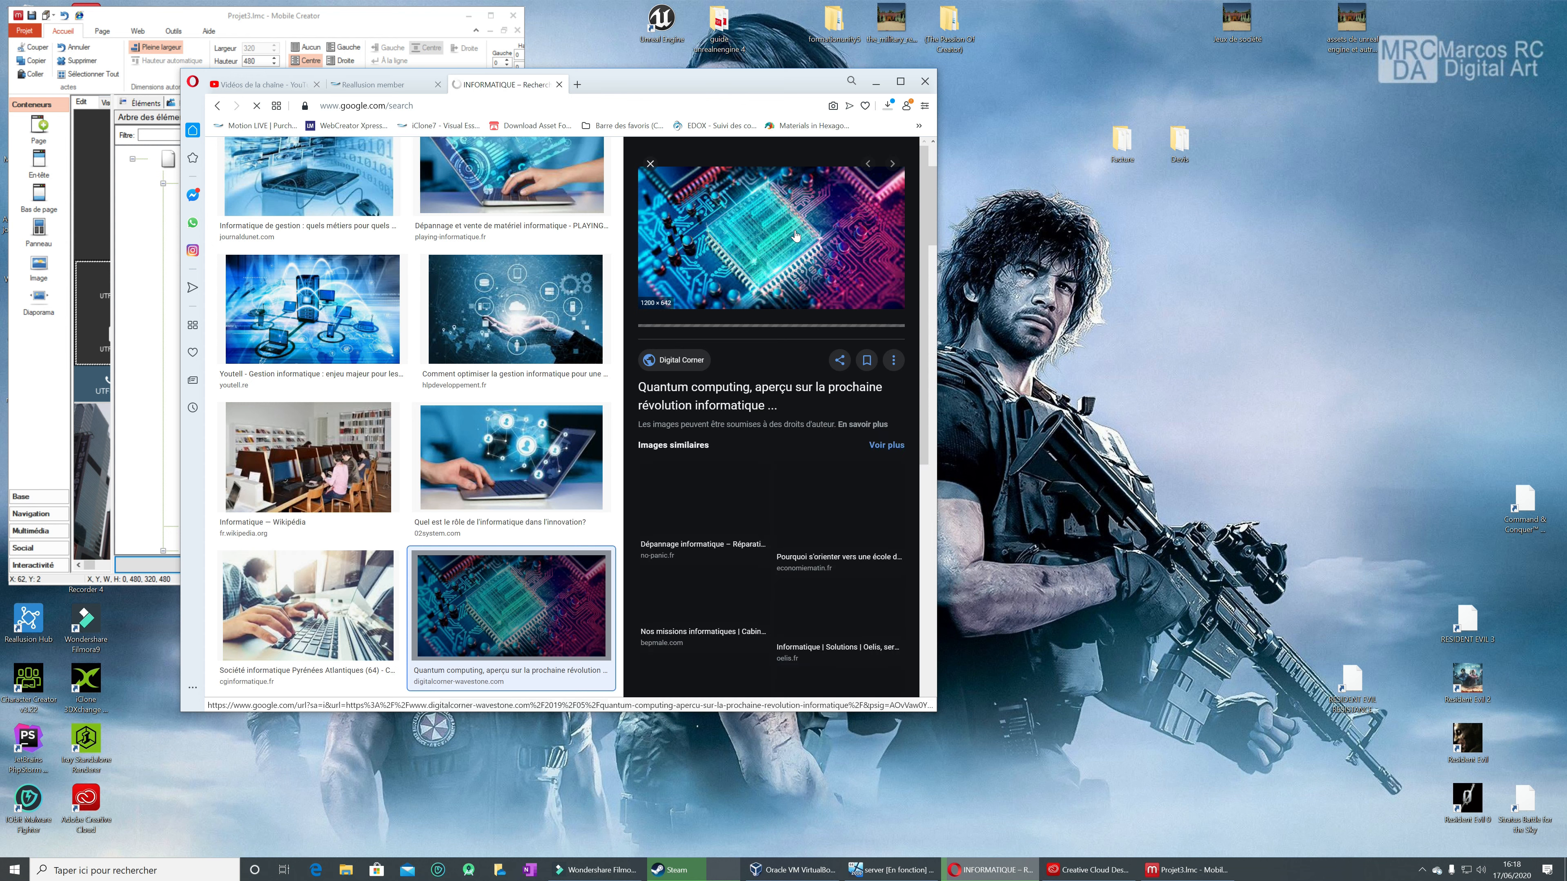
pyautogui.rightClick(785, 236)
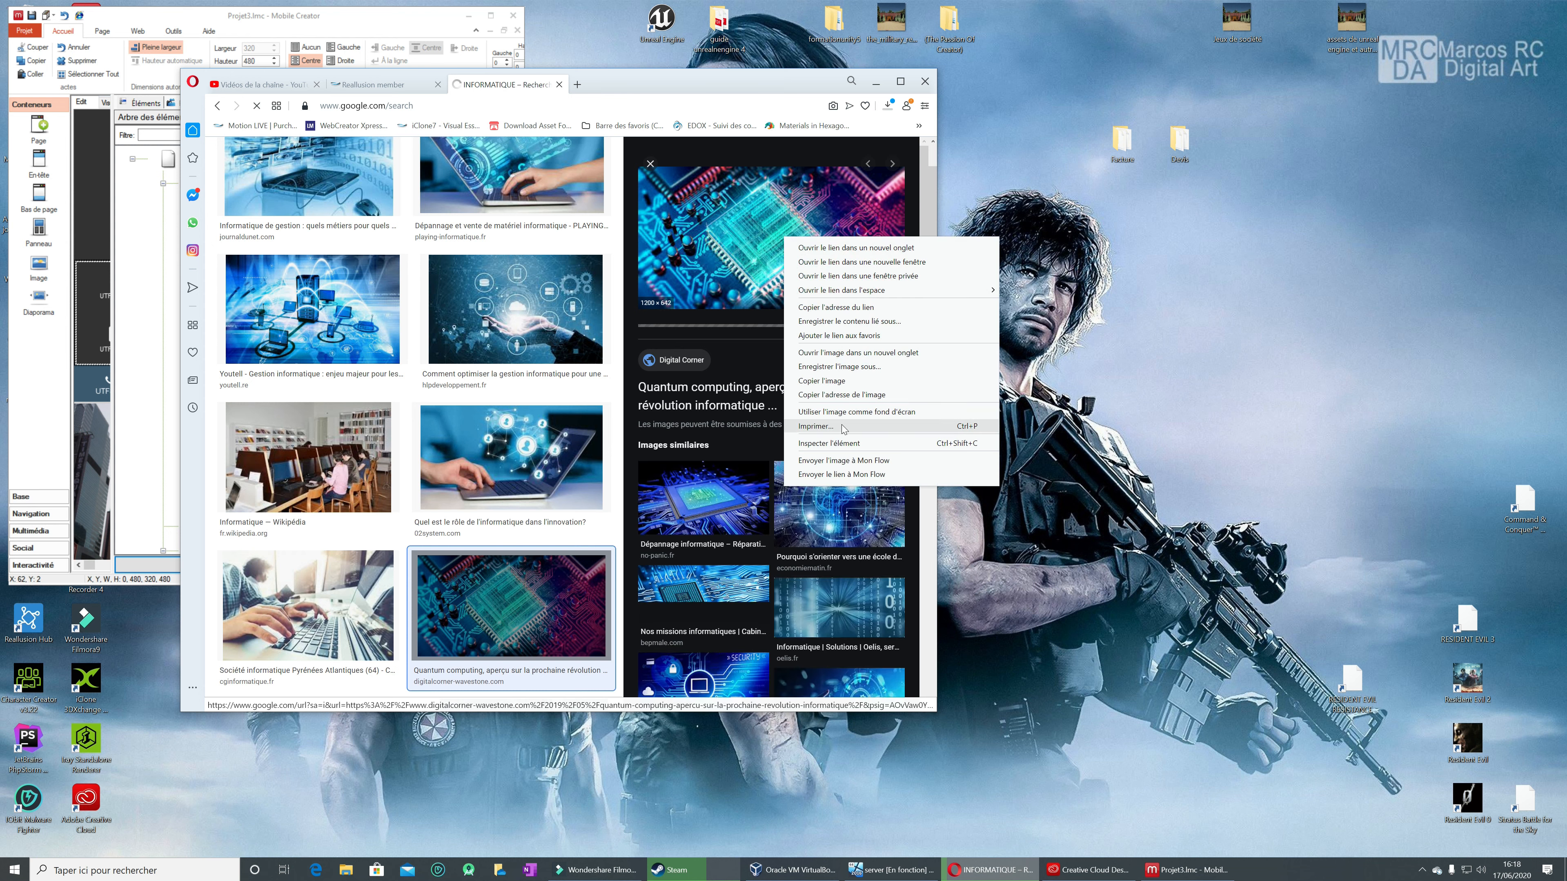
pyautogui.click(857, 368)
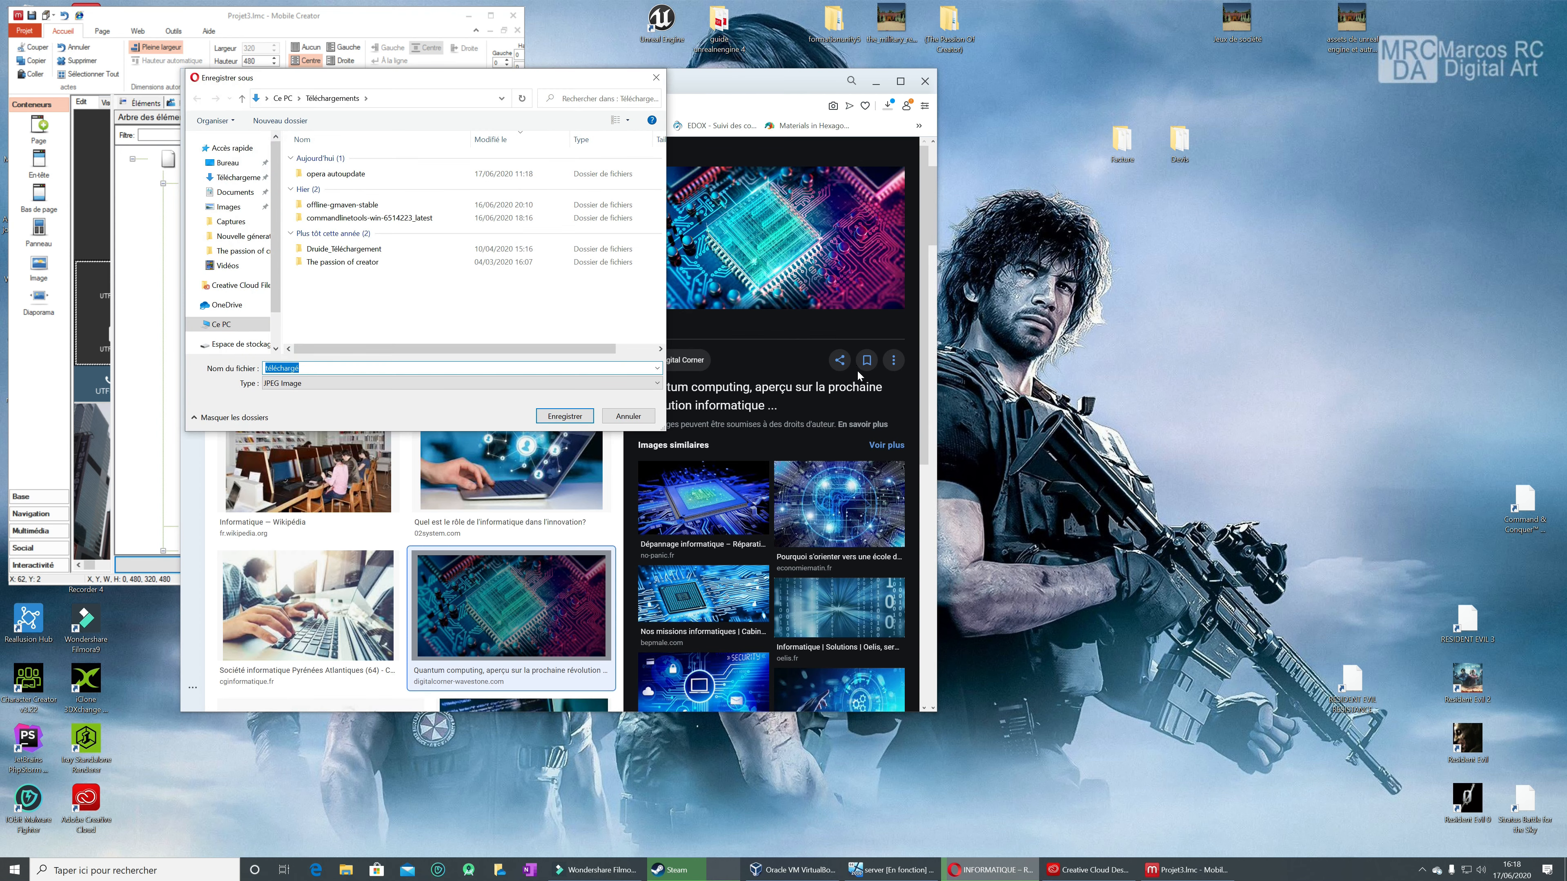
pyautogui.click(561, 415)
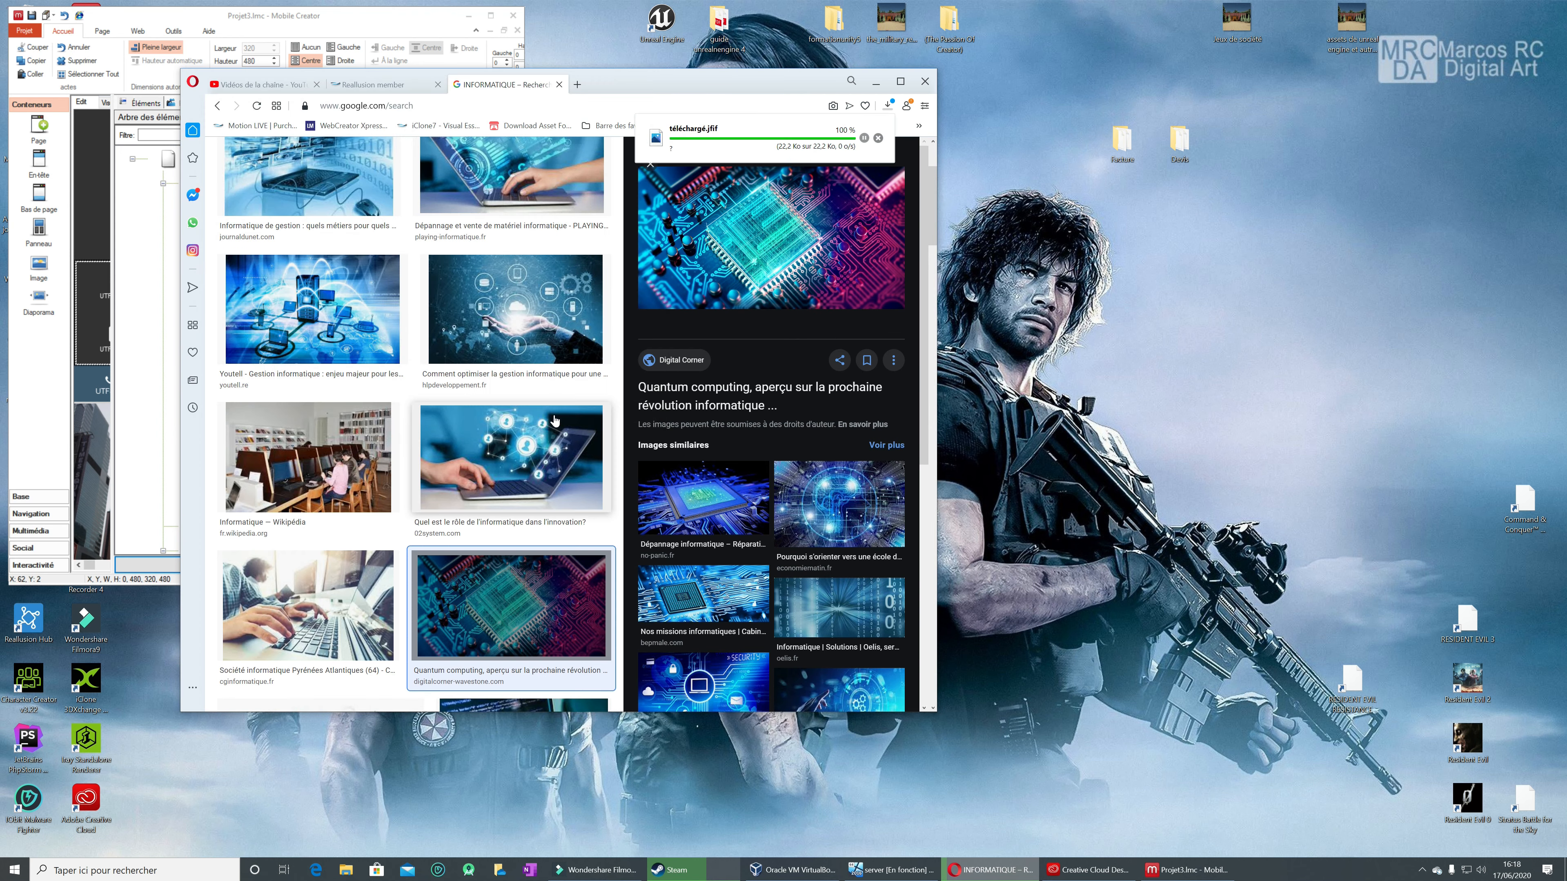
# Step: Save the similar blue processor image from no-panic.fr to the Téléchargements folder as images
pyautogui.click(726, 498)
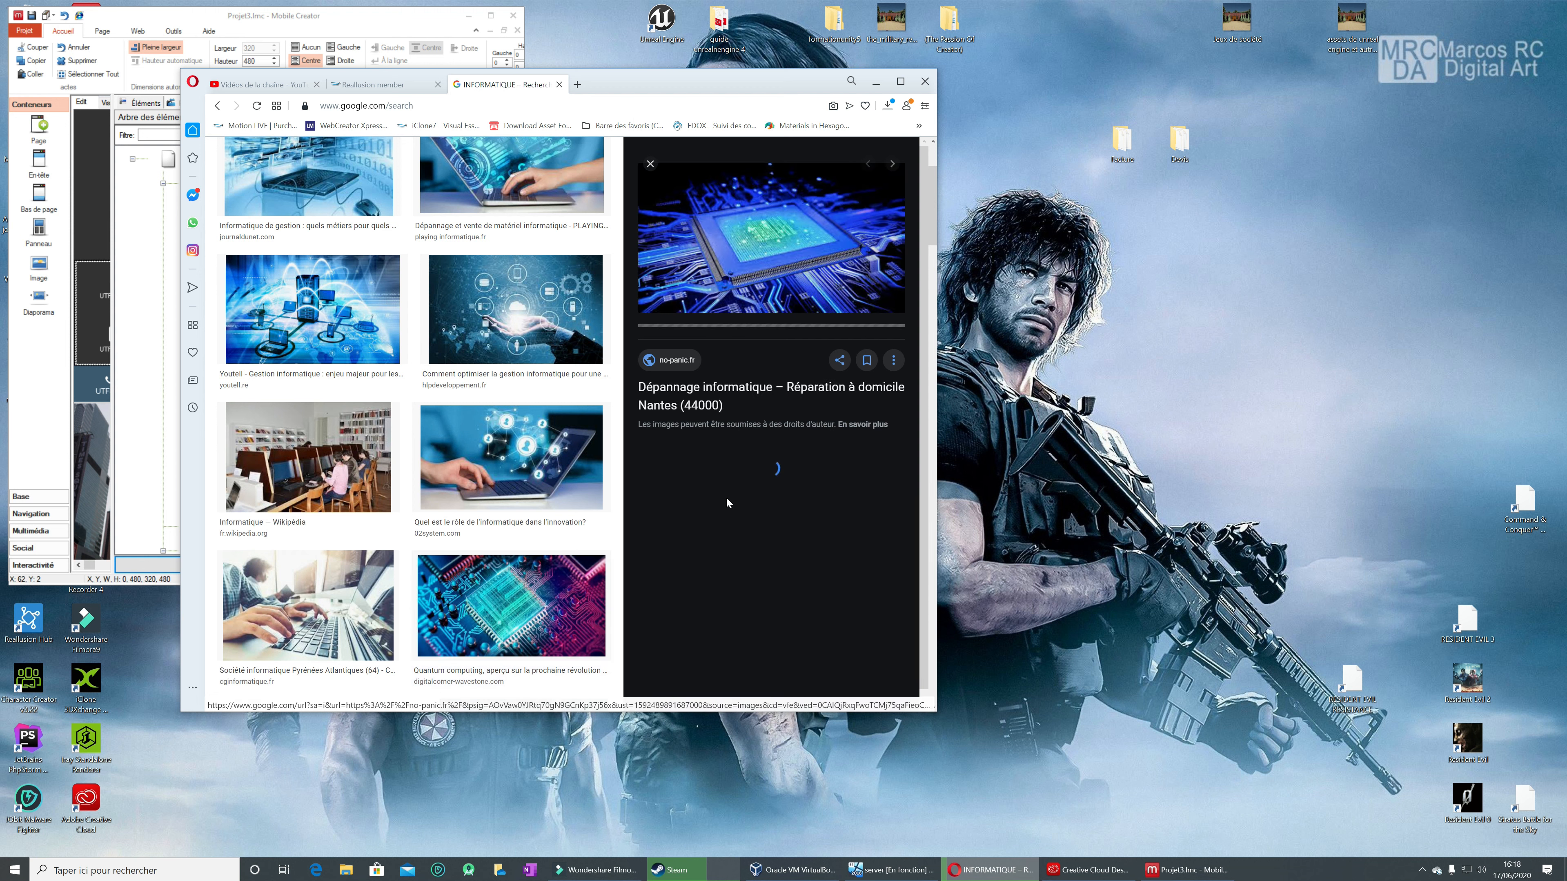
pyautogui.rightClick(760, 240)
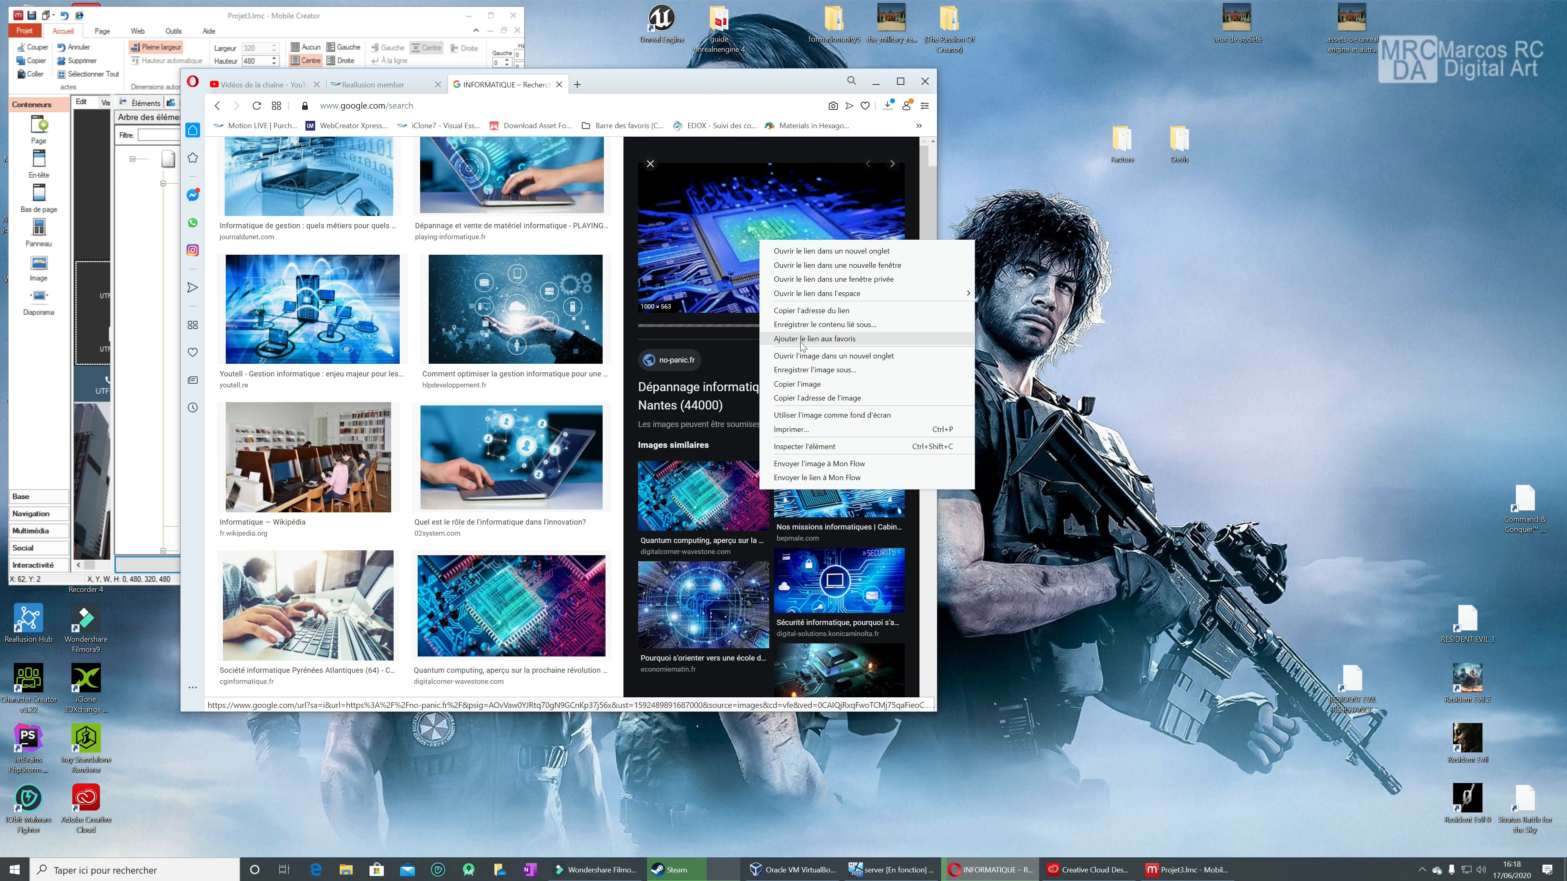
pyautogui.click(808, 371)
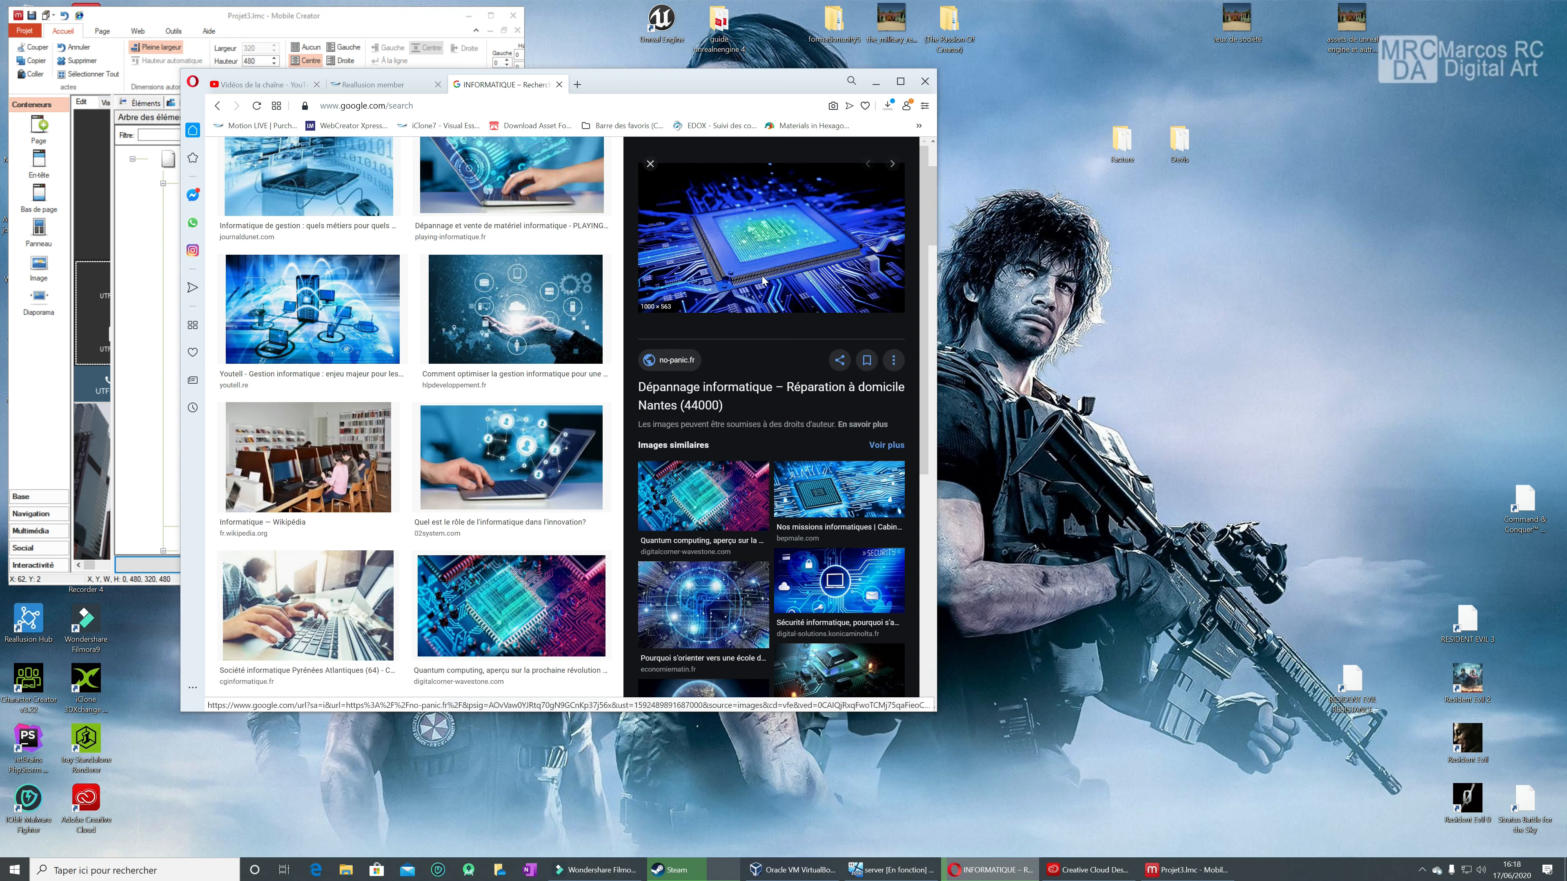
pyautogui.click(565, 415)
# Step: Save the similar Bepmale blue circuit board image to the Téléchargements folder as images (1)
pyautogui.click(845, 500)
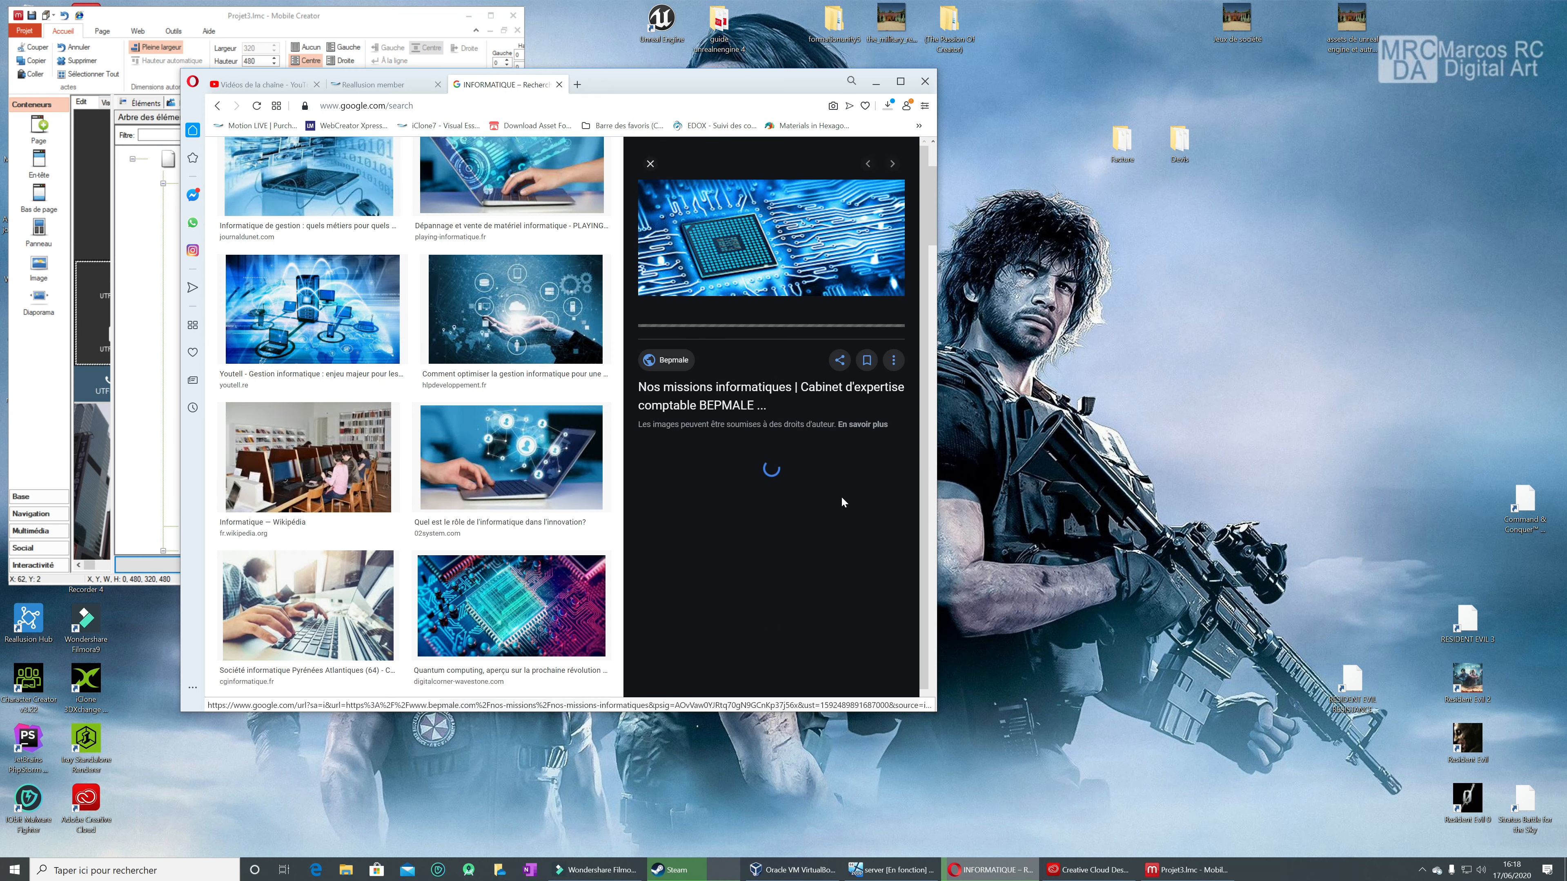
pyautogui.rightClick(777, 233)
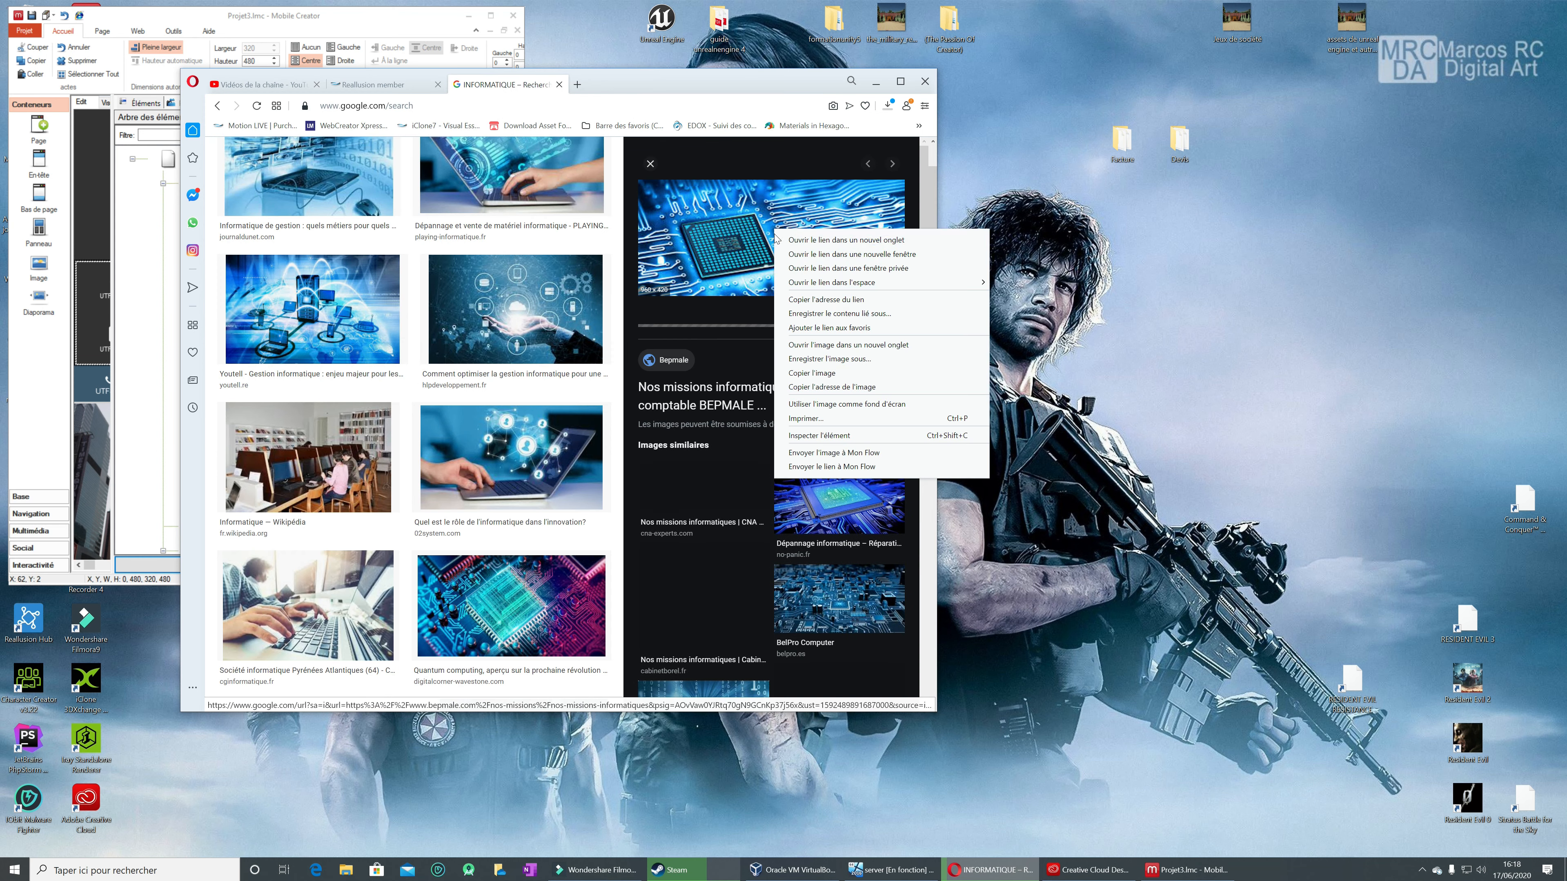
pyautogui.click(862, 361)
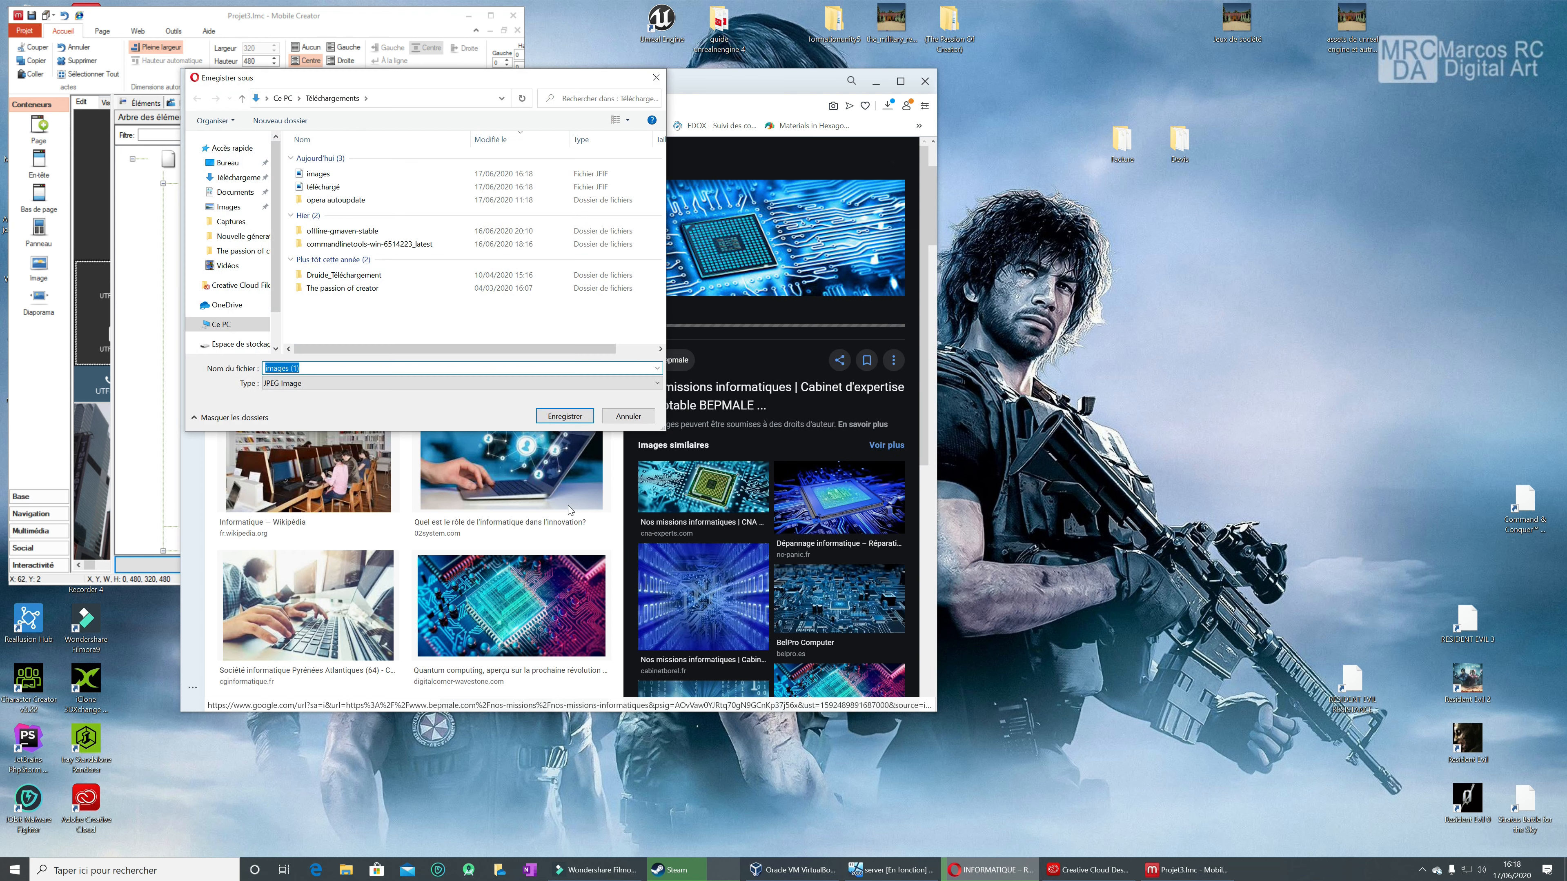
pyautogui.click(565, 416)
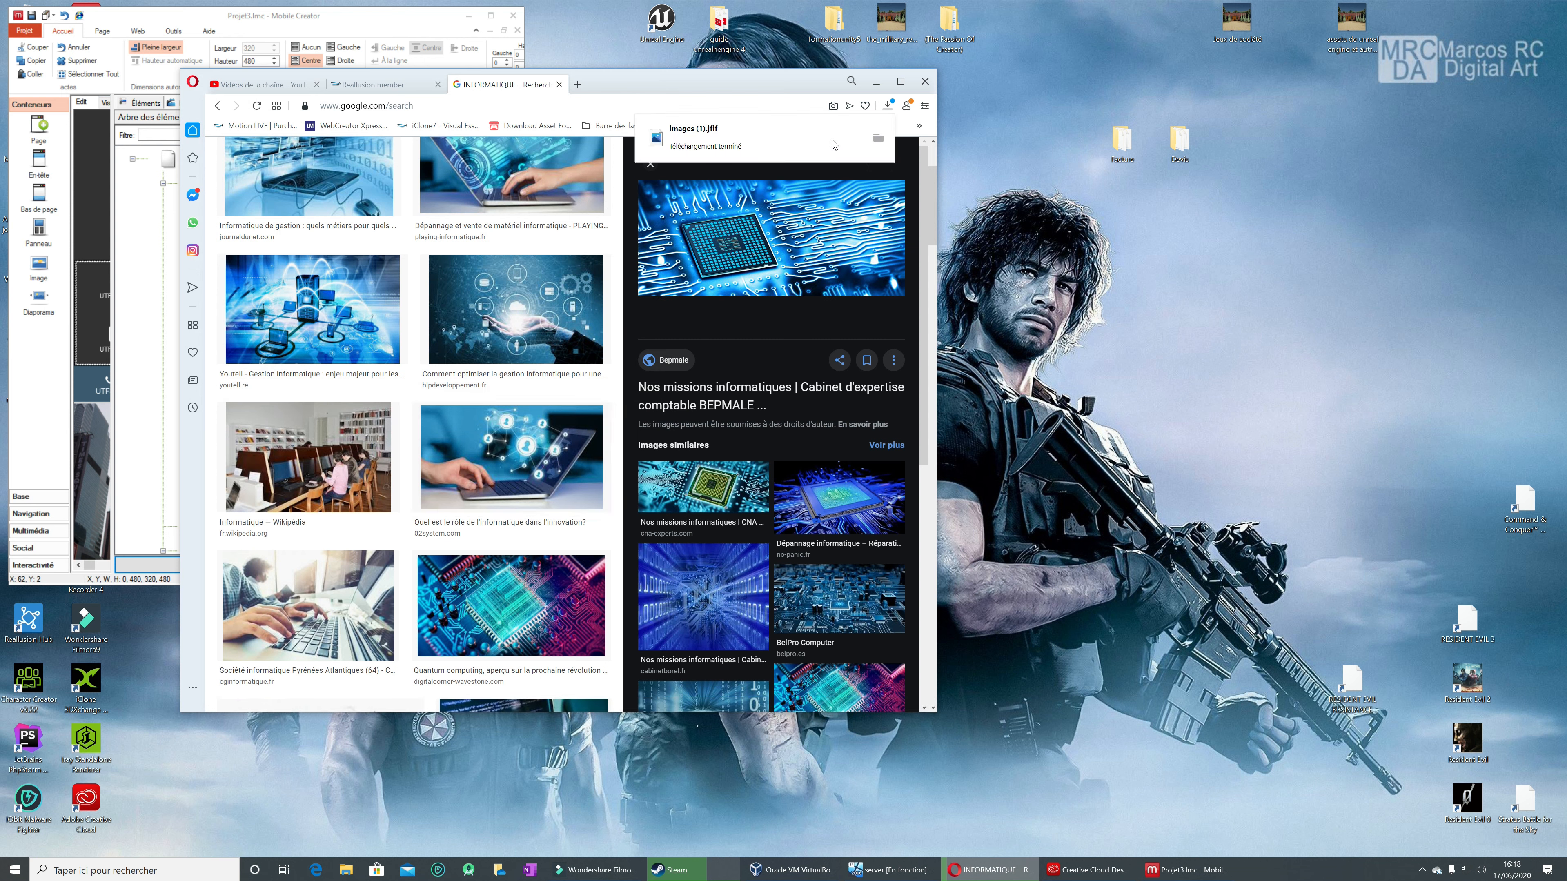
# Step: Switch back to Mobile Creator, maximize its window and open the properties of Img1
pyautogui.click(876, 81)
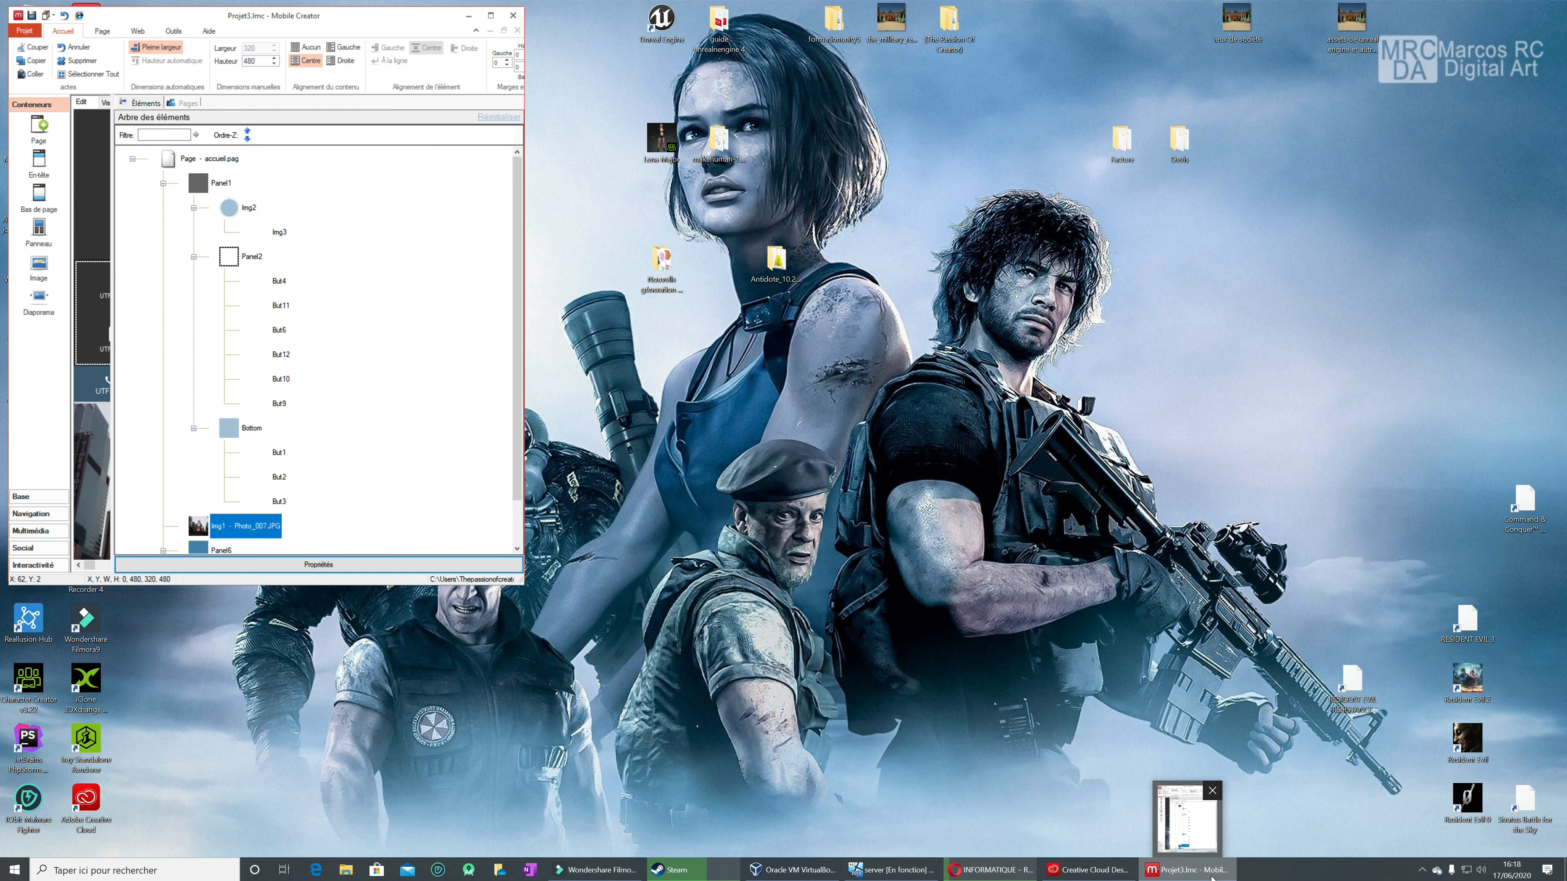
pyautogui.click(1188, 869)
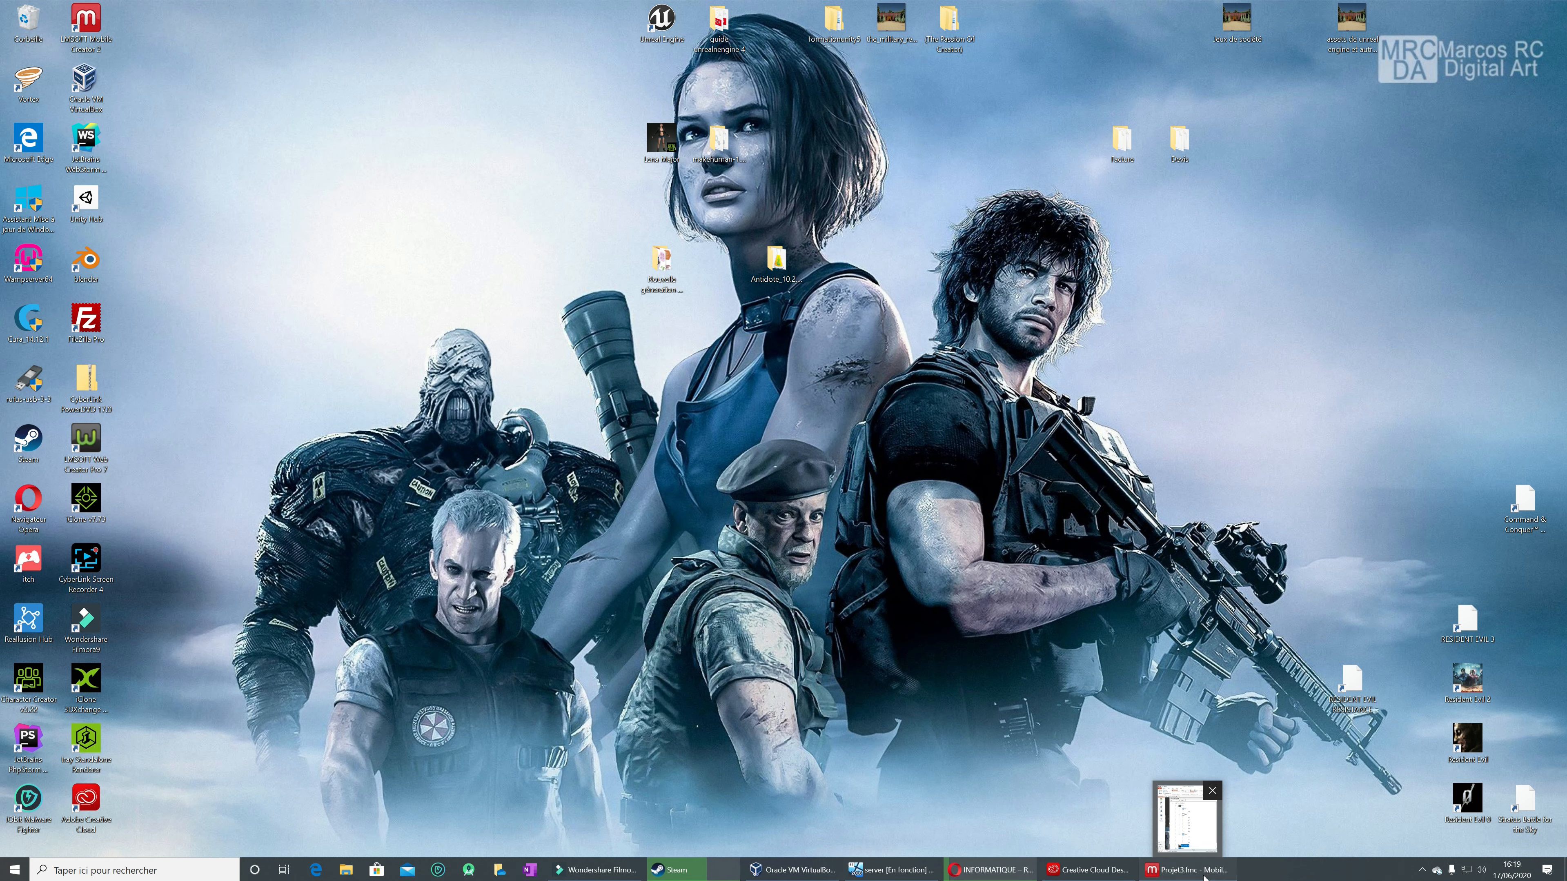
pyautogui.click(1188, 869)
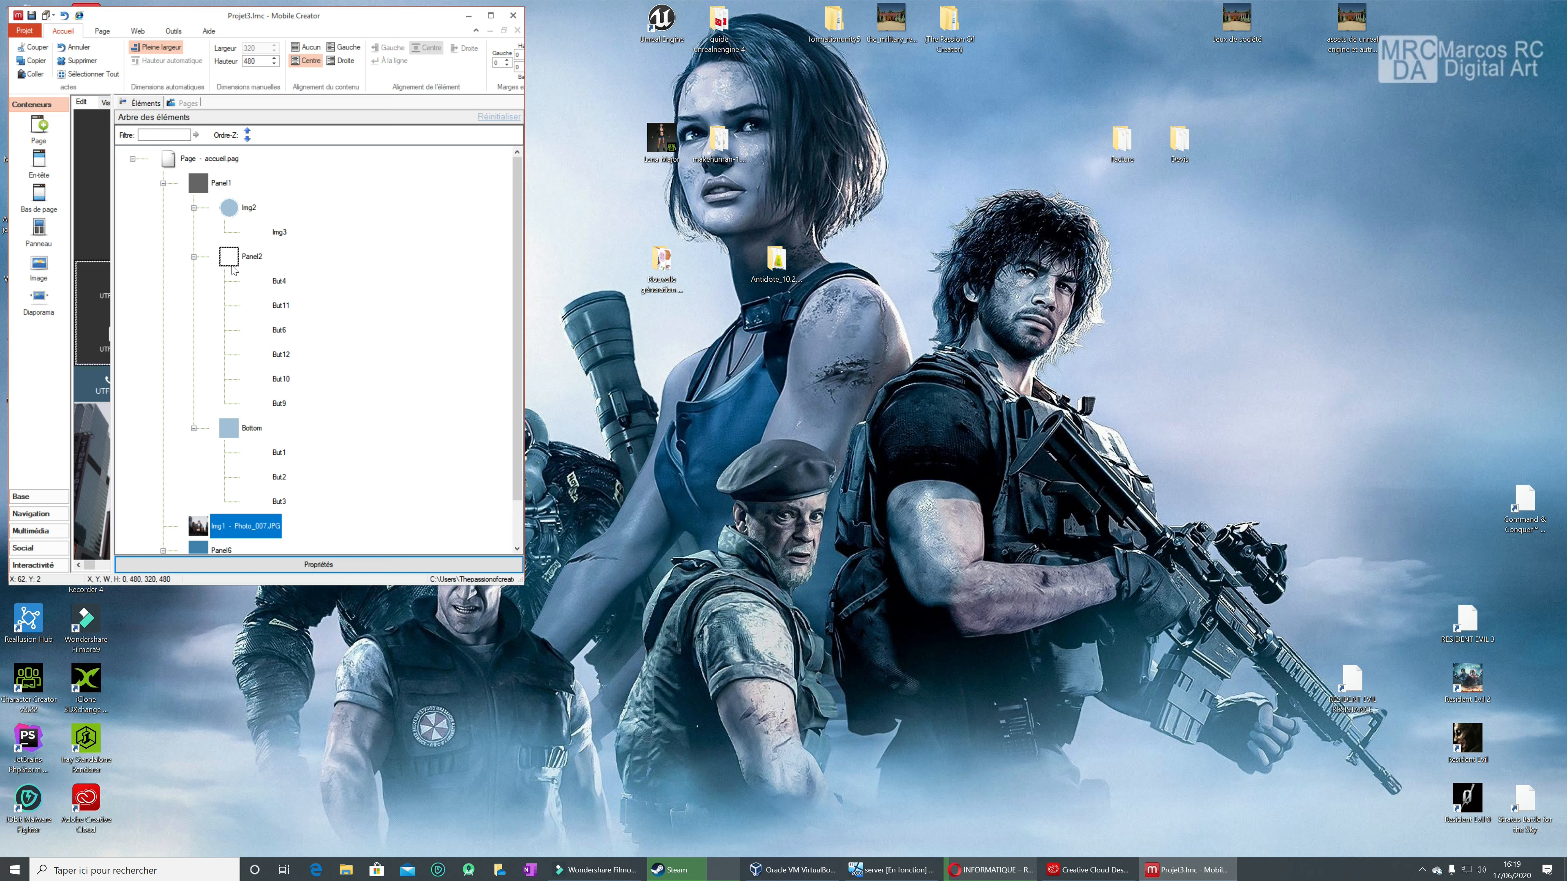
pyautogui.click(490, 15)
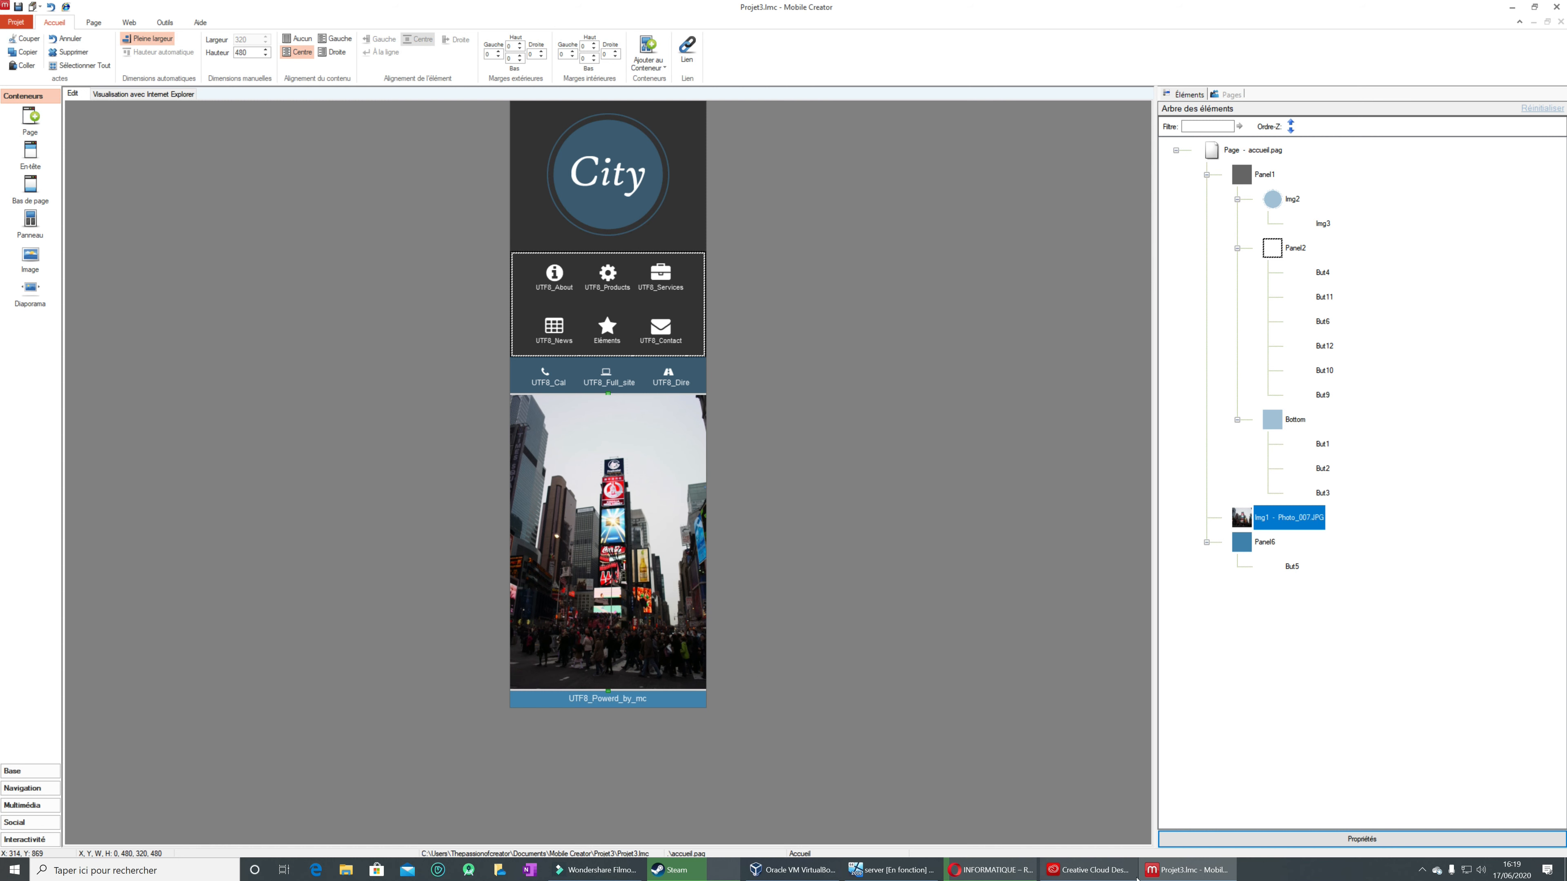
pyautogui.click(1336, 839)
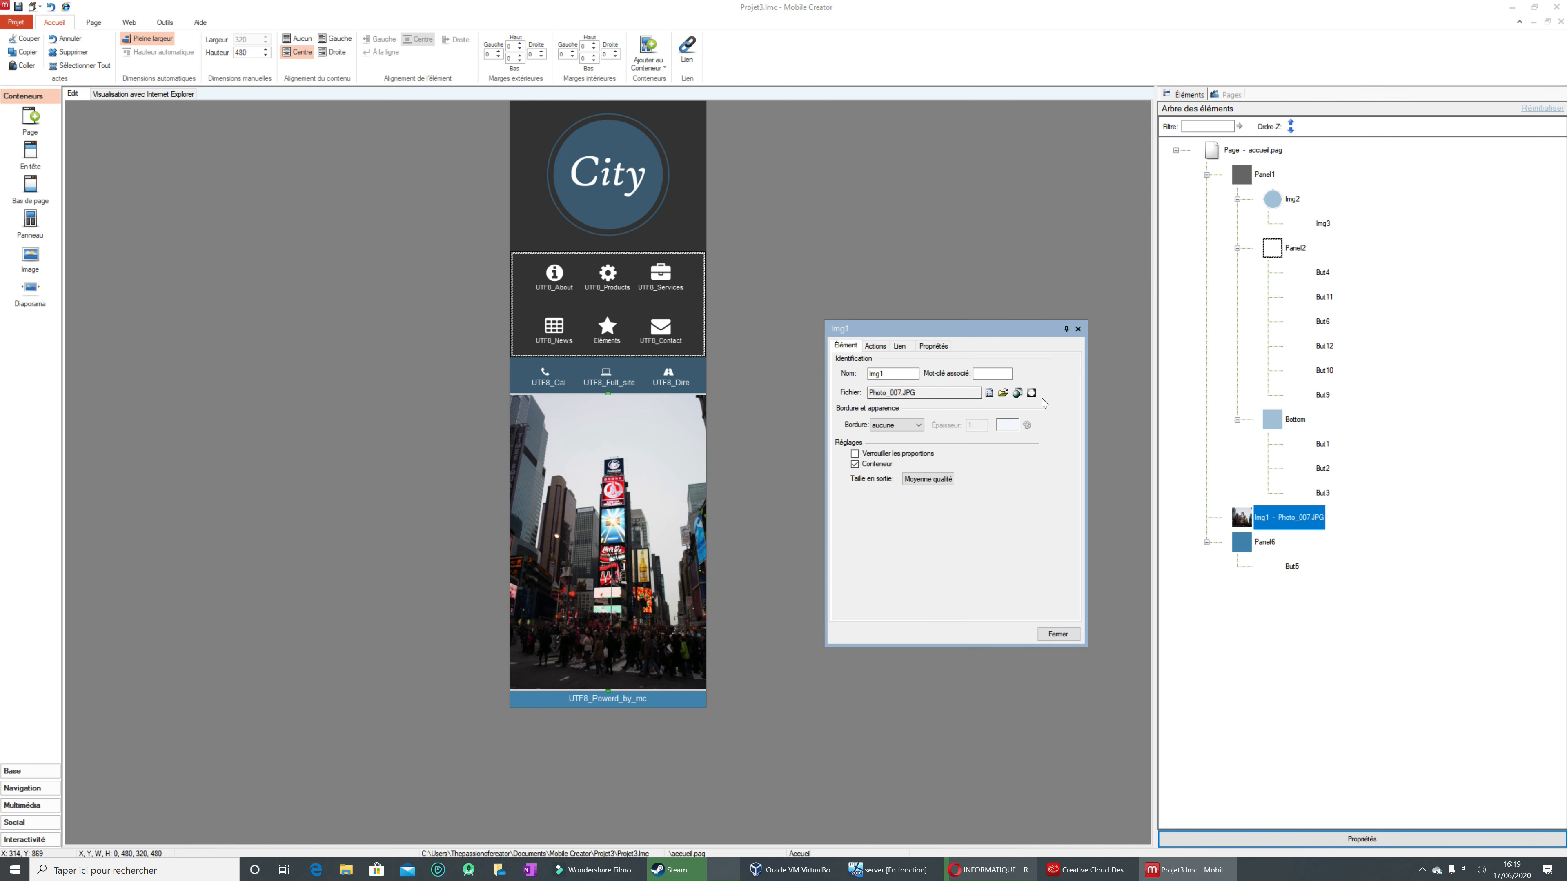
# Step: Browse the Images, Téléchargements, Bureau, Documents and pinned folders for the downloaded computing image to use in Img1
pyautogui.click(1002, 393)
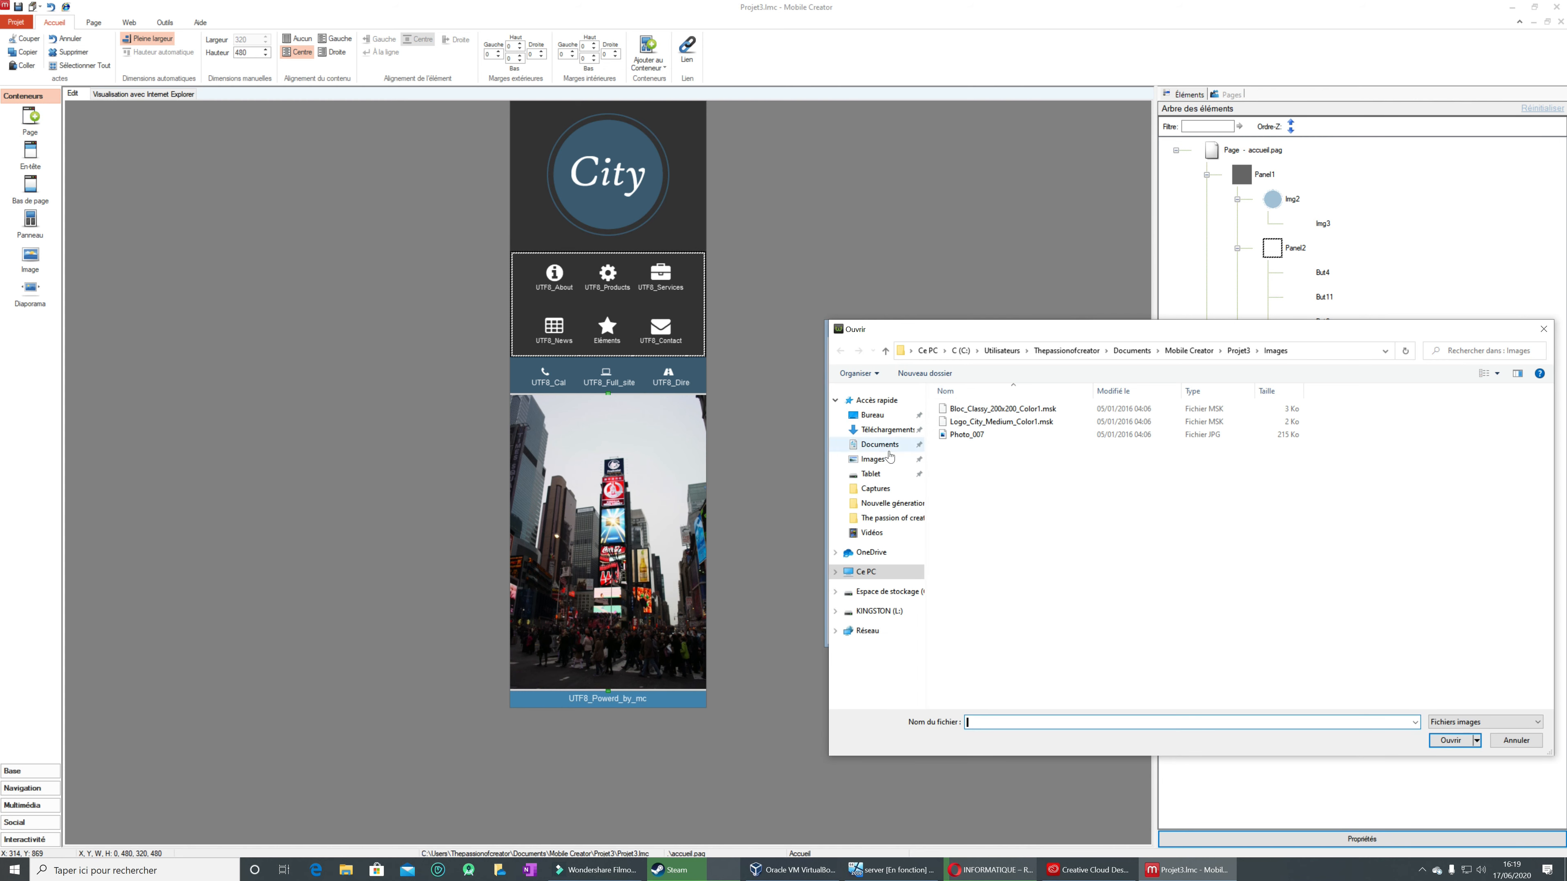
pyautogui.click(888, 462)
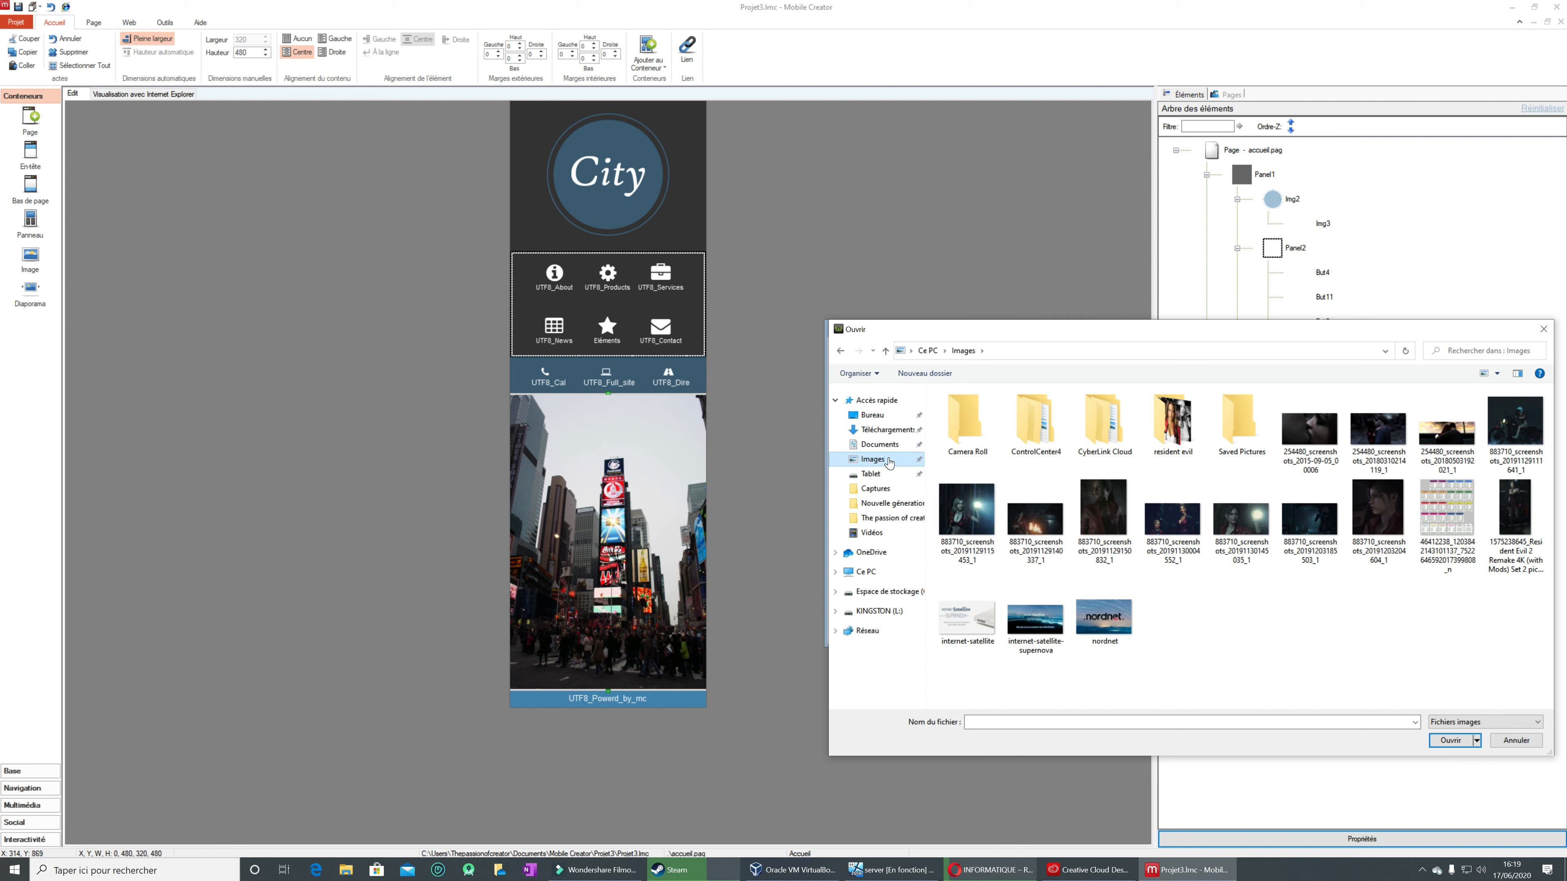
pyautogui.click(898, 430)
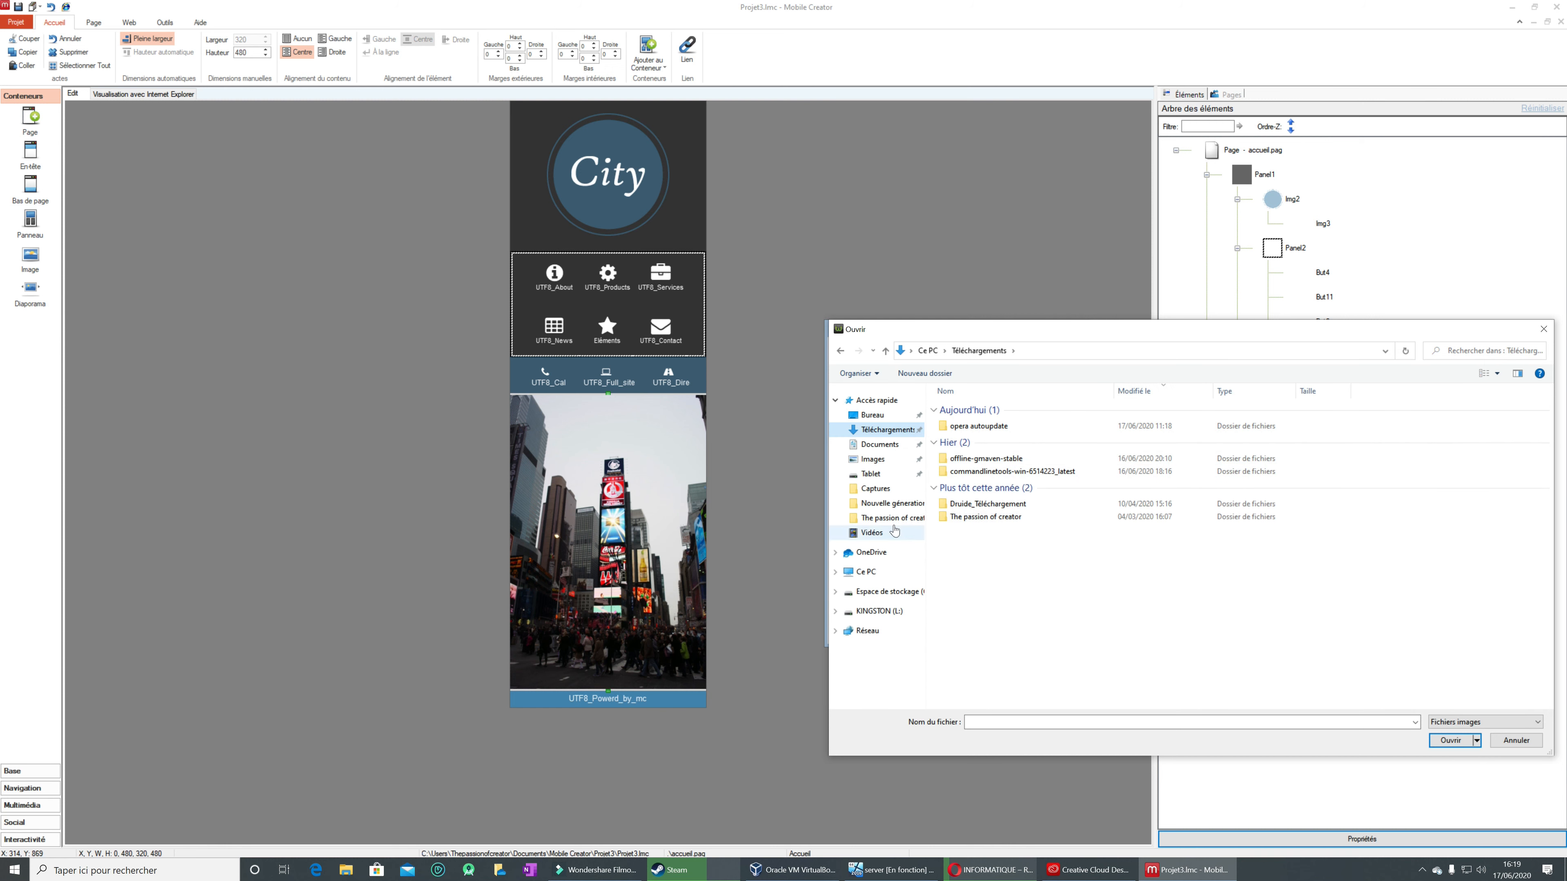
pyautogui.click(882, 417)
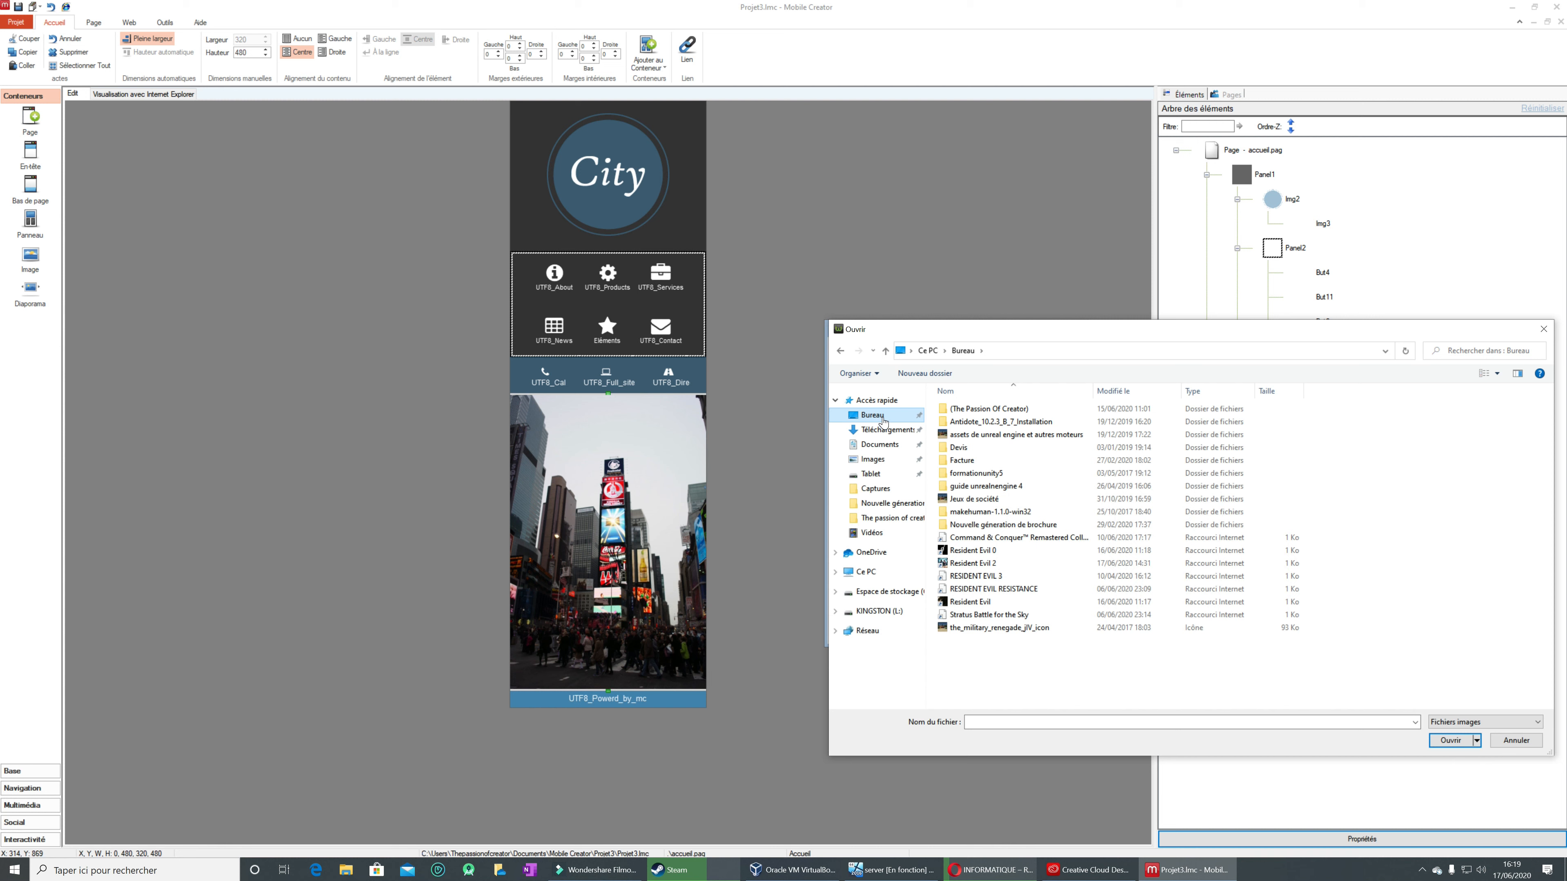
pyautogui.click(883, 431)
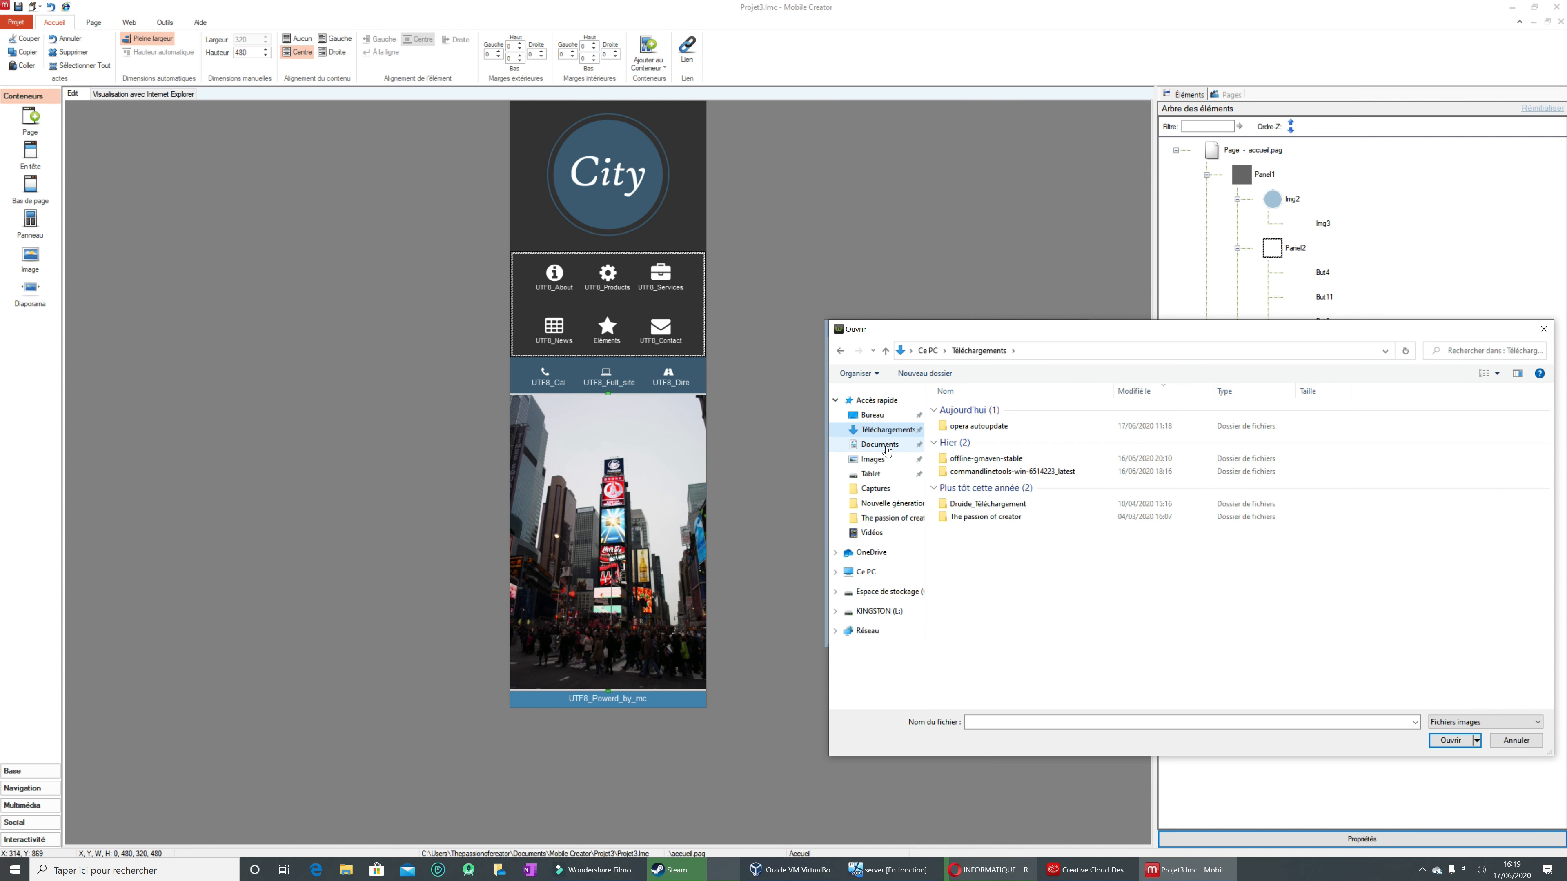
pyautogui.click(886, 451)
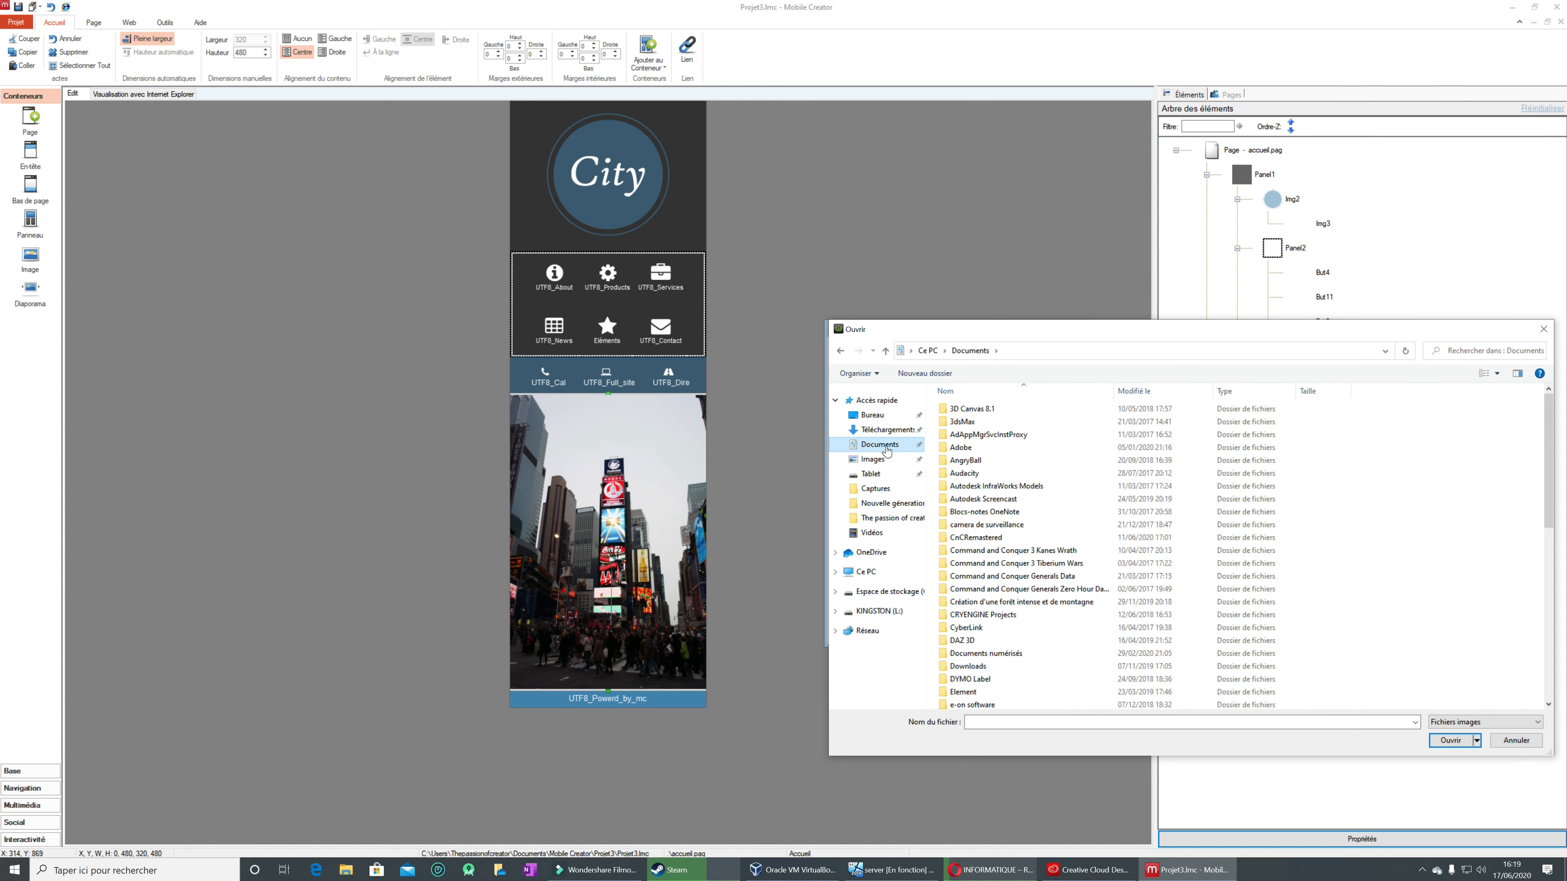
pyautogui.click(886, 461)
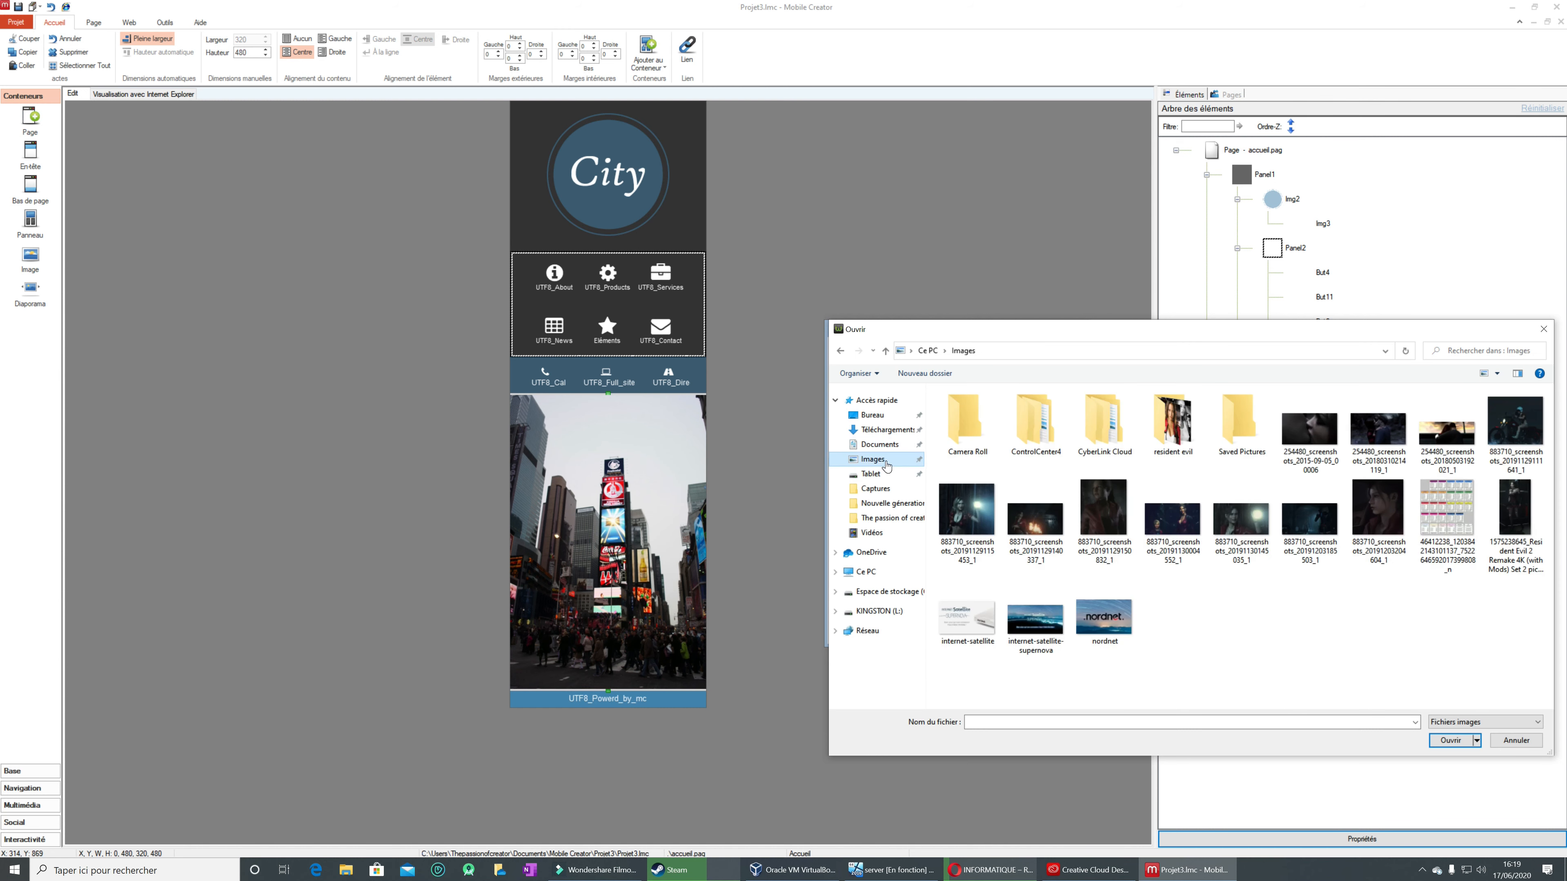
pyautogui.click(887, 503)
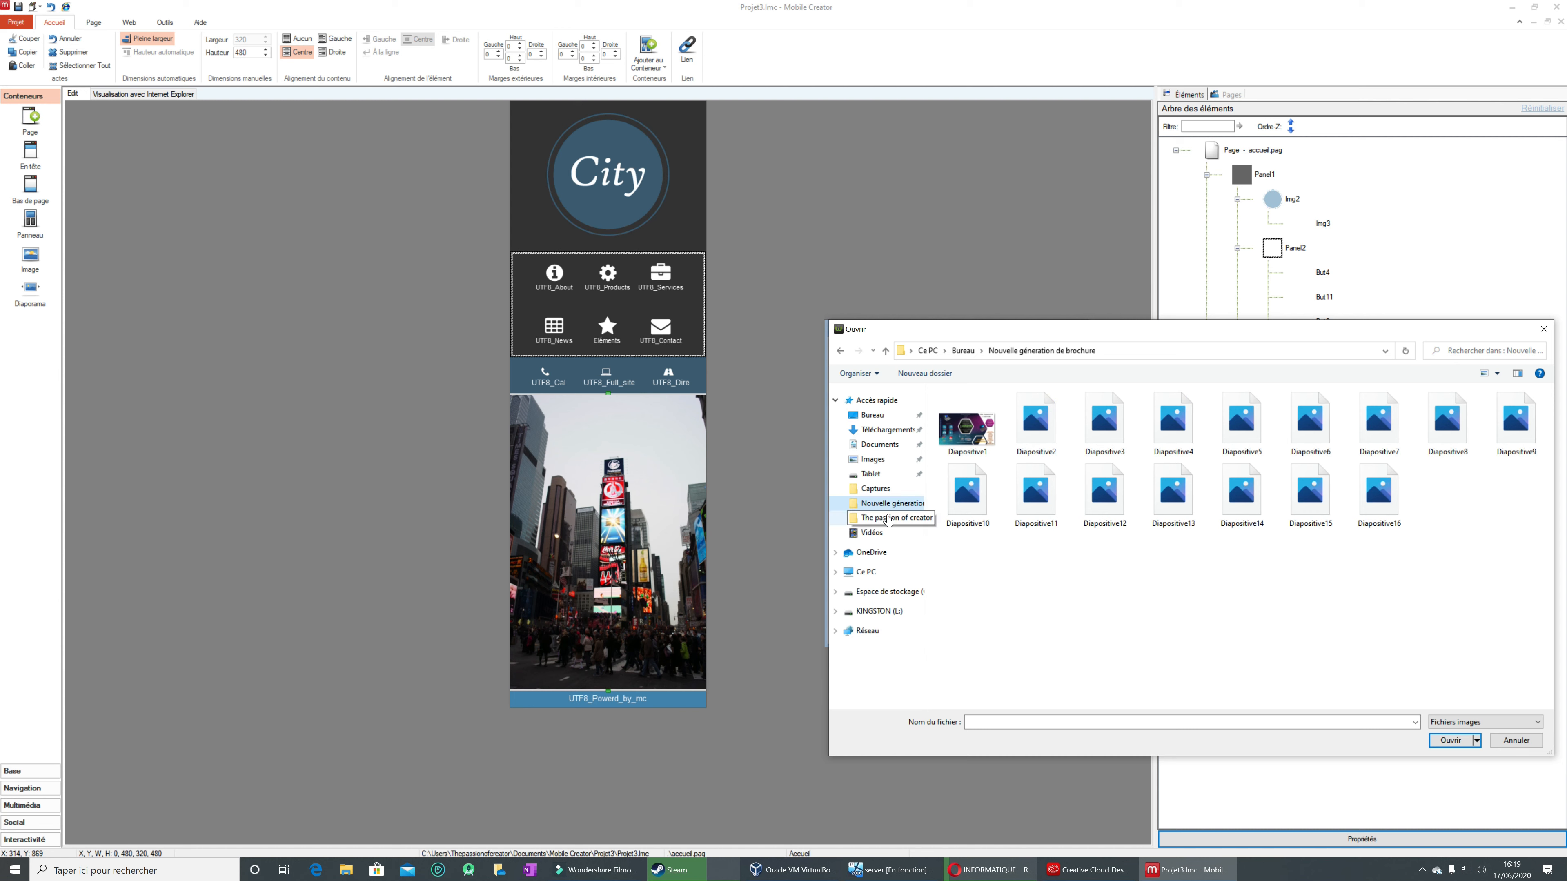
pyautogui.click(896, 518)
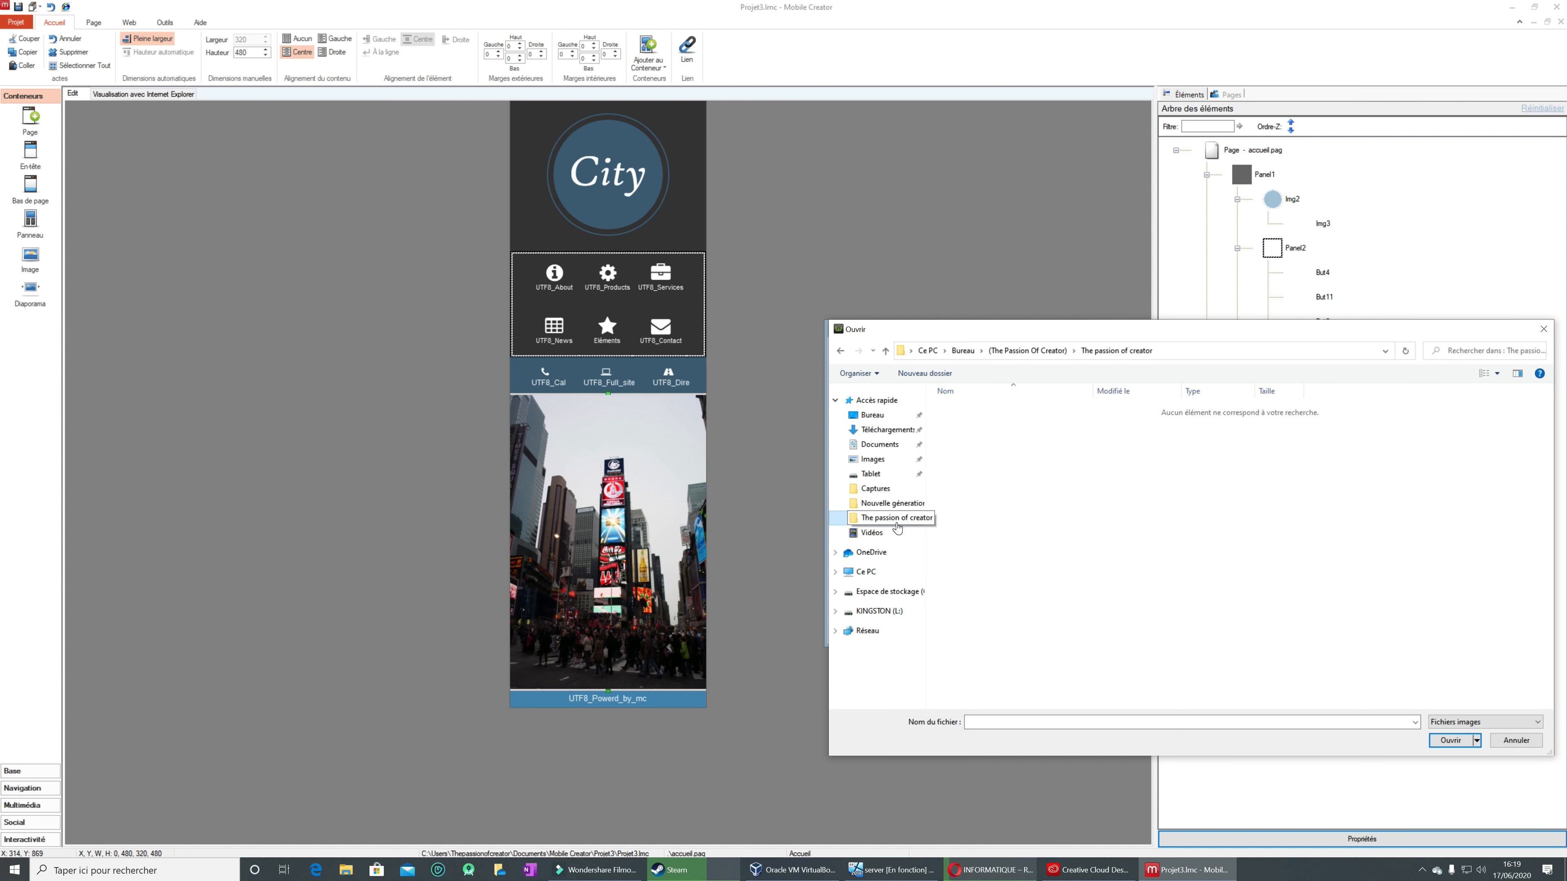
pyautogui.click(1524, 745)
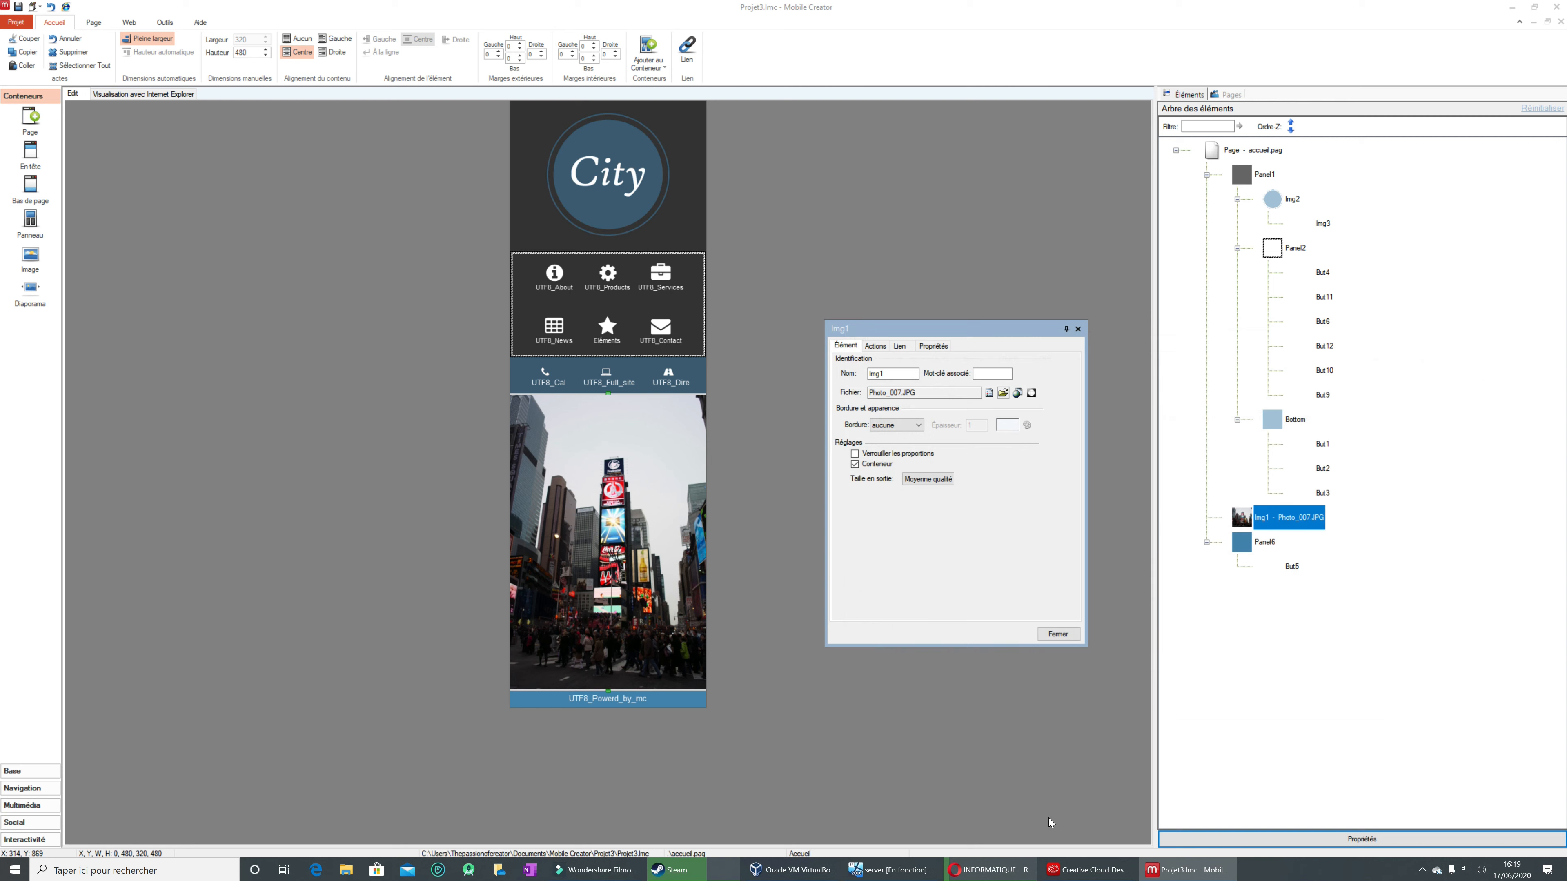
# Step: Switch to Opera and show the downloaded images (1).jfif in its containing folder, then close the folder window
pyautogui.click(1197, 870)
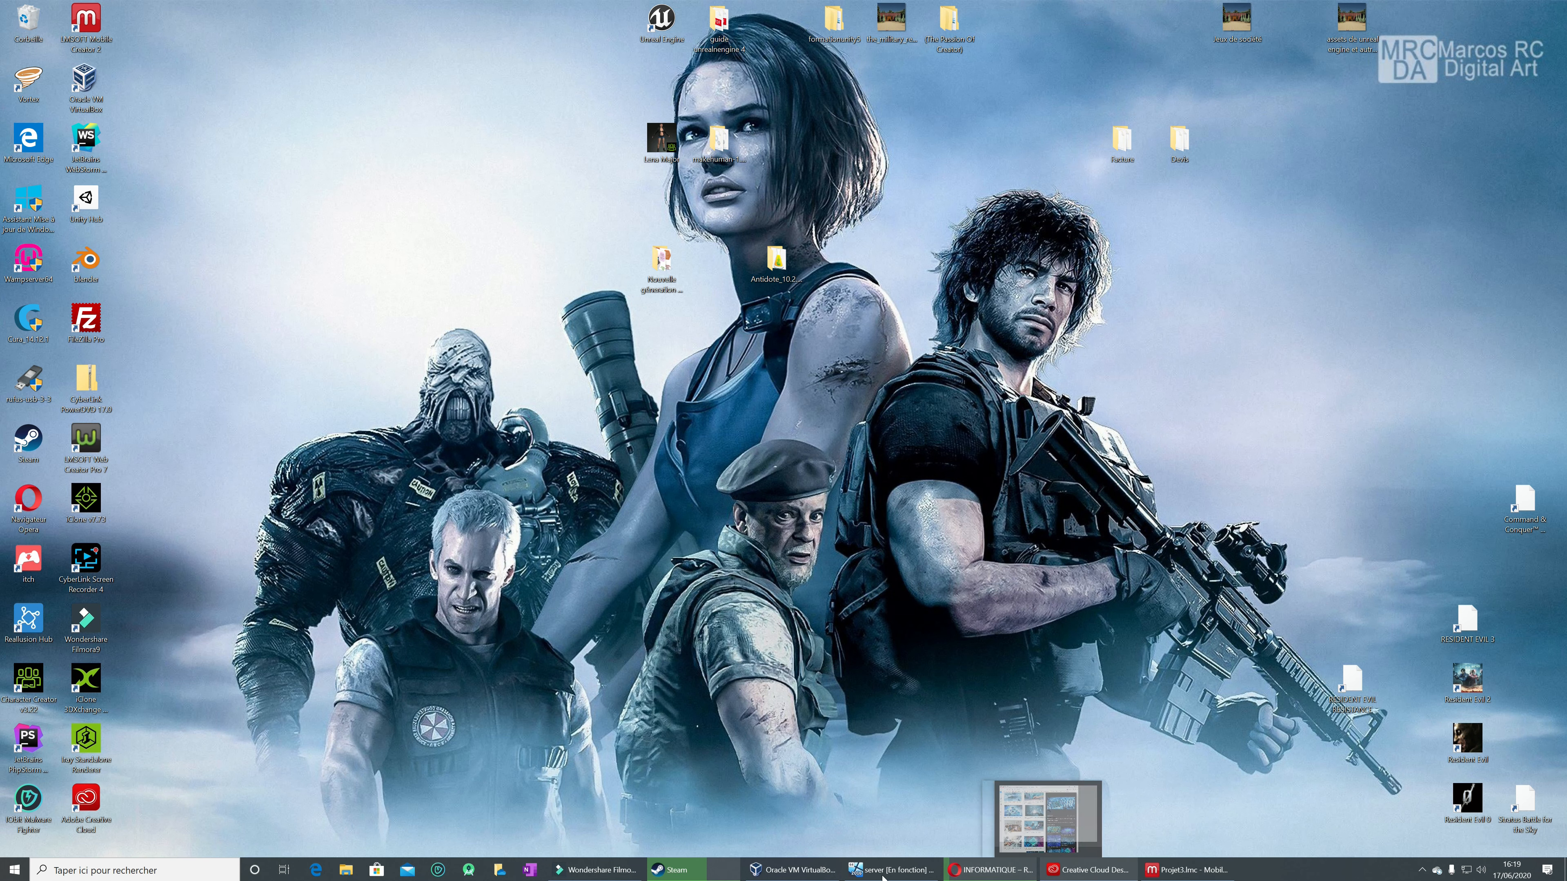
pyautogui.click(990, 870)
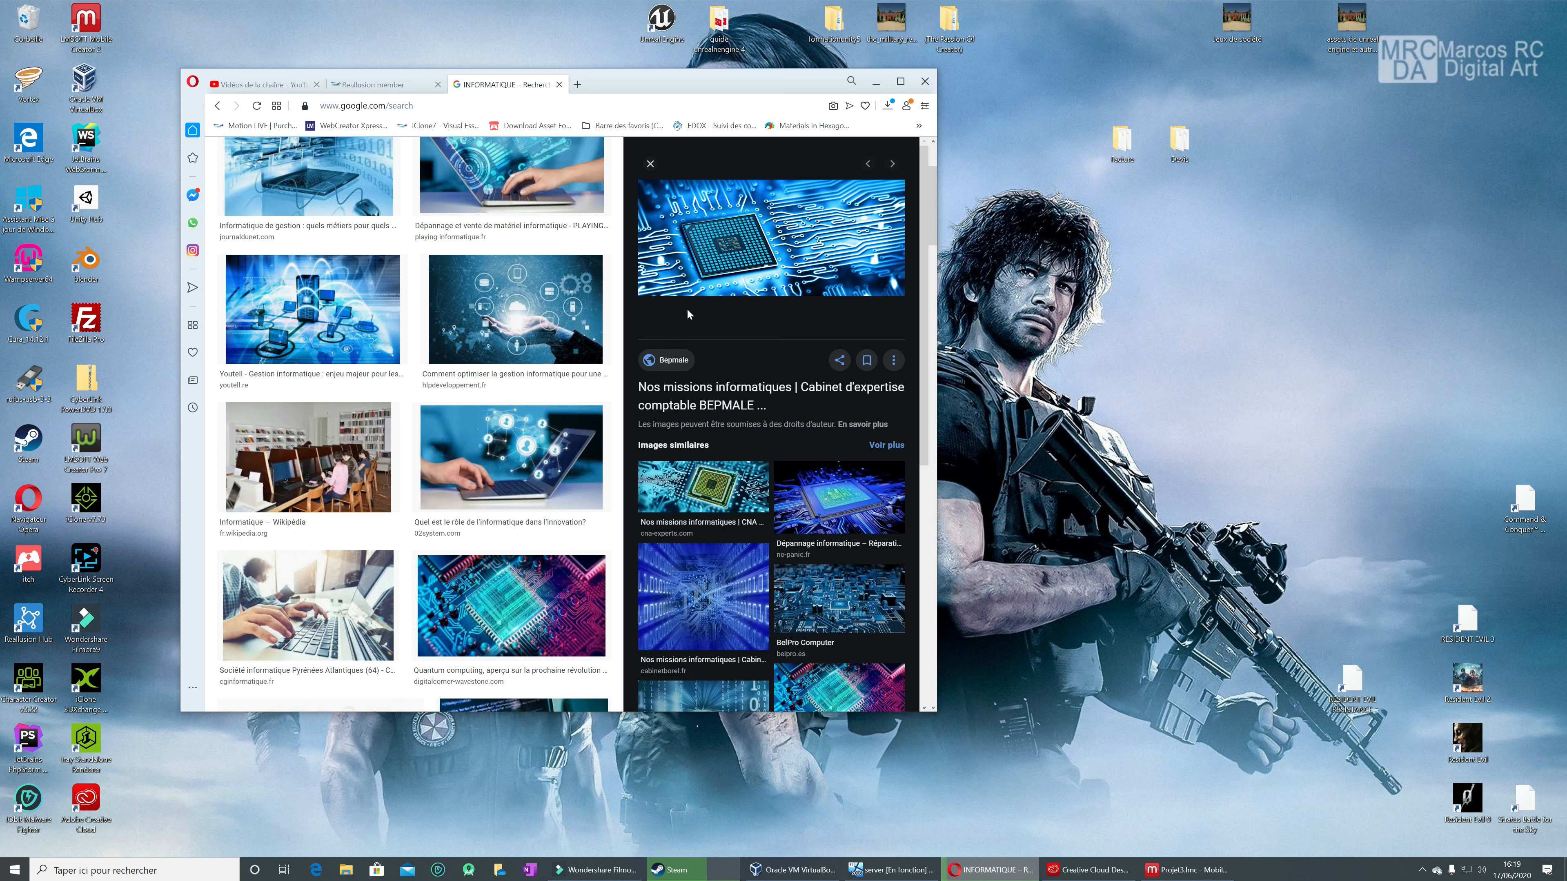
pyautogui.click(888, 106)
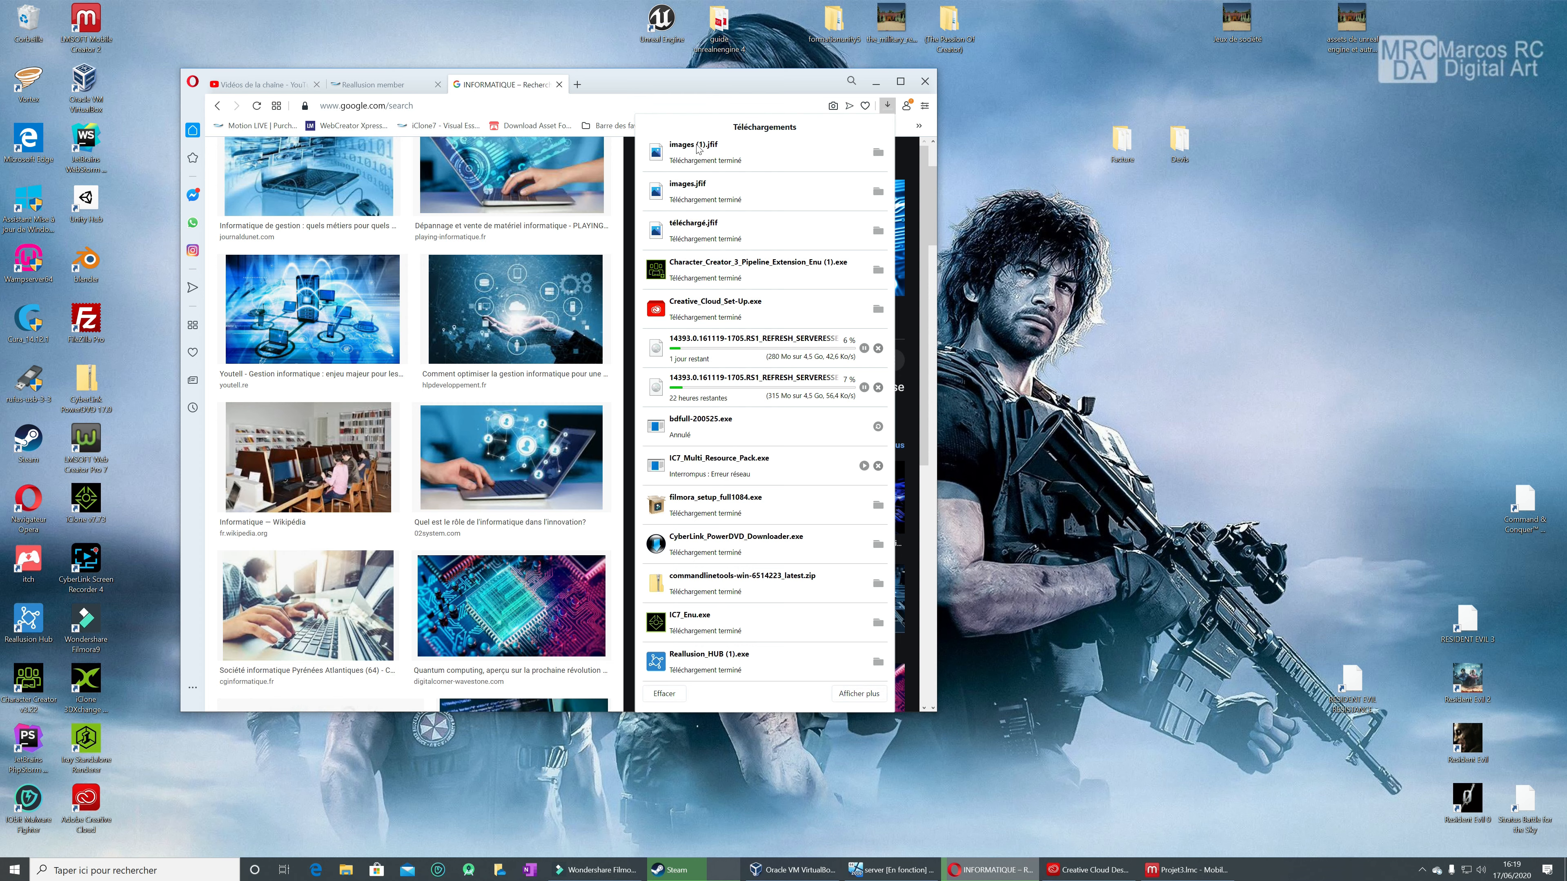
pyautogui.click(878, 153)
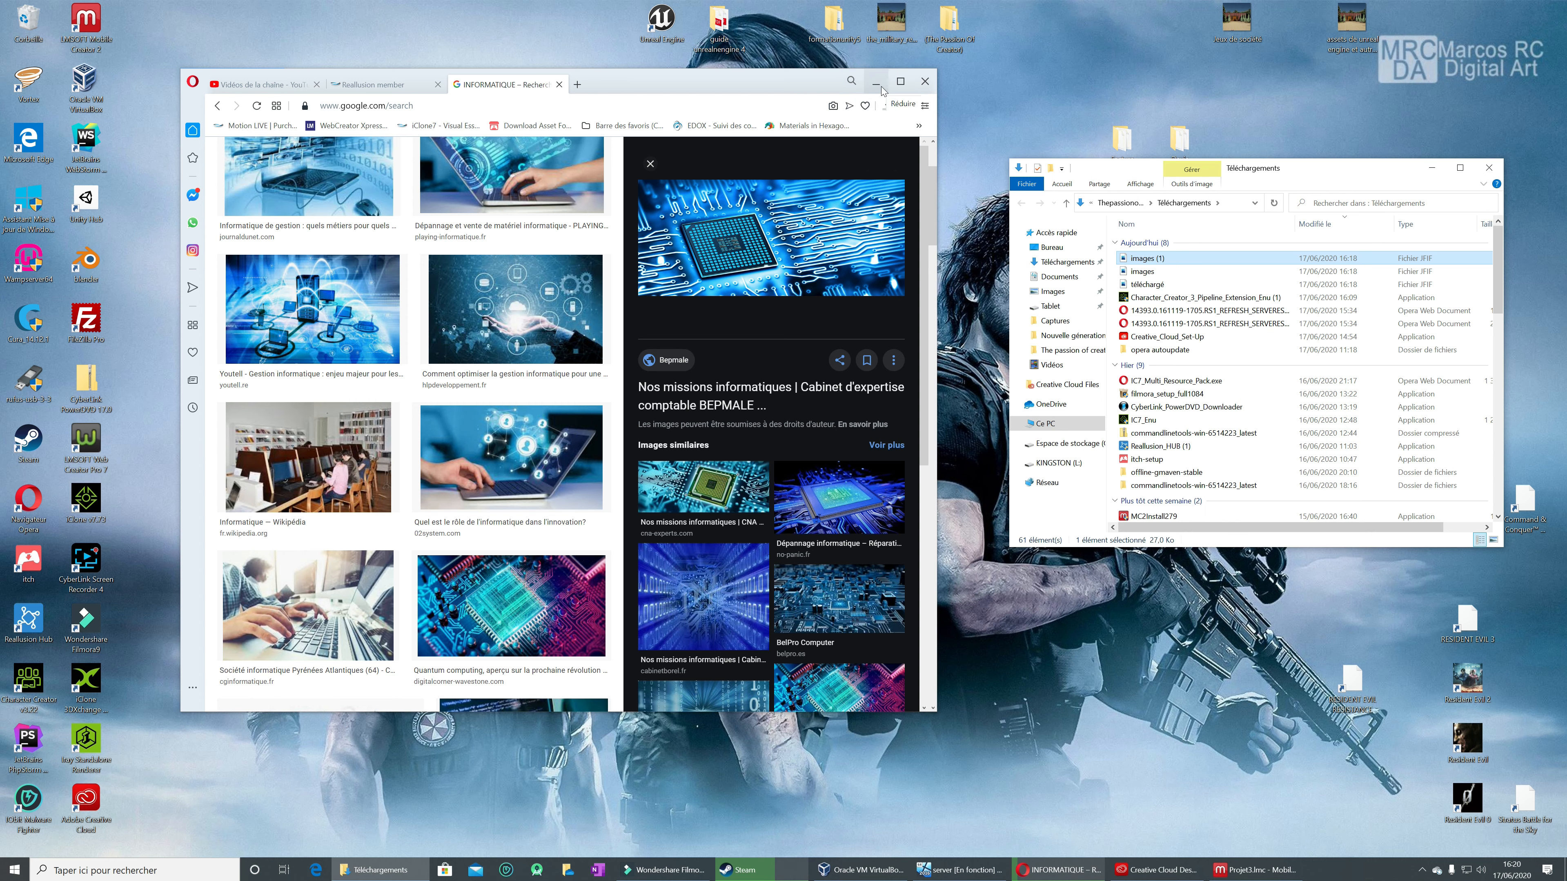
pyautogui.click(875, 80)
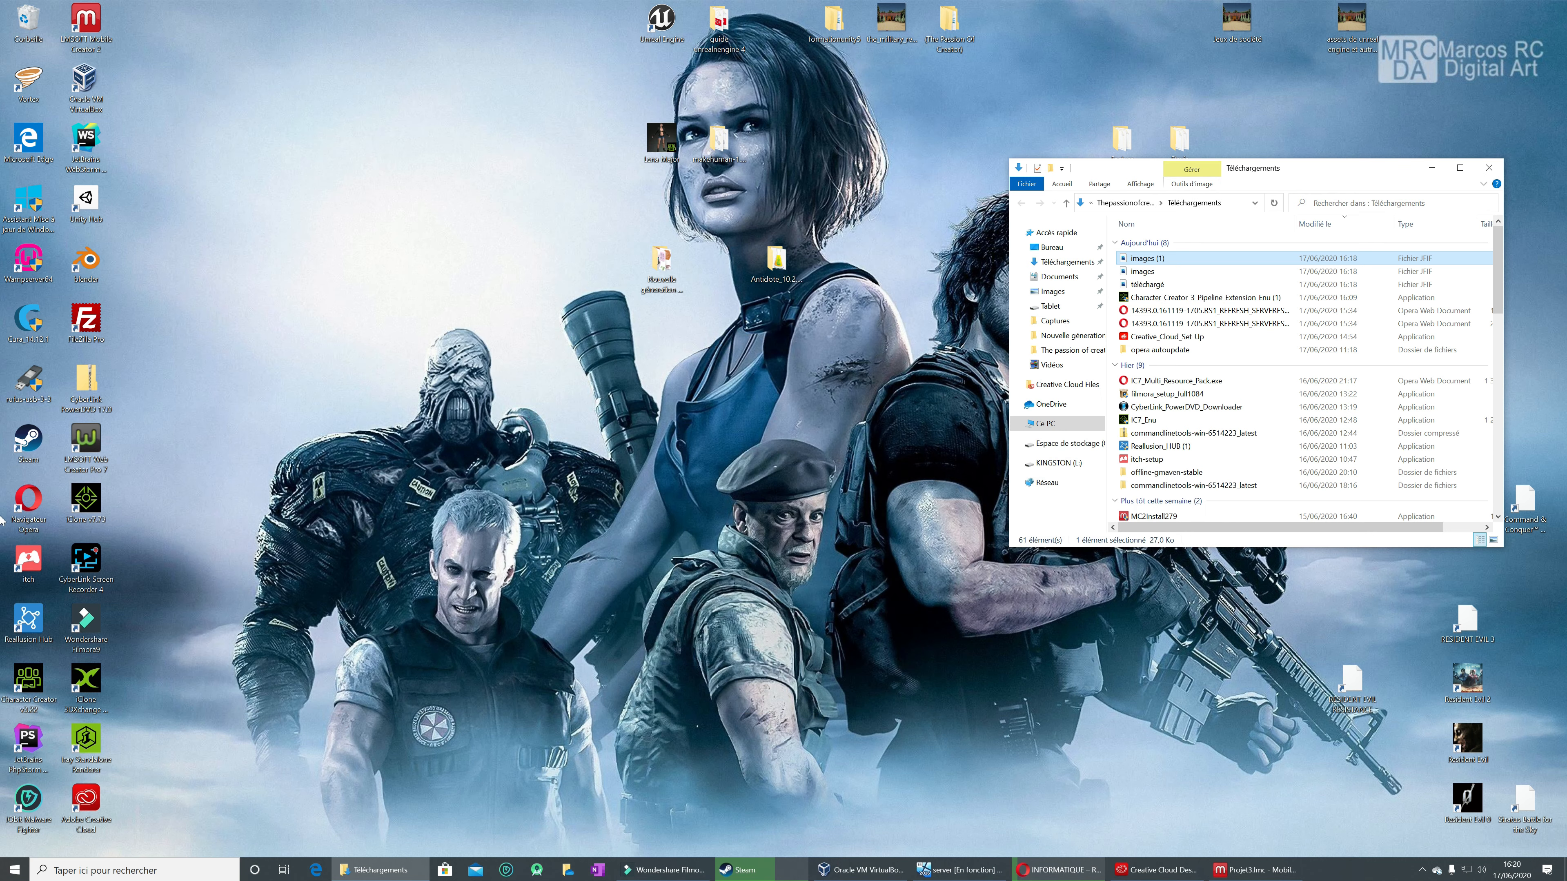
pyautogui.click(1495, 168)
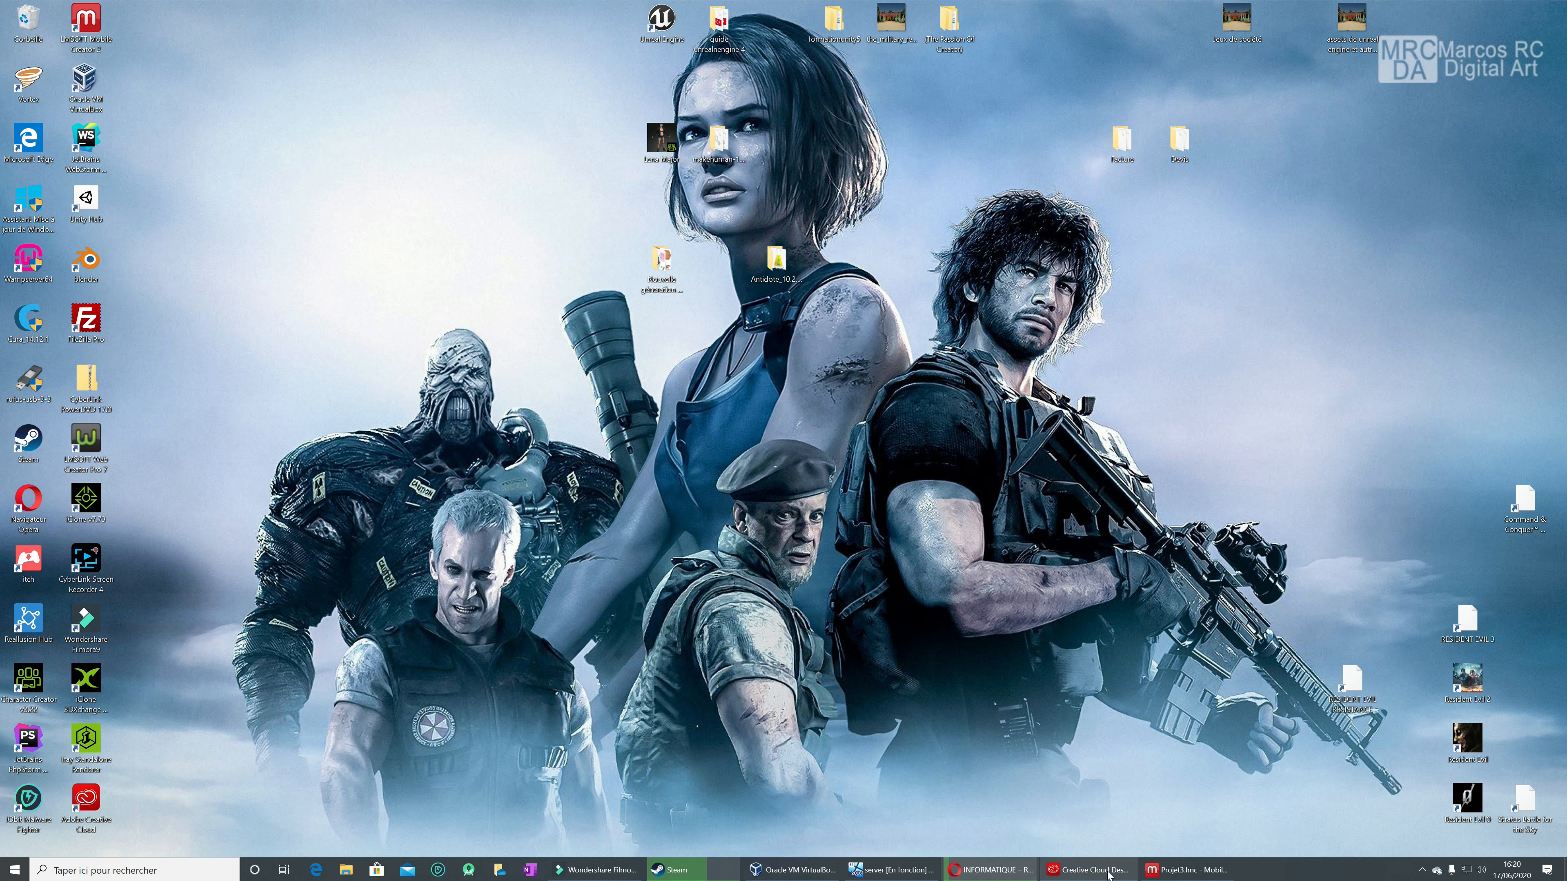
# Step: Return to Mobile Creator and replace Img1's file with téléchargé from the Téléchargements folder, using the Tous les fichiers (*.*) filter
pyautogui.click(1188, 870)
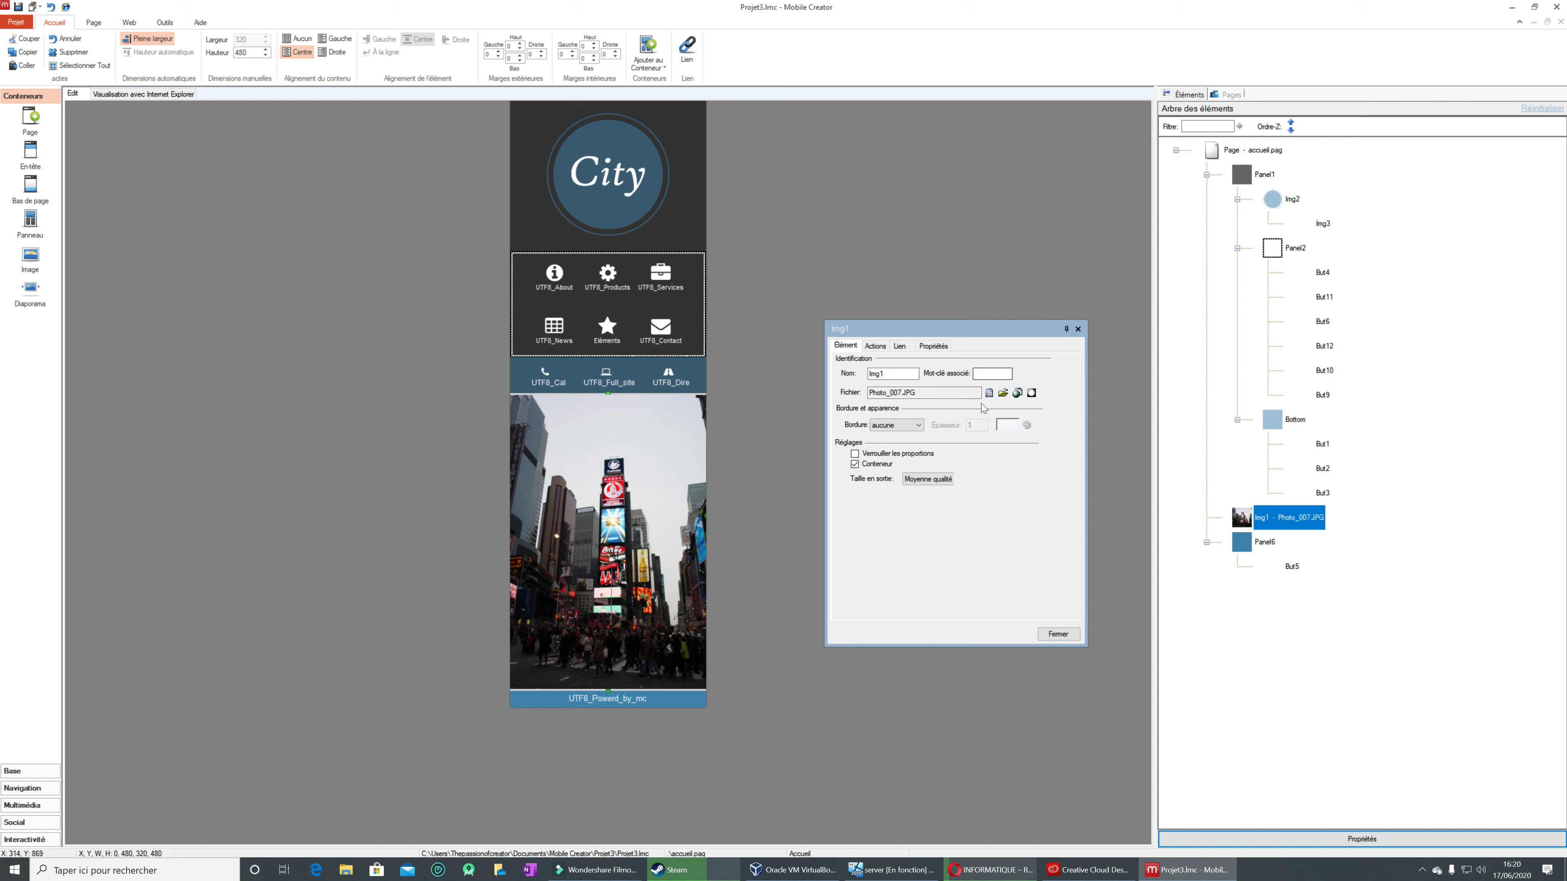
pyautogui.click(1002, 393)
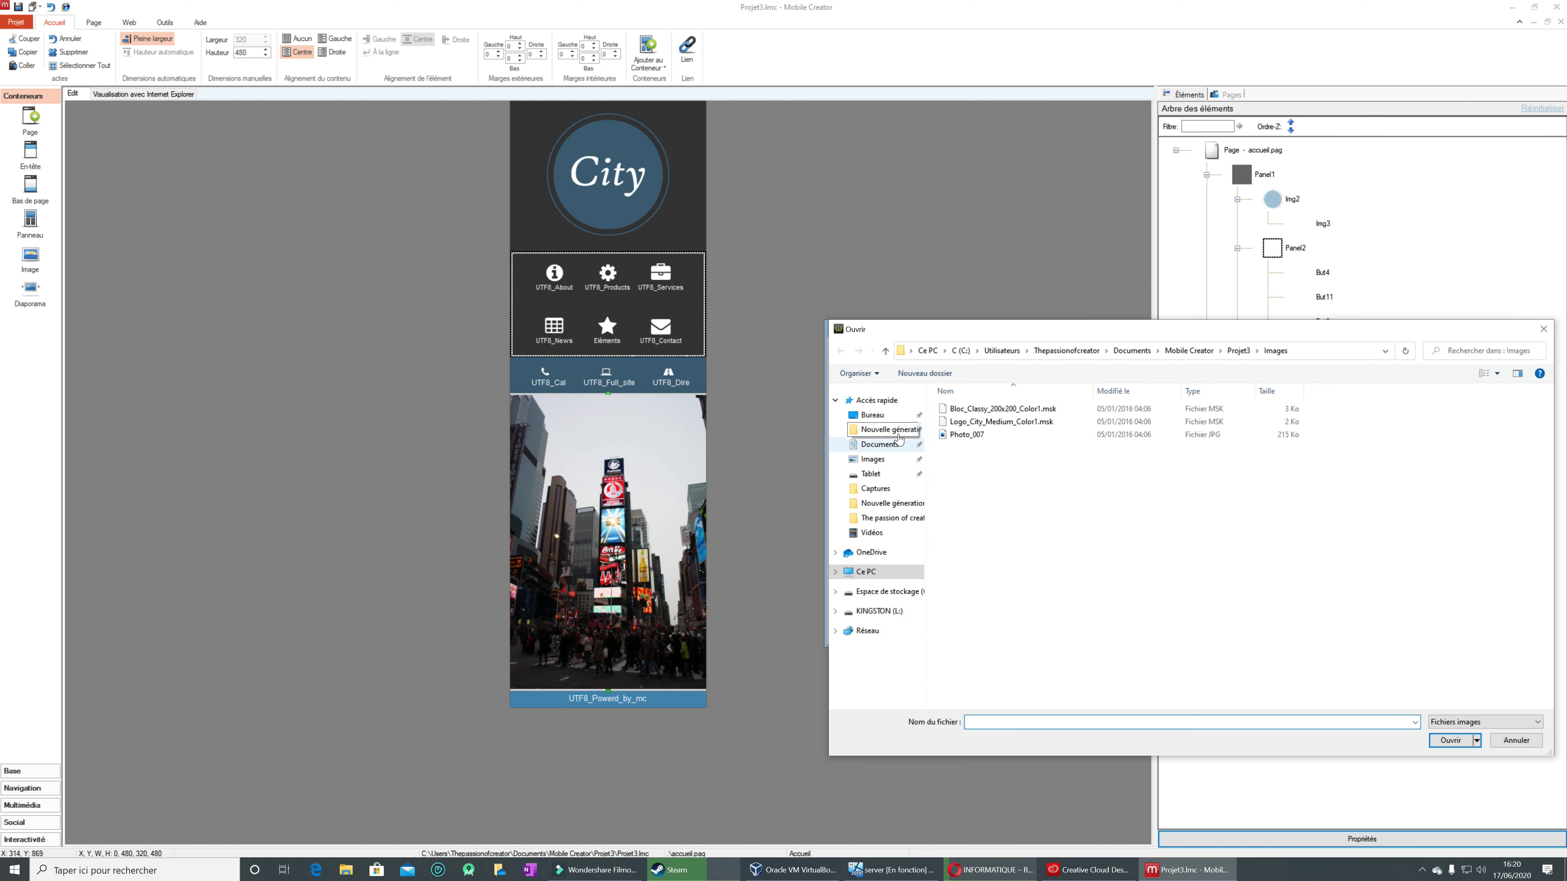
pyautogui.click(894, 432)
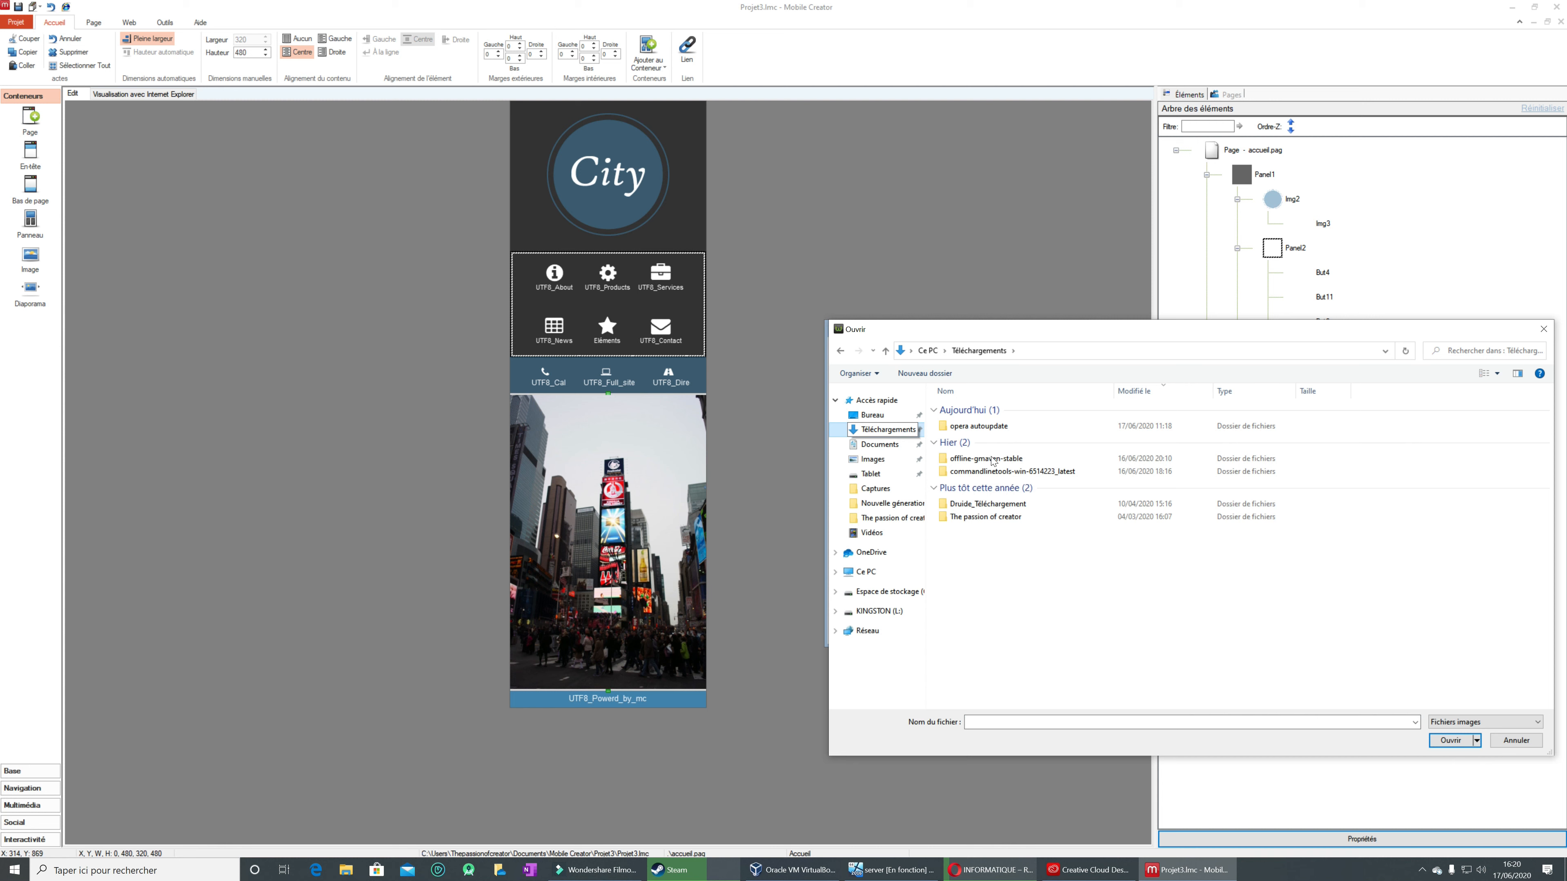
pyautogui.click(1537, 723)
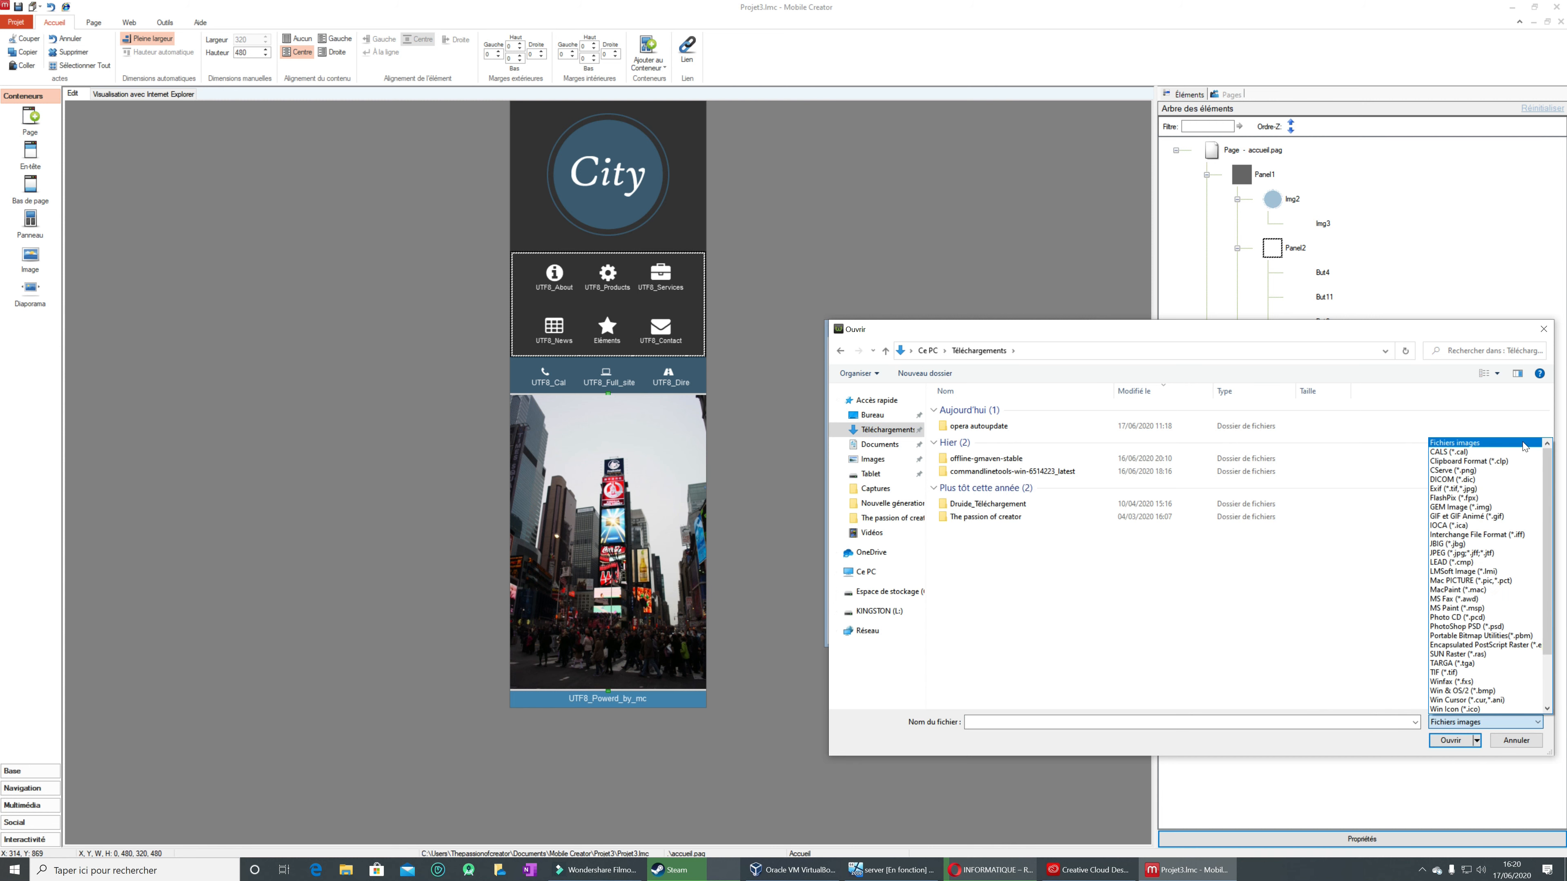
pyautogui.moveTo(1548, 488); pyautogui.dragTo(1548, 537)
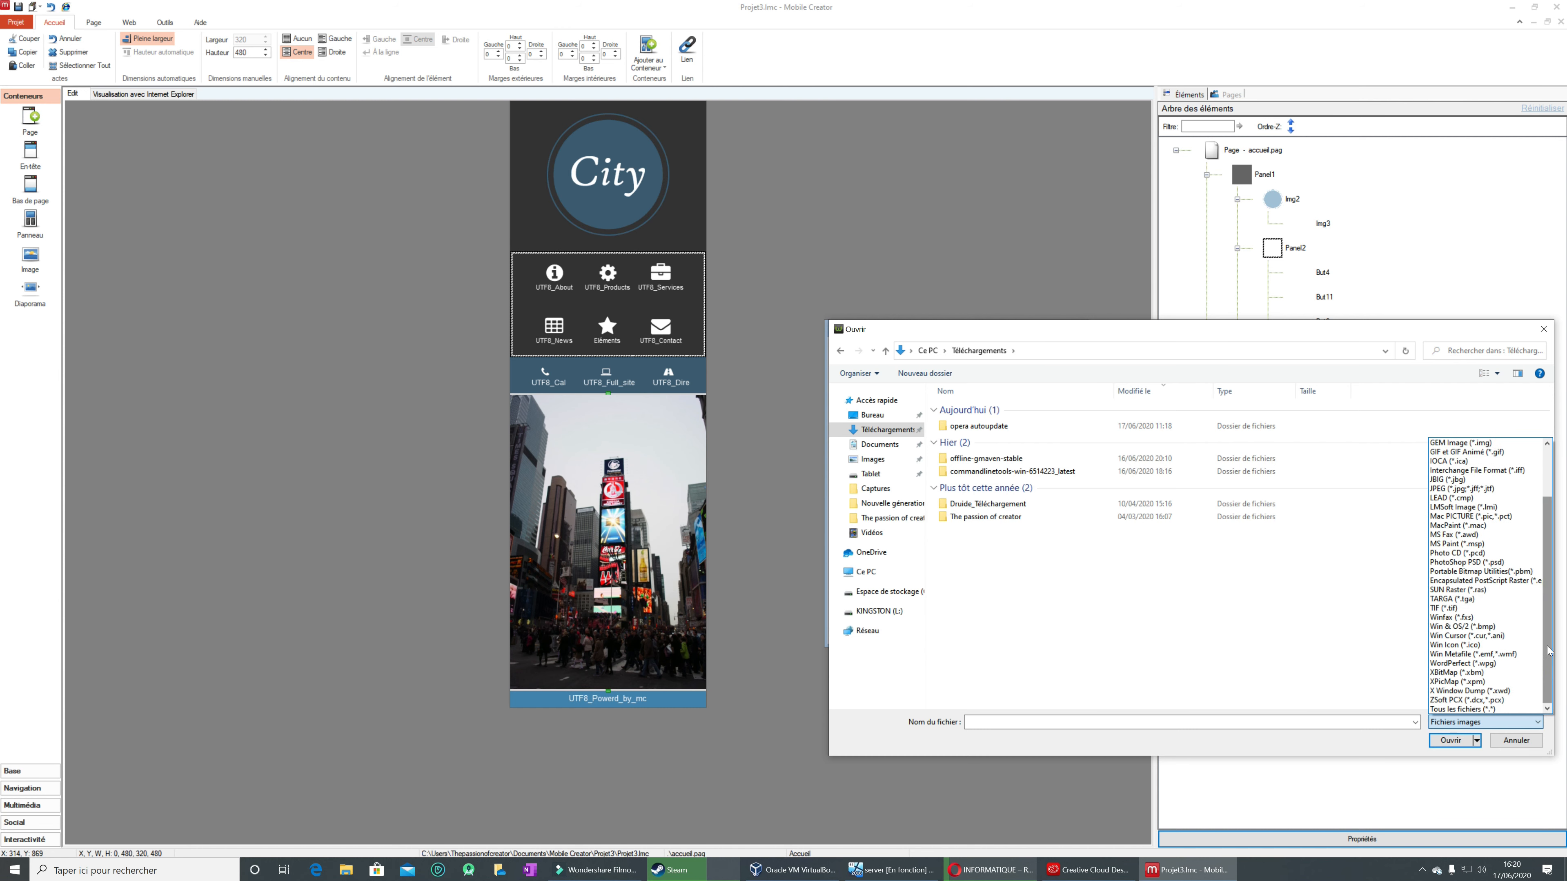
pyautogui.click(1521, 709)
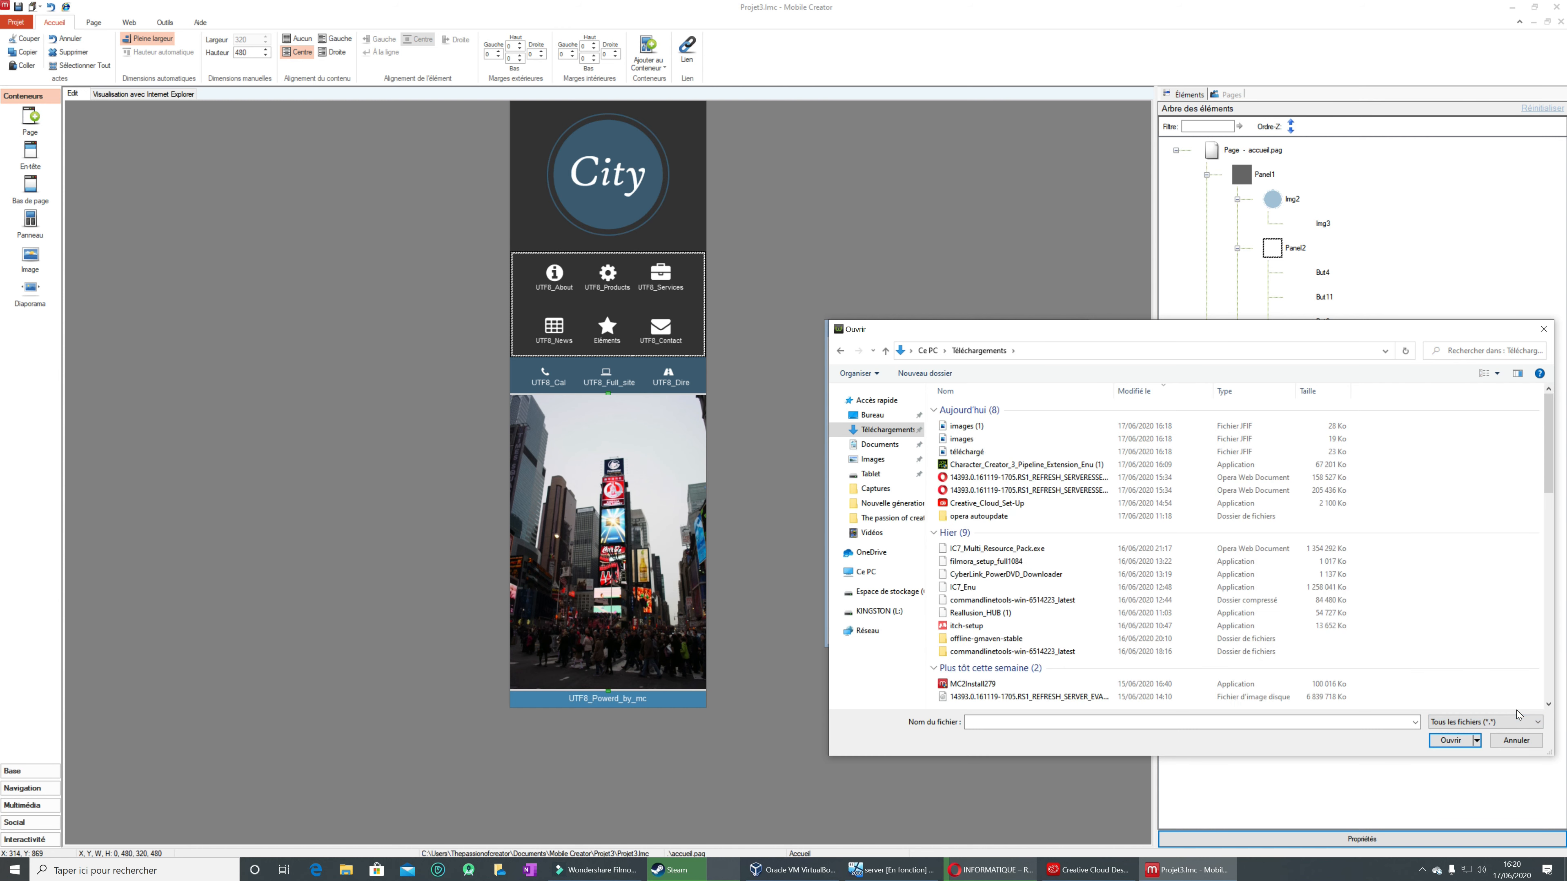
pyautogui.click(965, 432)
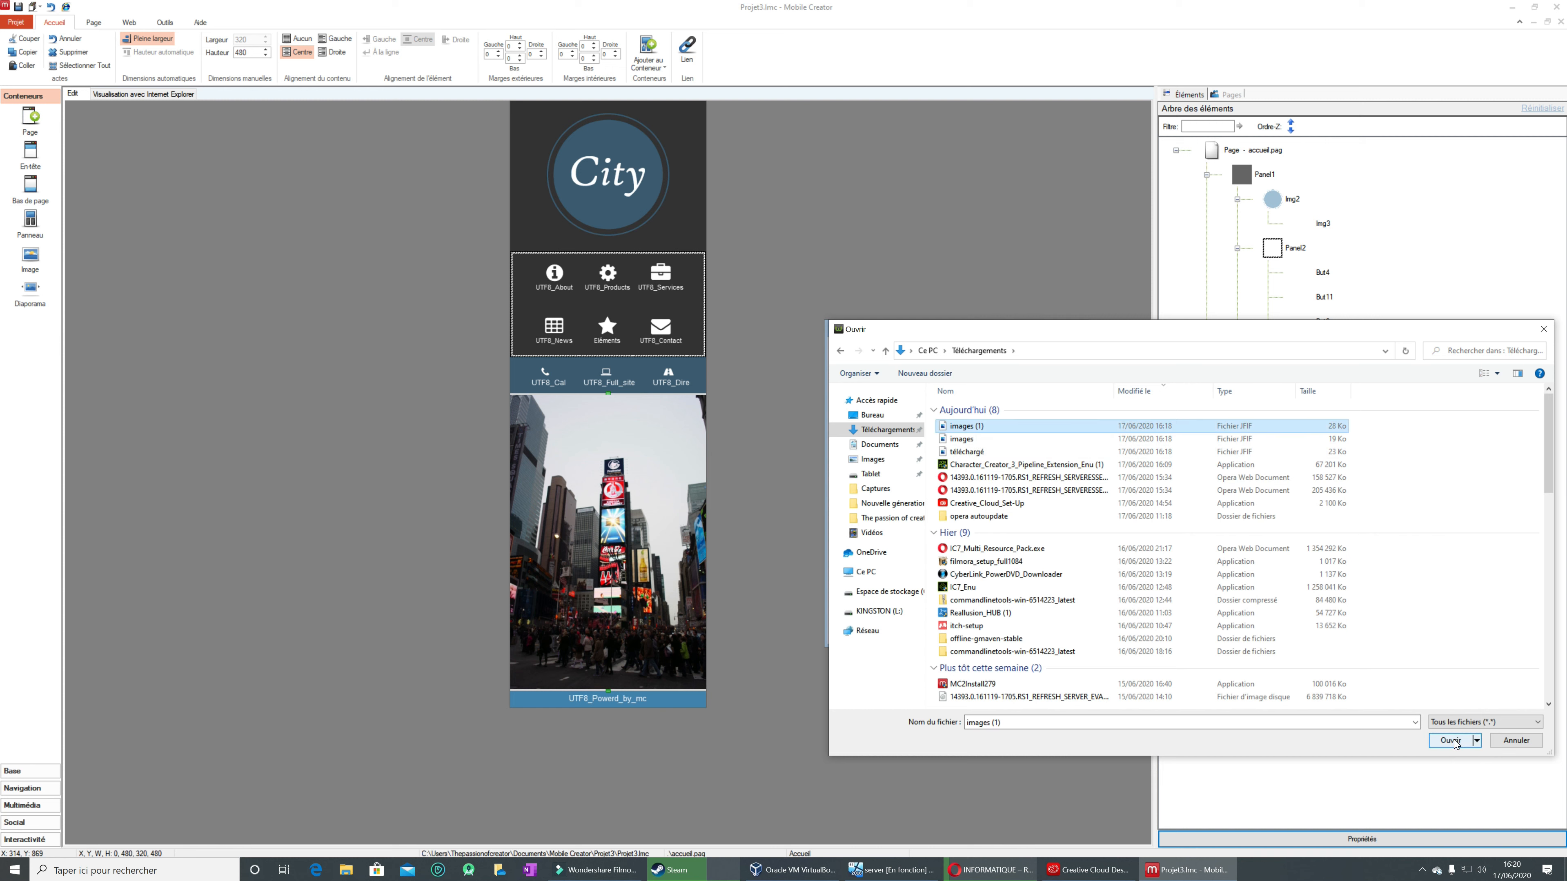
pyautogui.click(980, 454)
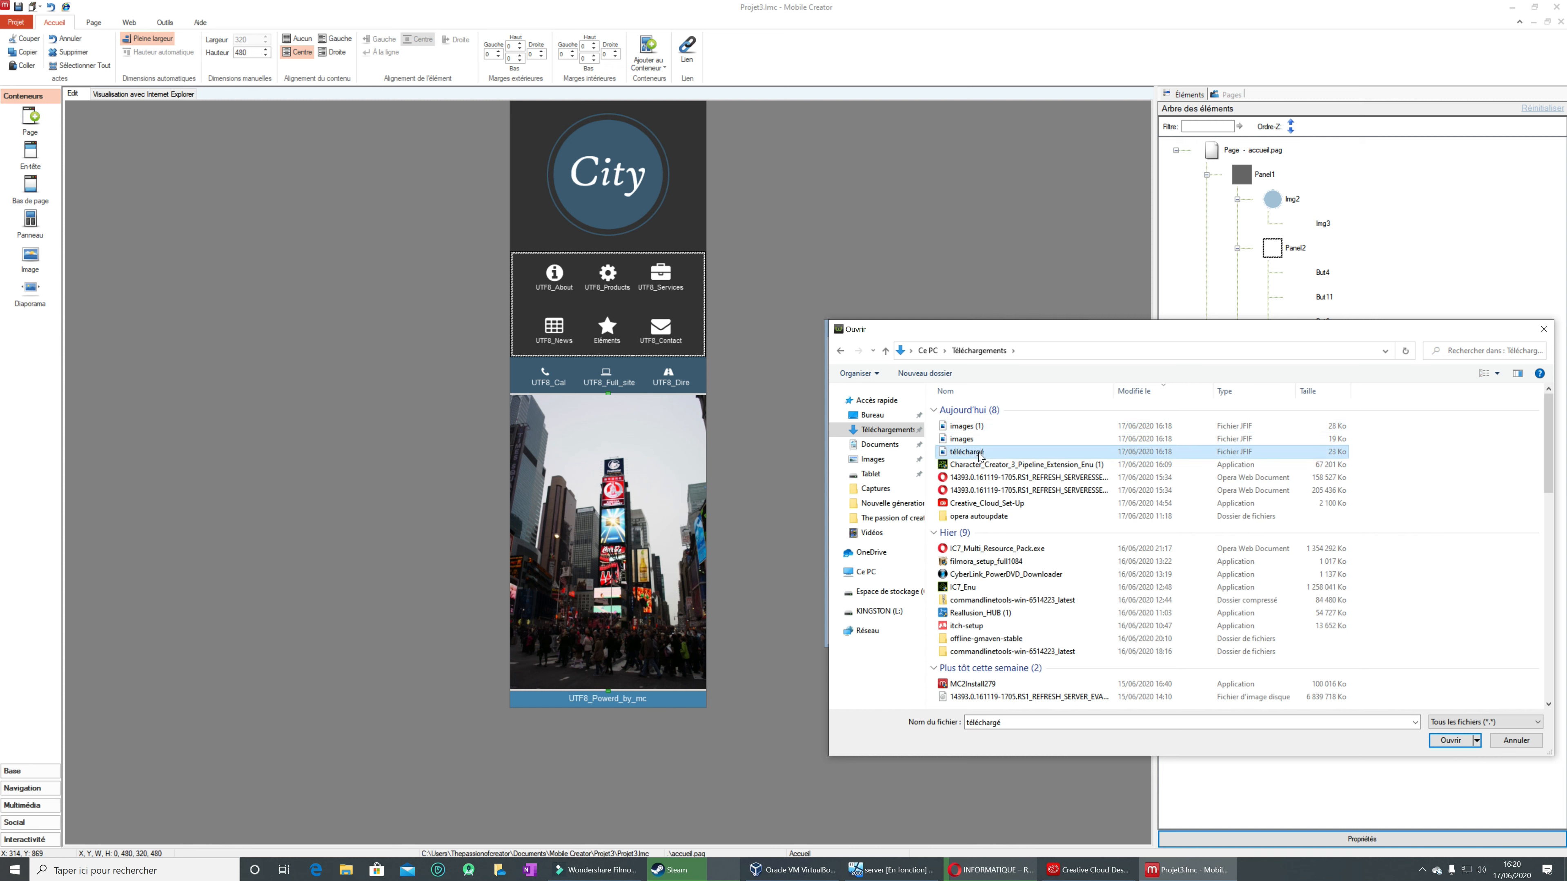
pyautogui.click(1439, 743)
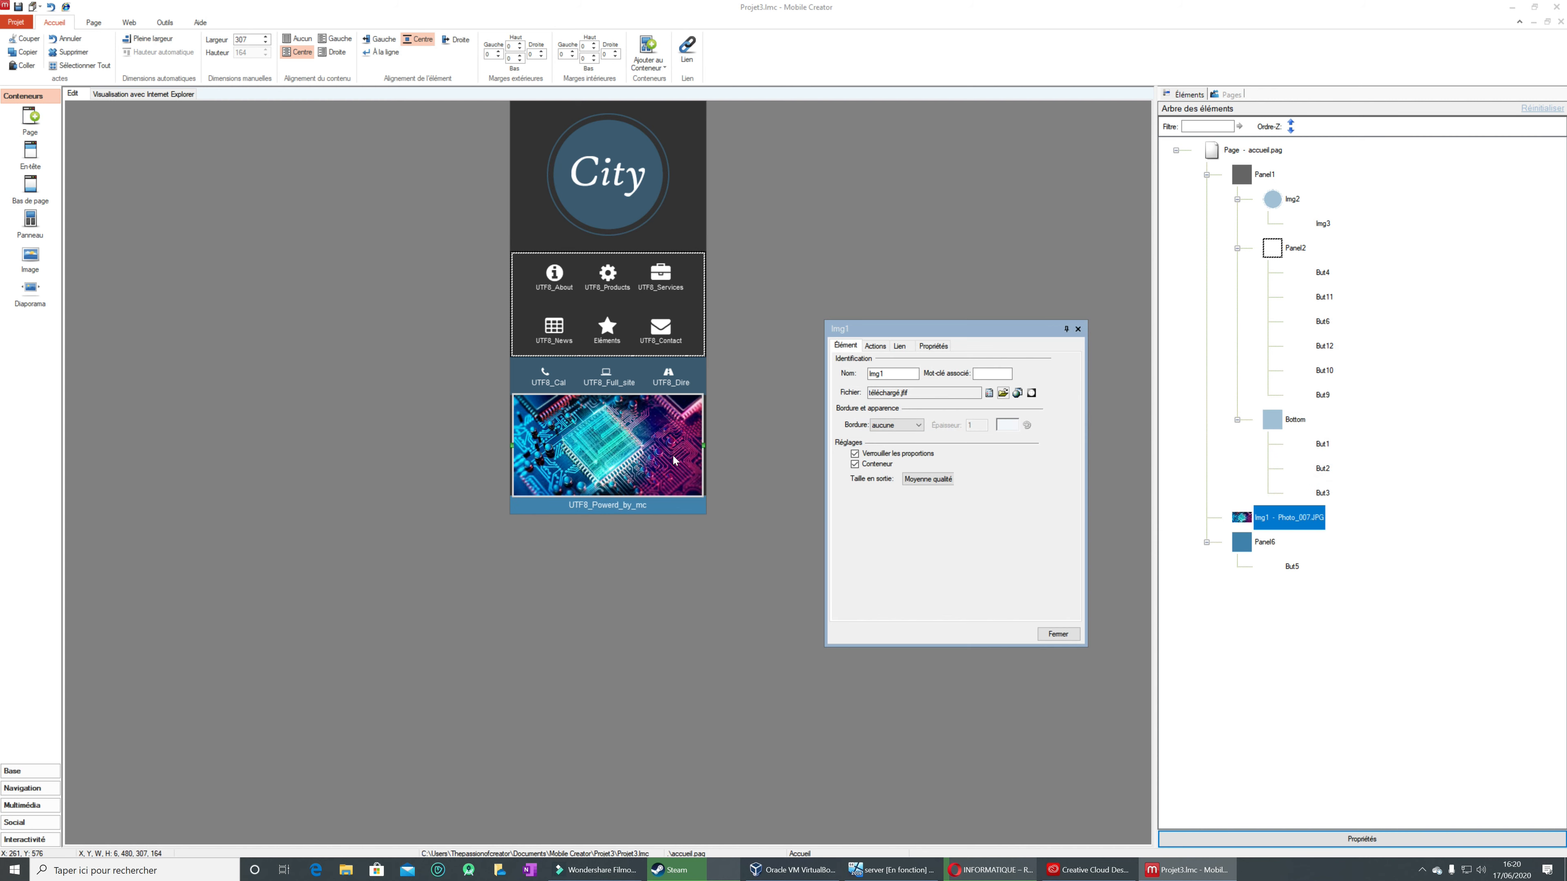
pyautogui.click(1060, 635)
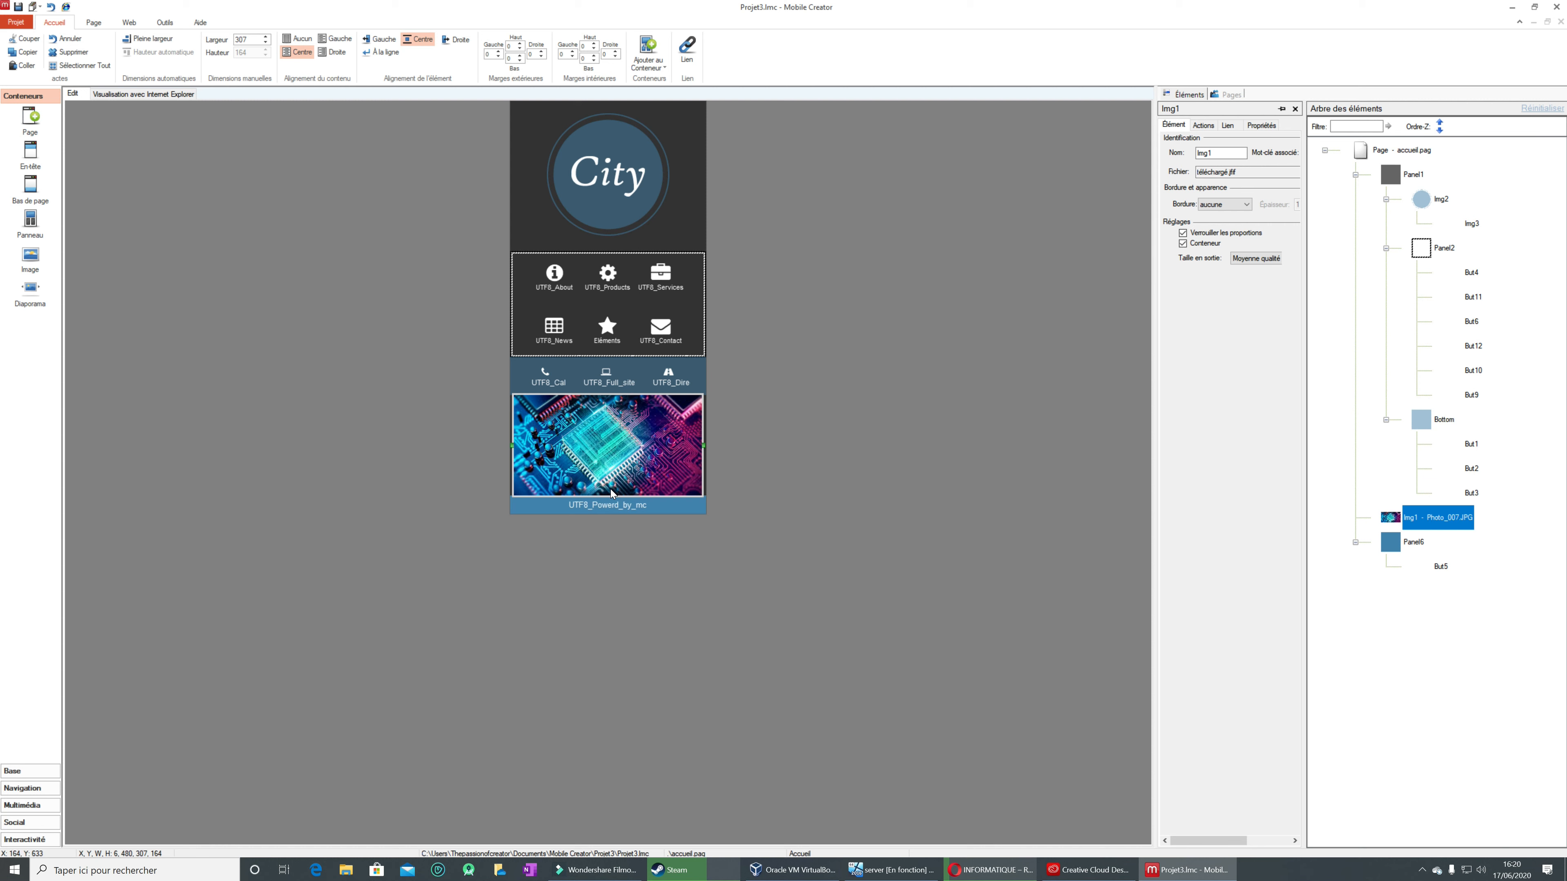
# Step: Enlarge Img1 proportionally to about 432 by 231 and move it into the round City logo element Img2
pyautogui.moveTo(512, 443); pyautogui.dragTo(441, 459)
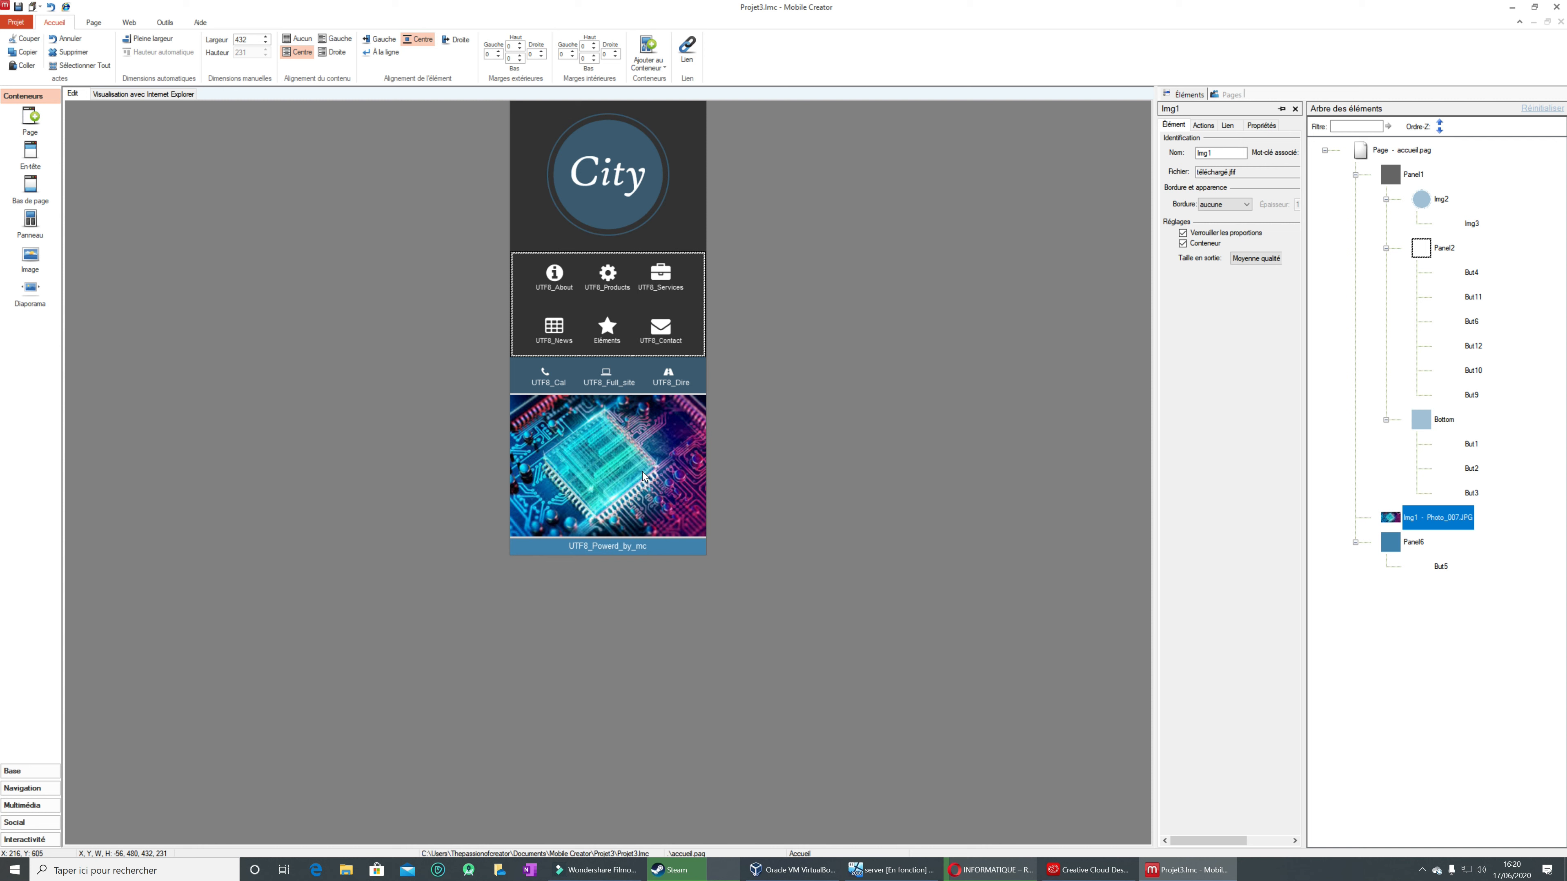
pyautogui.moveTo(658, 484); pyautogui.dragTo(650, 197)
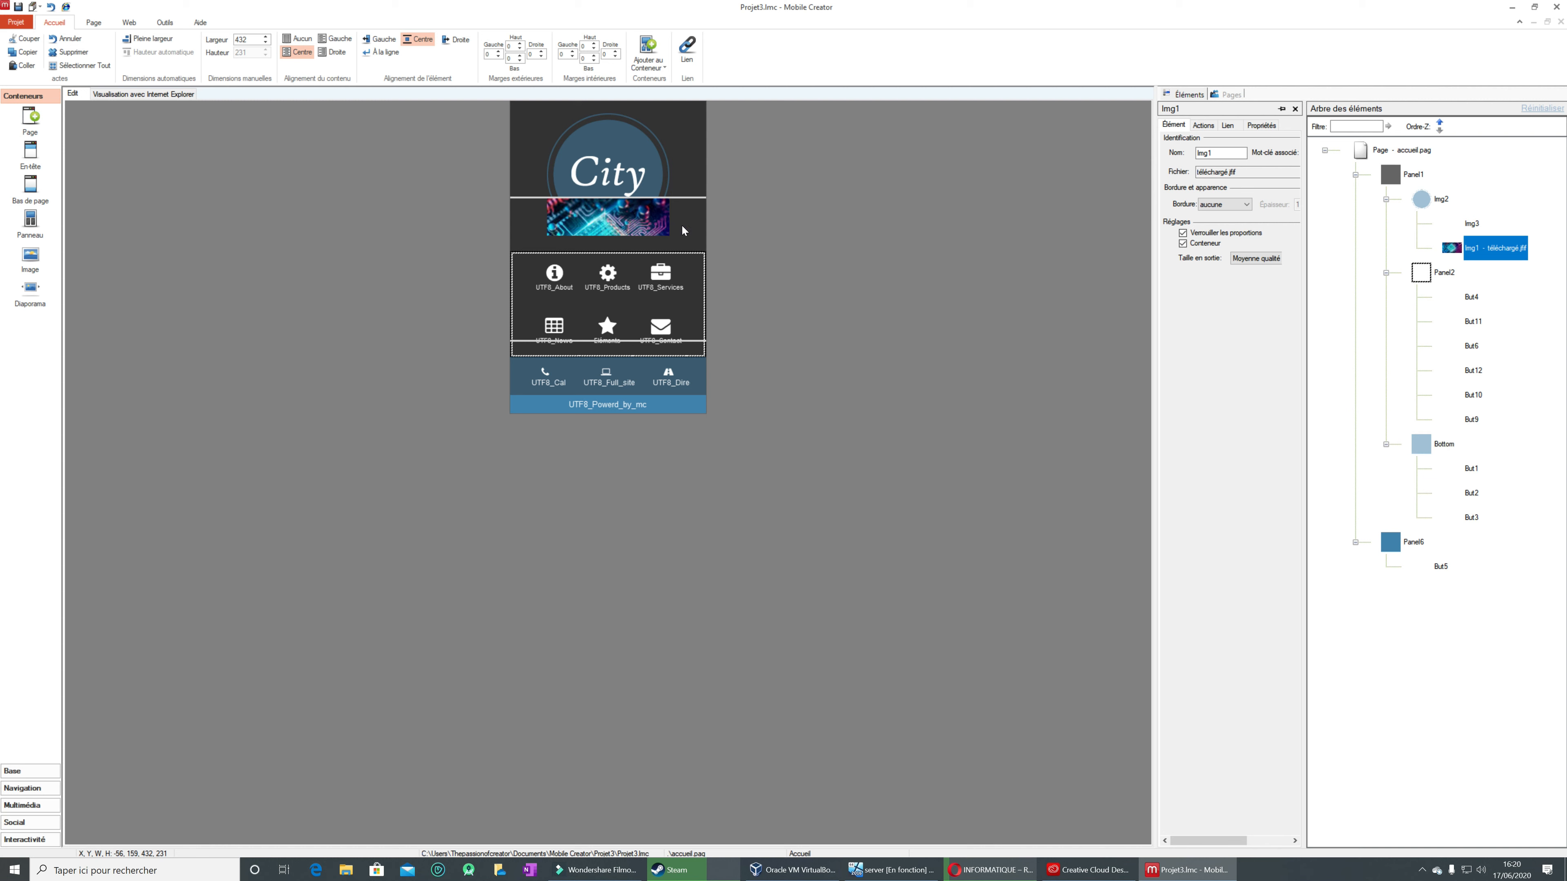
pyautogui.rightClick(681, 195)
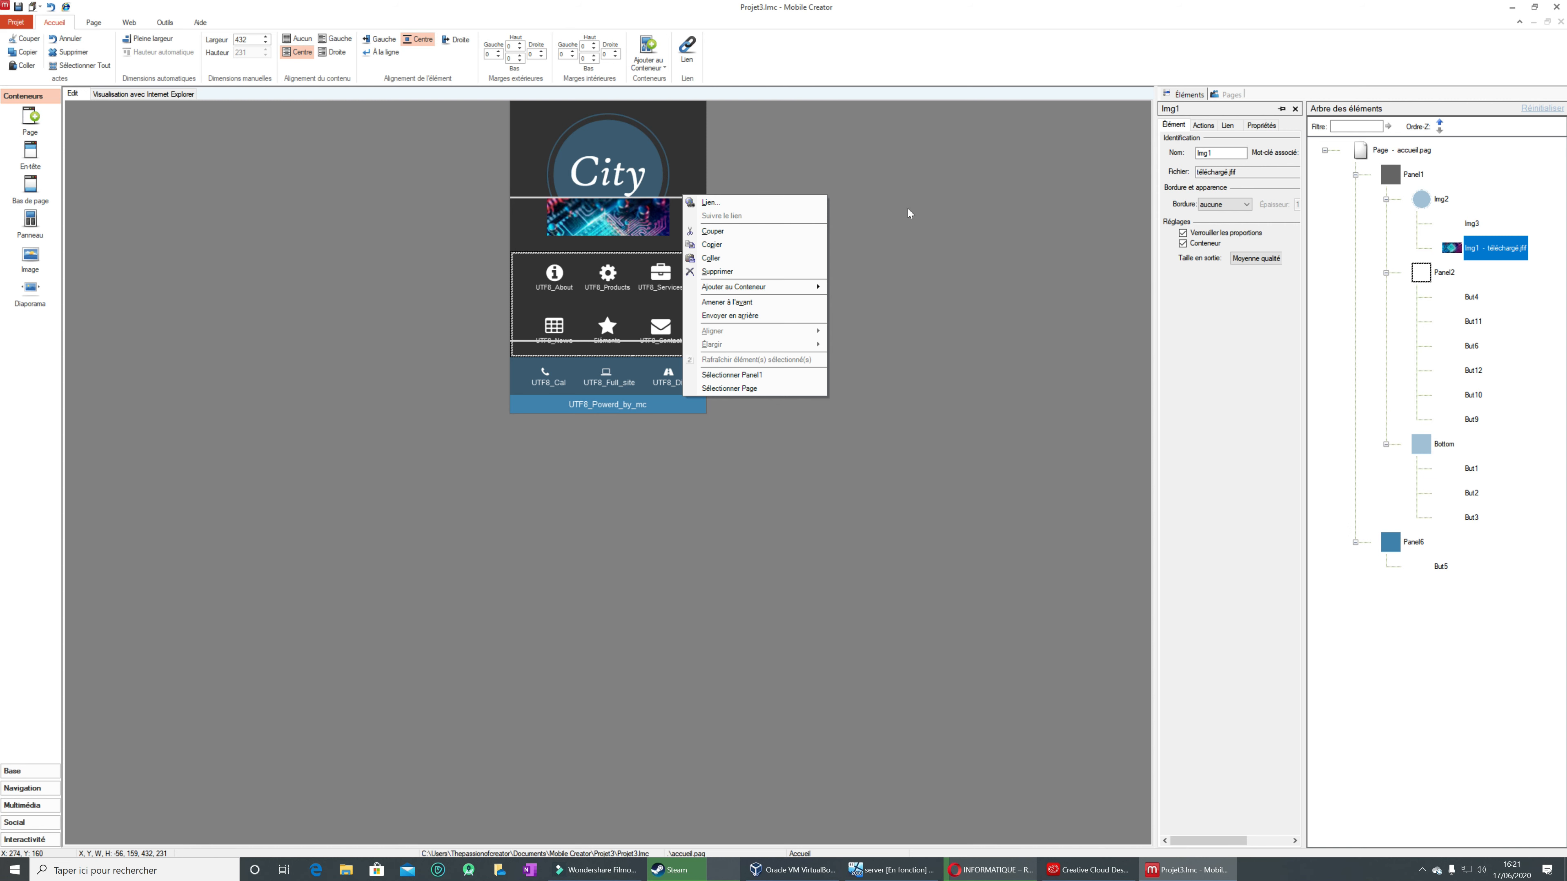
pyautogui.click(912, 222)
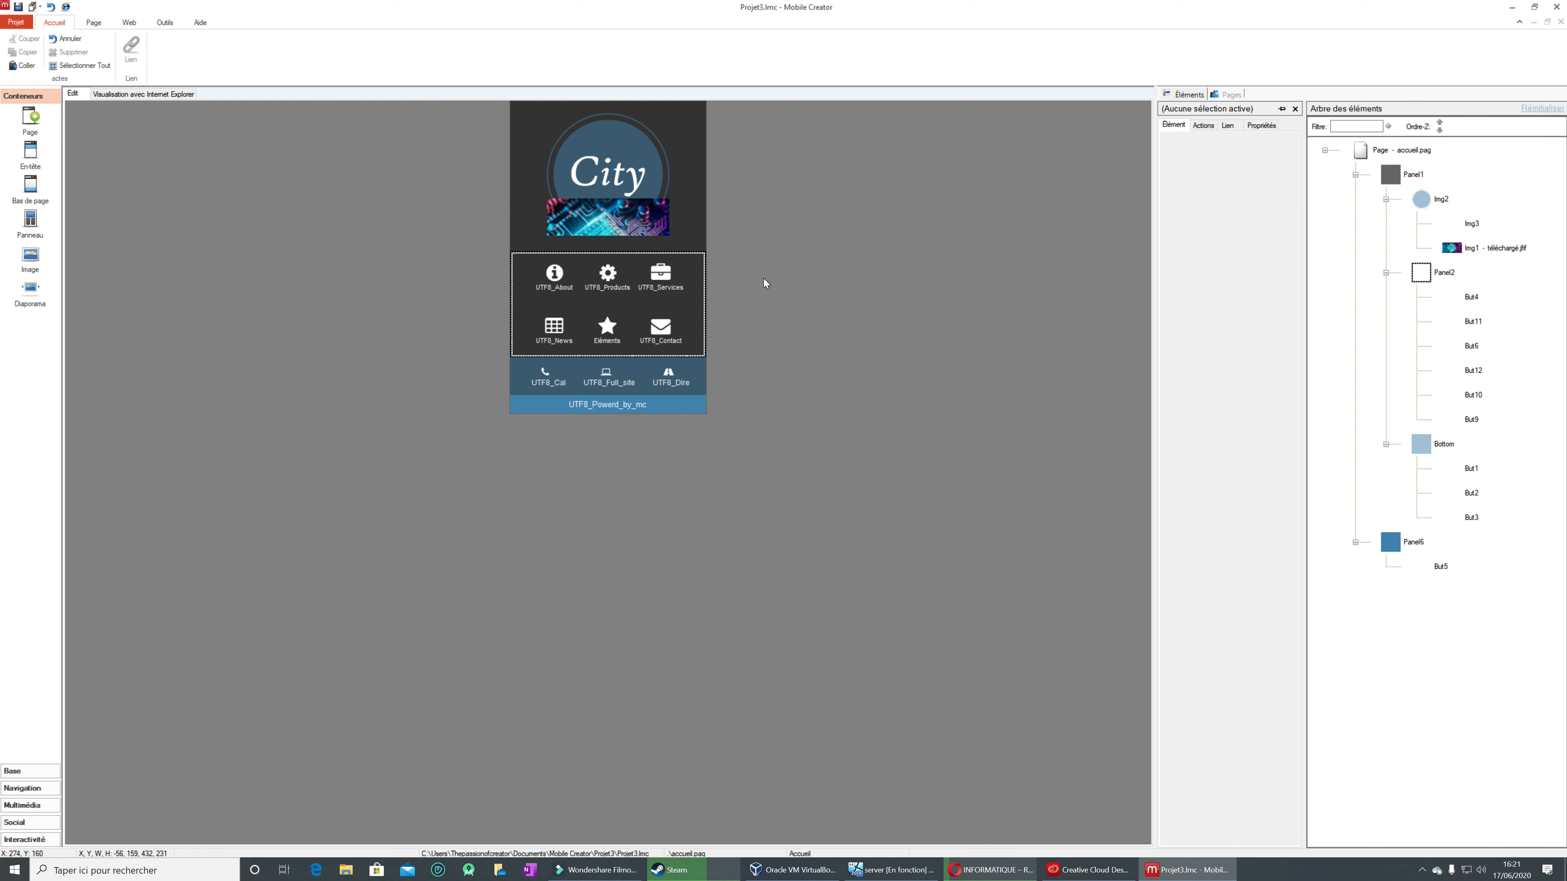
# Step: Try to move Img1 out of the City logo to just above Panel2, and cut the Panel1 container
pyautogui.moveTo(643, 222); pyautogui.dragTo(646, 114)
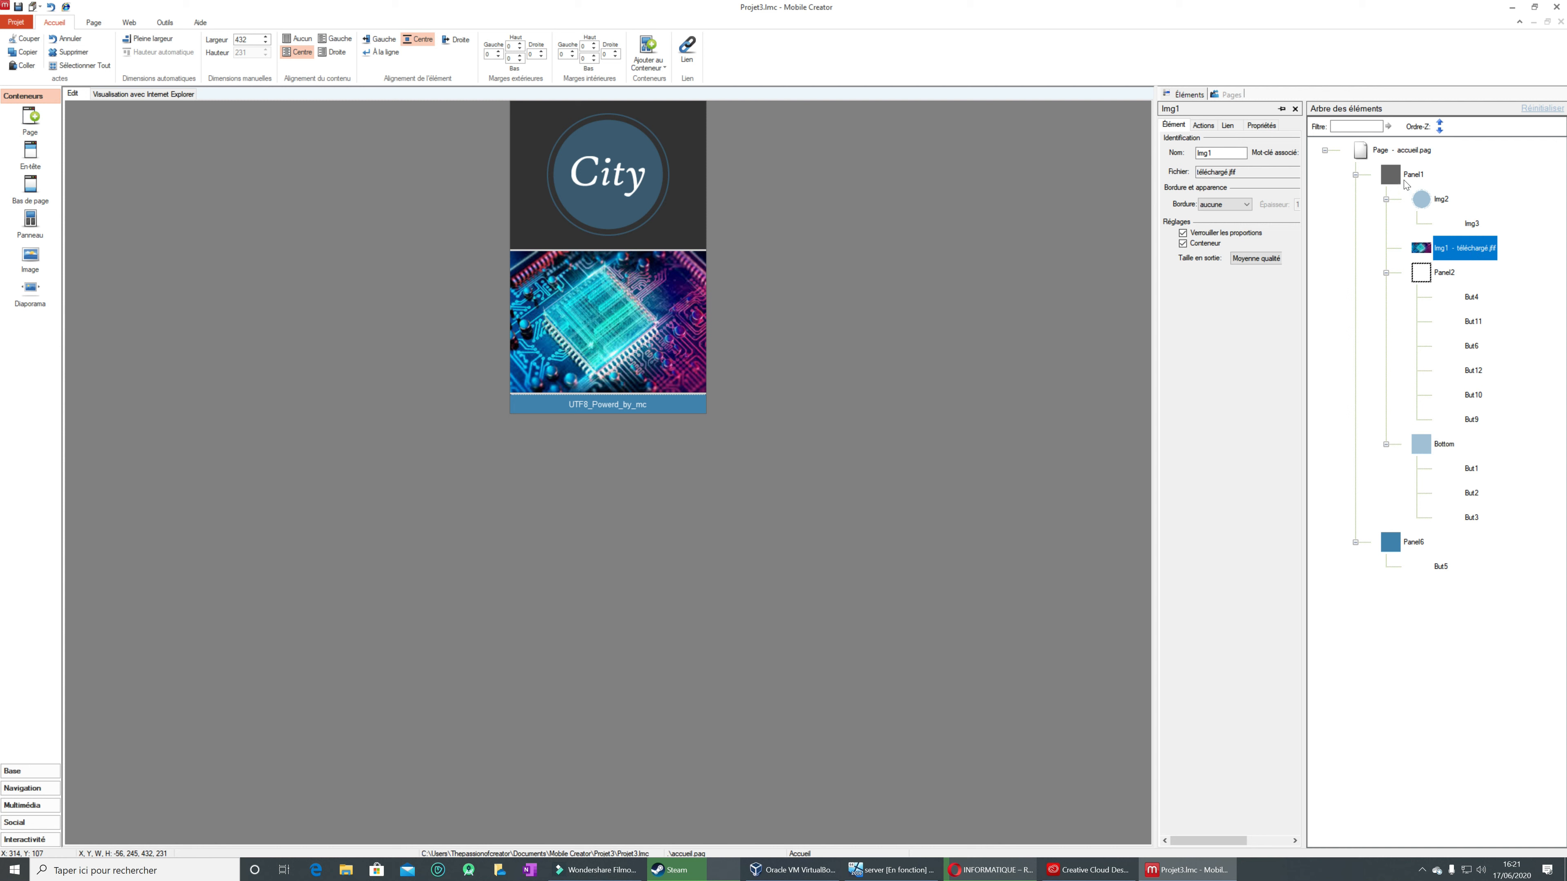
pyautogui.click(1391, 174)
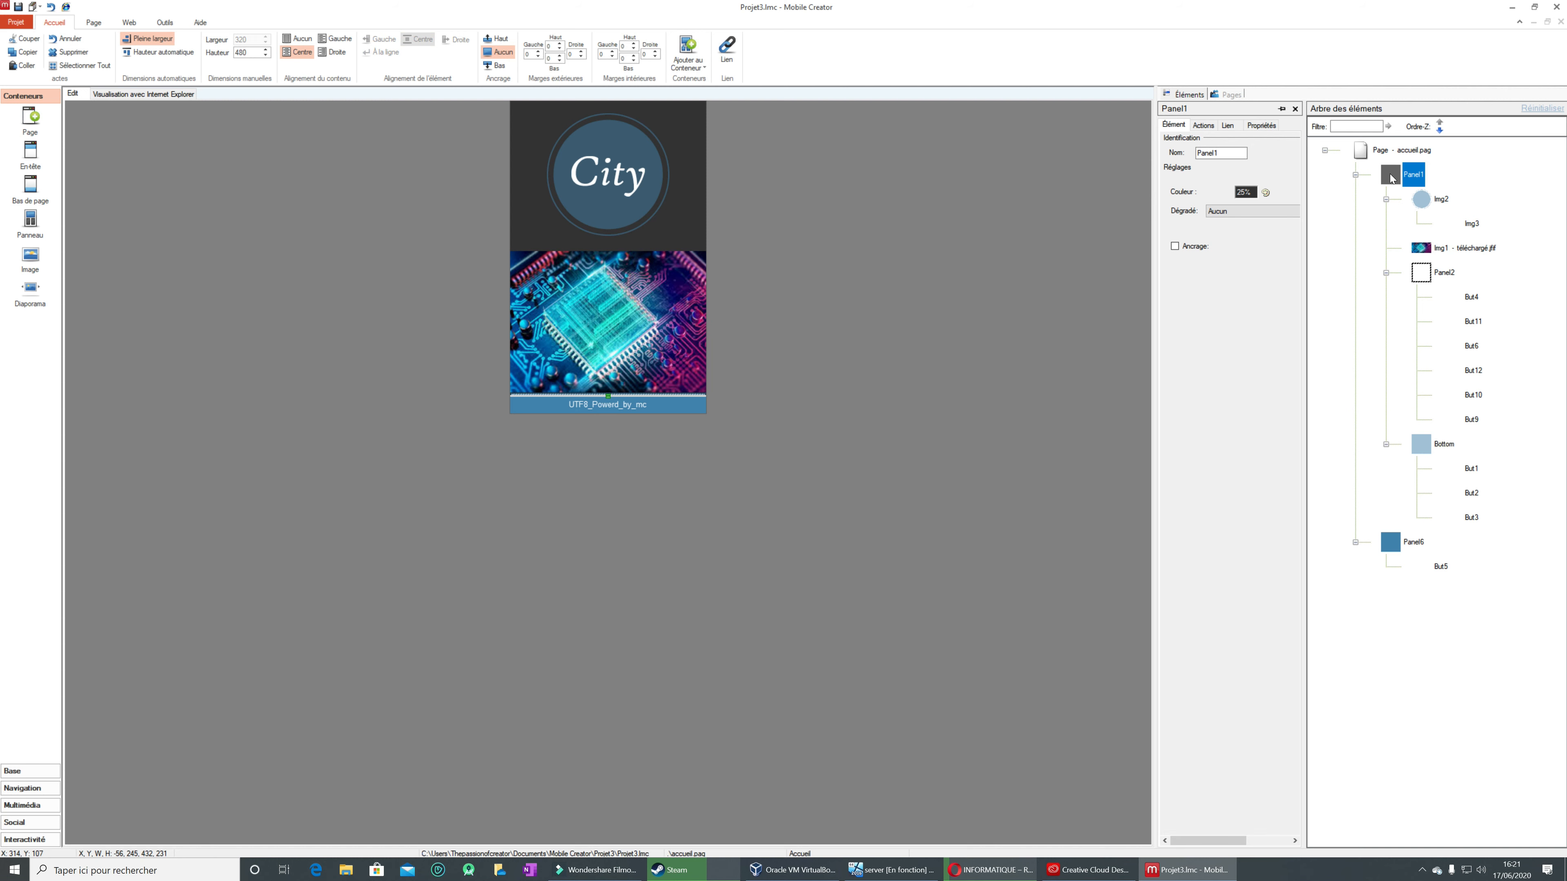
pyautogui.rightClick(1420, 244)
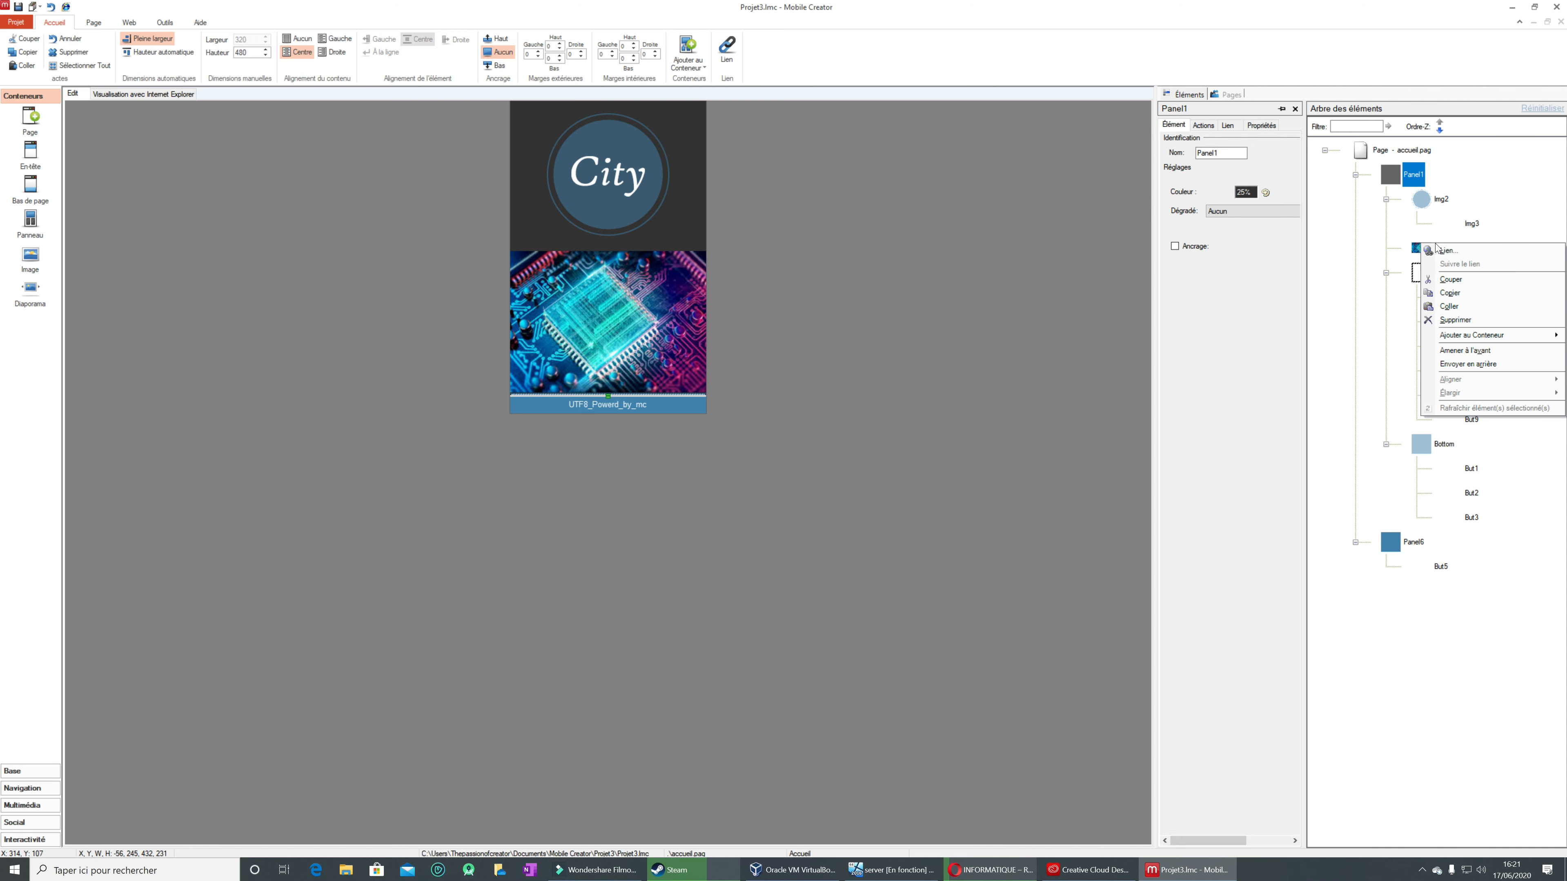
pyautogui.click(1462, 281)
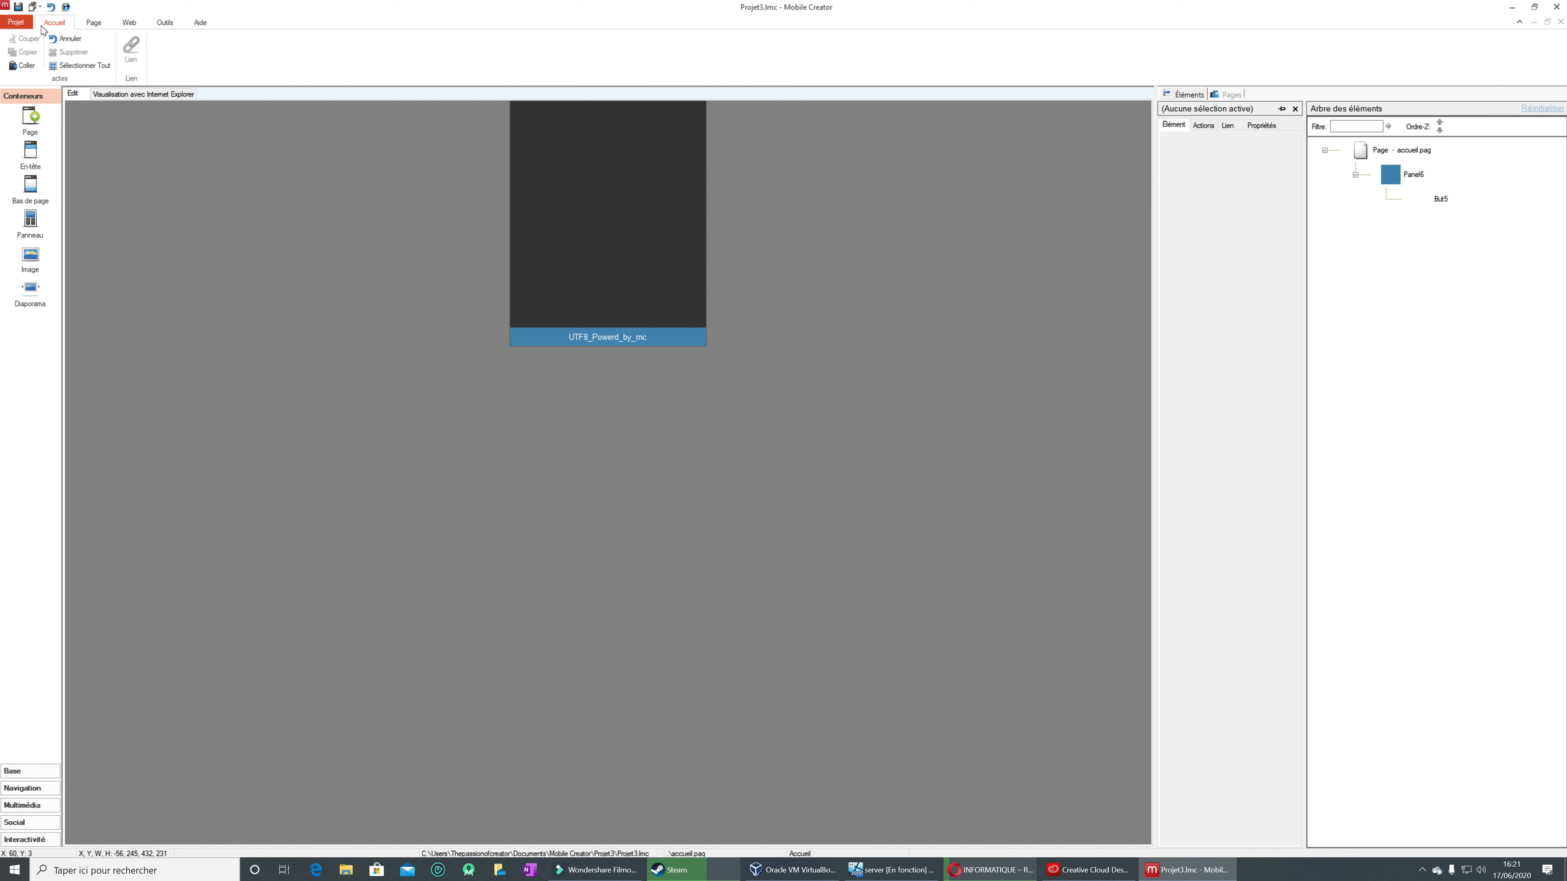
# Step: Undo the cut of Panel1 and the last move of Img1
pyautogui.click(52, 6)
pyautogui.click(52, 7)
pyautogui.click(52, 6)
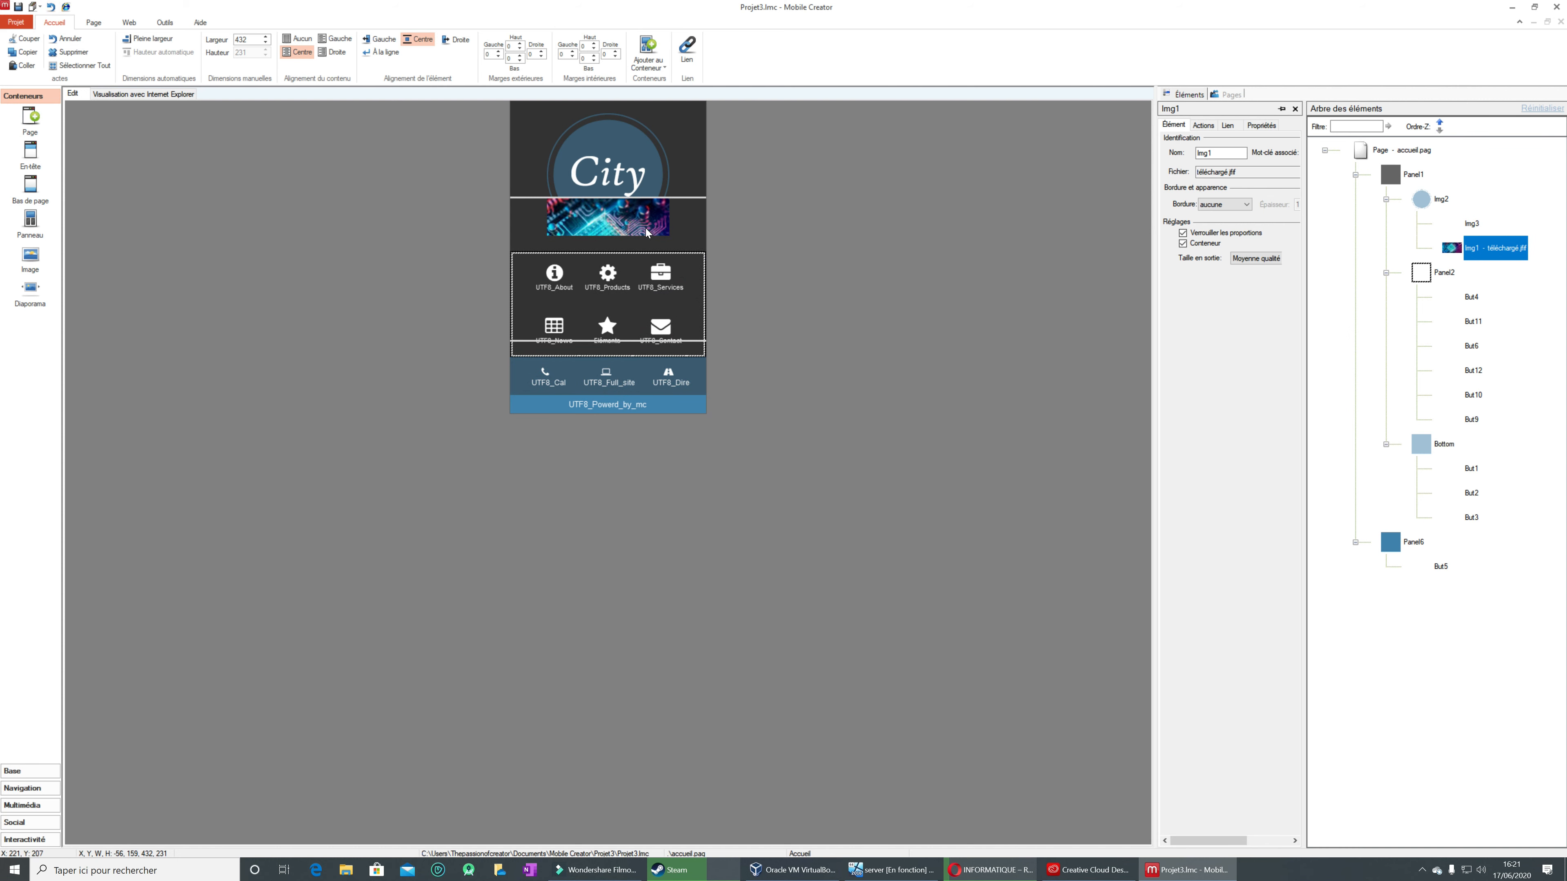
# Step: Move Img1 out of the City logo to between Panel1 and Panel6
pyautogui.moveTo(666, 201); pyautogui.dragTo(693, 374)
pyautogui.click(690, 185)
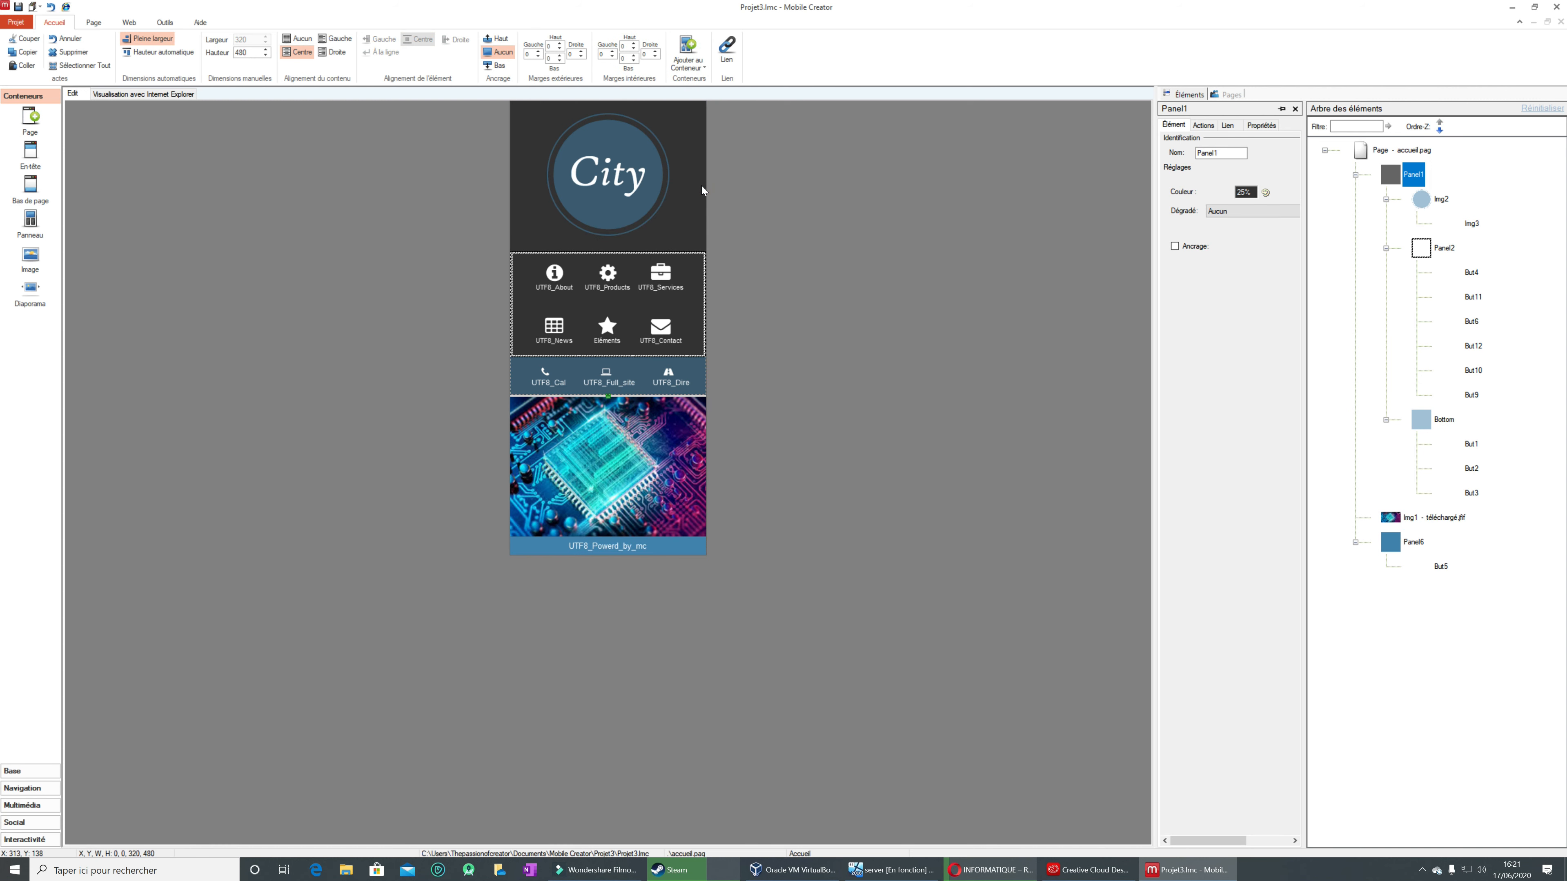
pyautogui.rightClick(1400, 183)
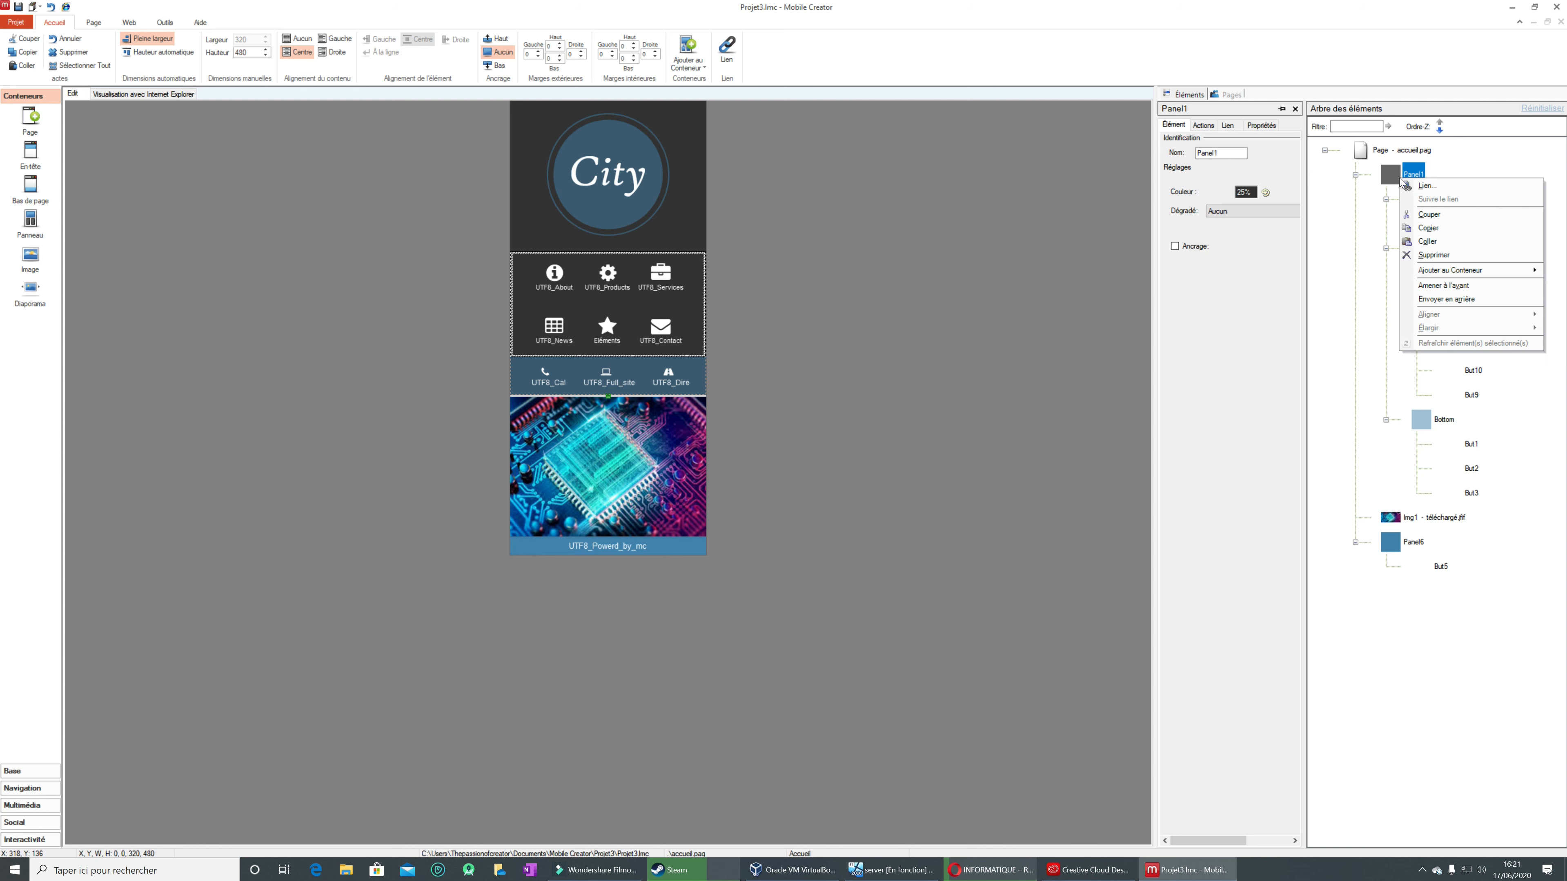
pyautogui.press('Escape')
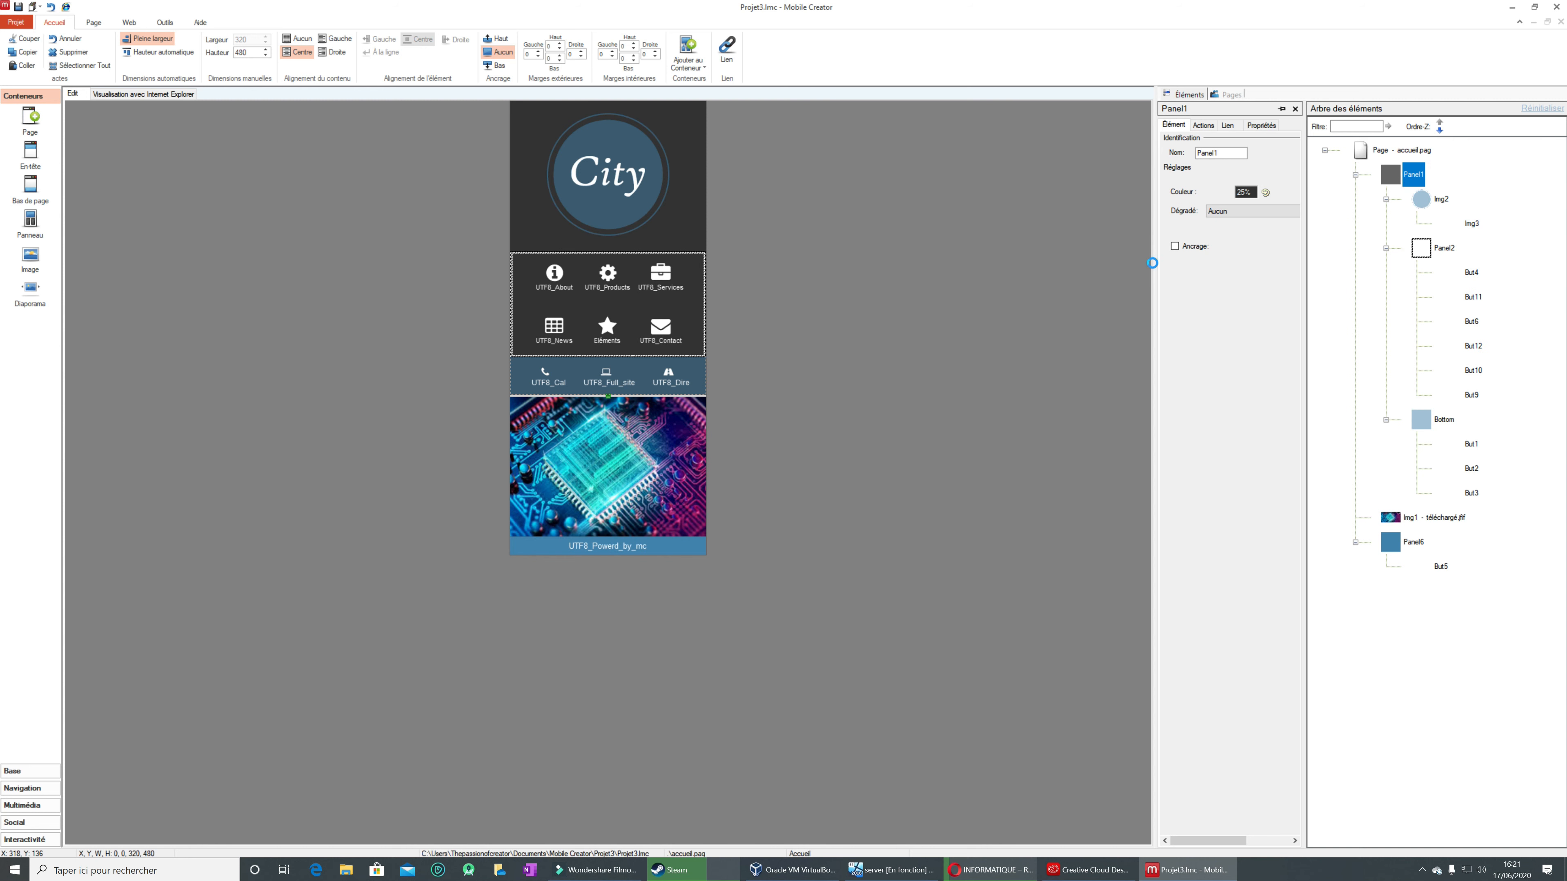
# Step: Delete the Img1 circuit picture from the page
pyautogui.click(607, 466)
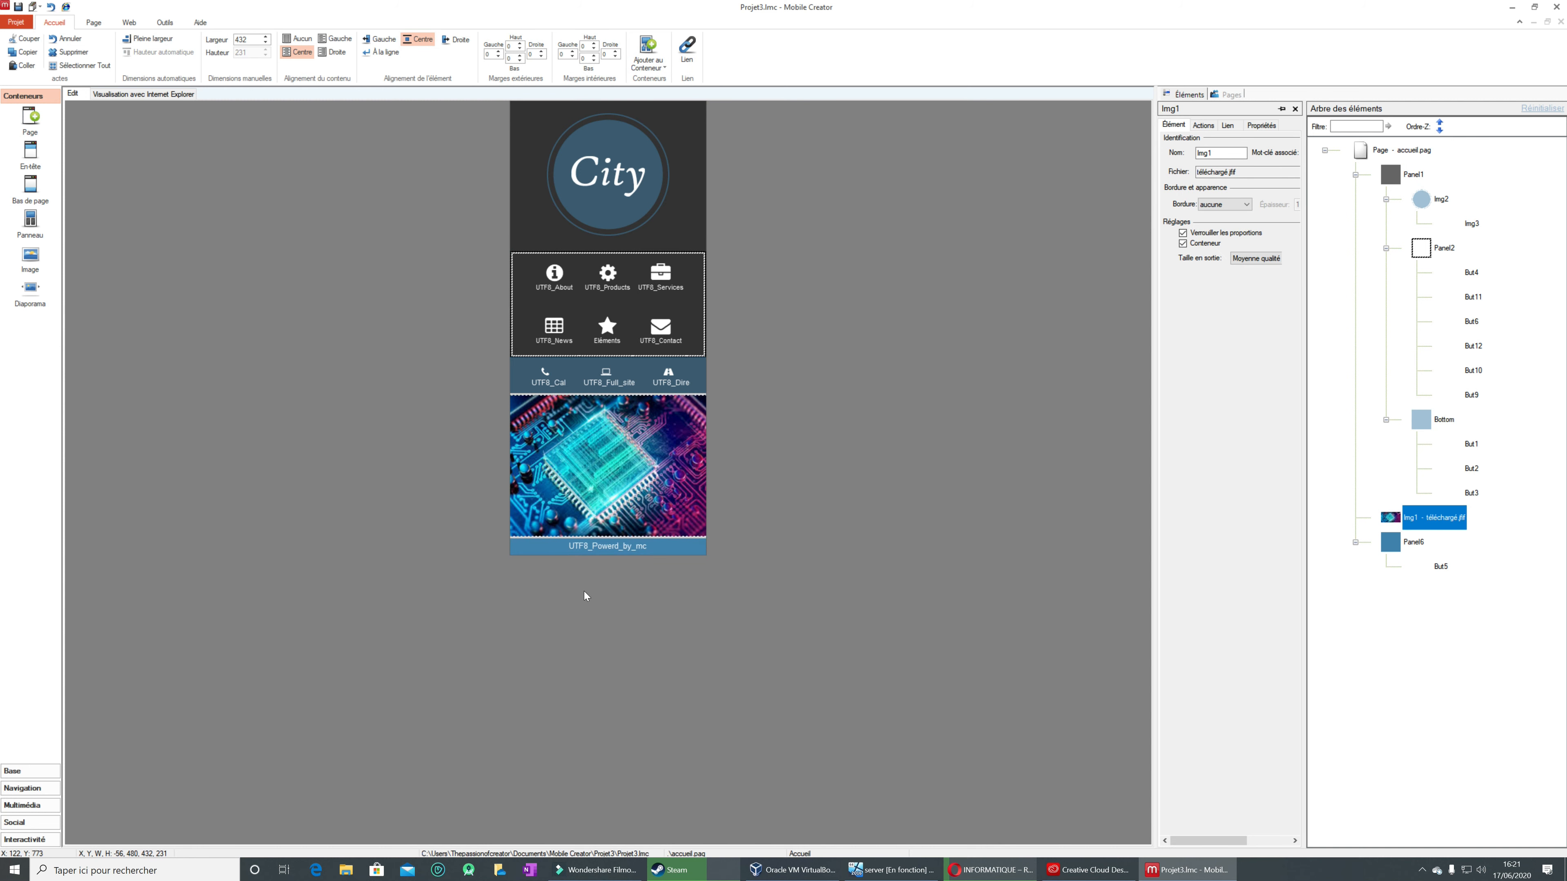
pyautogui.rightClick(605, 473)
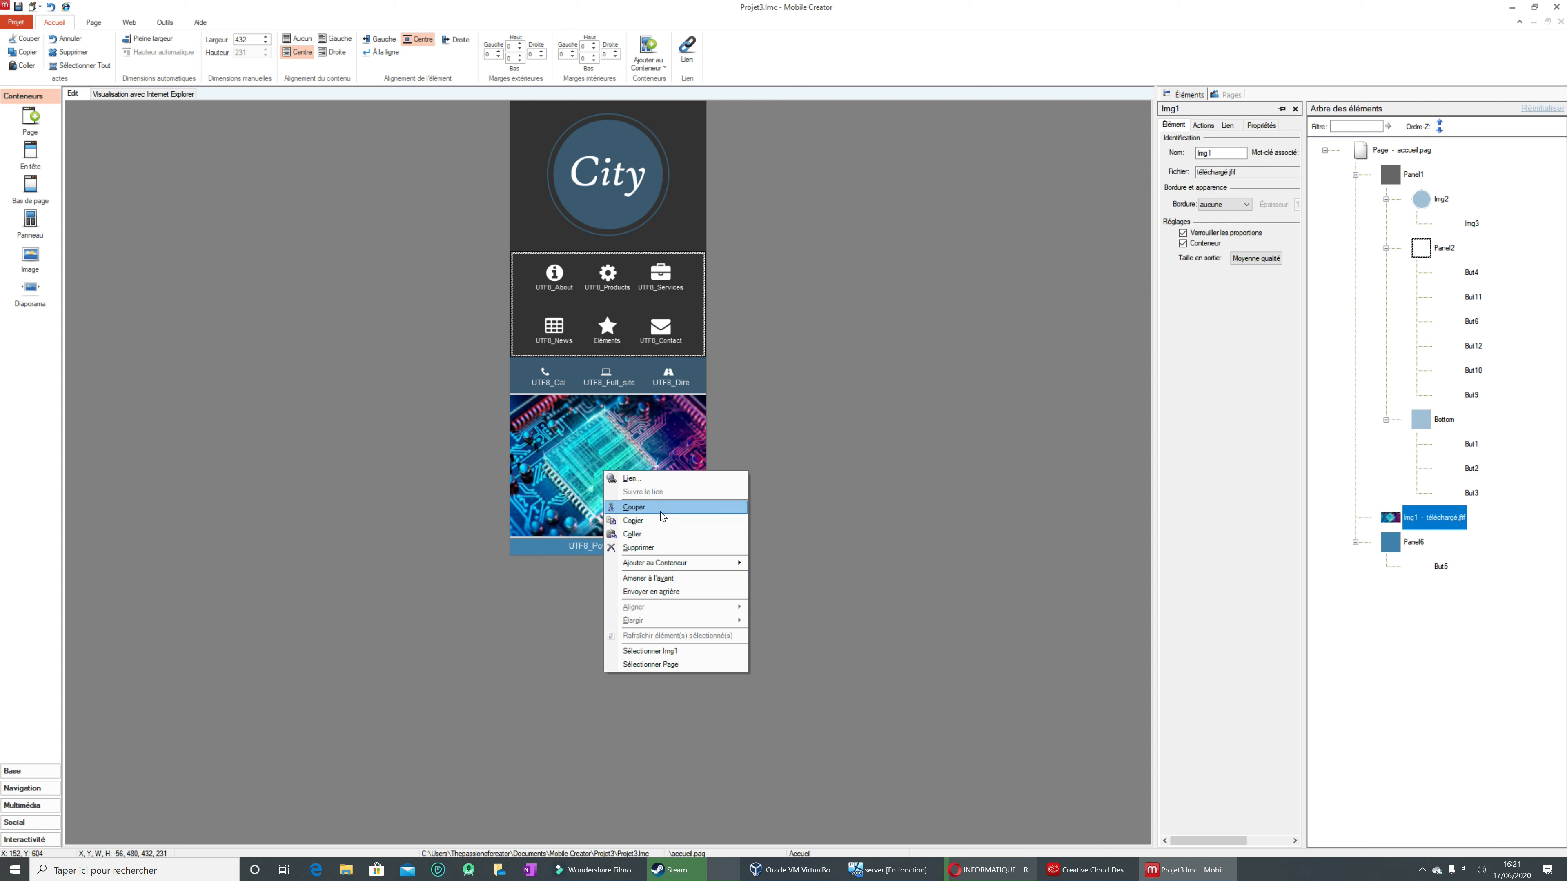
pyautogui.click(656, 548)
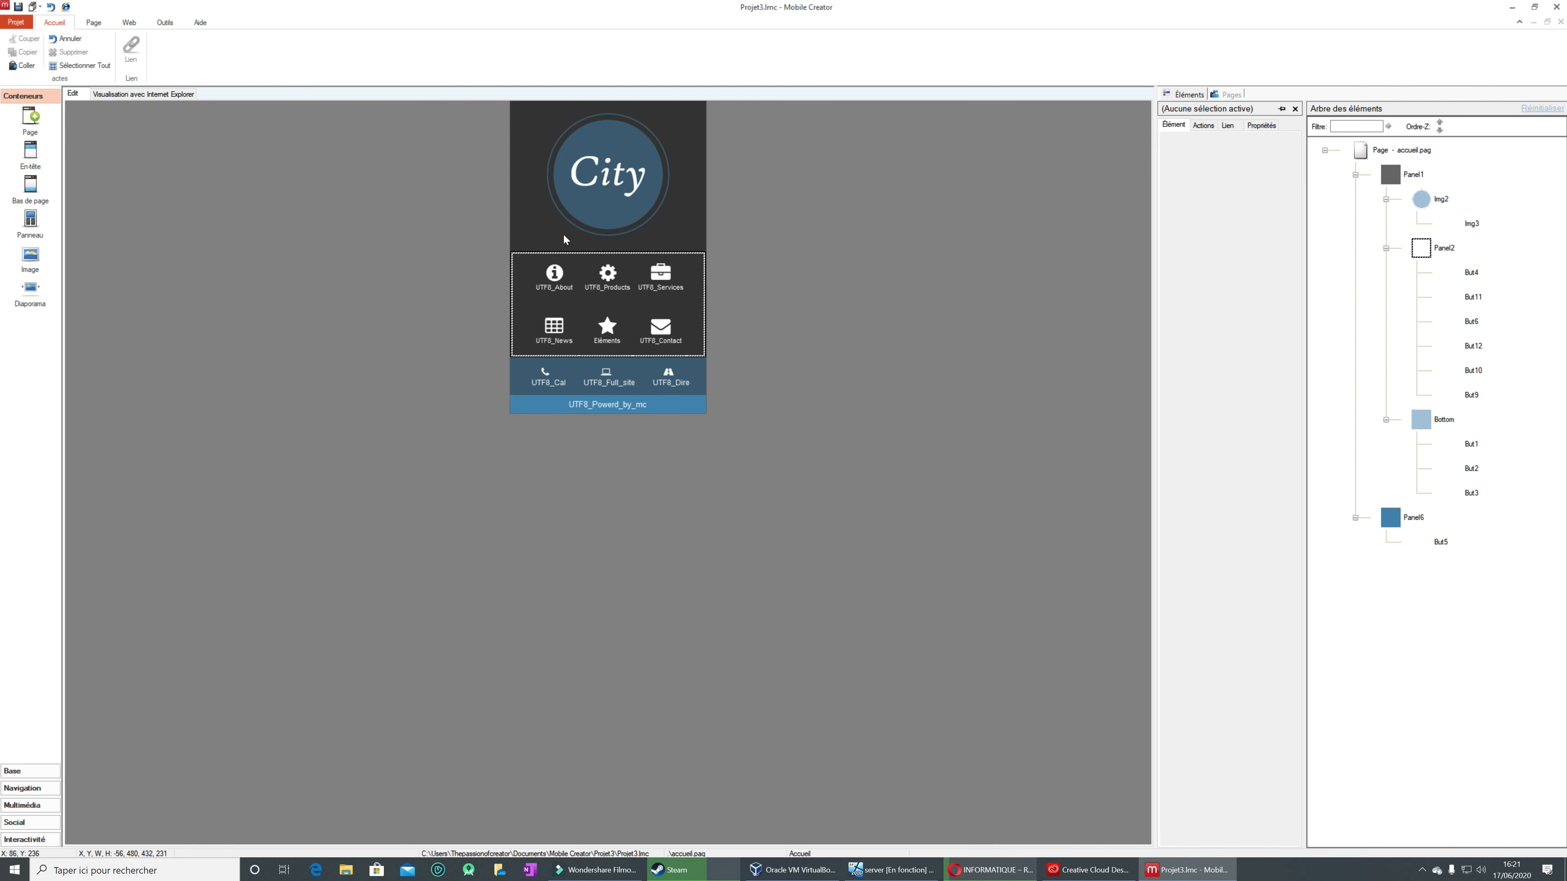
# Step: Review Panel1's properties, link options, actions and element settings
pyautogui.click(523, 190)
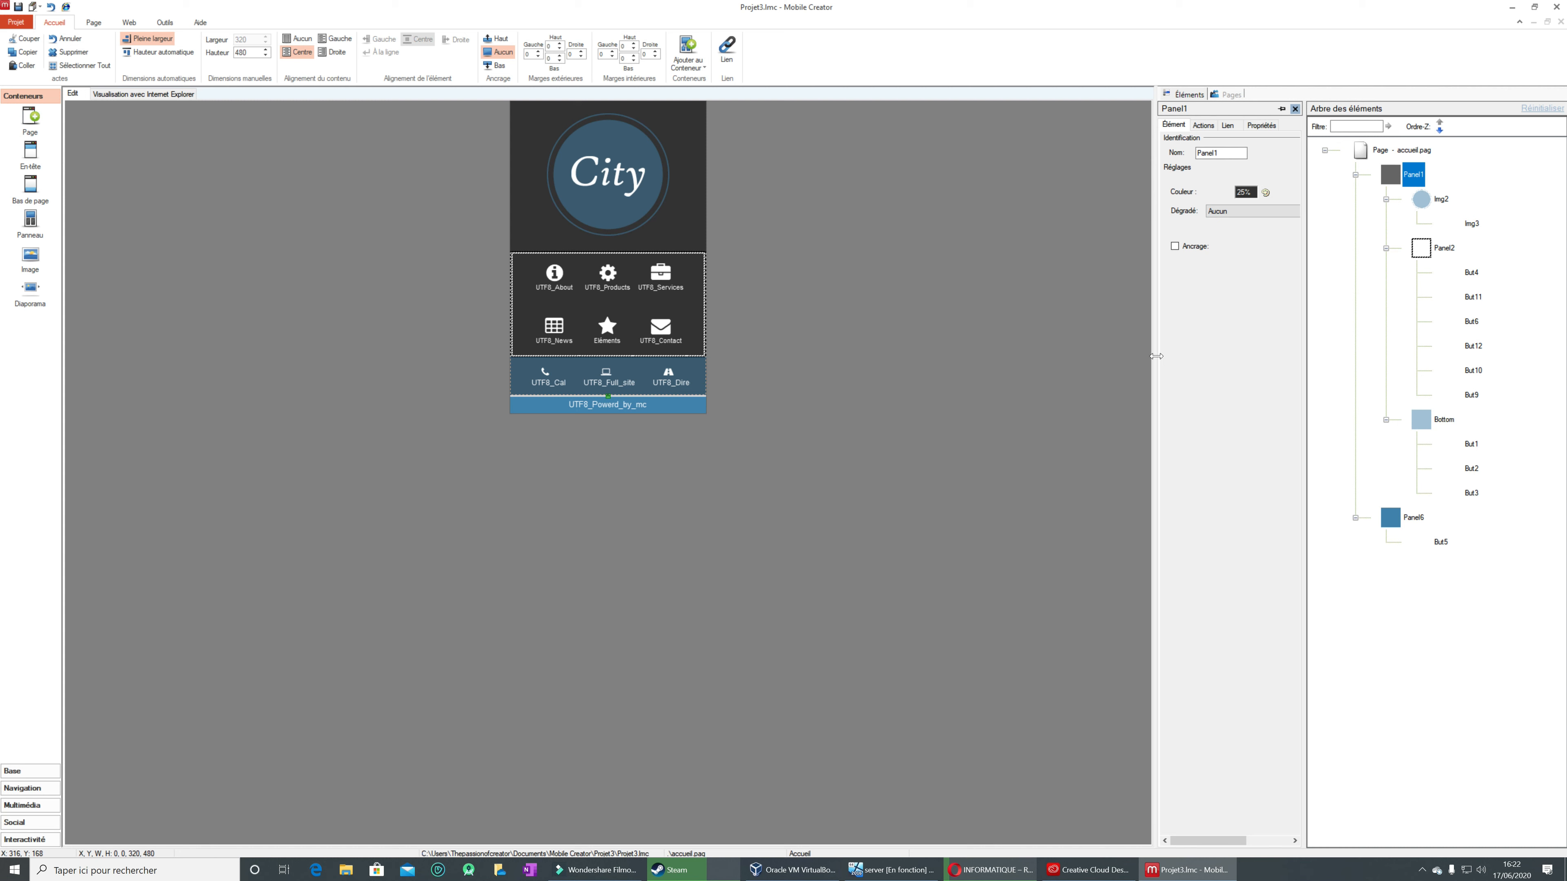
pyautogui.click(1261, 125)
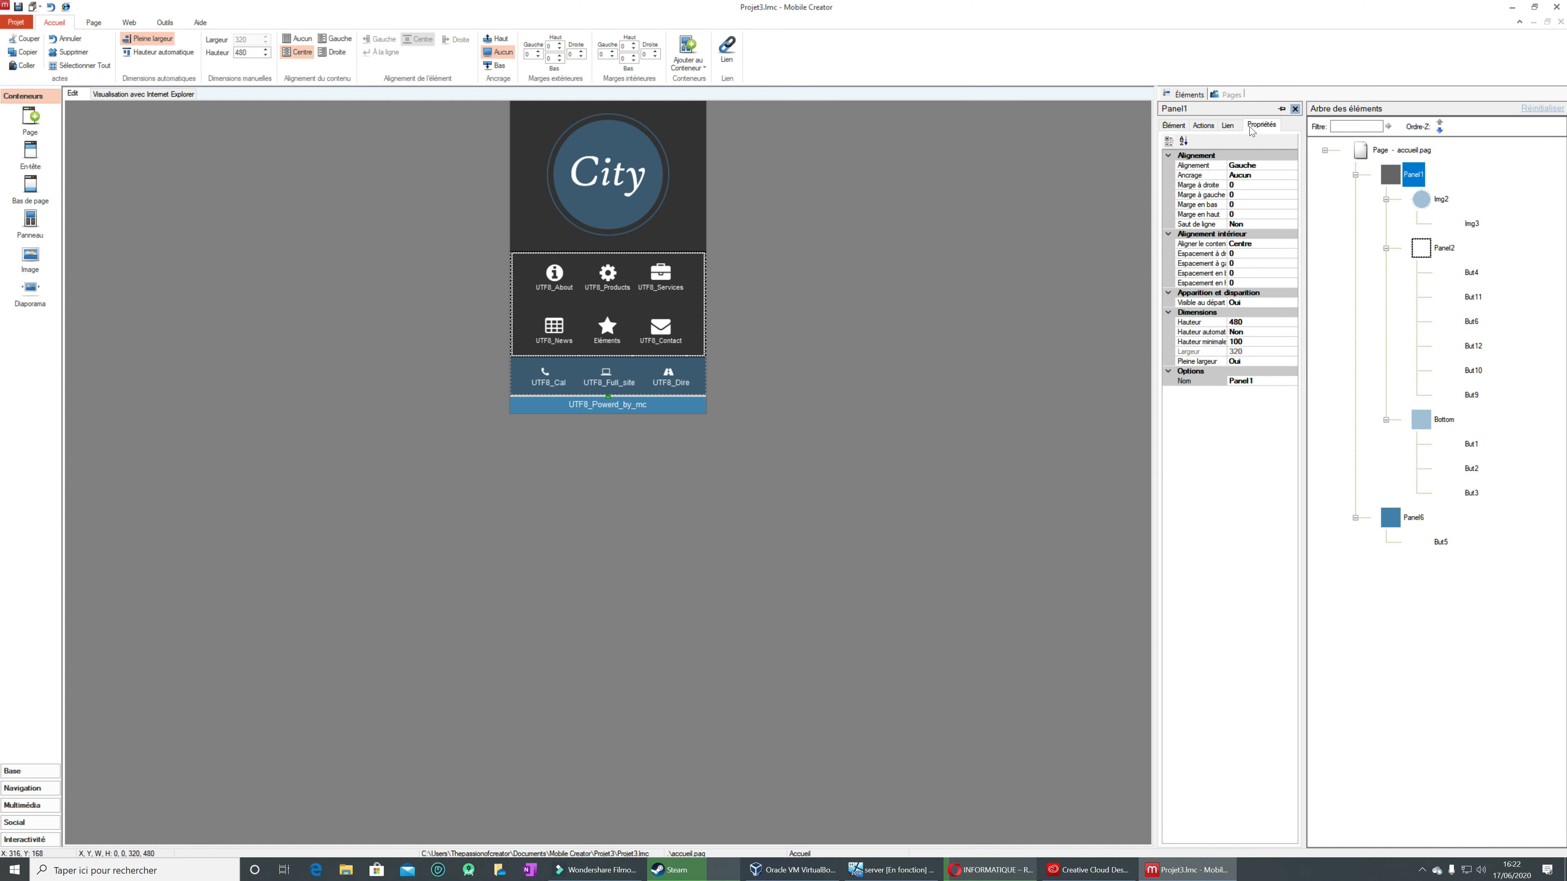
pyautogui.click(1225, 126)
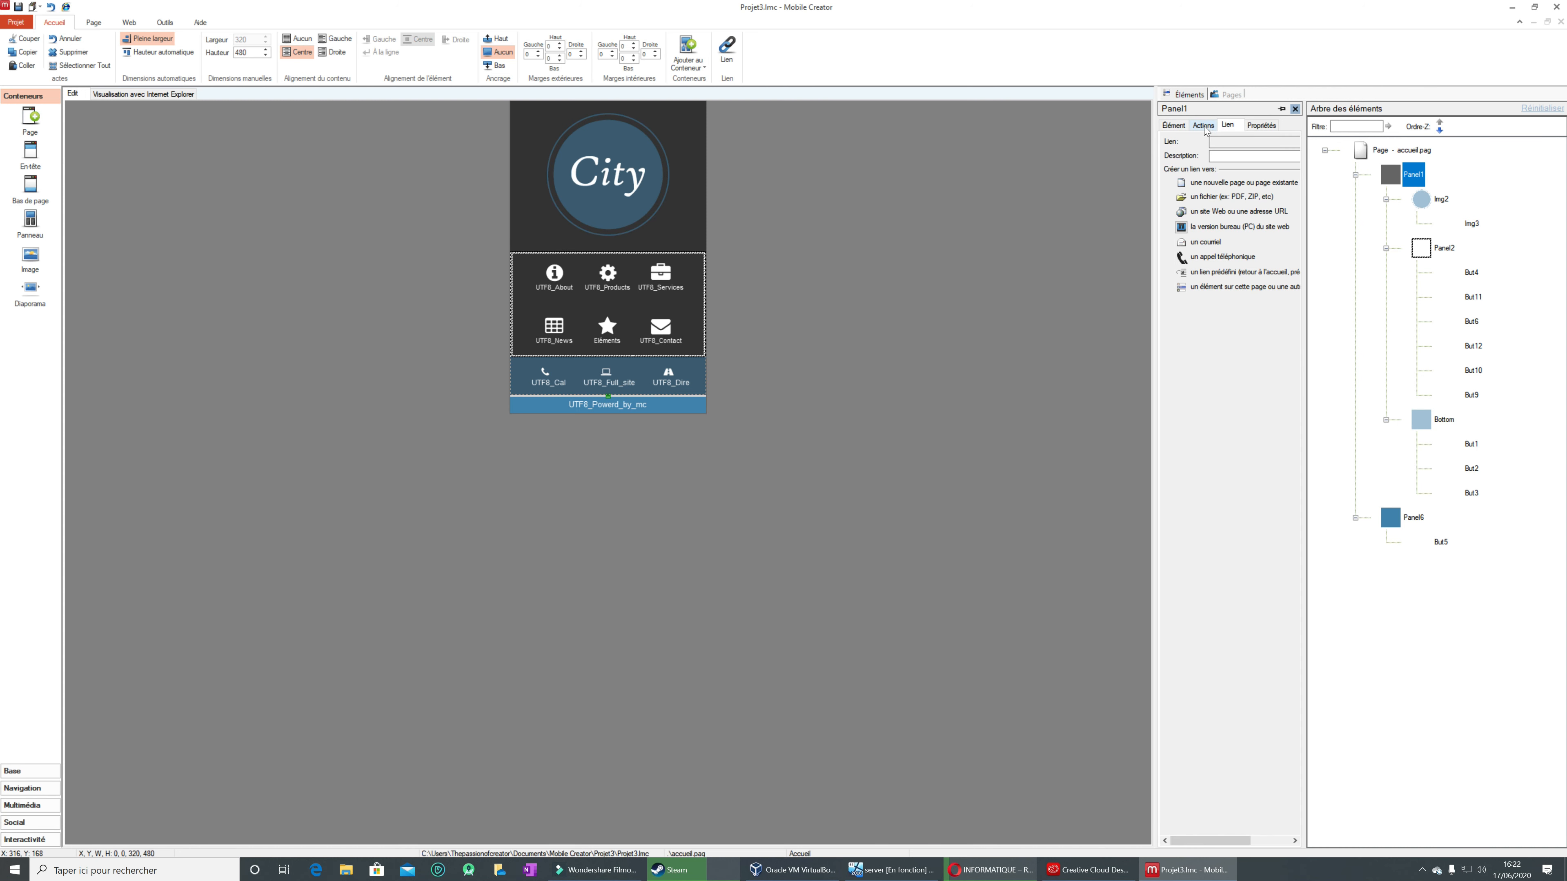
pyautogui.click(1205, 125)
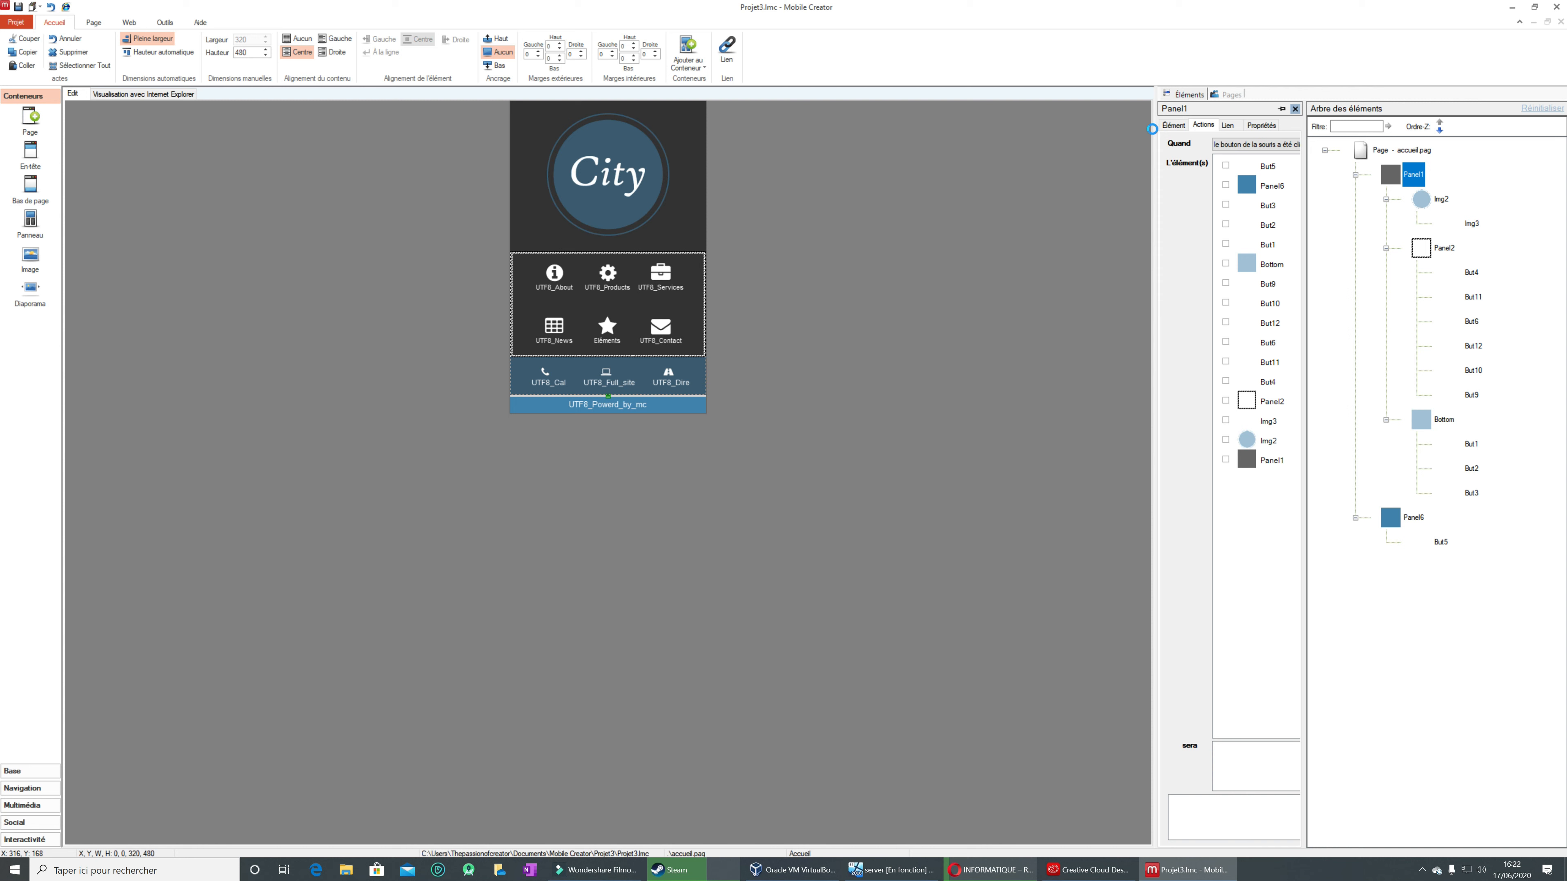
pyautogui.click(1171, 127)
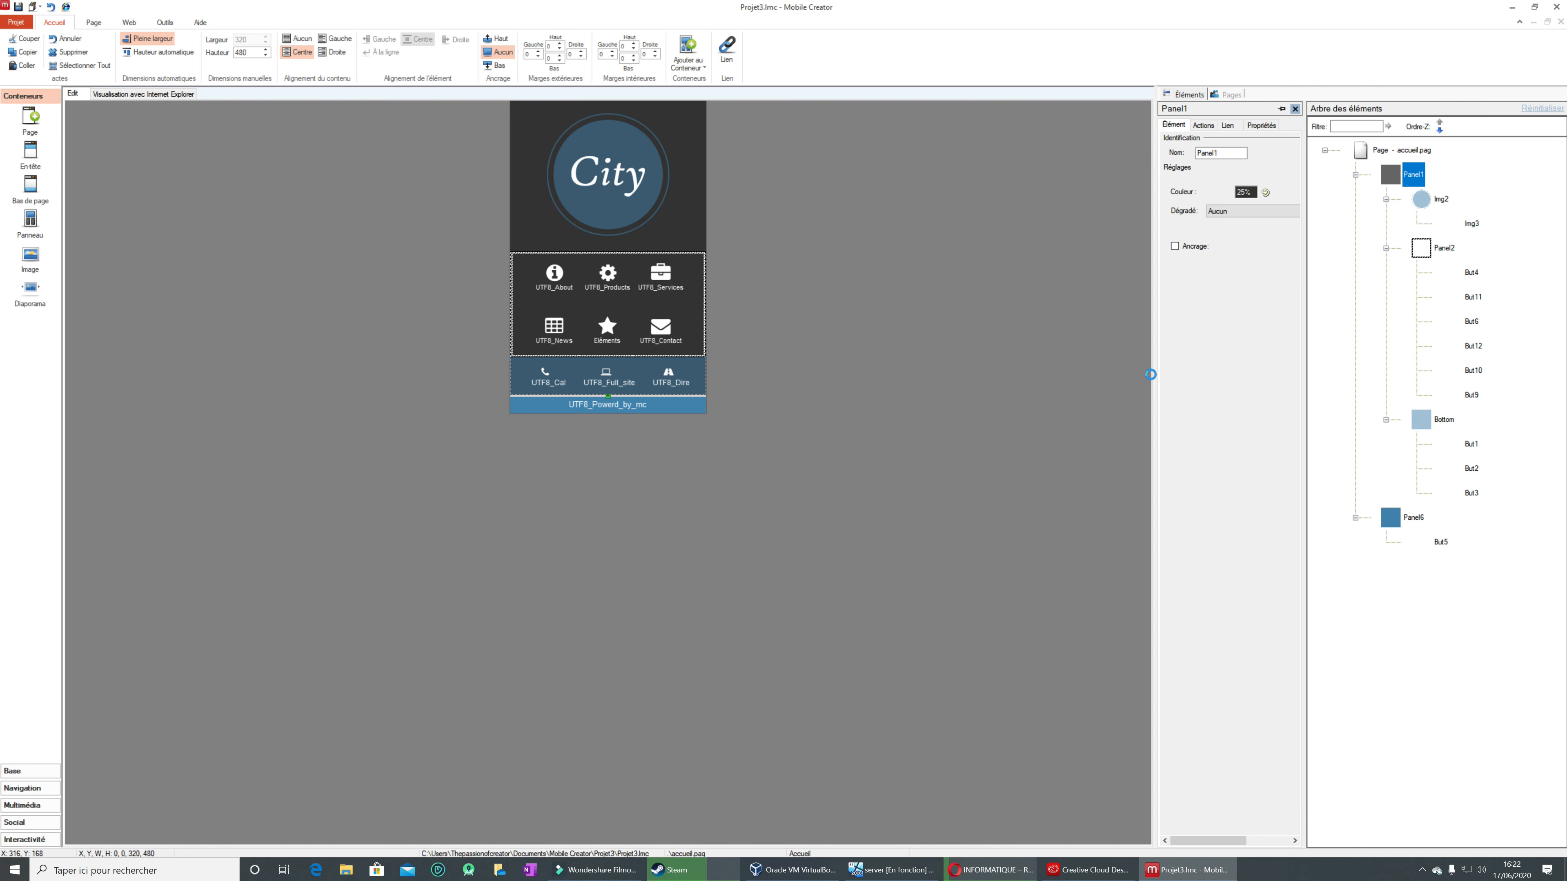
# Step: Widen the properties pane, narrow the element tree, and show Panel1's full property list
pyautogui.moveTo(1155, 378); pyautogui.dragTo(985, 382)
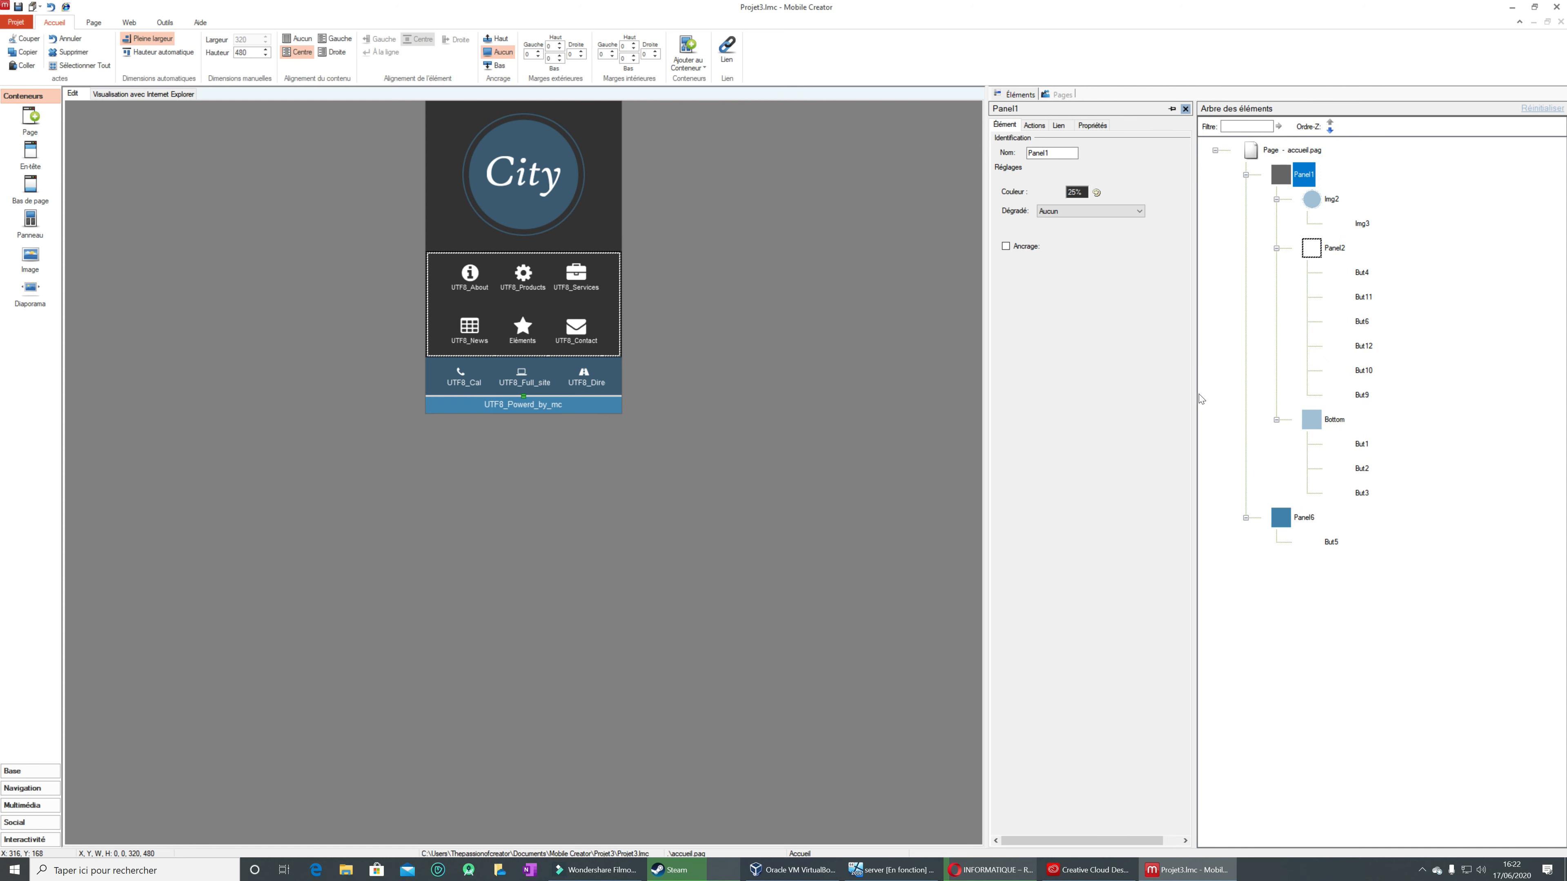
pyautogui.moveTo(1197, 398); pyautogui.dragTo(1338, 391)
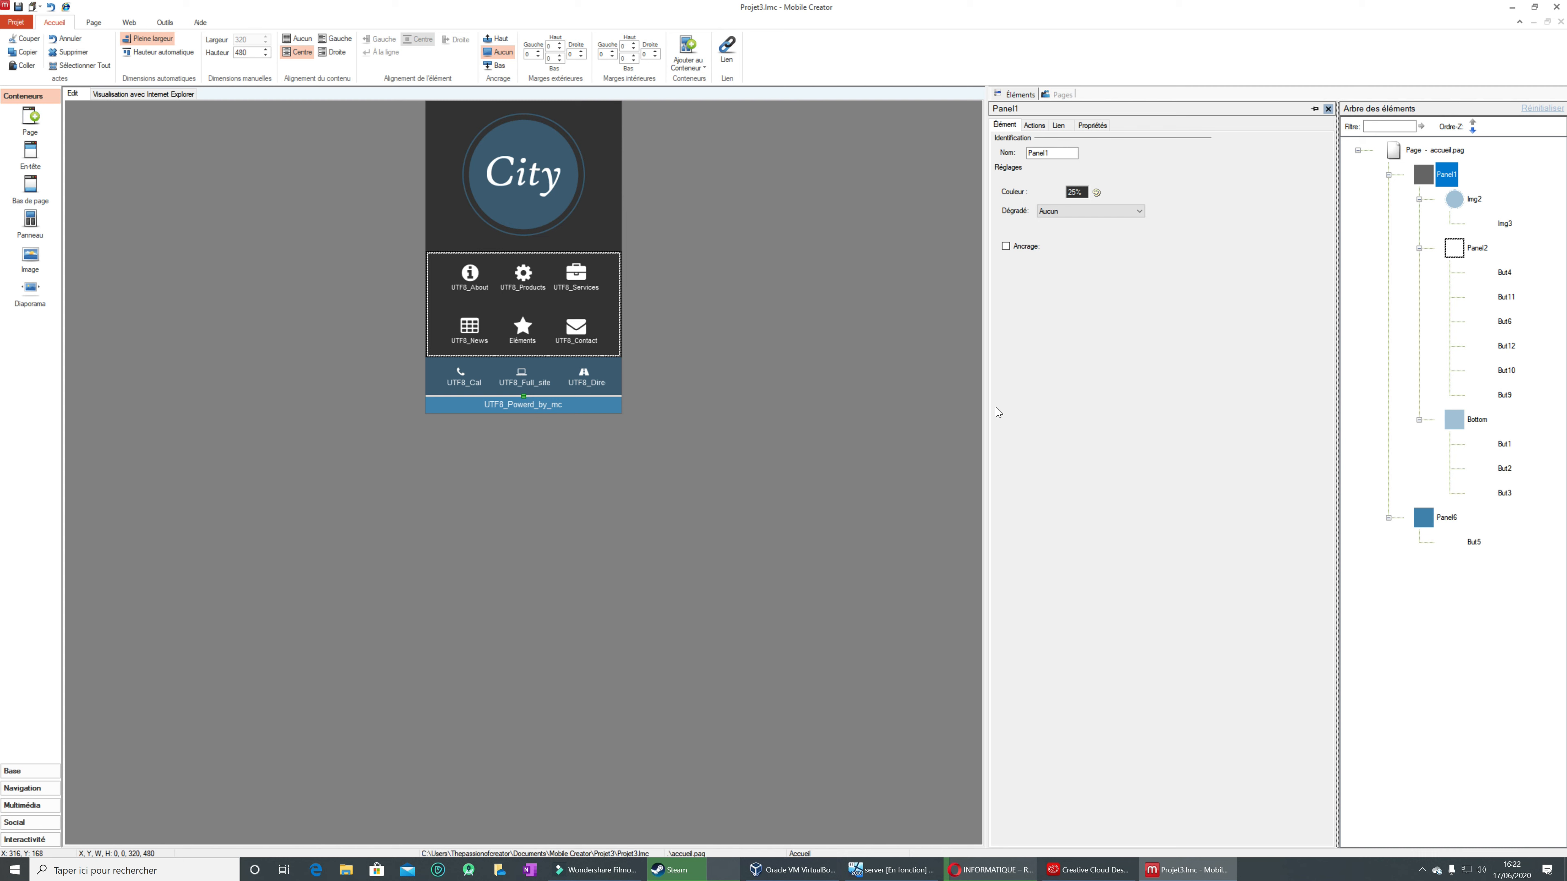
pyautogui.click(1099, 127)
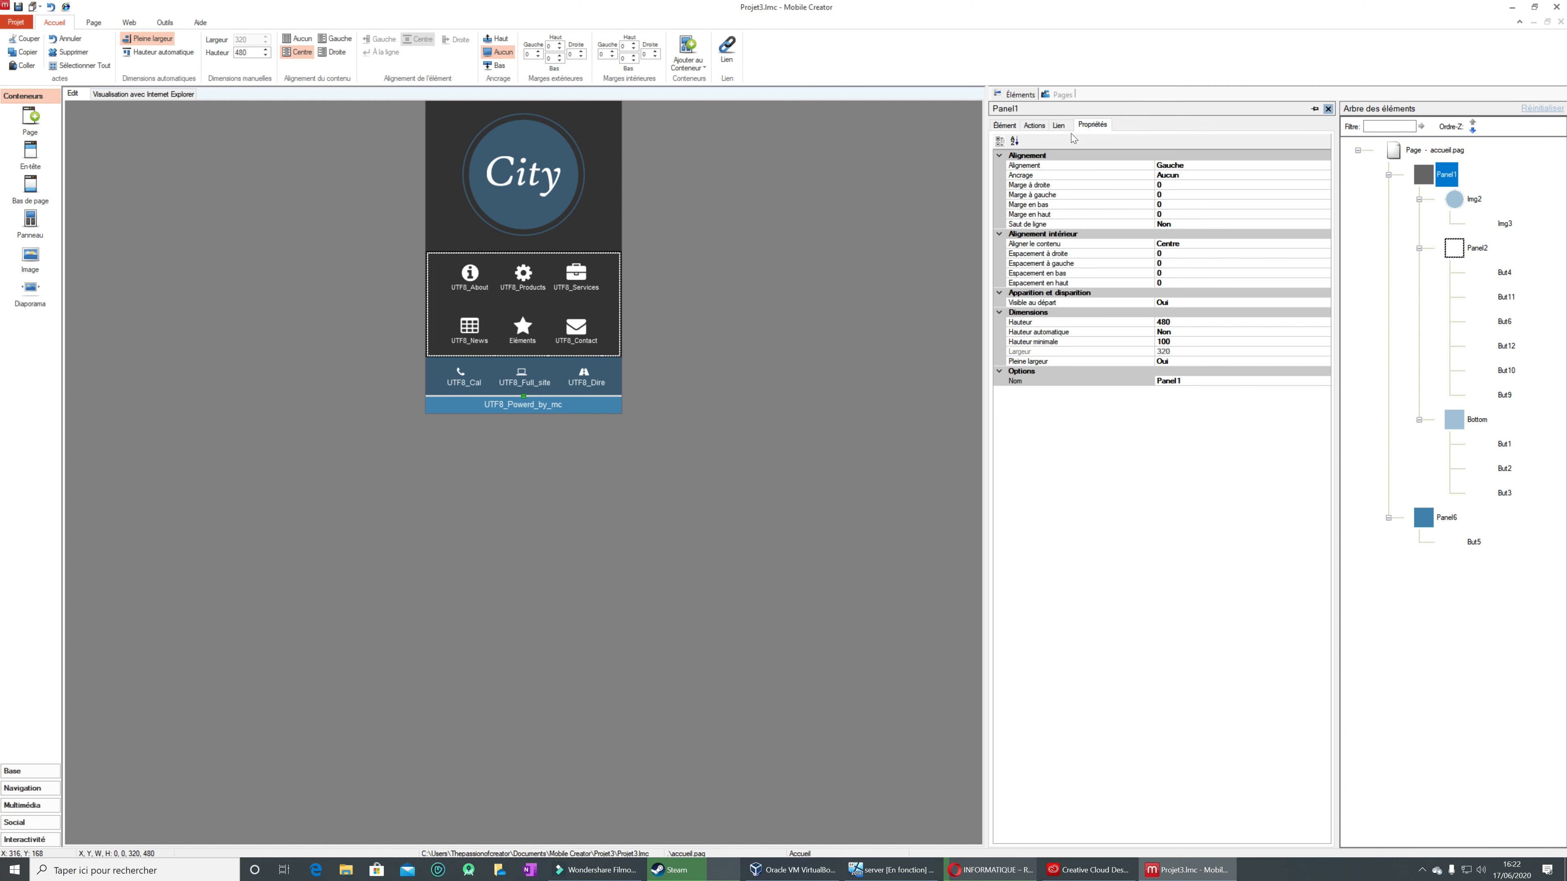
# Step: Examine Panel1's colour, gradient and anchoring options in a floating properties window, then close the window
pyautogui.moveTo(613, 193); pyautogui.dragTo(635, 282)
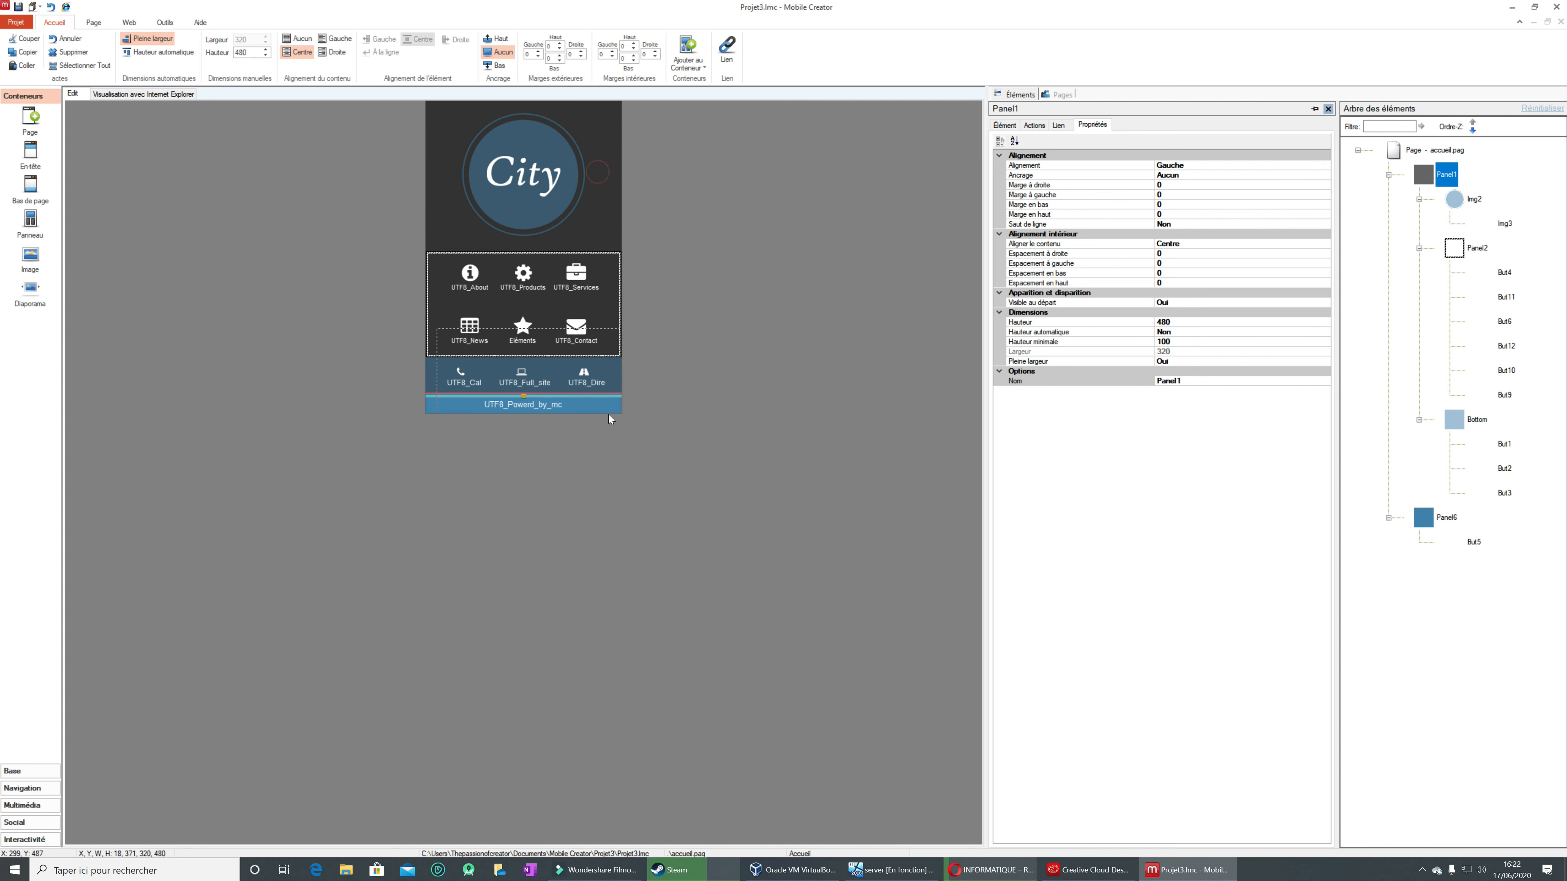
pyautogui.rightClick(597, 170)
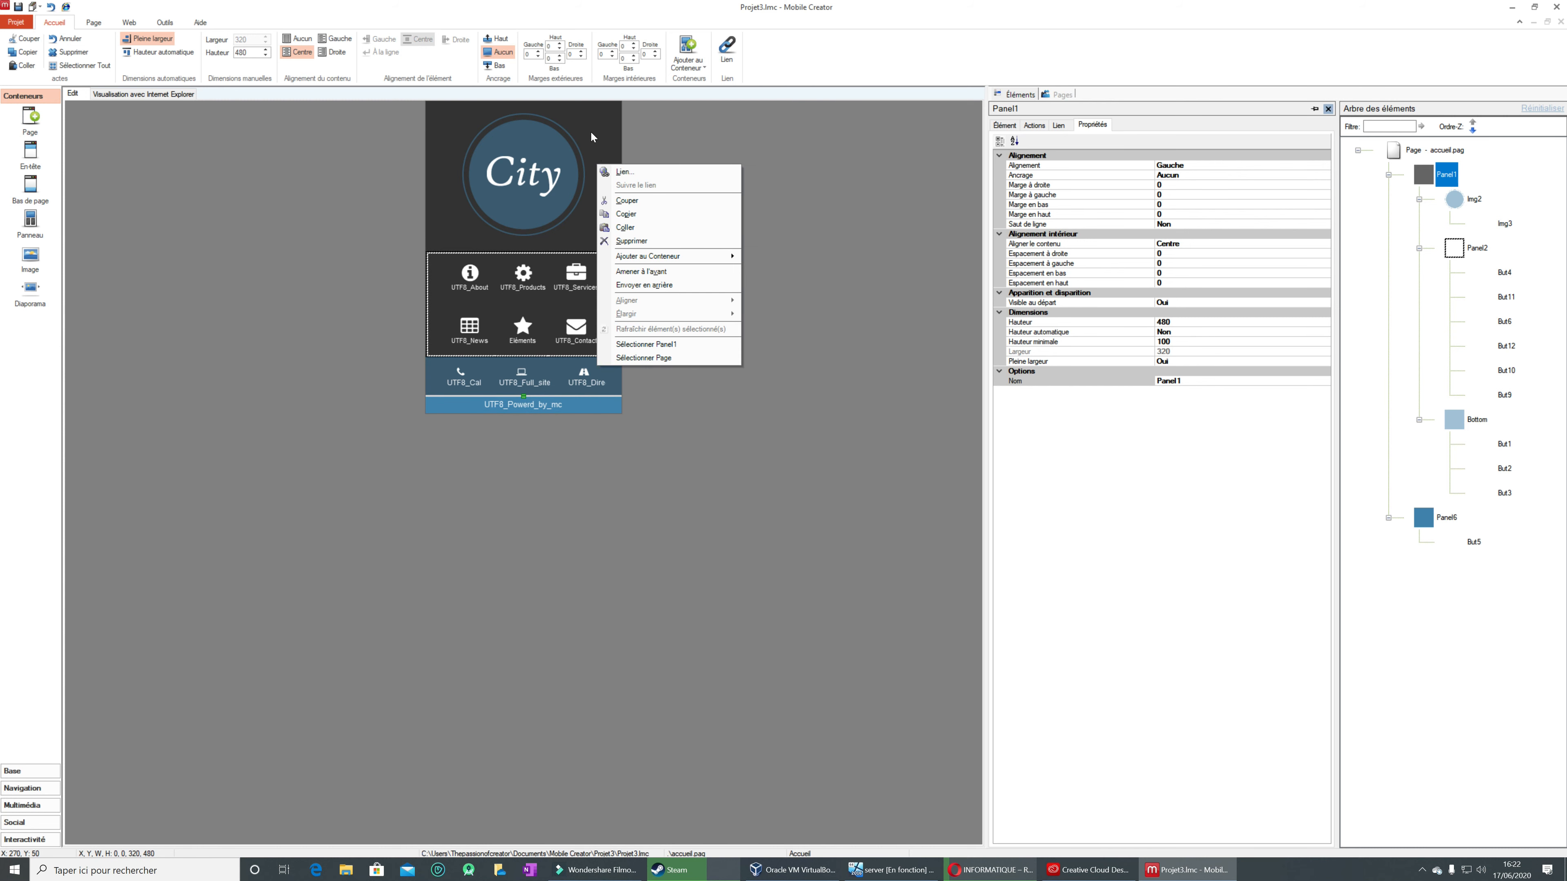
pyautogui.doubleClick(599, 122)
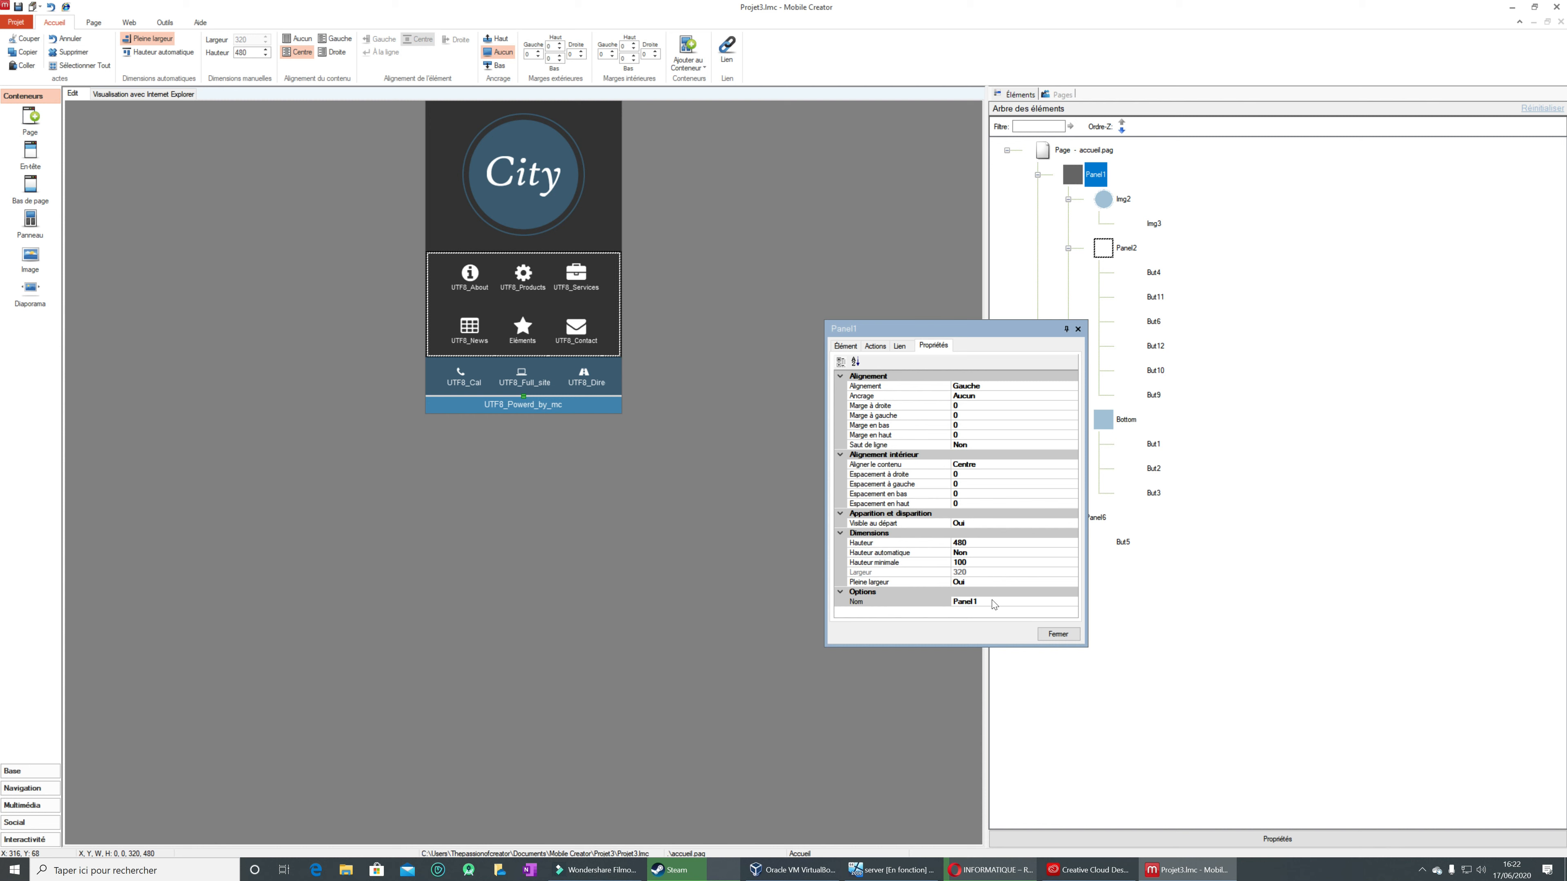
pyautogui.click(849, 347)
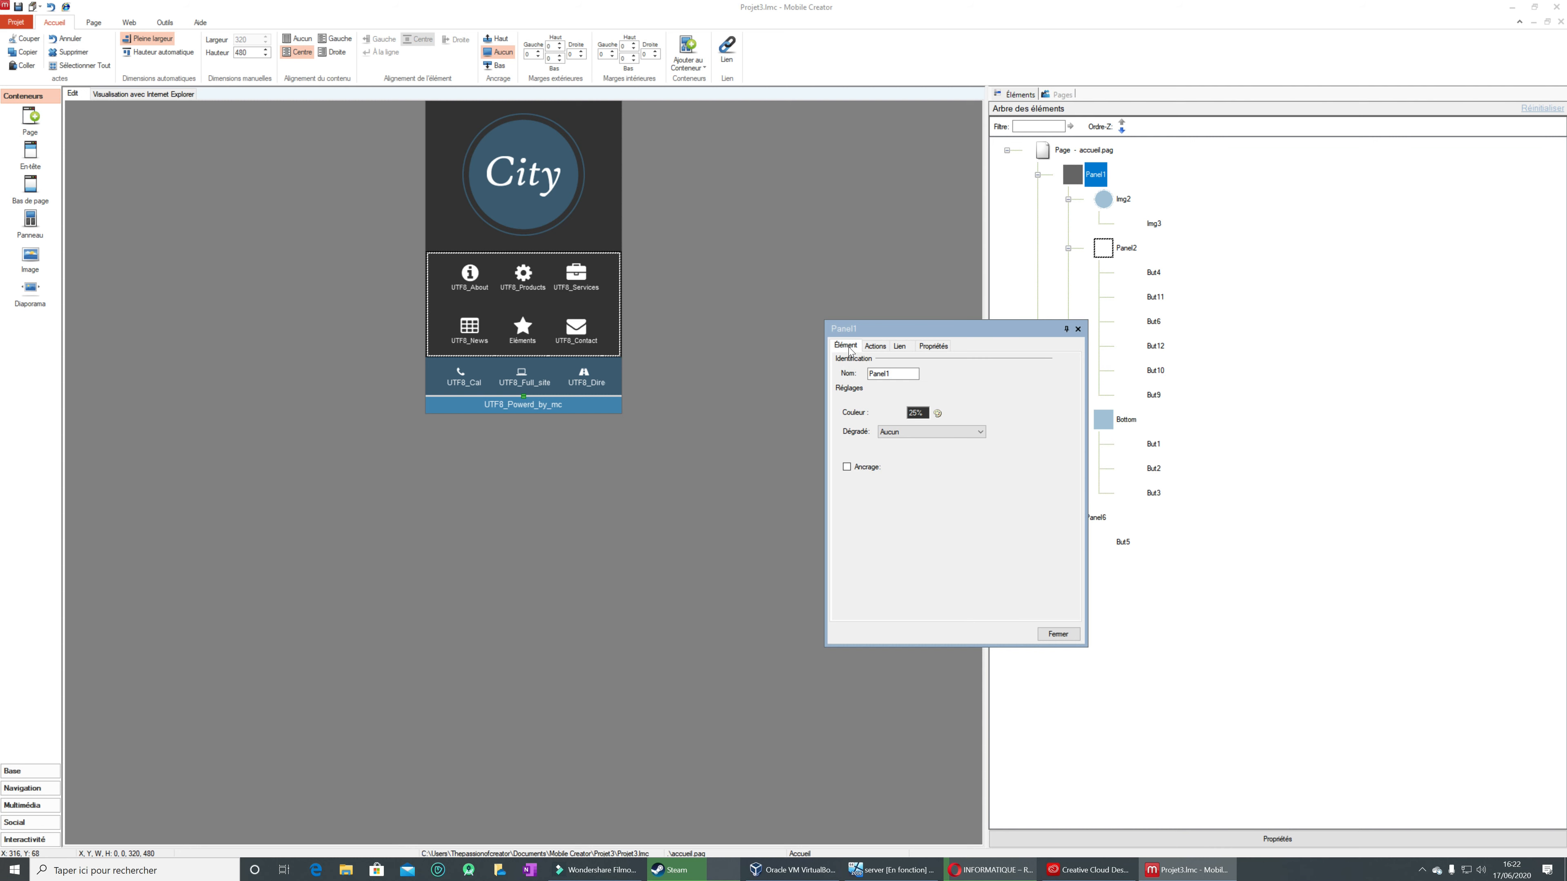
pyautogui.click(937, 414)
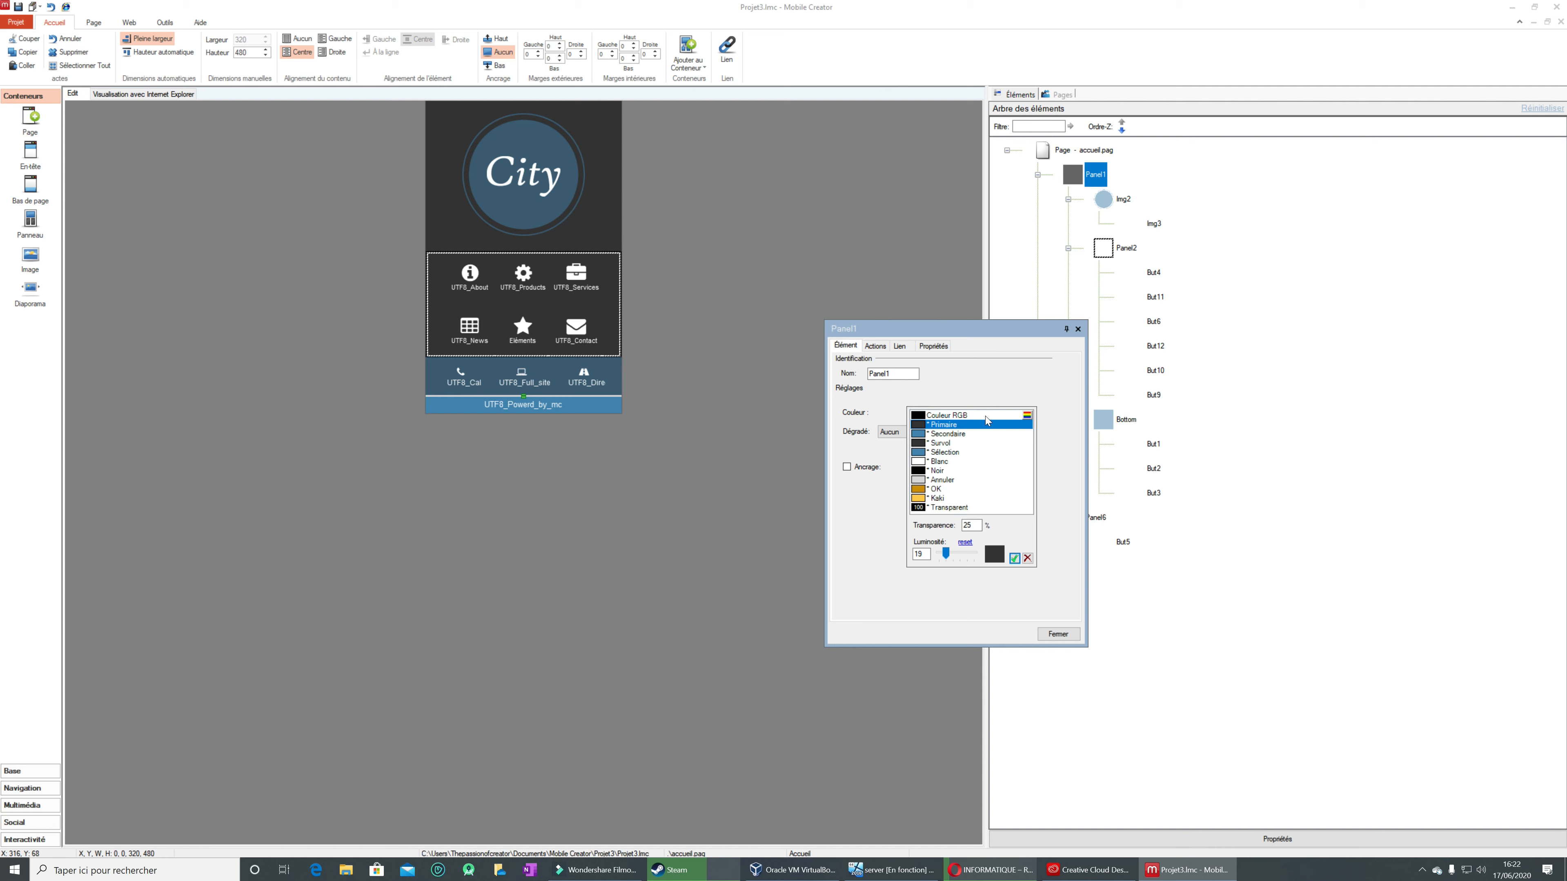
pyautogui.click(1027, 558)
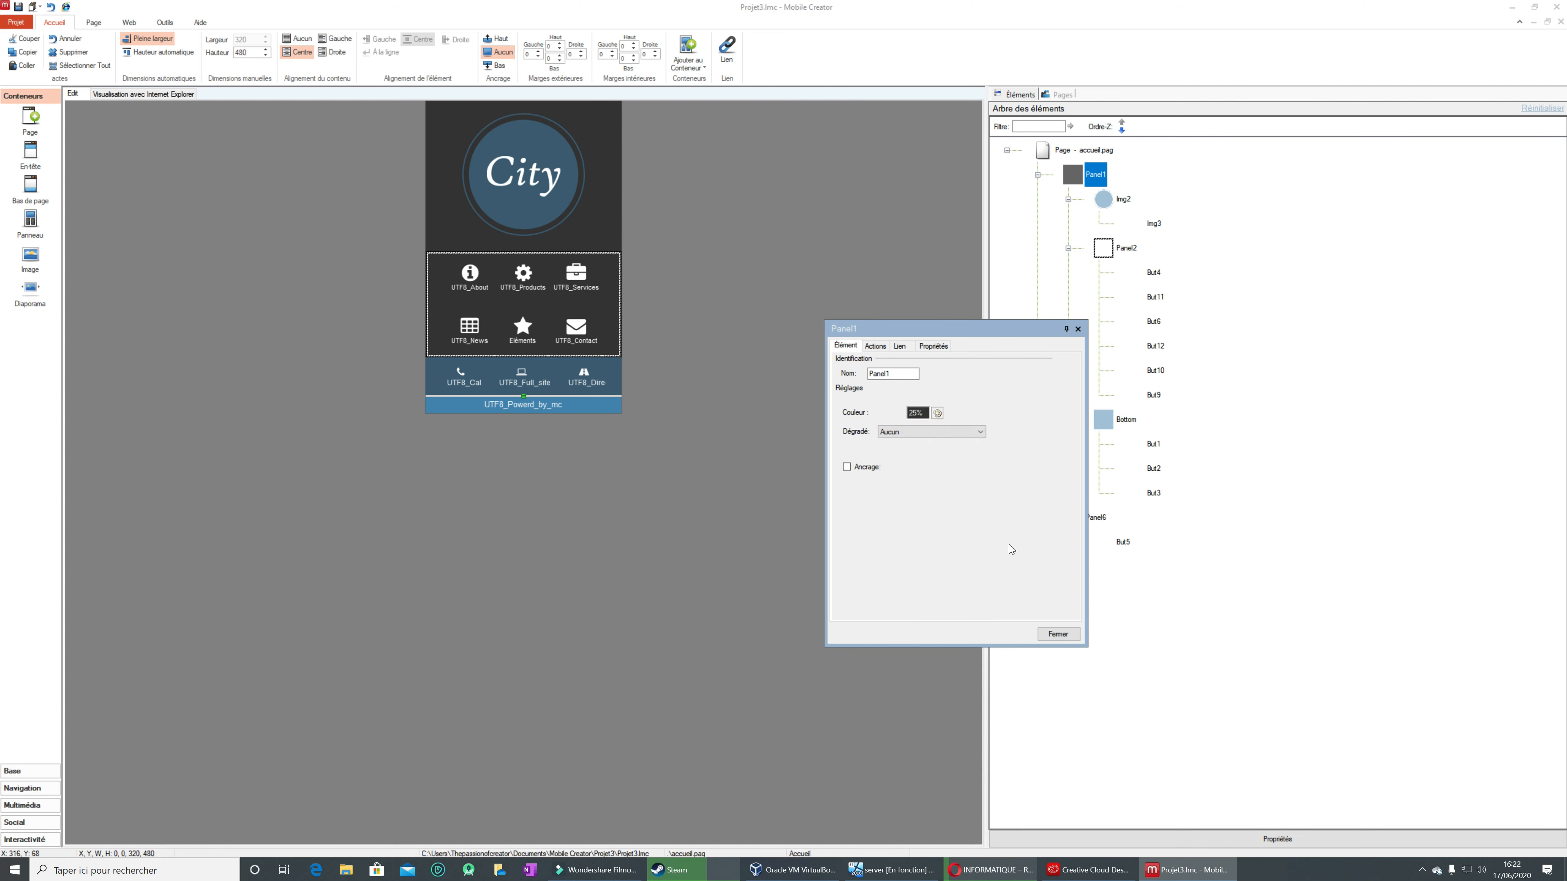
pyautogui.click(861, 472)
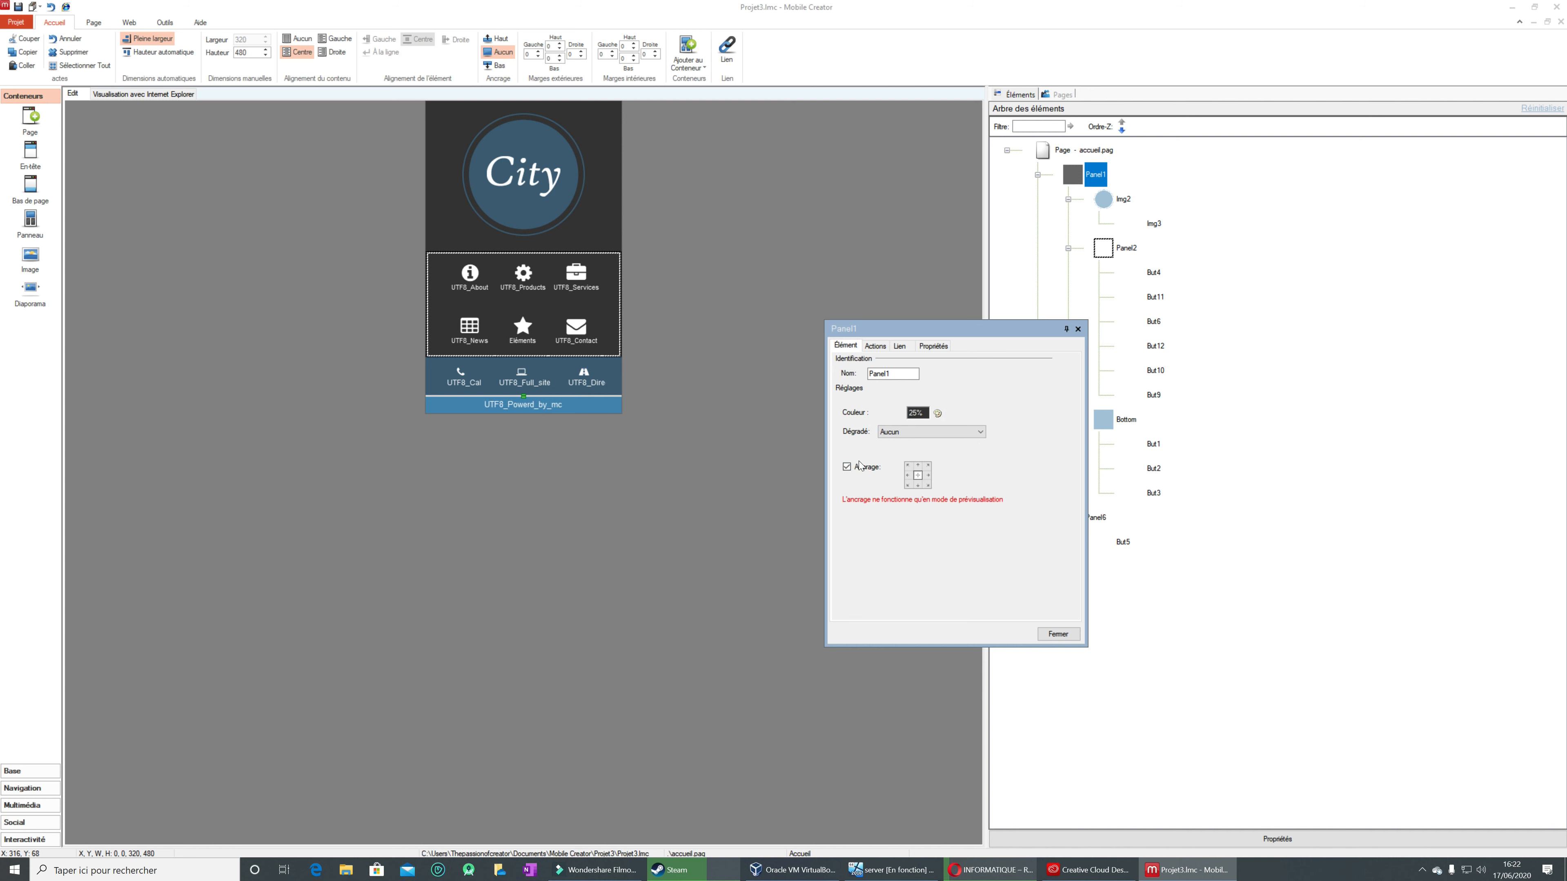
pyautogui.click(858, 466)
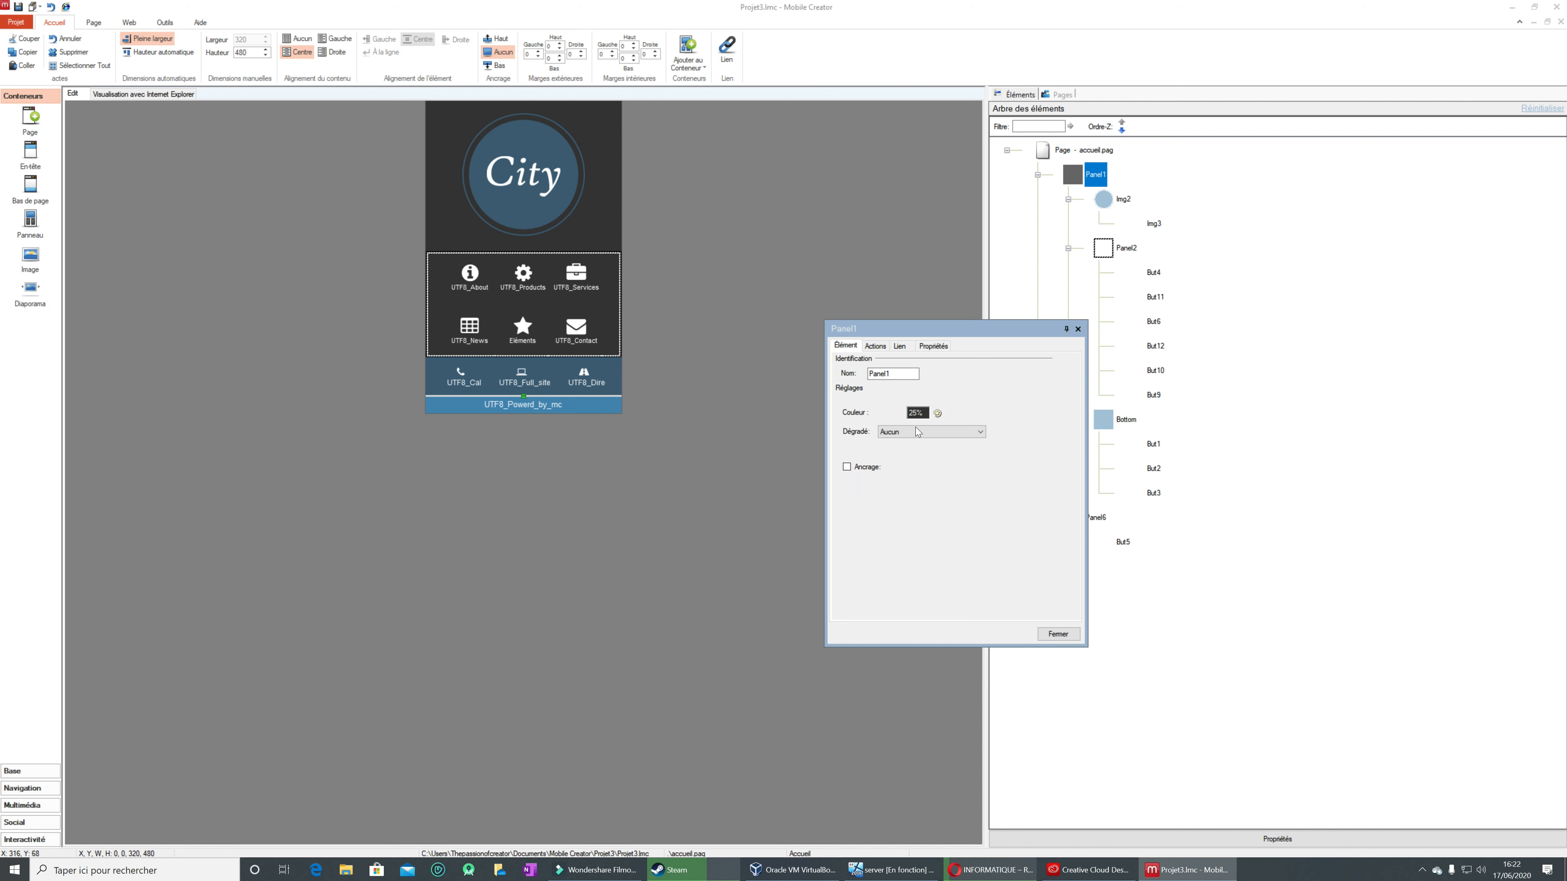
pyautogui.click(954, 434)
pyautogui.click(955, 434)
pyautogui.click(1079, 329)
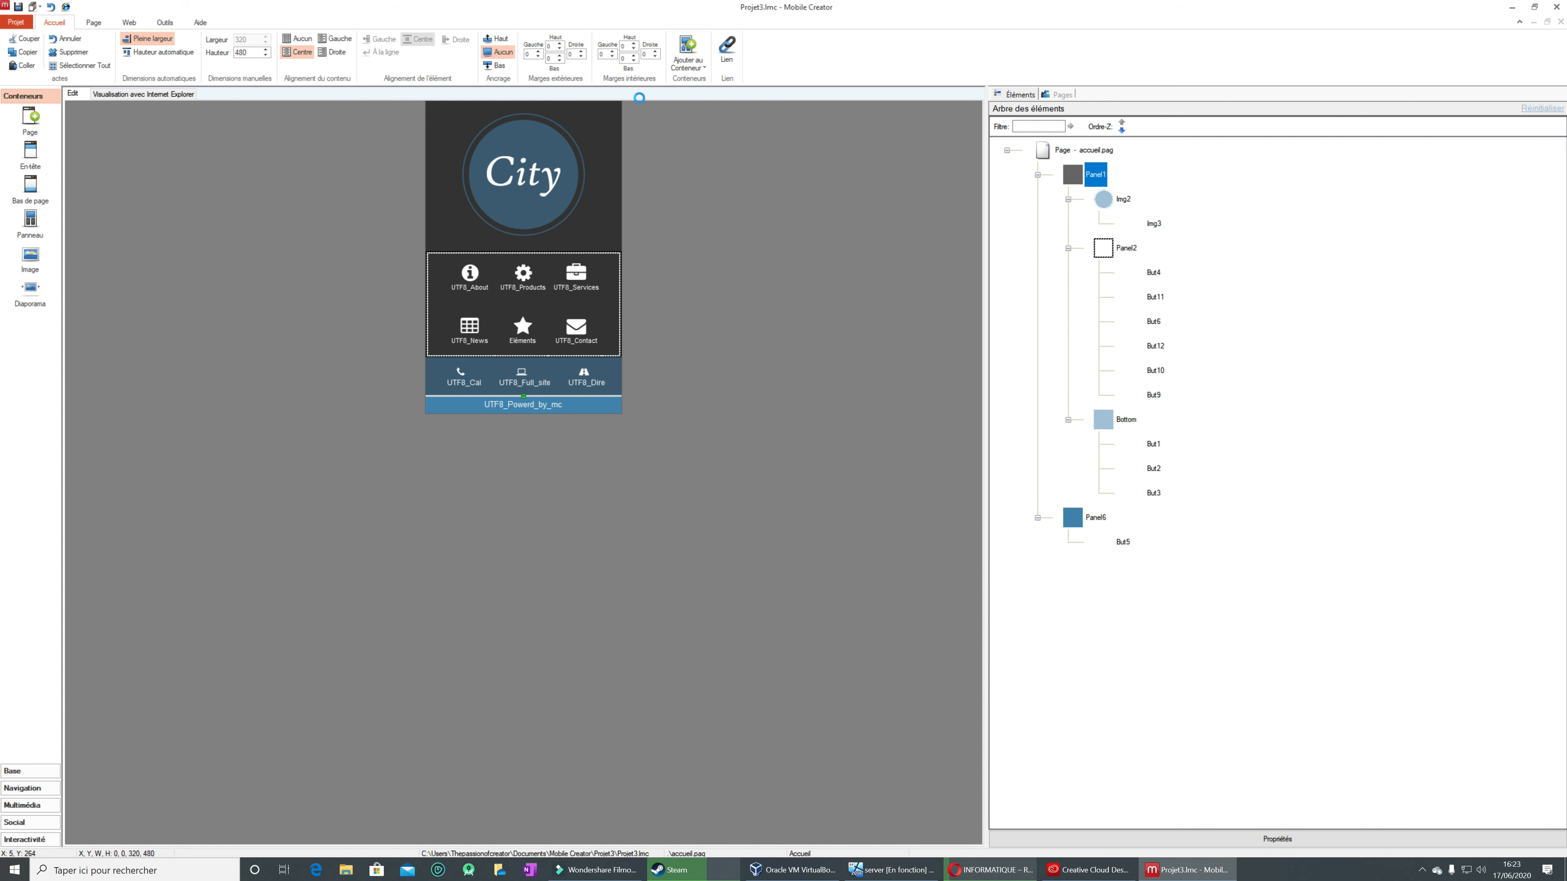
# Step: Reopen Panel1's properties window and dock it beside the element tree
pyautogui.click(1342, 845)
pyautogui.moveTo(999, 328); pyautogui.dragTo(1447, 528)
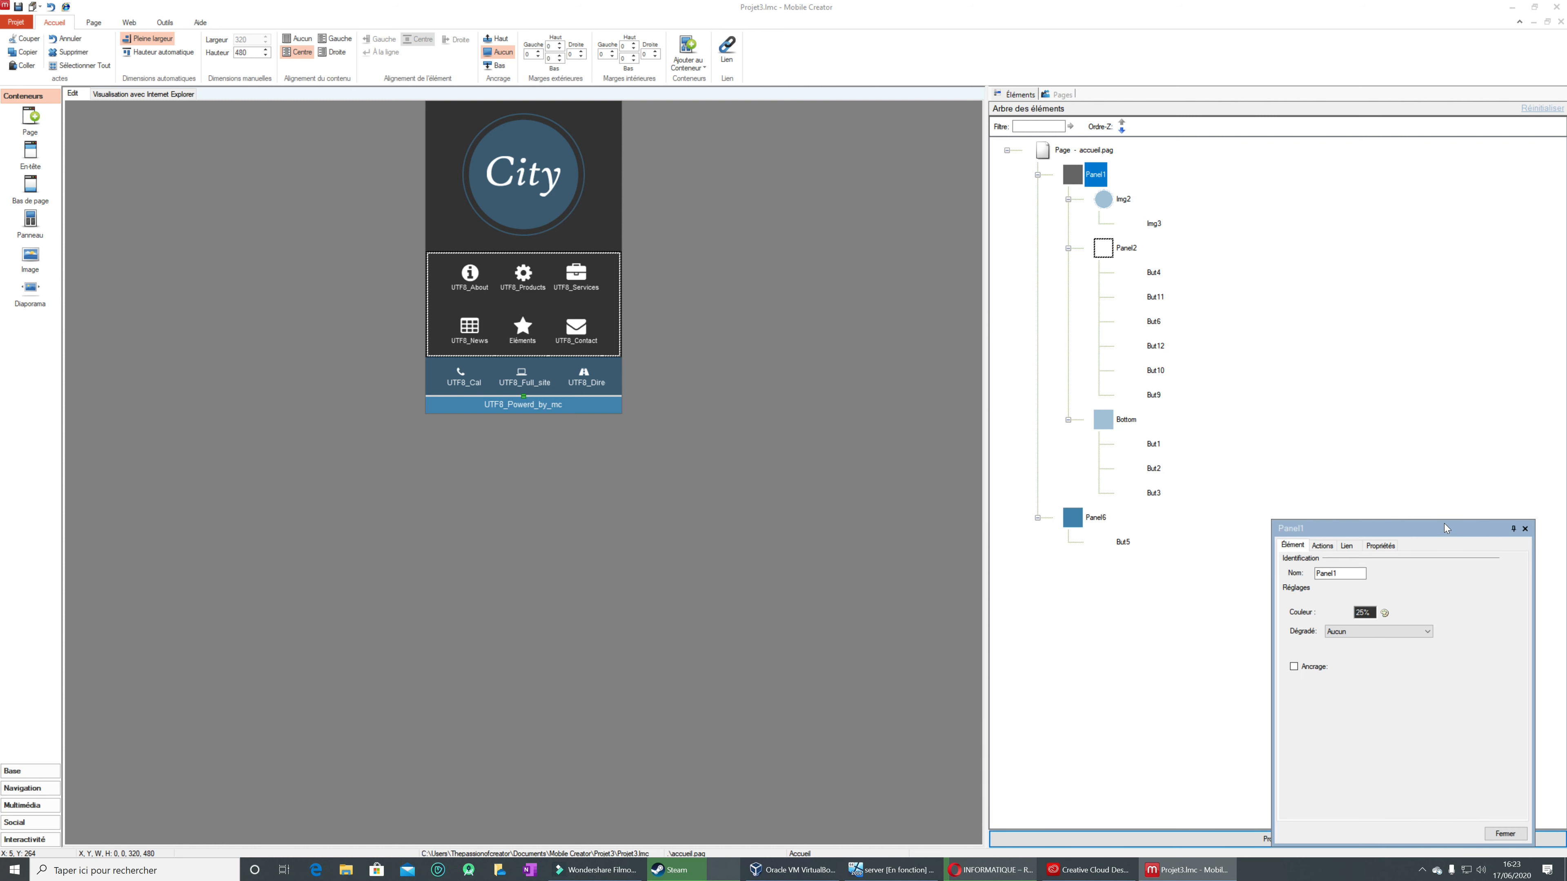
pyautogui.click(1514, 528)
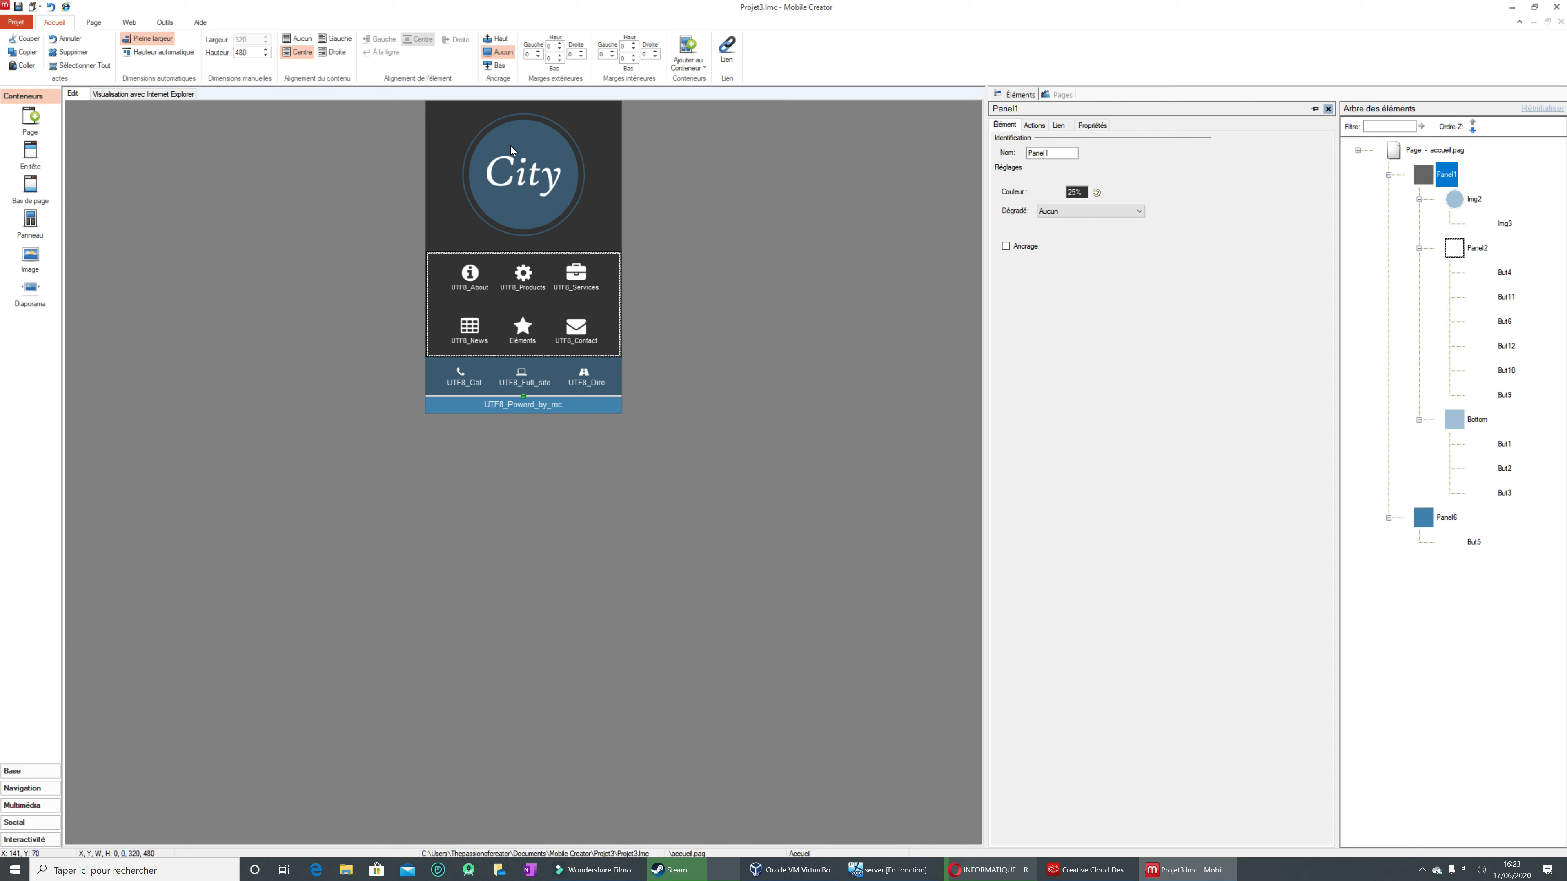
# Step: Replace the UTF8_About button's text label
pyautogui.click(481, 272)
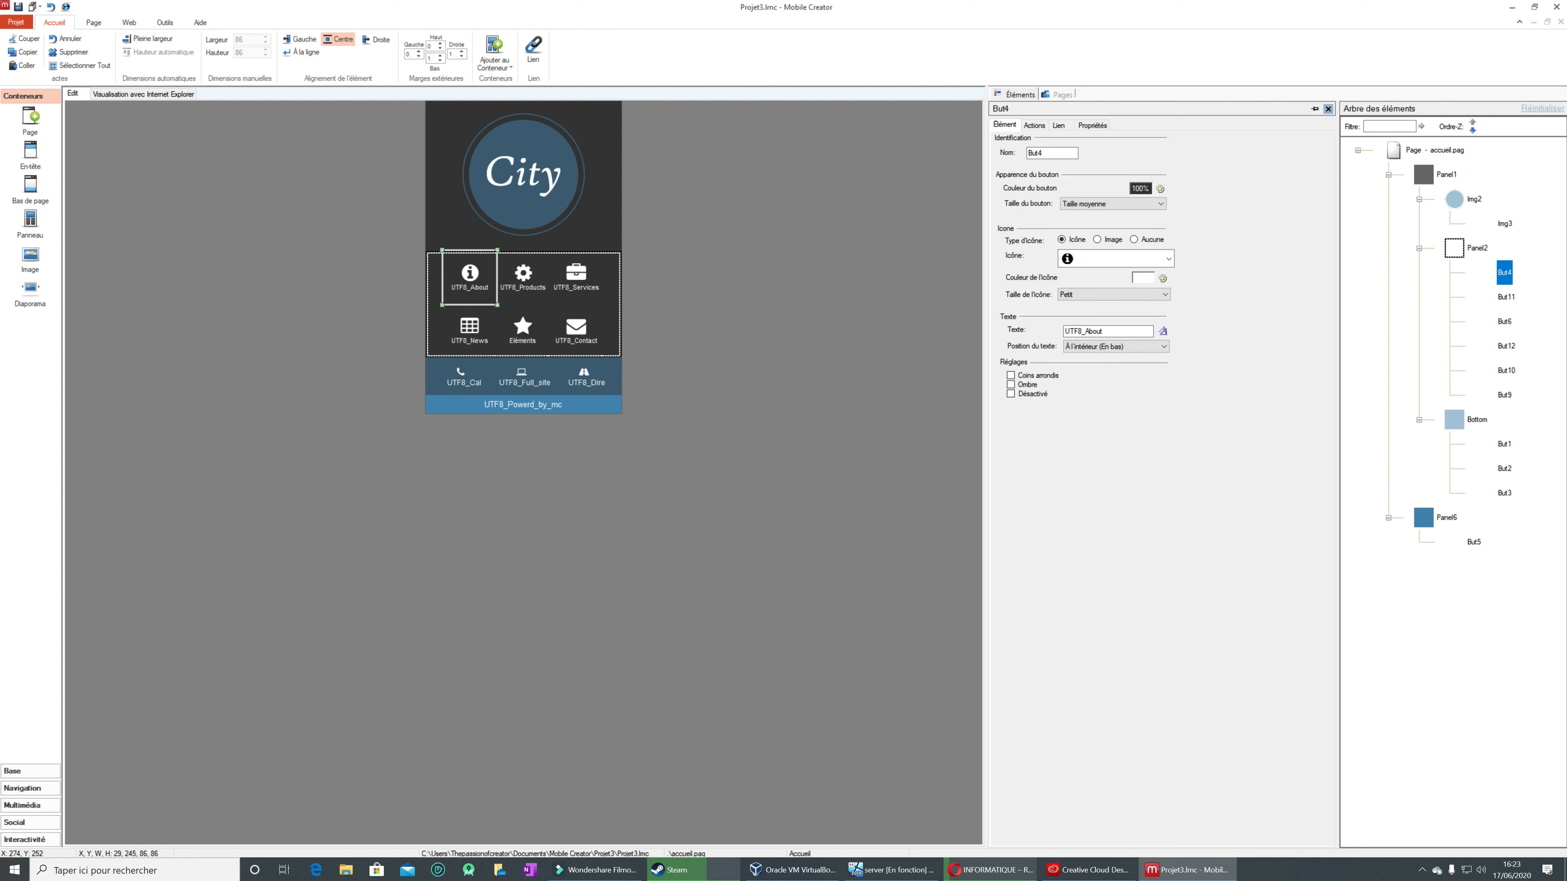
pyautogui.moveTo(1105, 332); pyautogui.dragTo(1070, 331)
pyautogui.press('BackSpace')
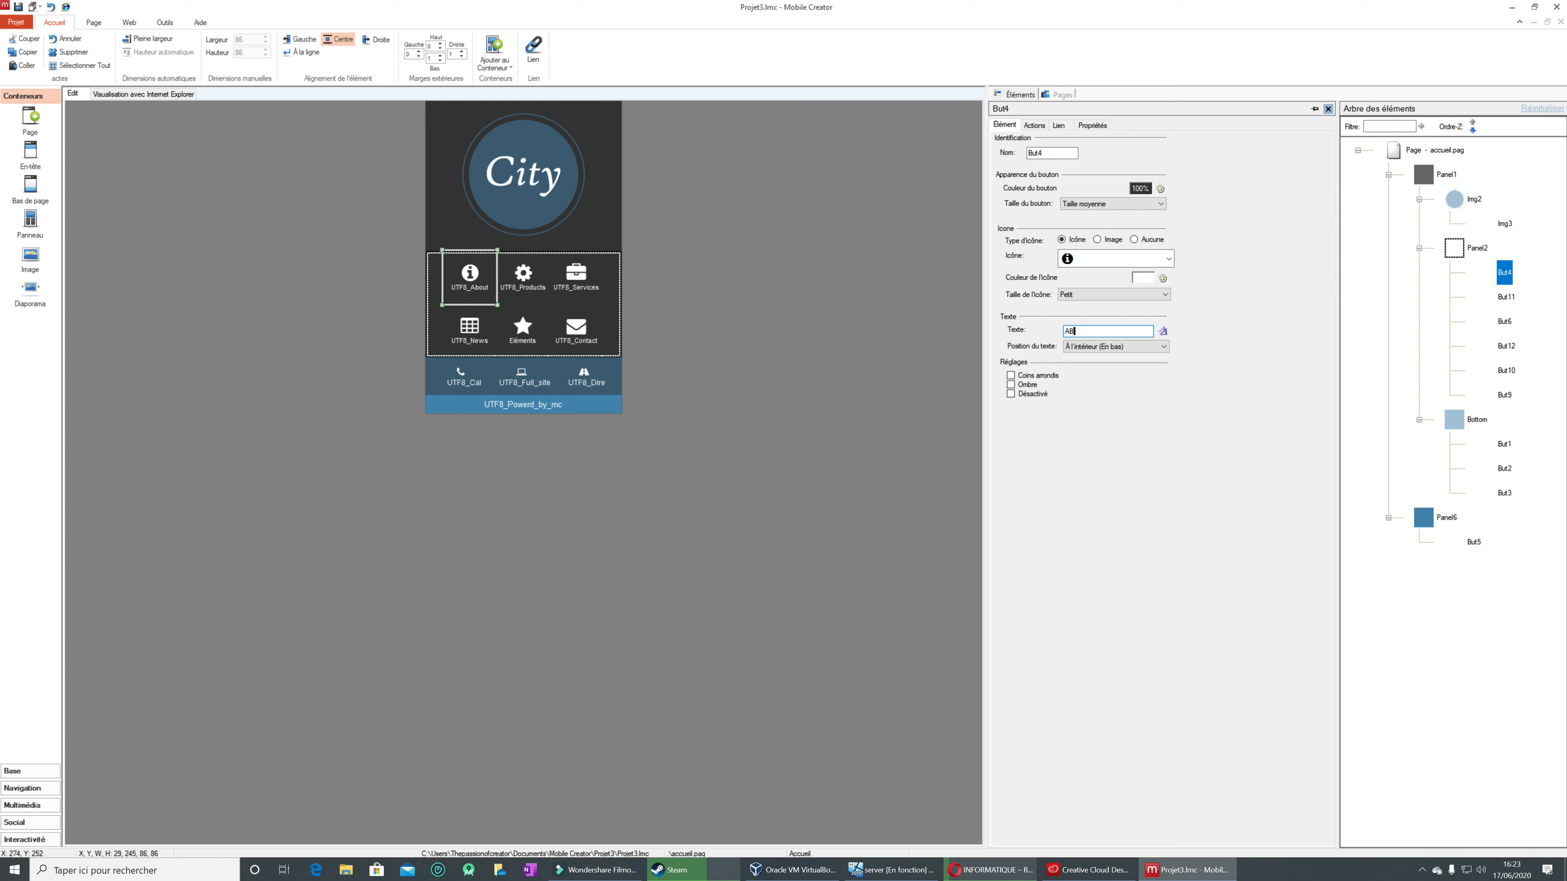
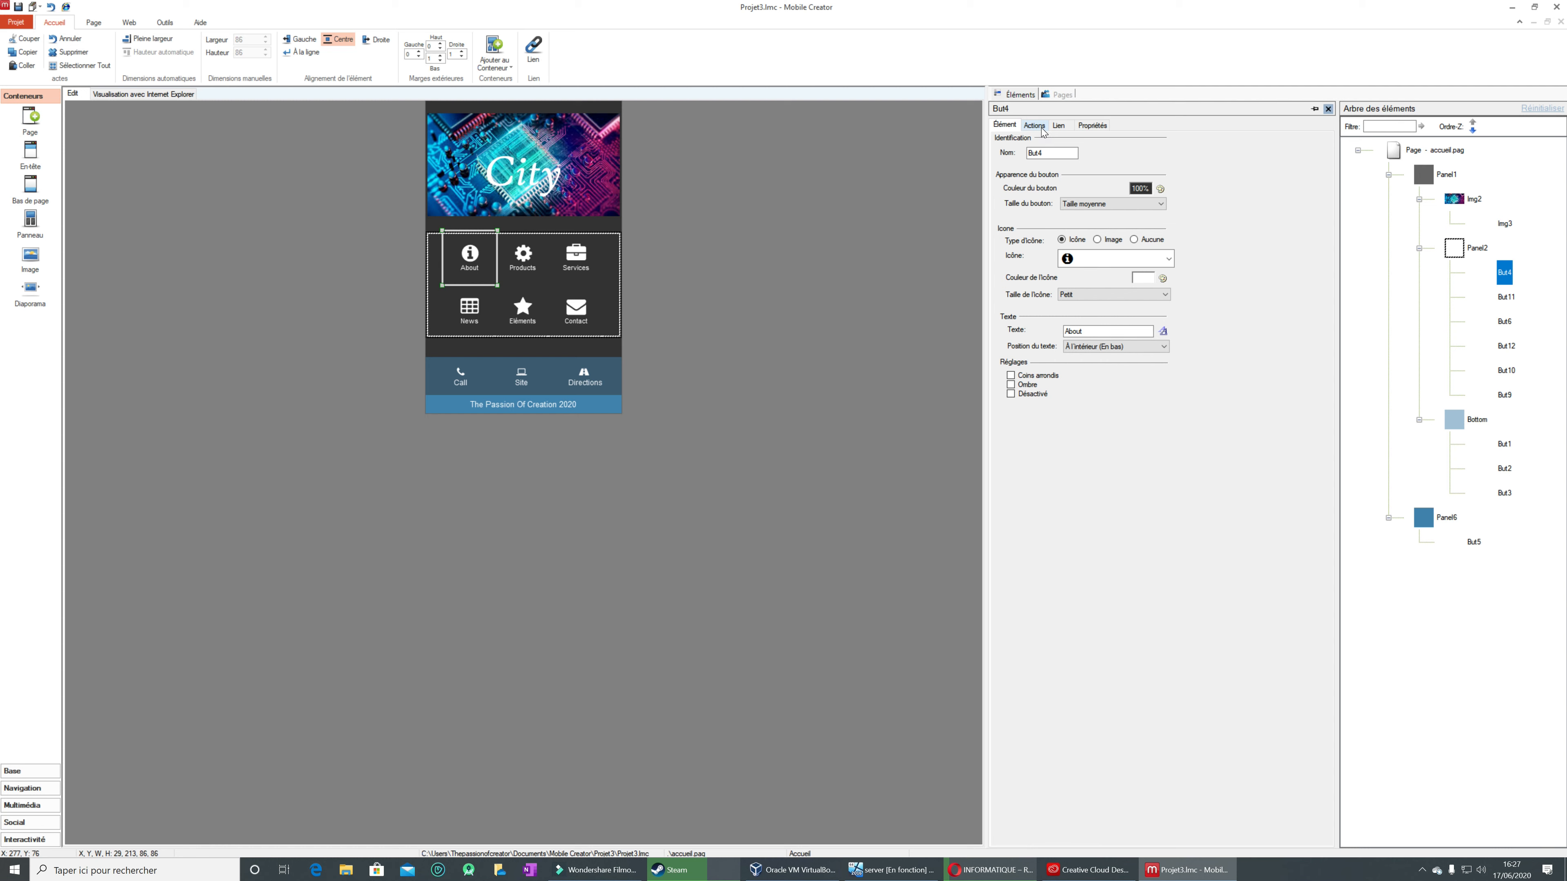
# Step: Link the About button to a new page created from the À Propos page template with the City 01 palette
pyautogui.click(1057, 127)
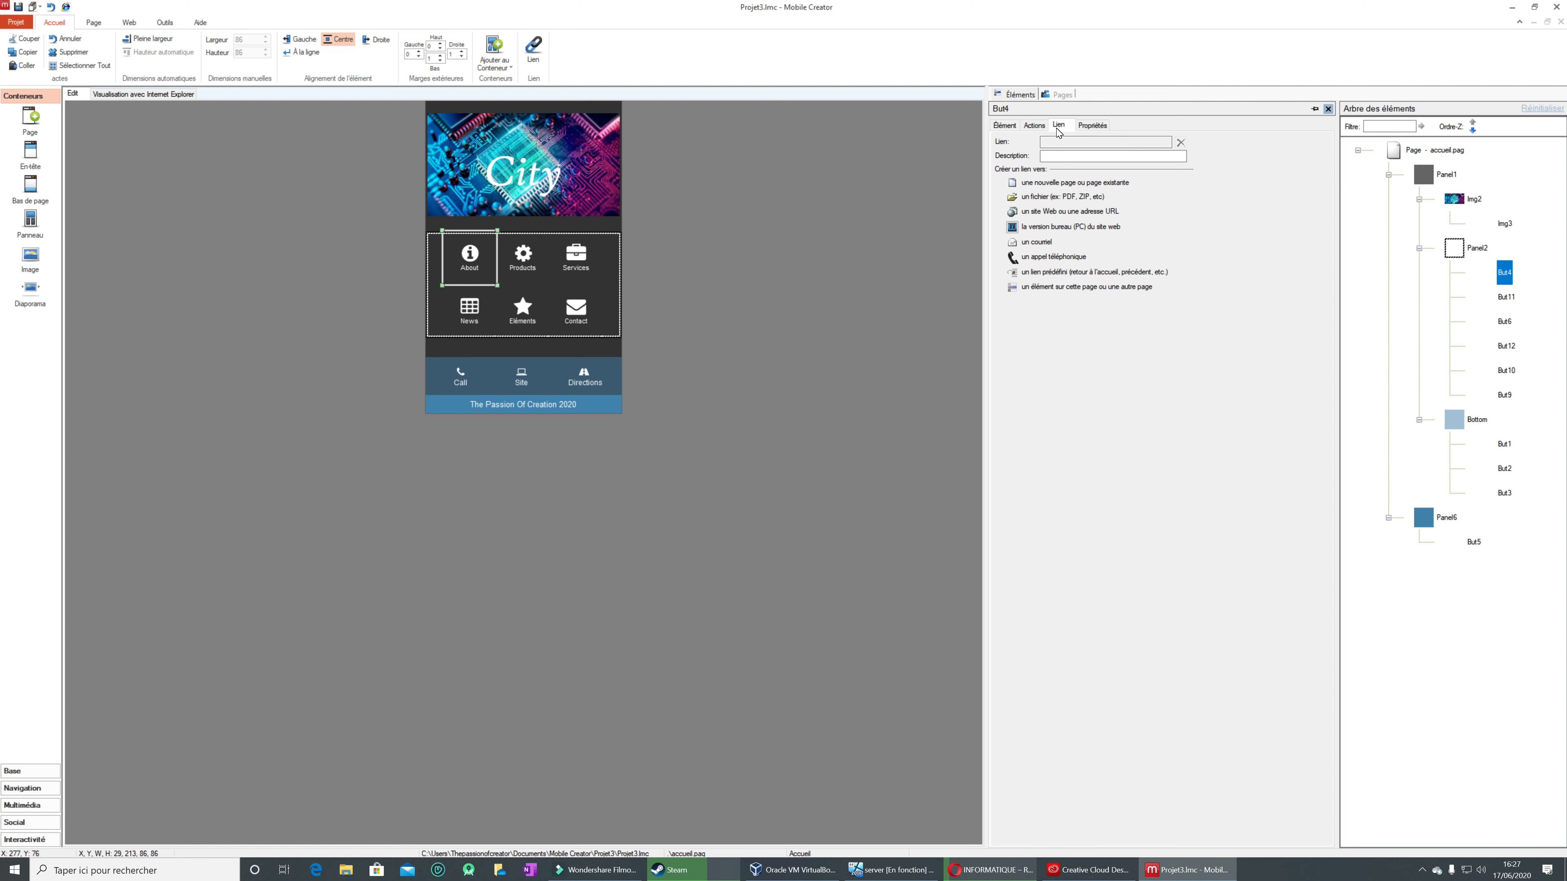
pyautogui.click(1015, 186)
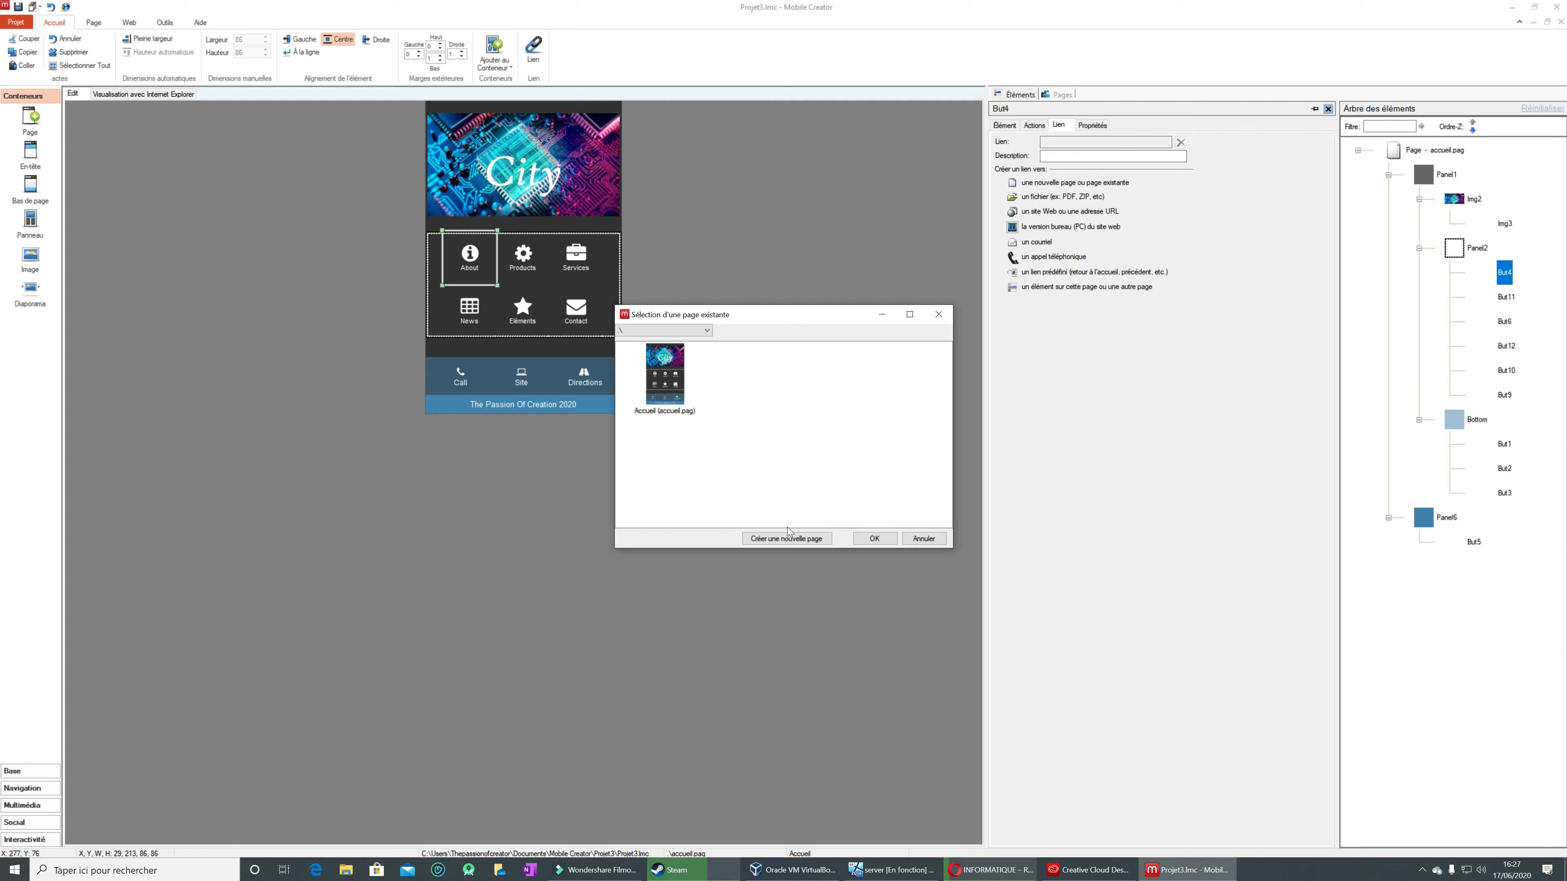
pyautogui.click(789, 541)
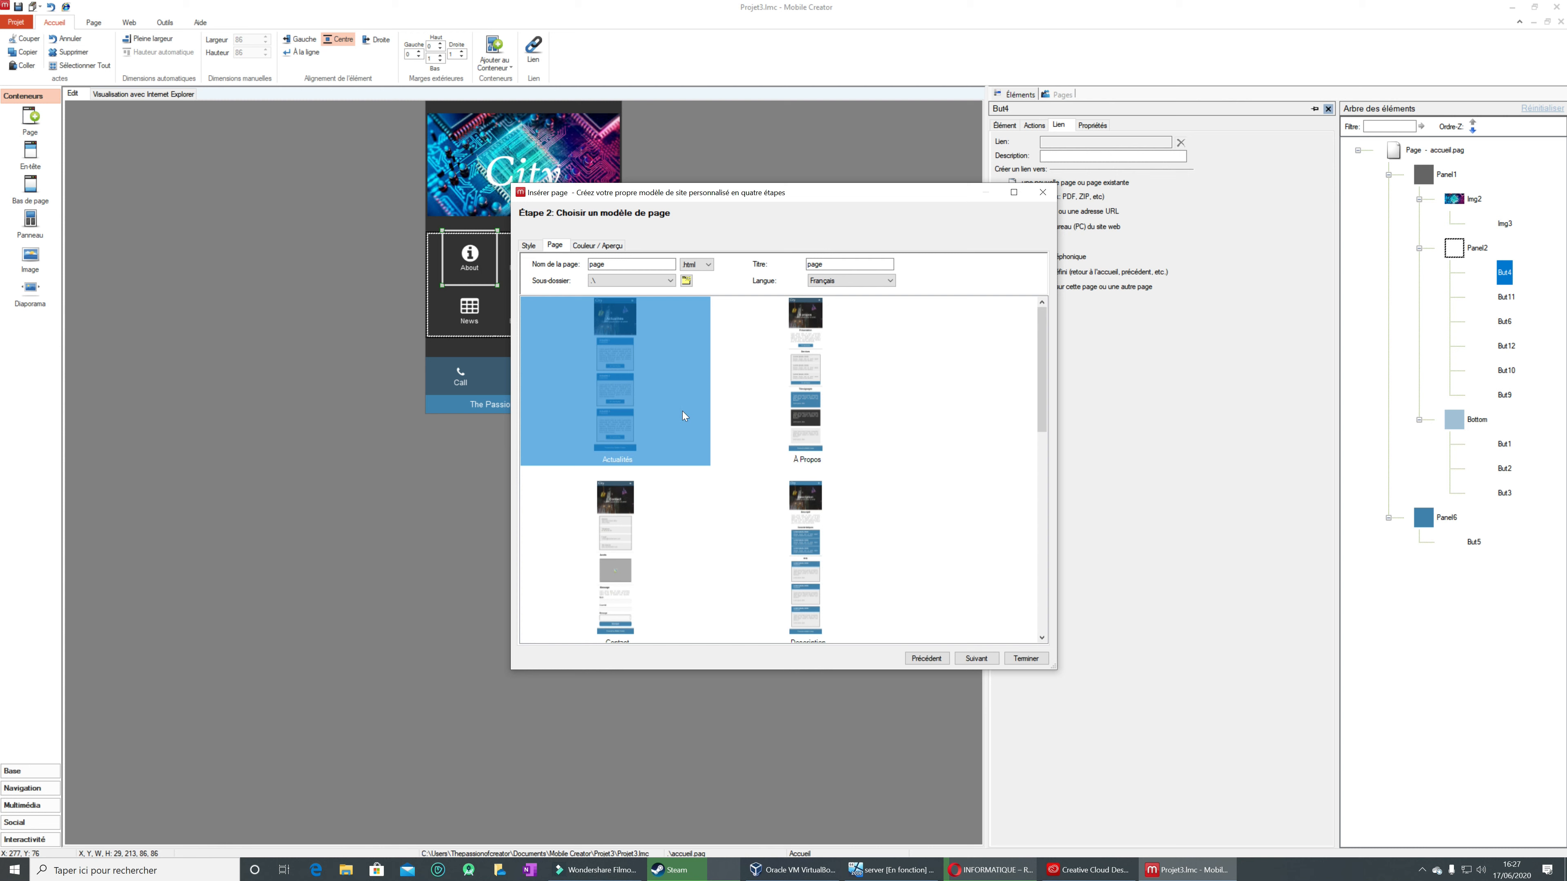
pyautogui.moveTo(1040, 347); pyautogui.dragTo(1004, 343)
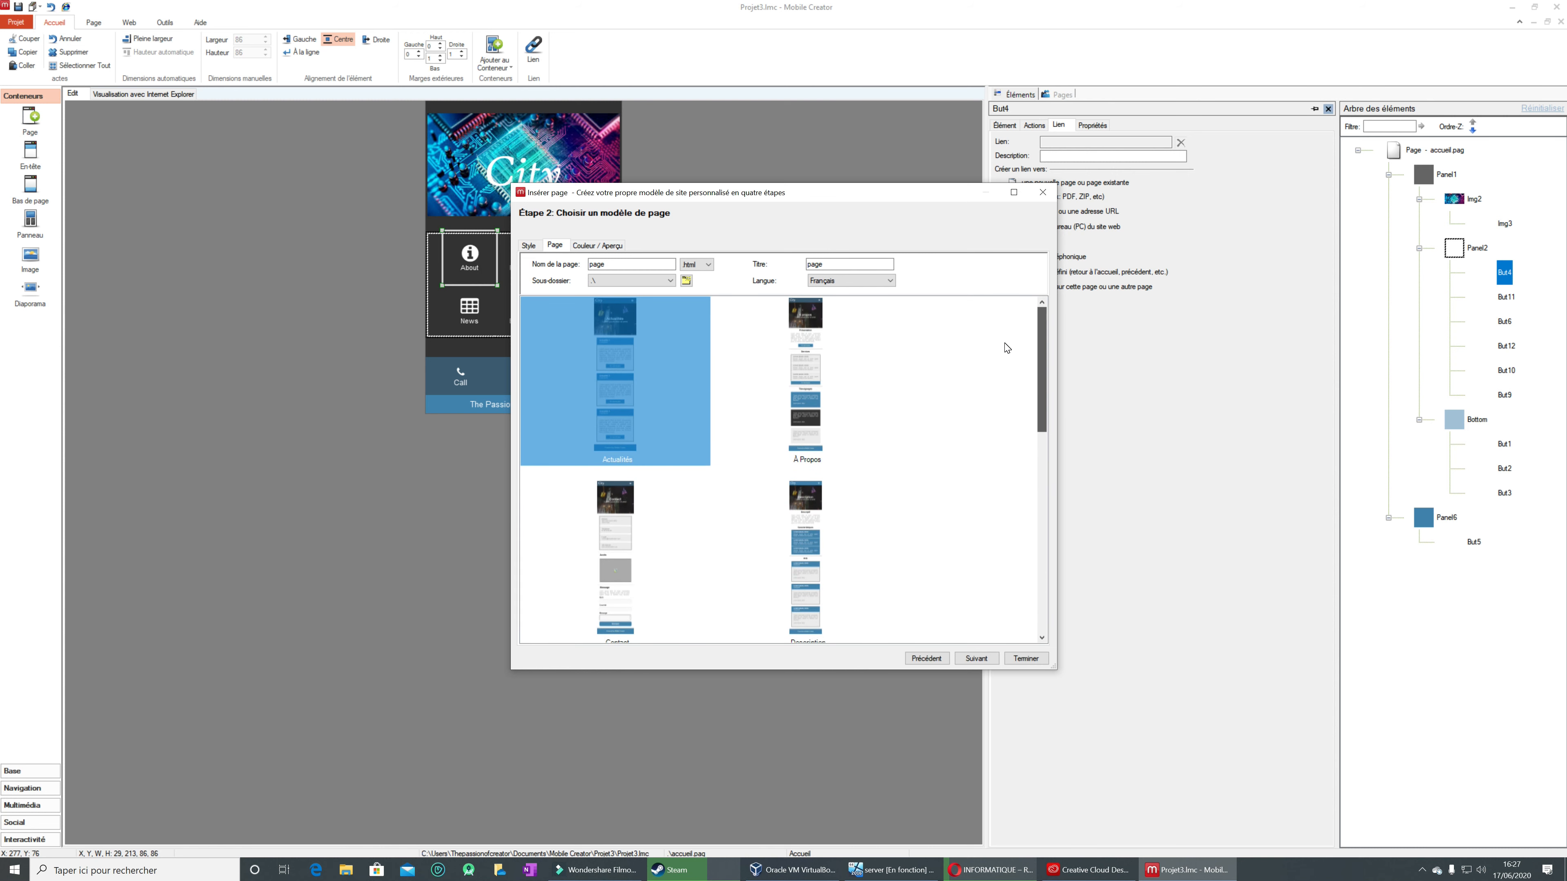
pyautogui.click(801, 381)
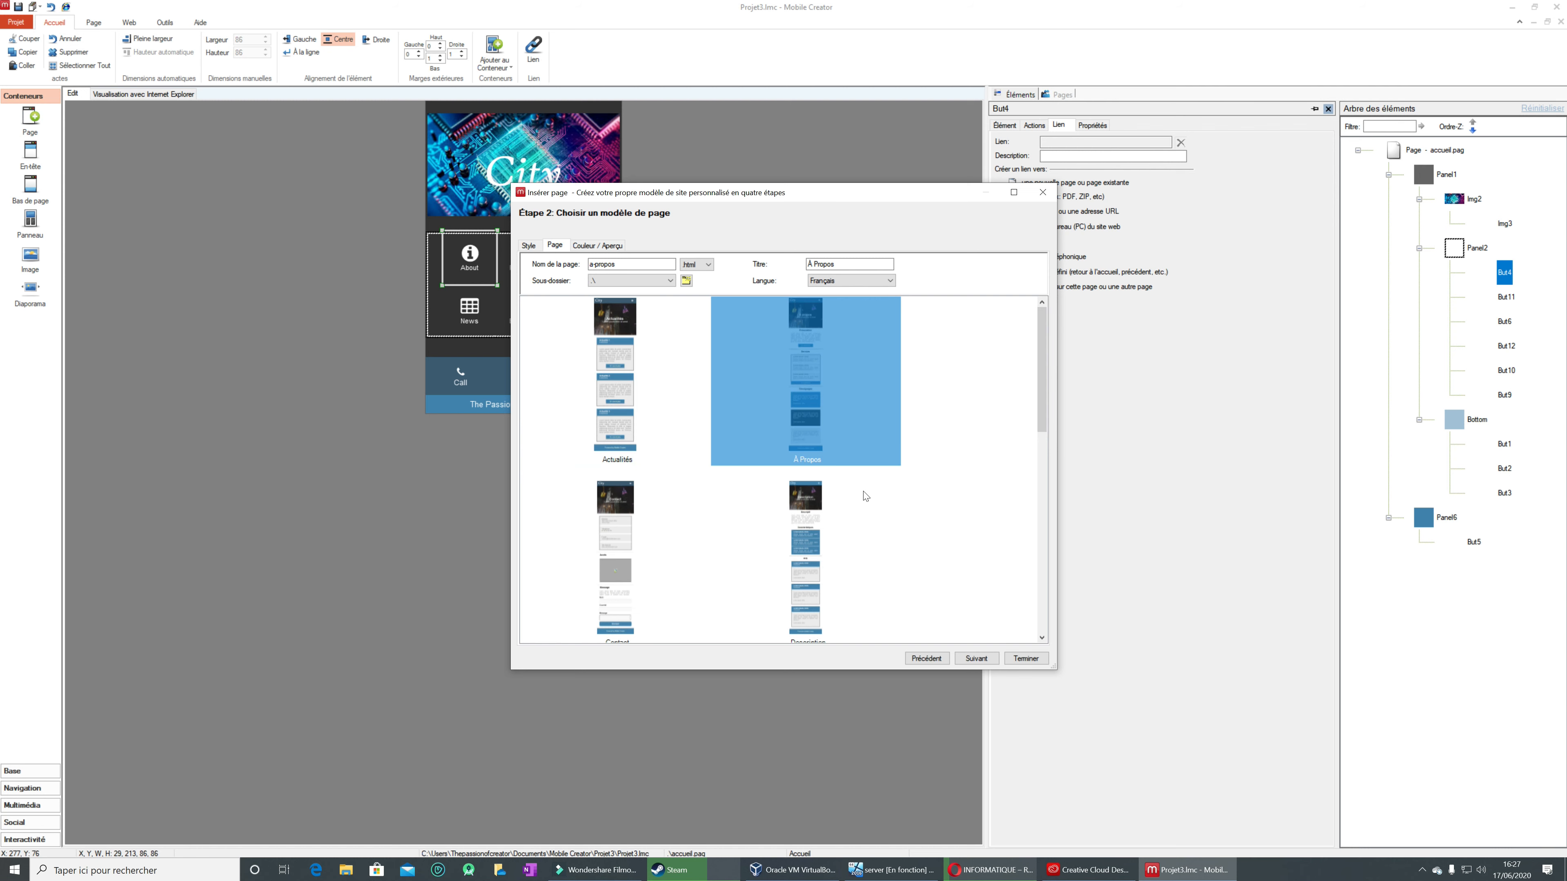
pyautogui.click(986, 659)
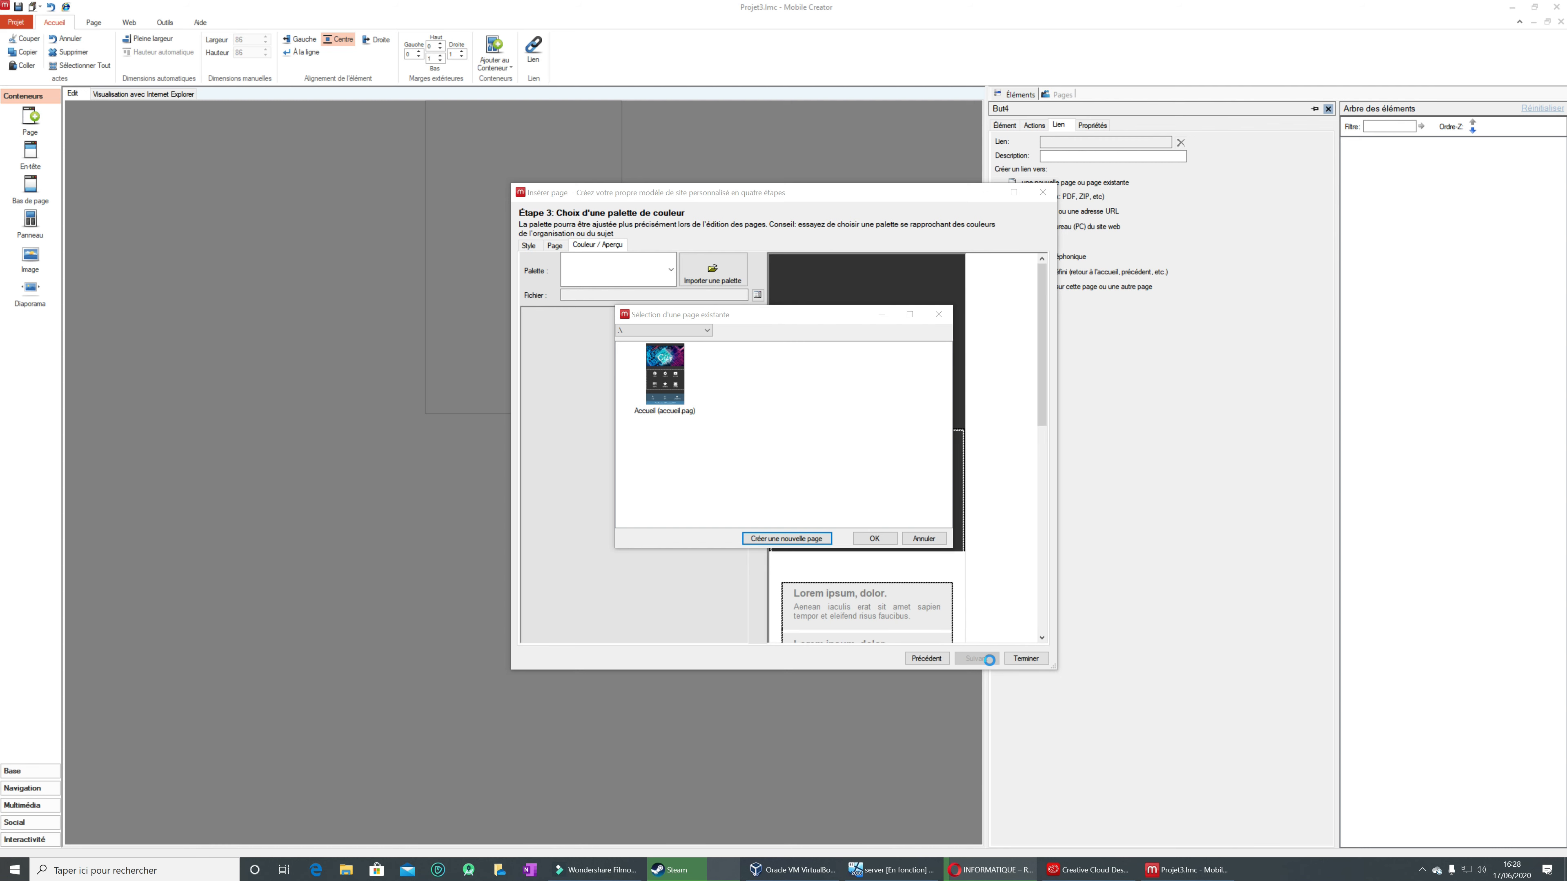
pyautogui.click(874, 538)
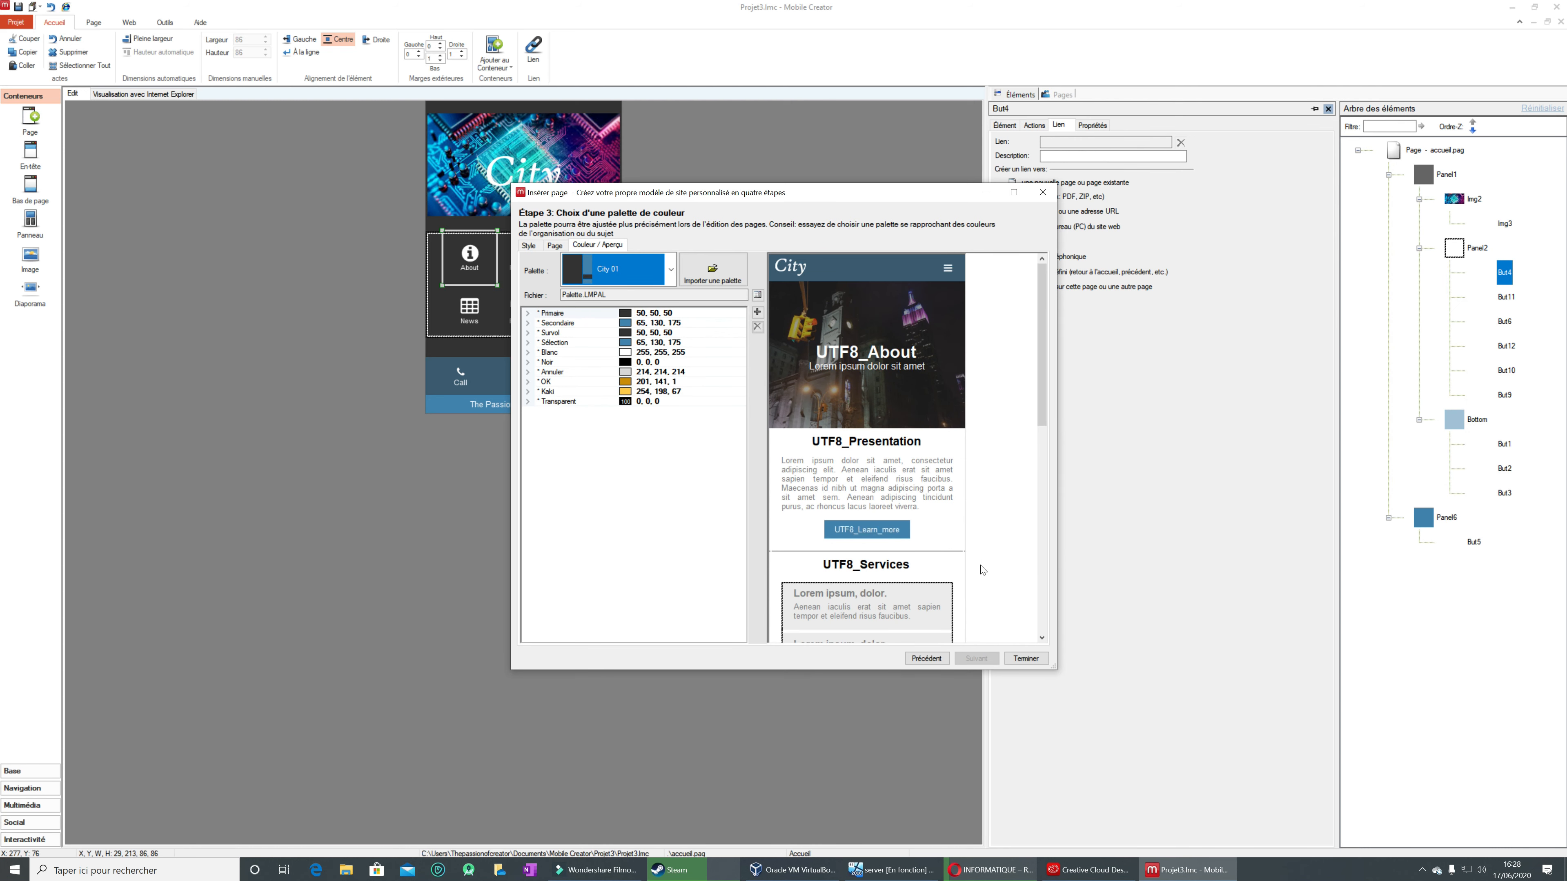
pyautogui.click(1024, 659)
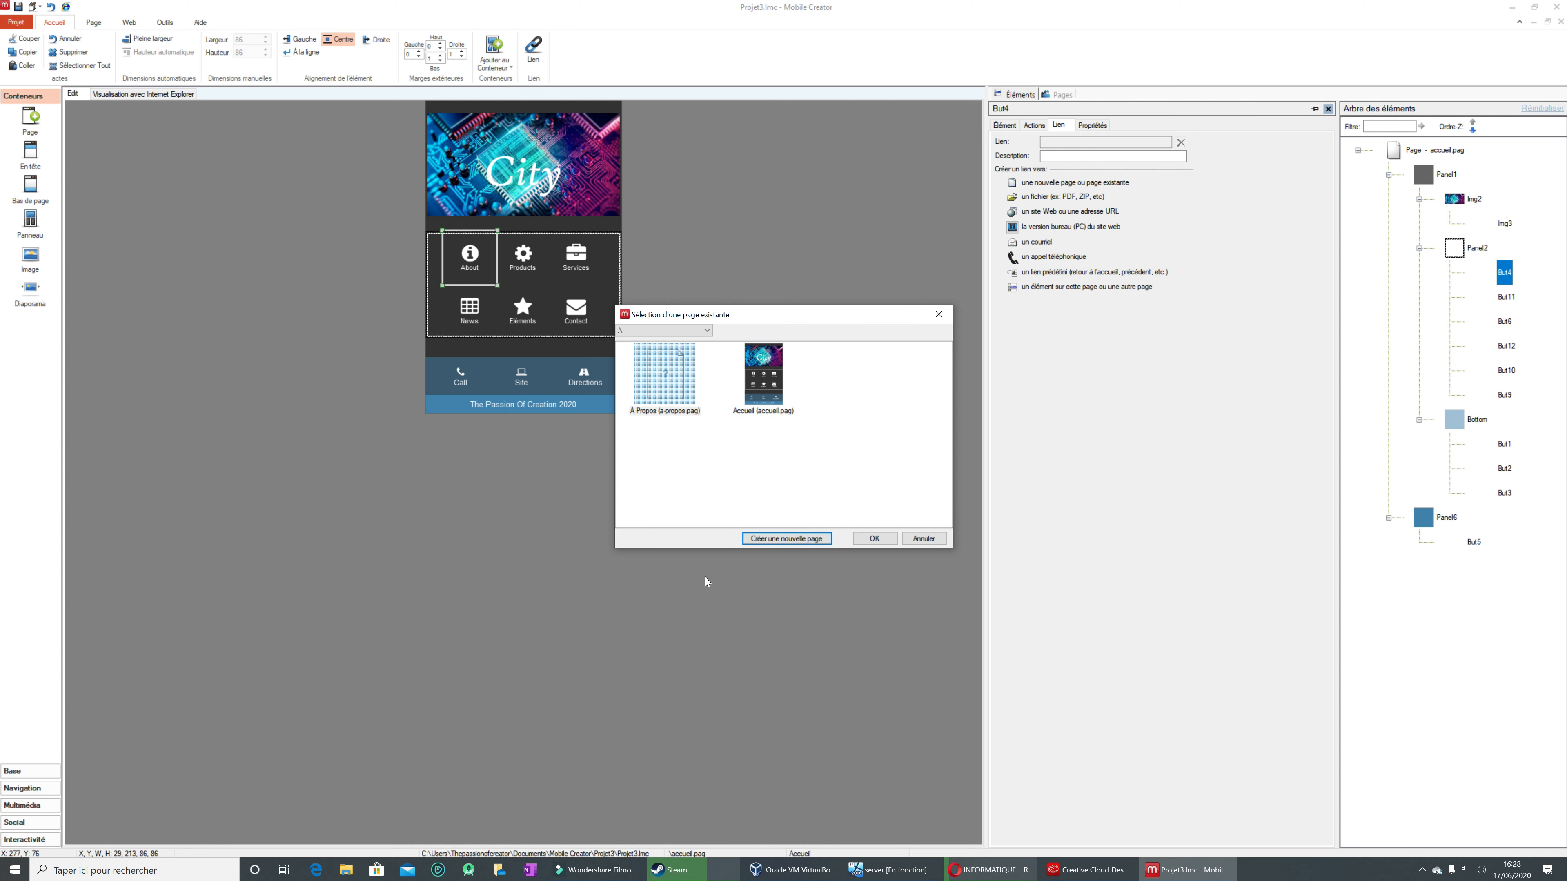
pyautogui.click(873, 538)
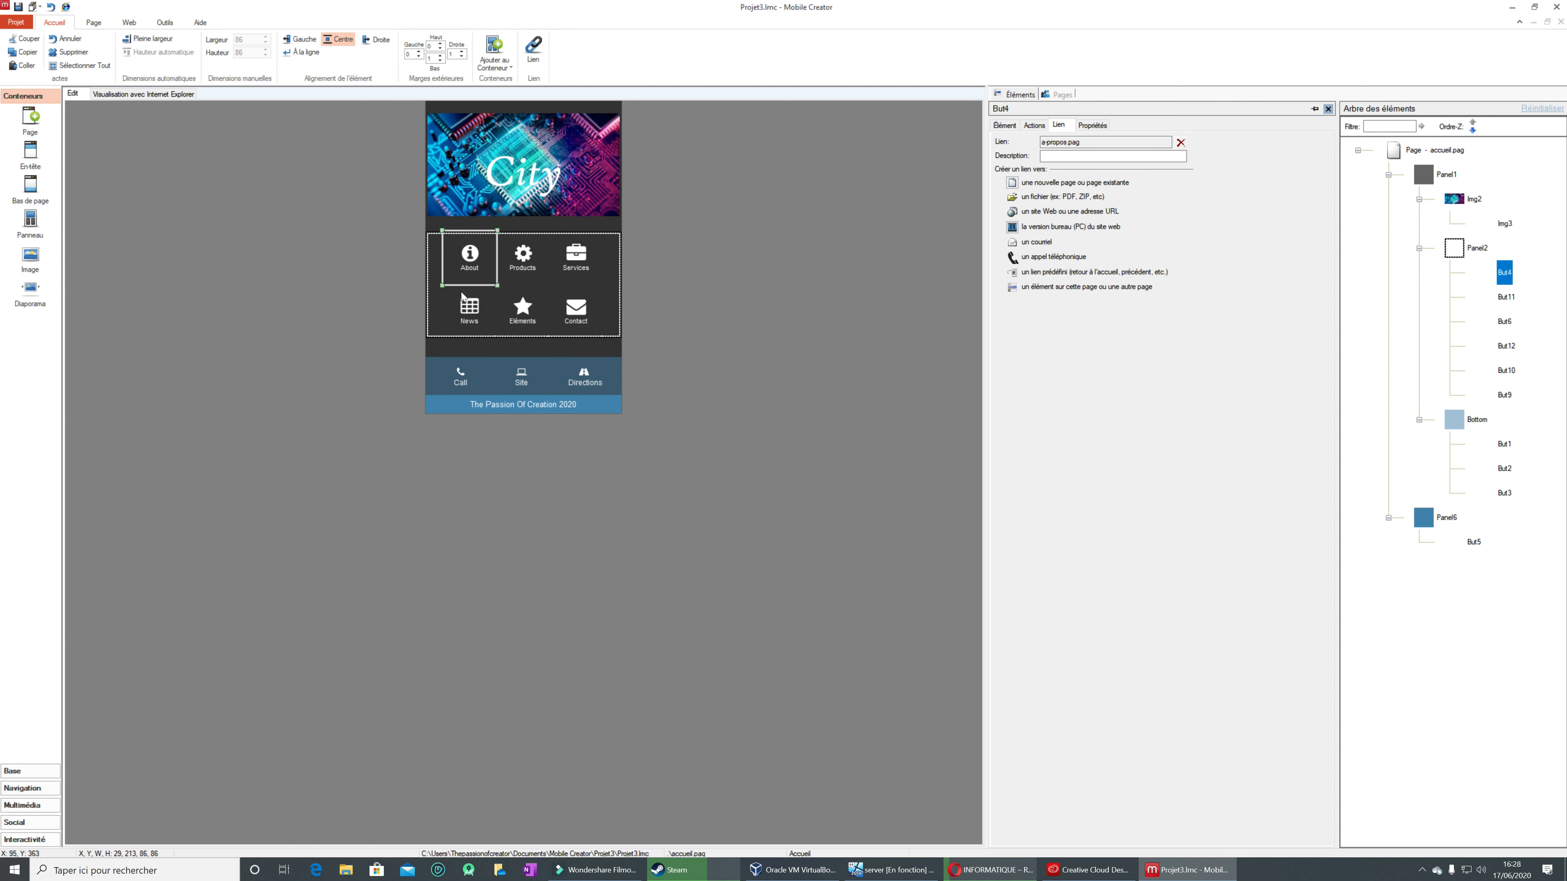
# Step: Link the Products button to a new page created from the Produits page template with the City 01 palette
pyautogui.click(515, 269)
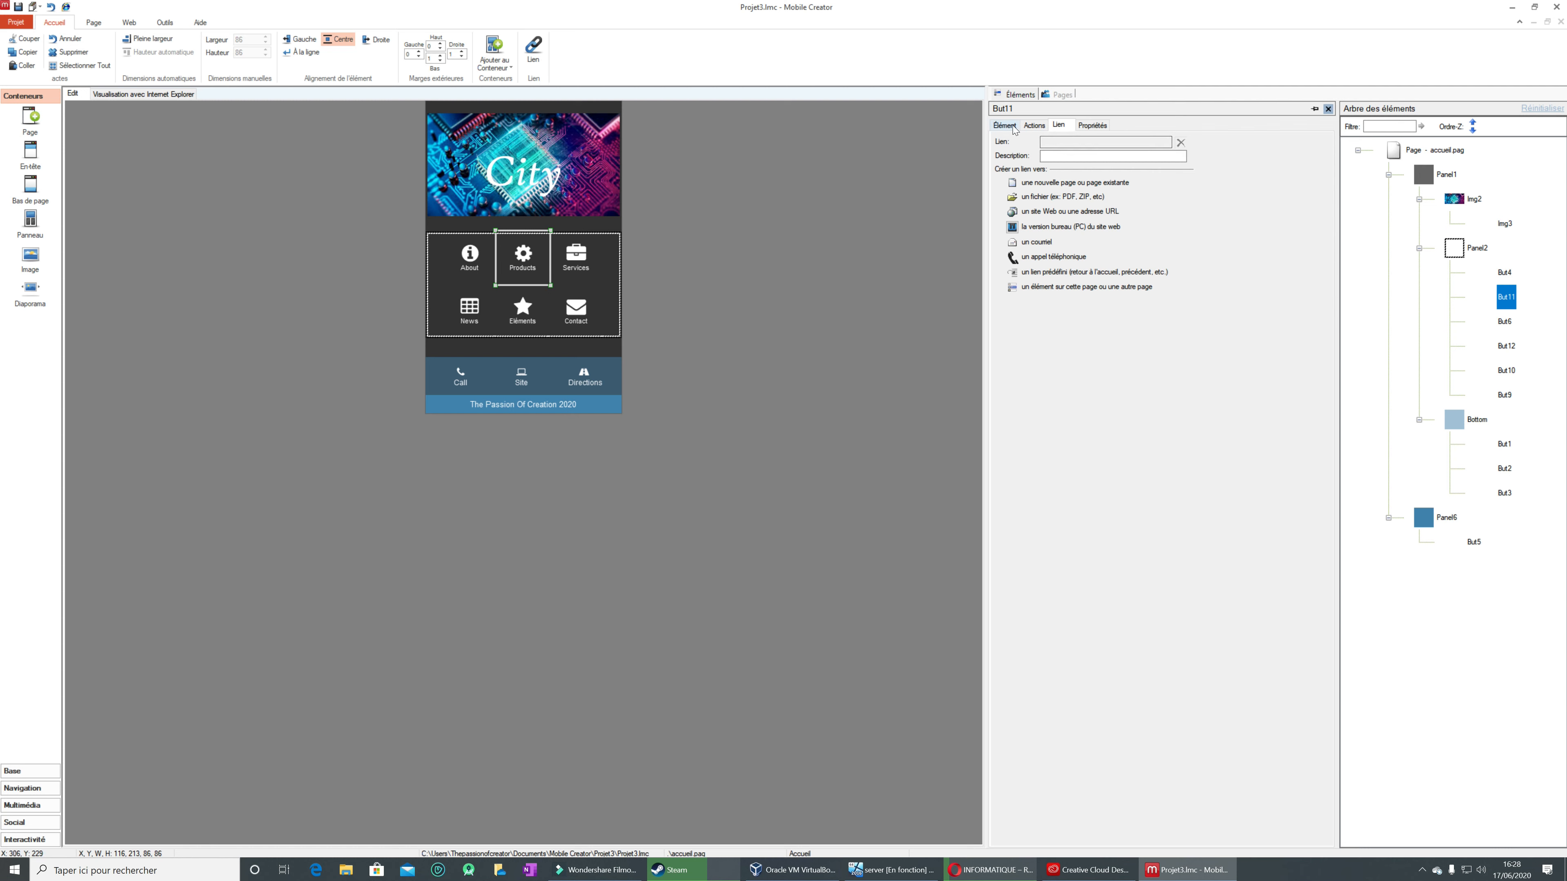
pyautogui.click(1027, 184)
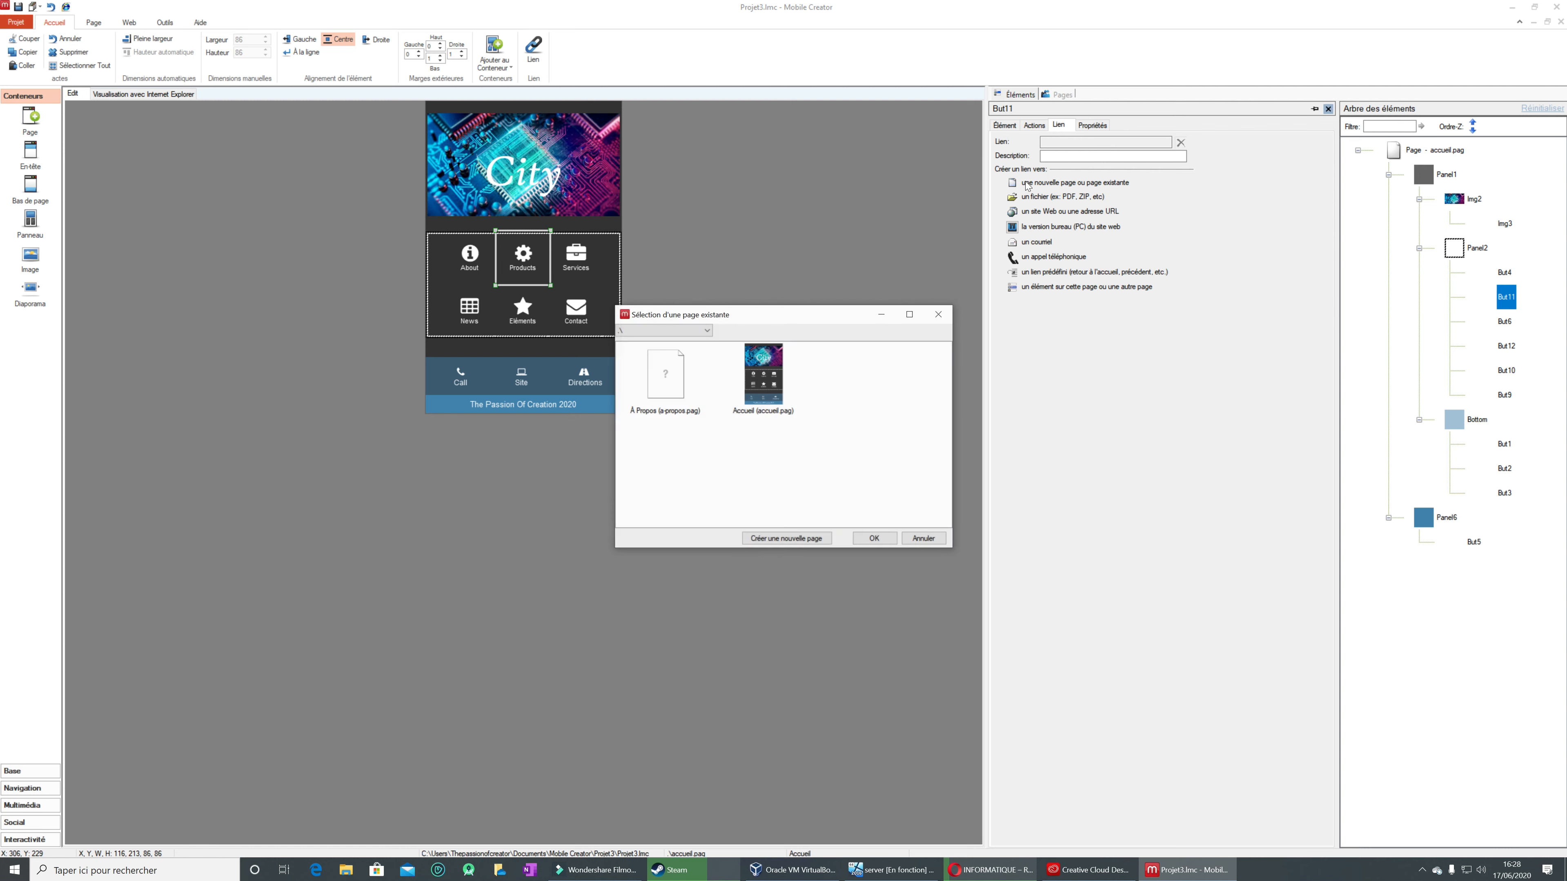
pyautogui.click(800, 539)
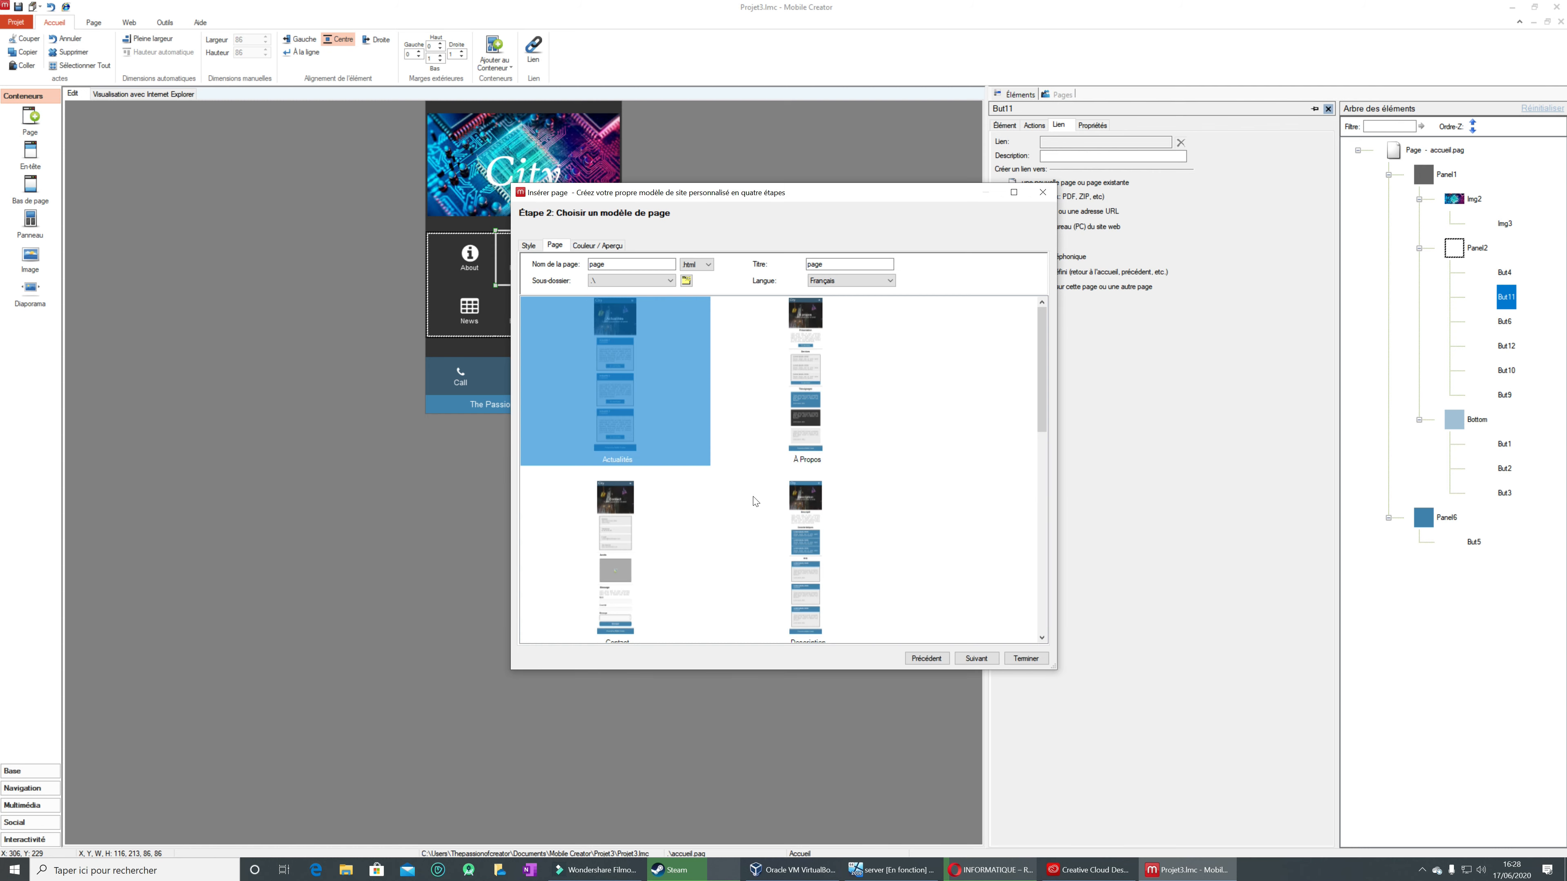
pyautogui.moveTo(1037, 401); pyautogui.dragTo(1036, 510)
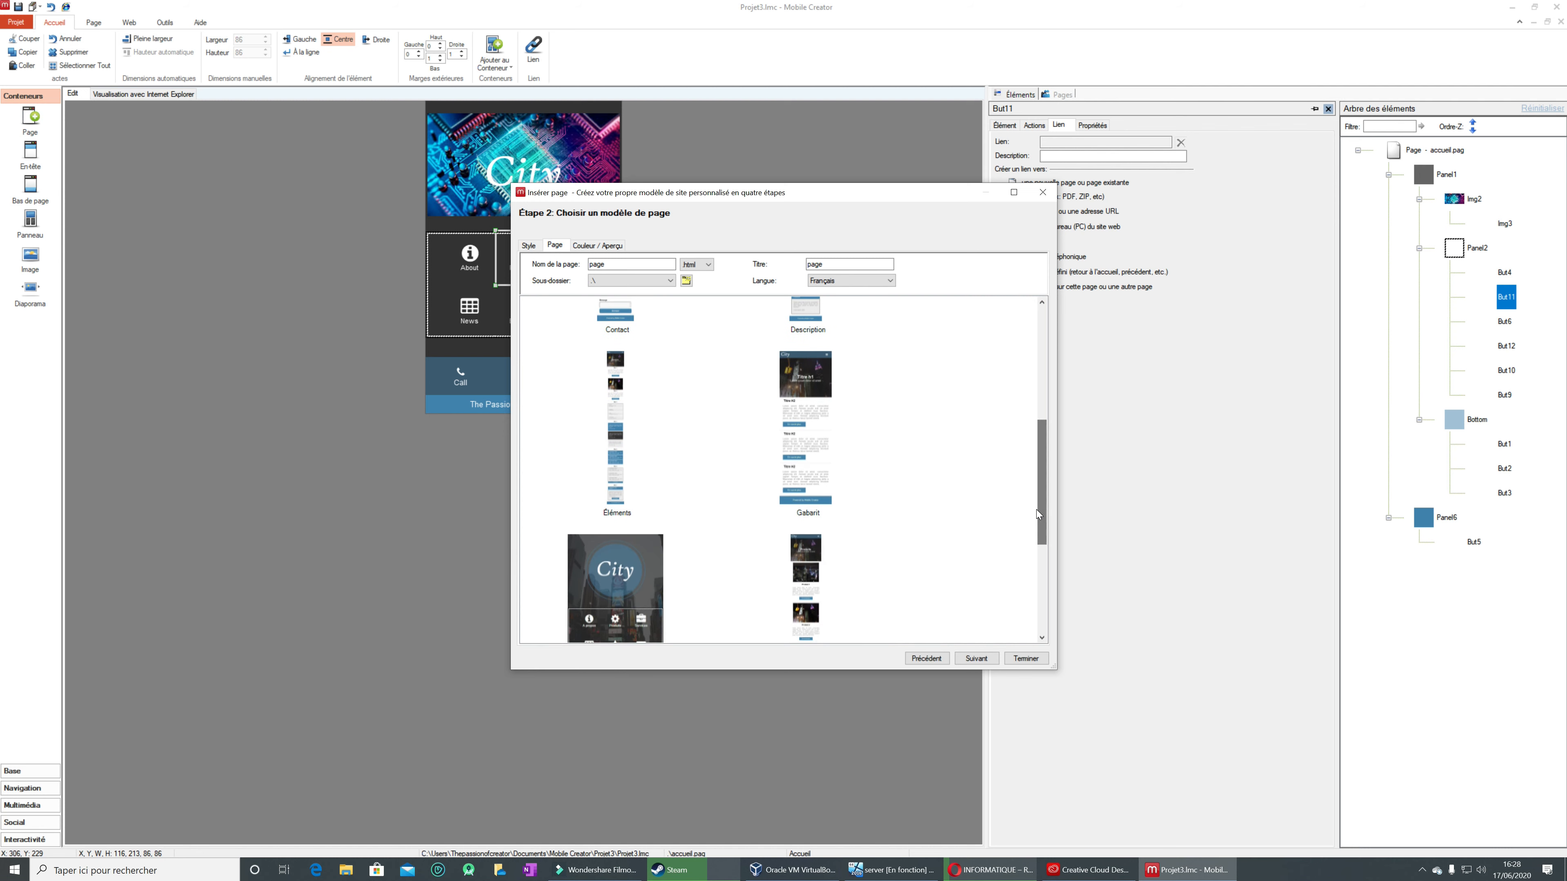
pyautogui.scroll(-3, 995, 512)
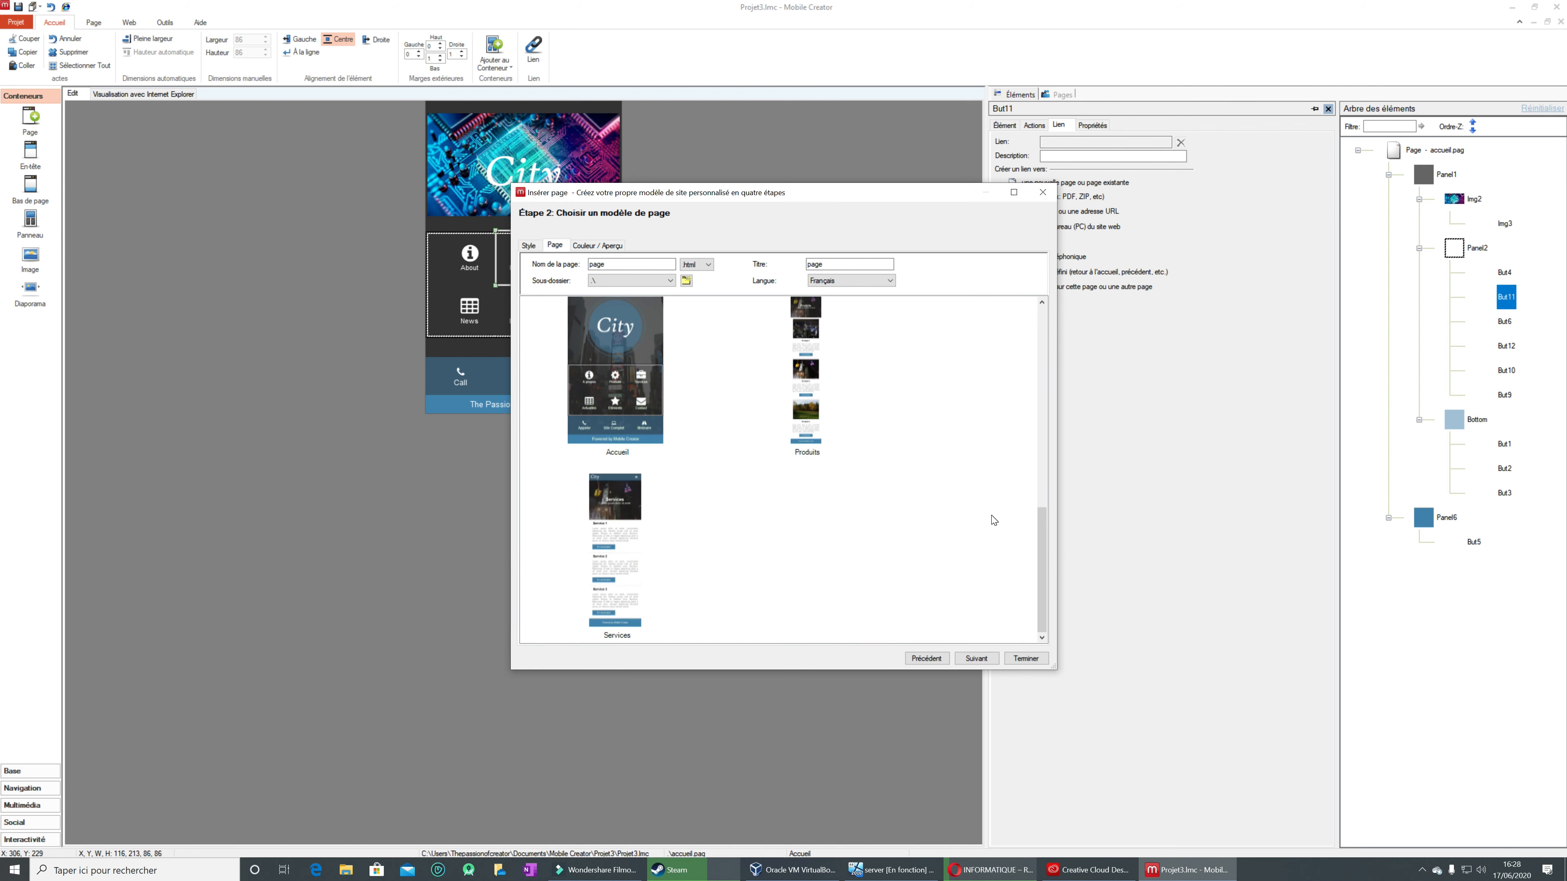
pyautogui.click(799, 381)
pyautogui.click(983, 662)
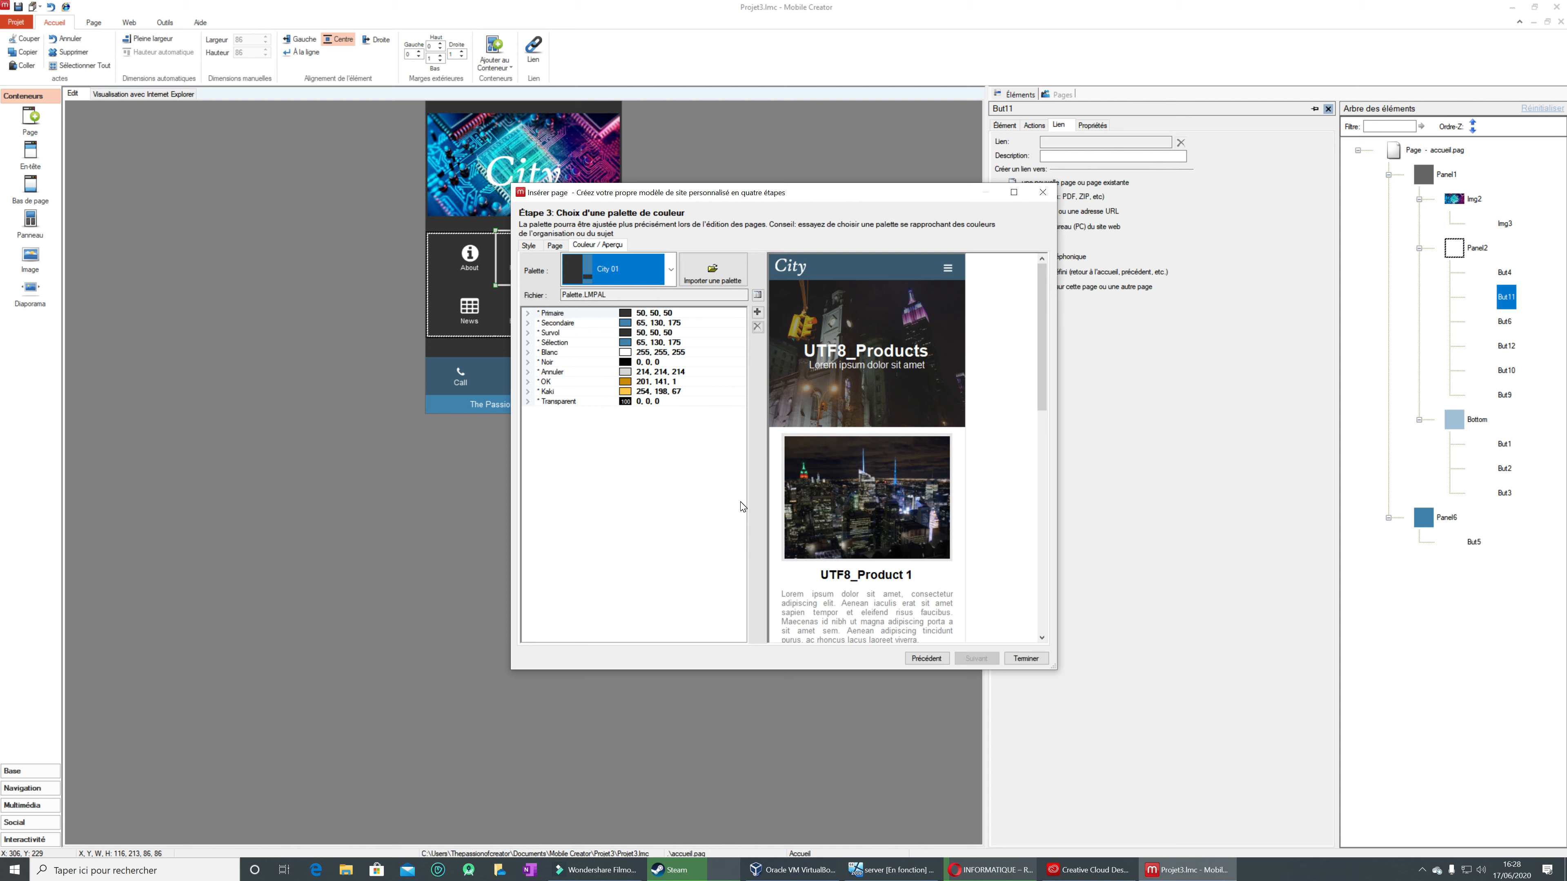
pyautogui.click(1024, 657)
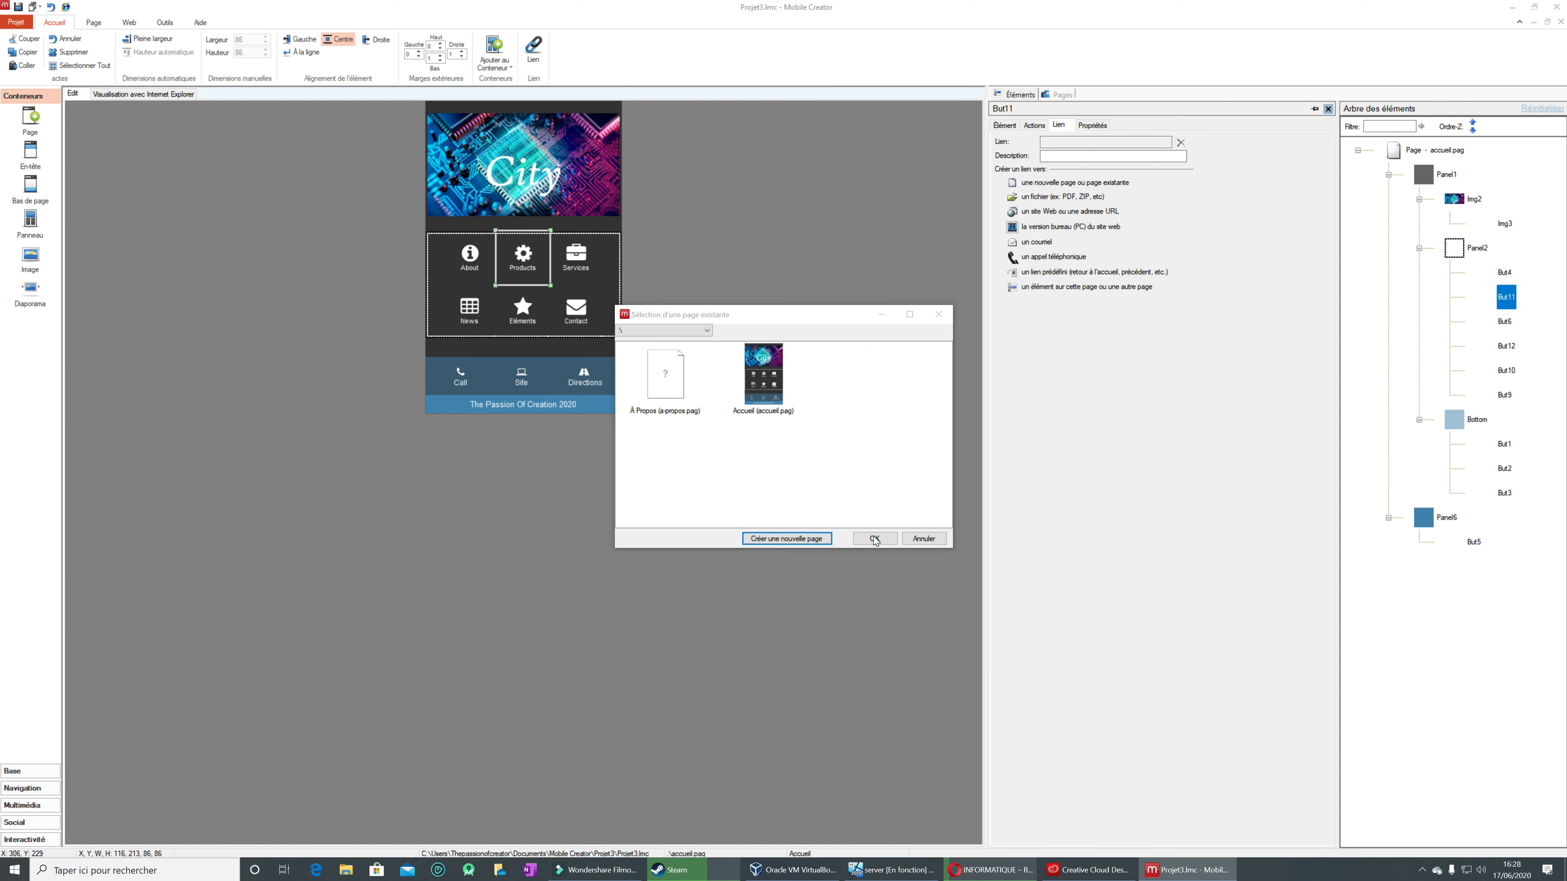
pyautogui.click(875, 539)
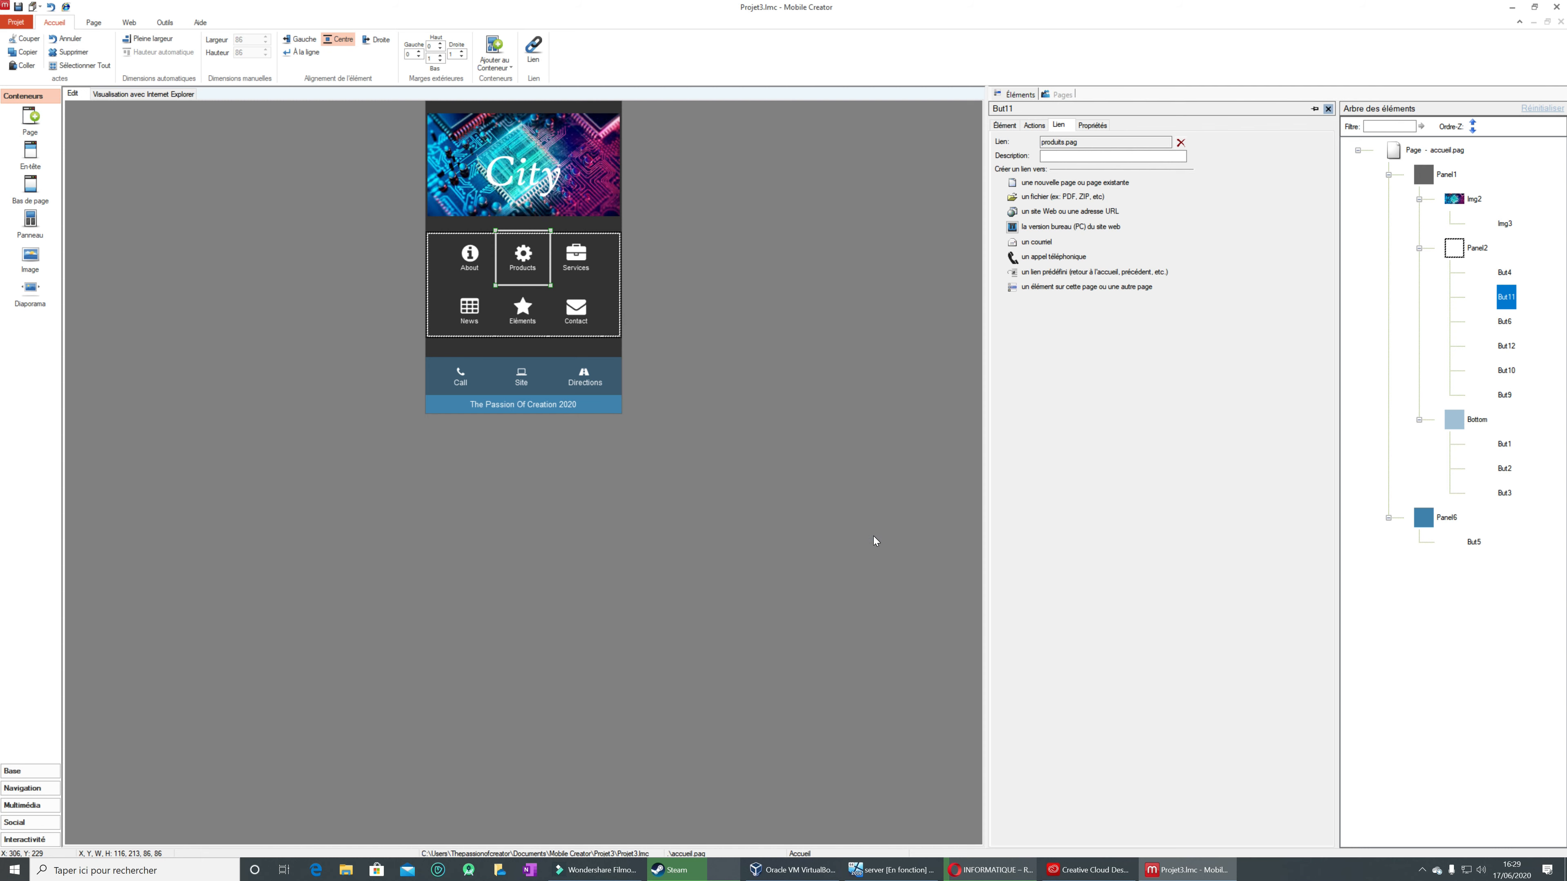
# Step: Link the Services button to a new page created from the Services page template
pyautogui.click(565, 266)
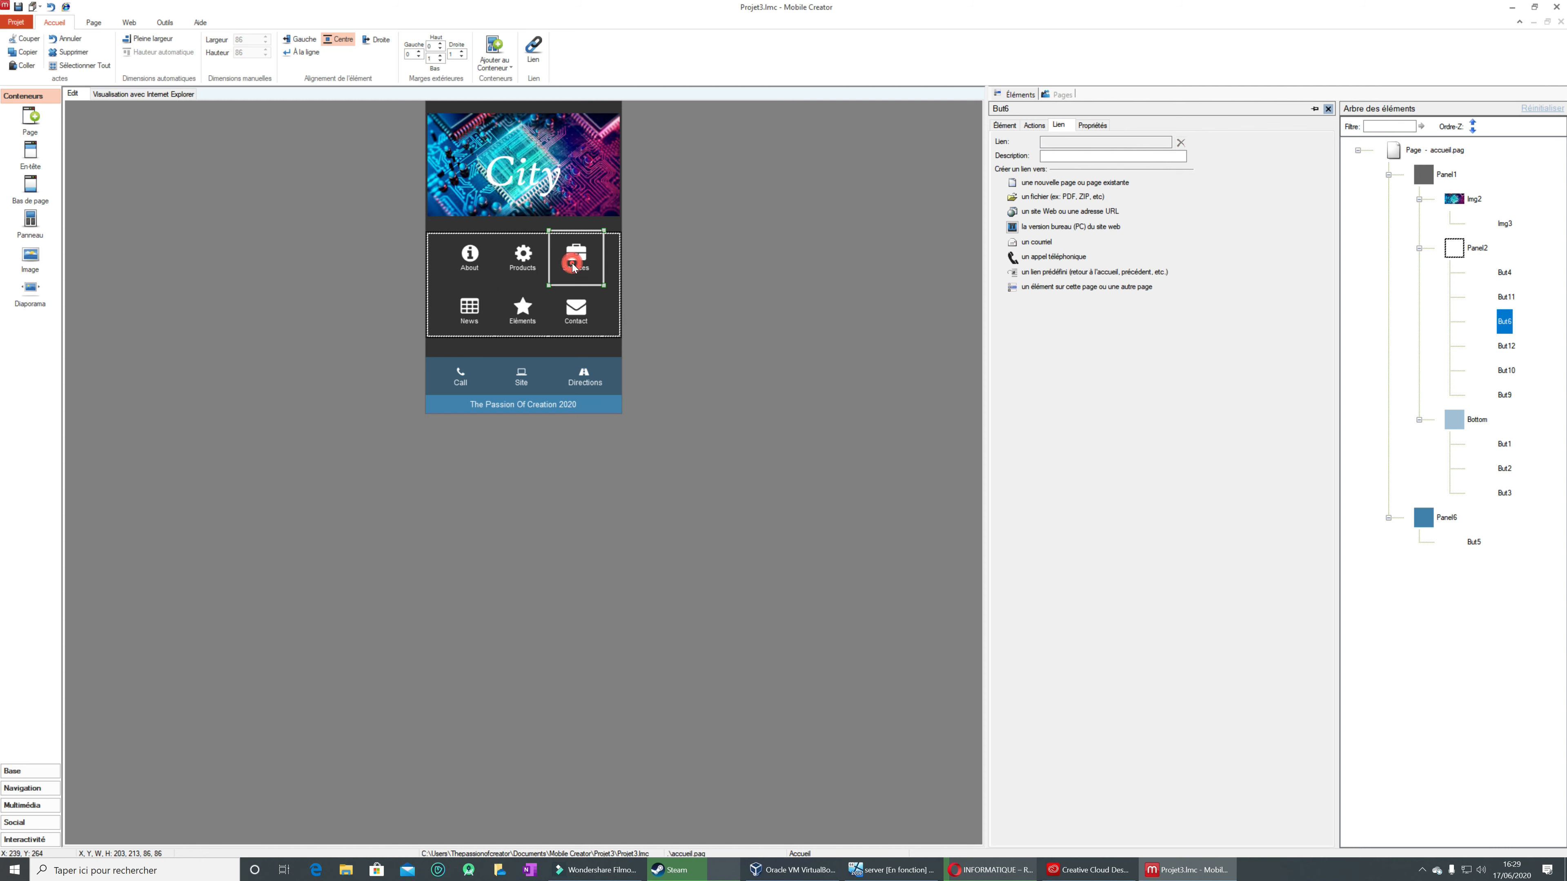
pyautogui.click(1013, 184)
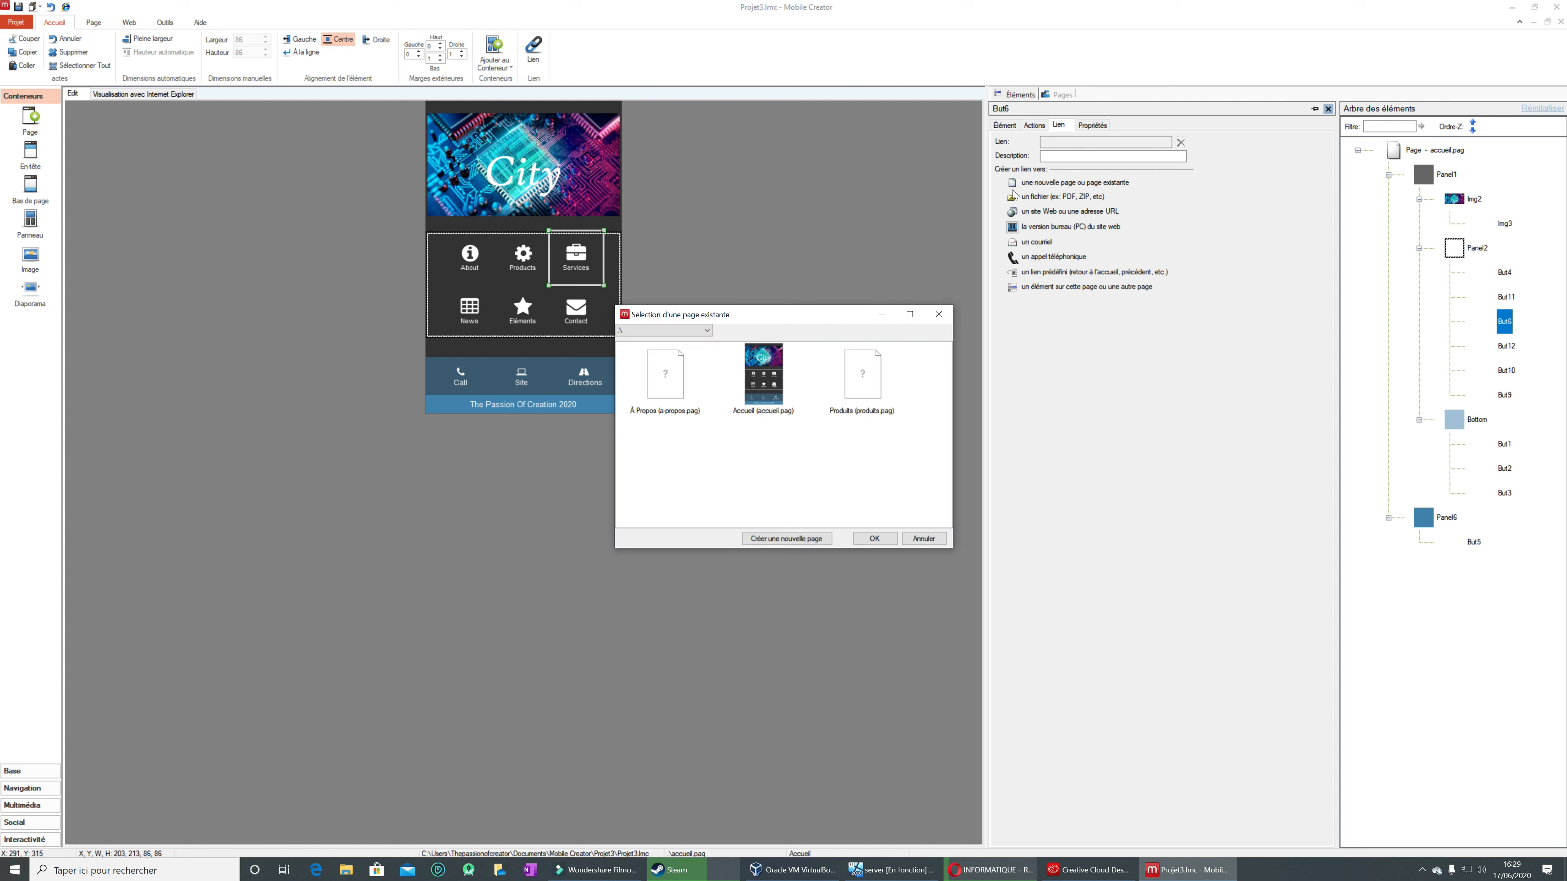
pyautogui.click(786, 538)
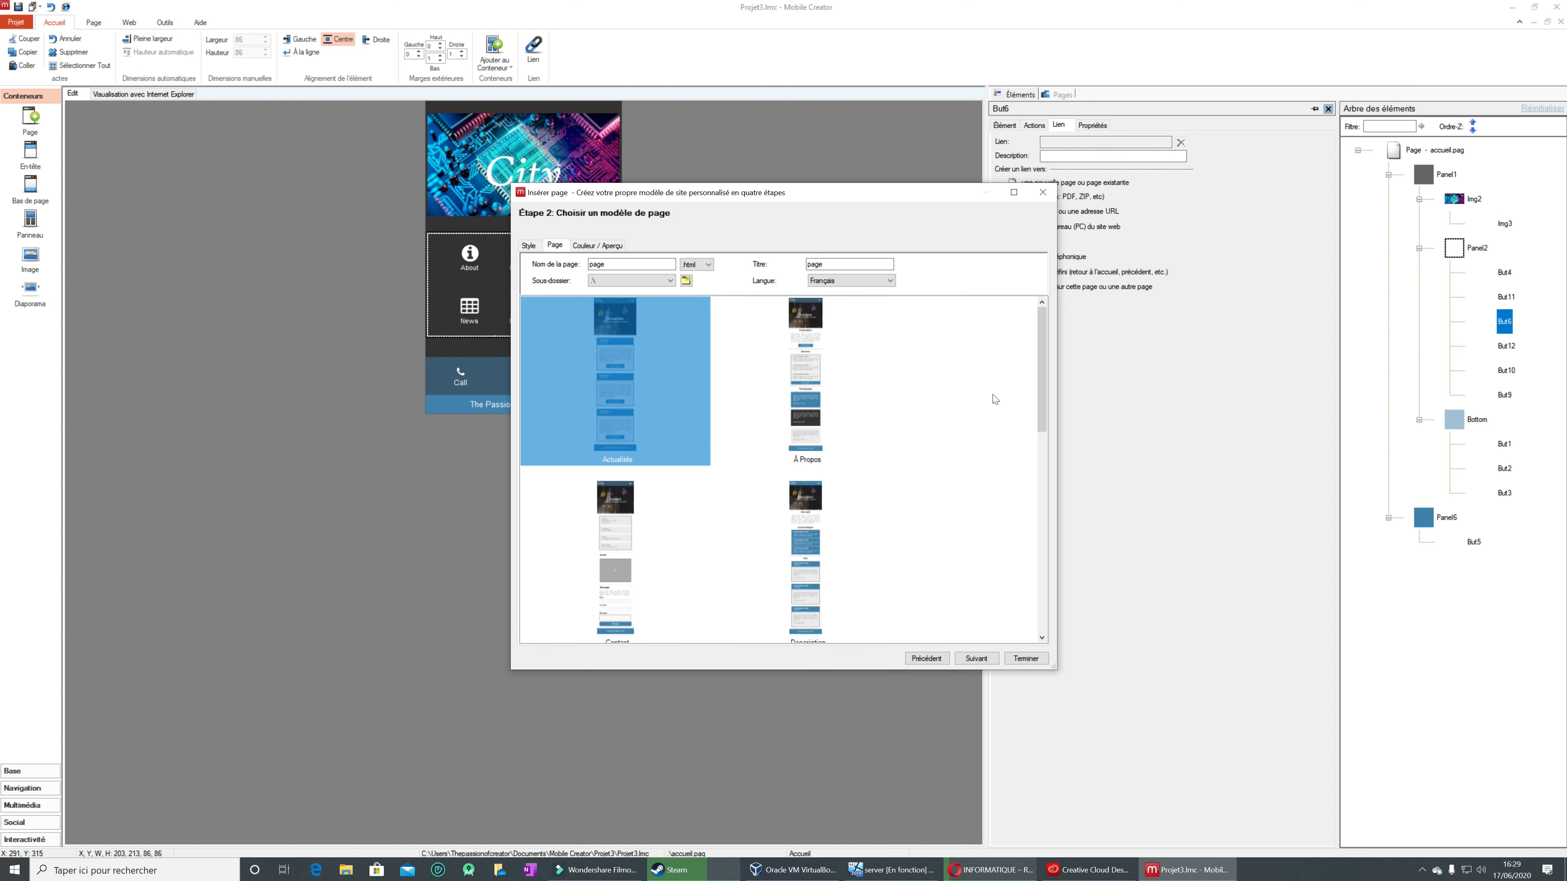
pyautogui.moveTo(1042, 371); pyautogui.dragTo(1046, 615)
pyautogui.click(611, 586)
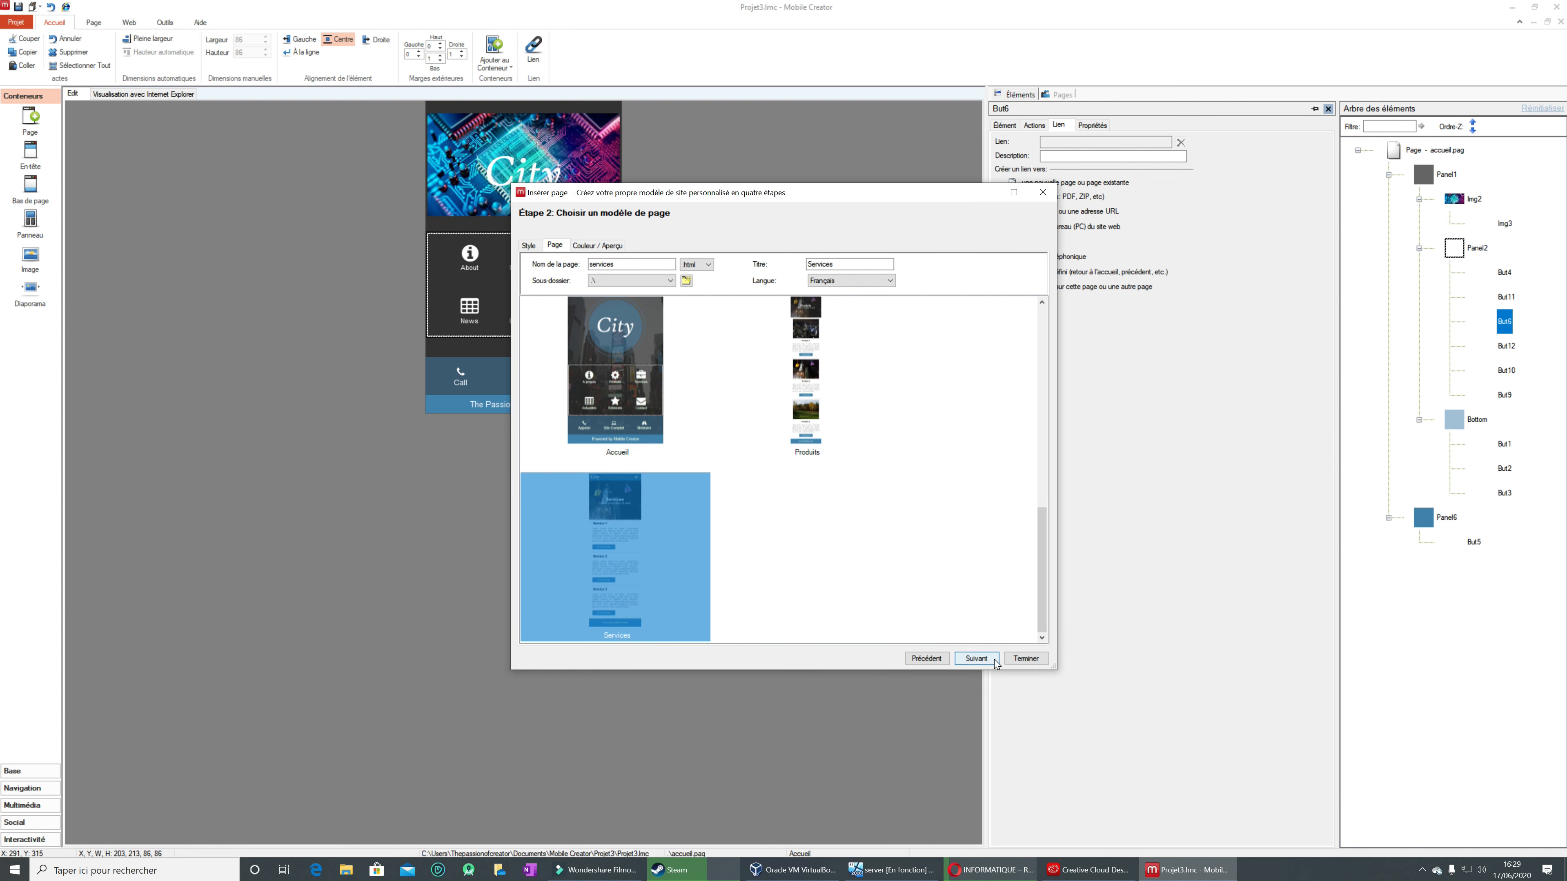
pyautogui.click(992, 658)
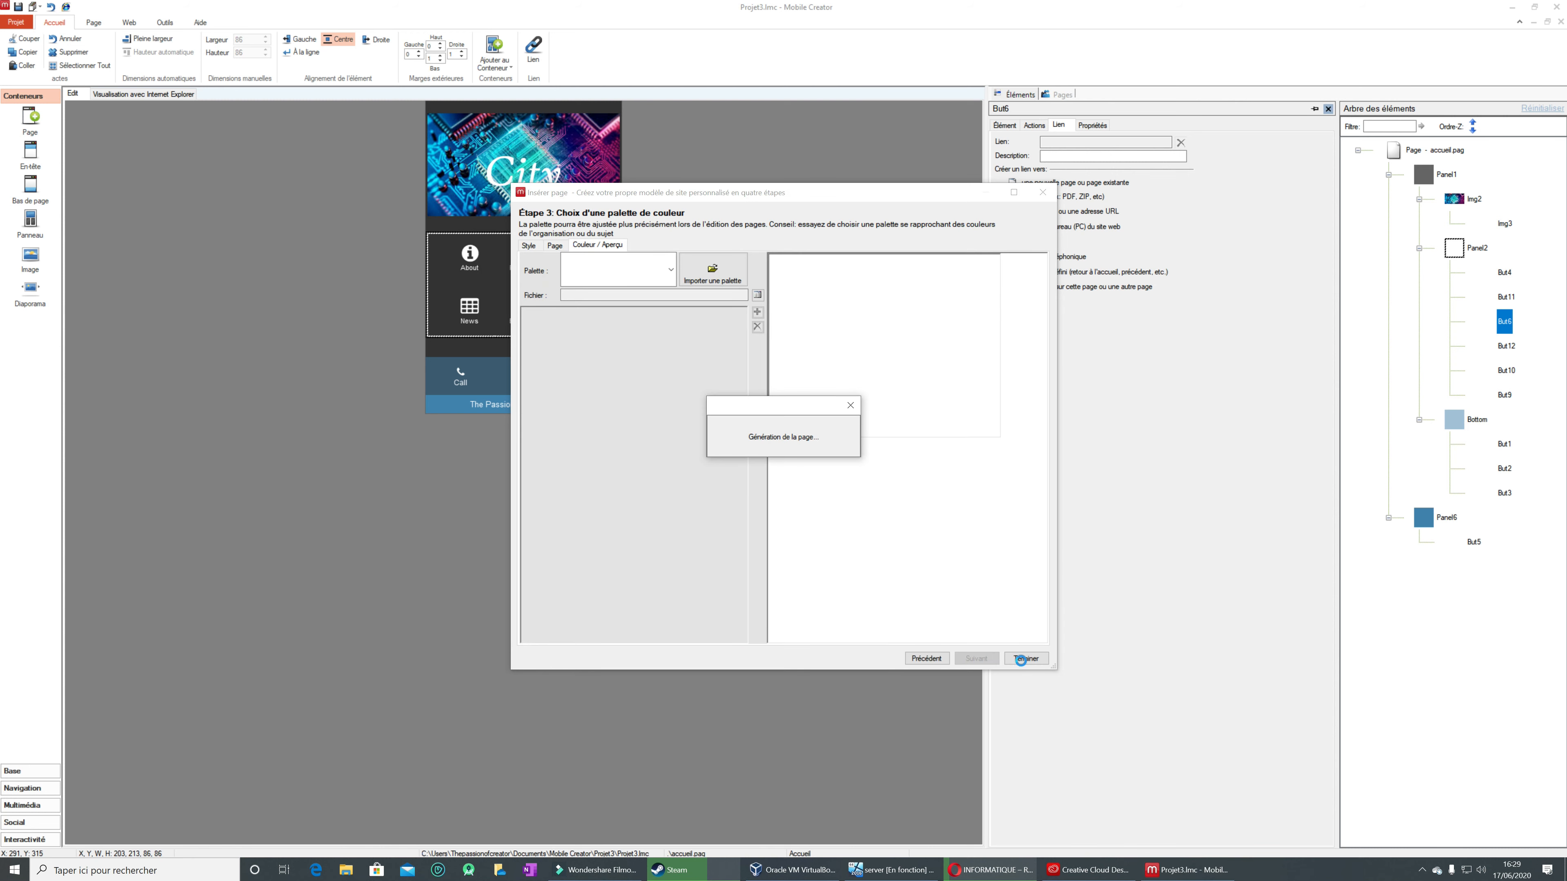
pyautogui.click(1025, 659)
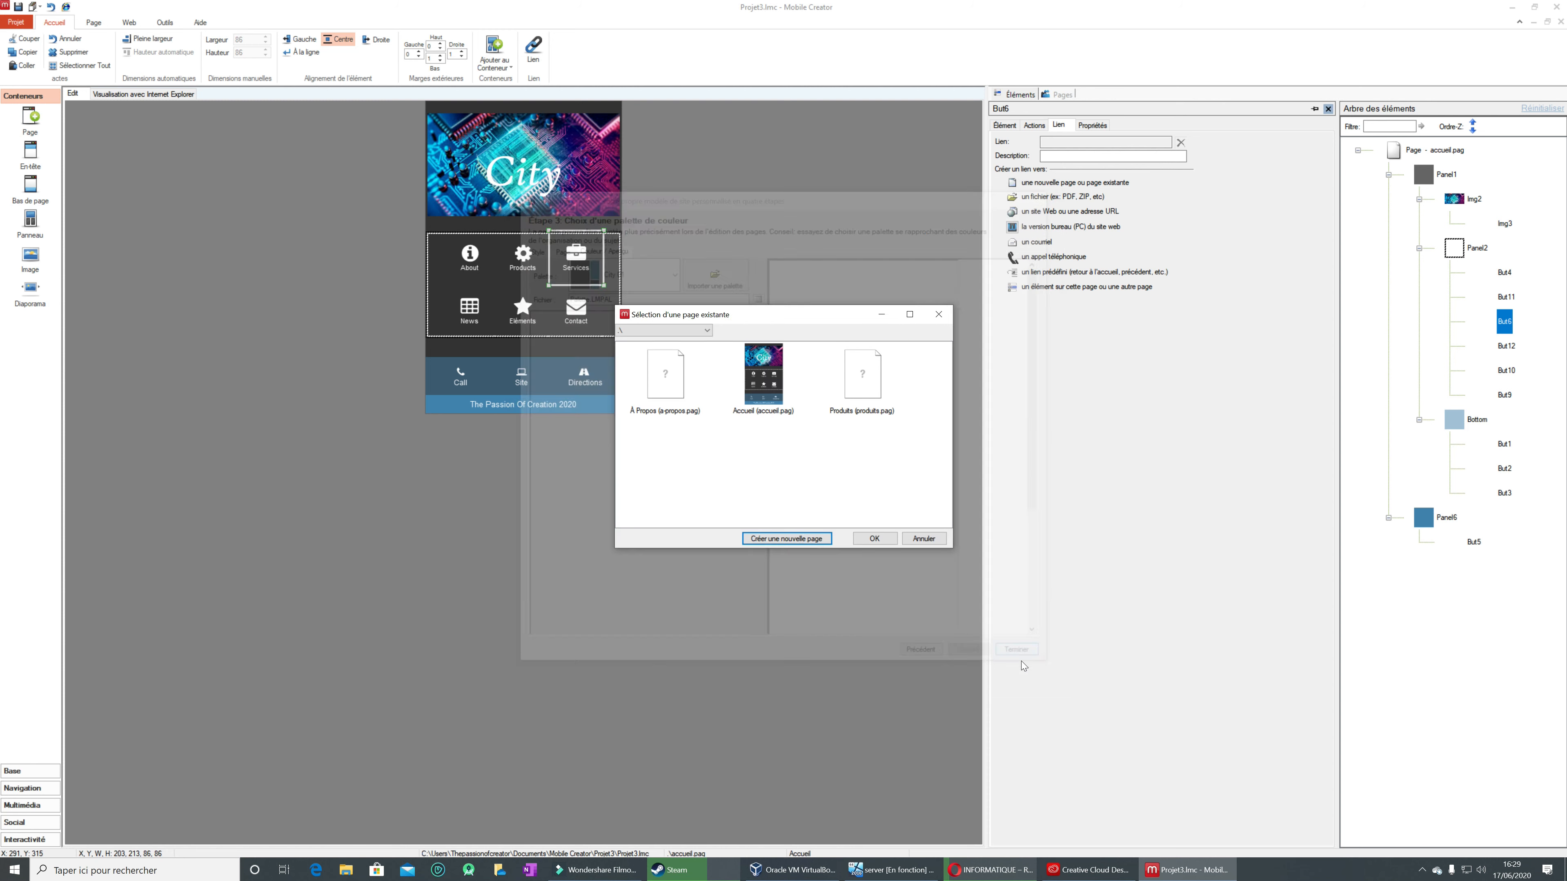
pyautogui.click(884, 540)
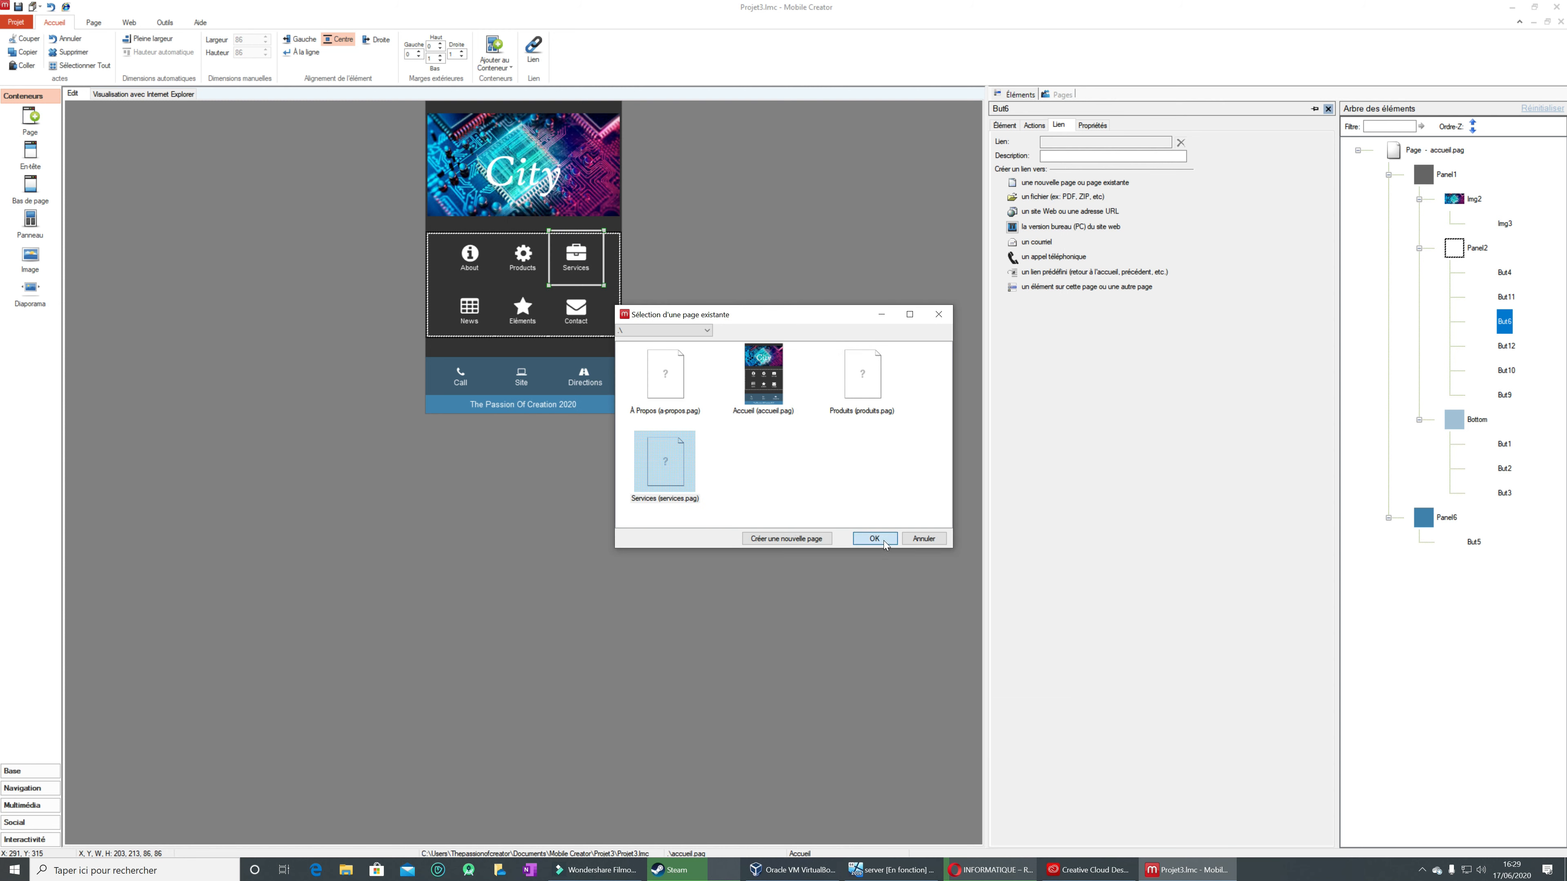
# Step: Link the News button to a new page created from the Actualités page template
pyautogui.click(477, 317)
pyautogui.click(1014, 183)
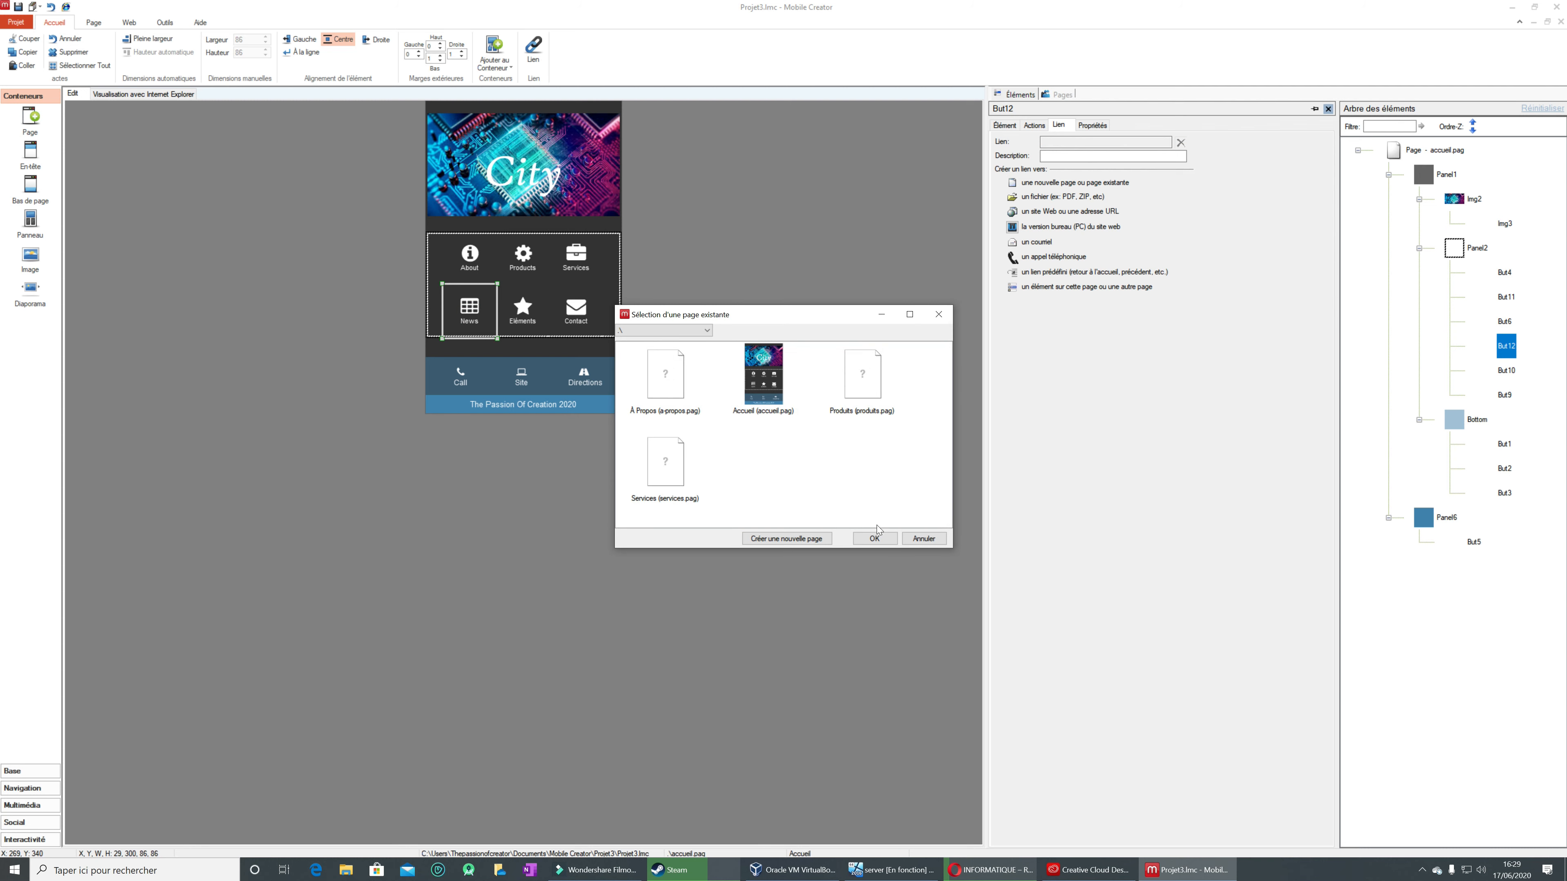
pyautogui.click(799, 538)
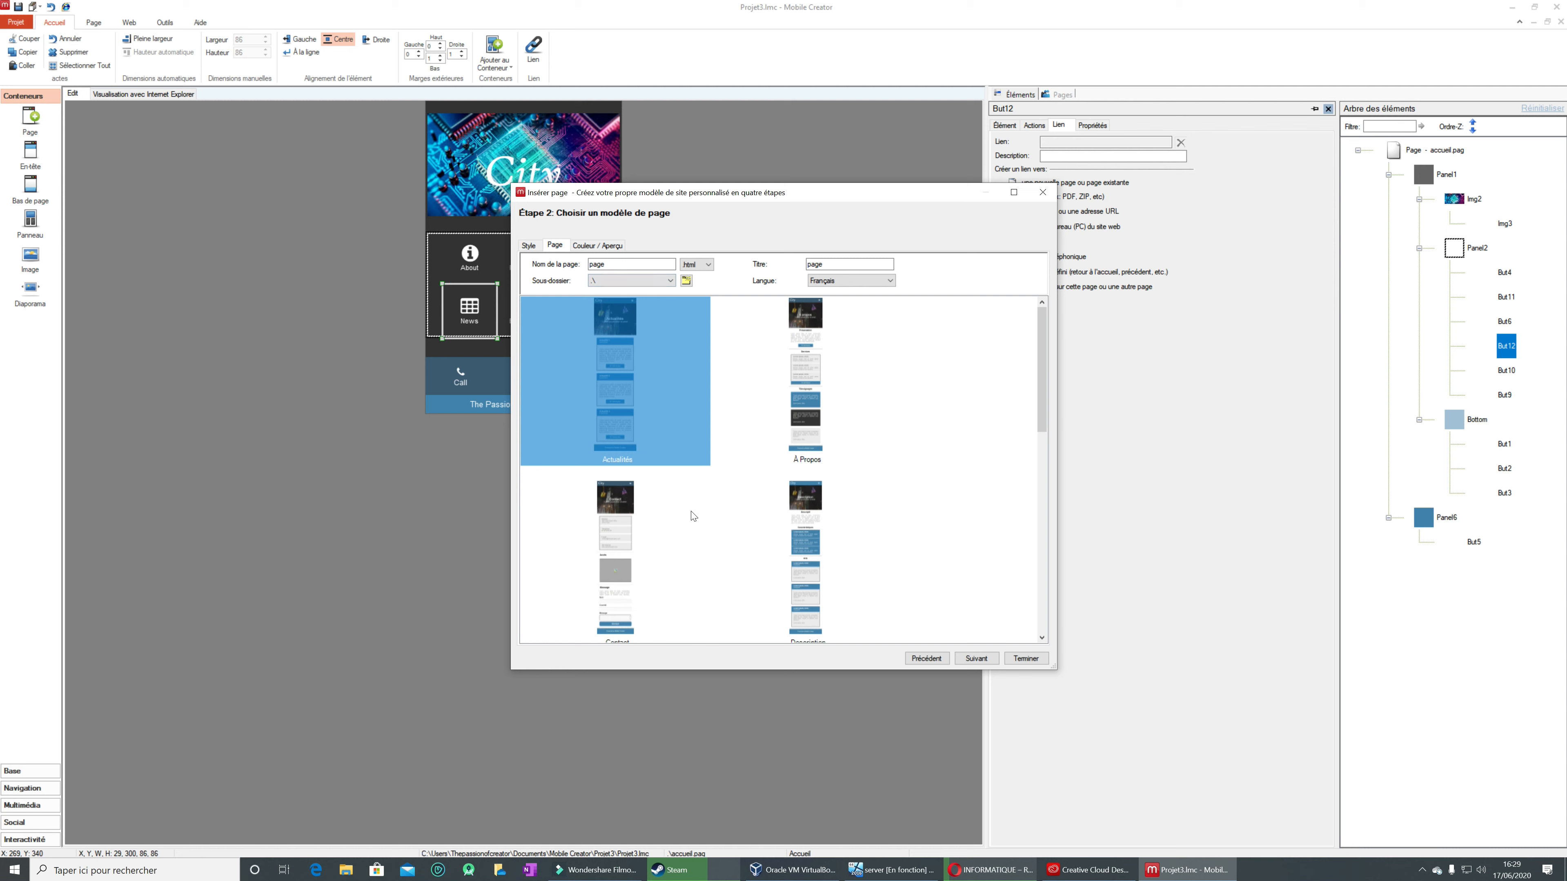
pyautogui.click(630, 377)
pyautogui.click(977, 658)
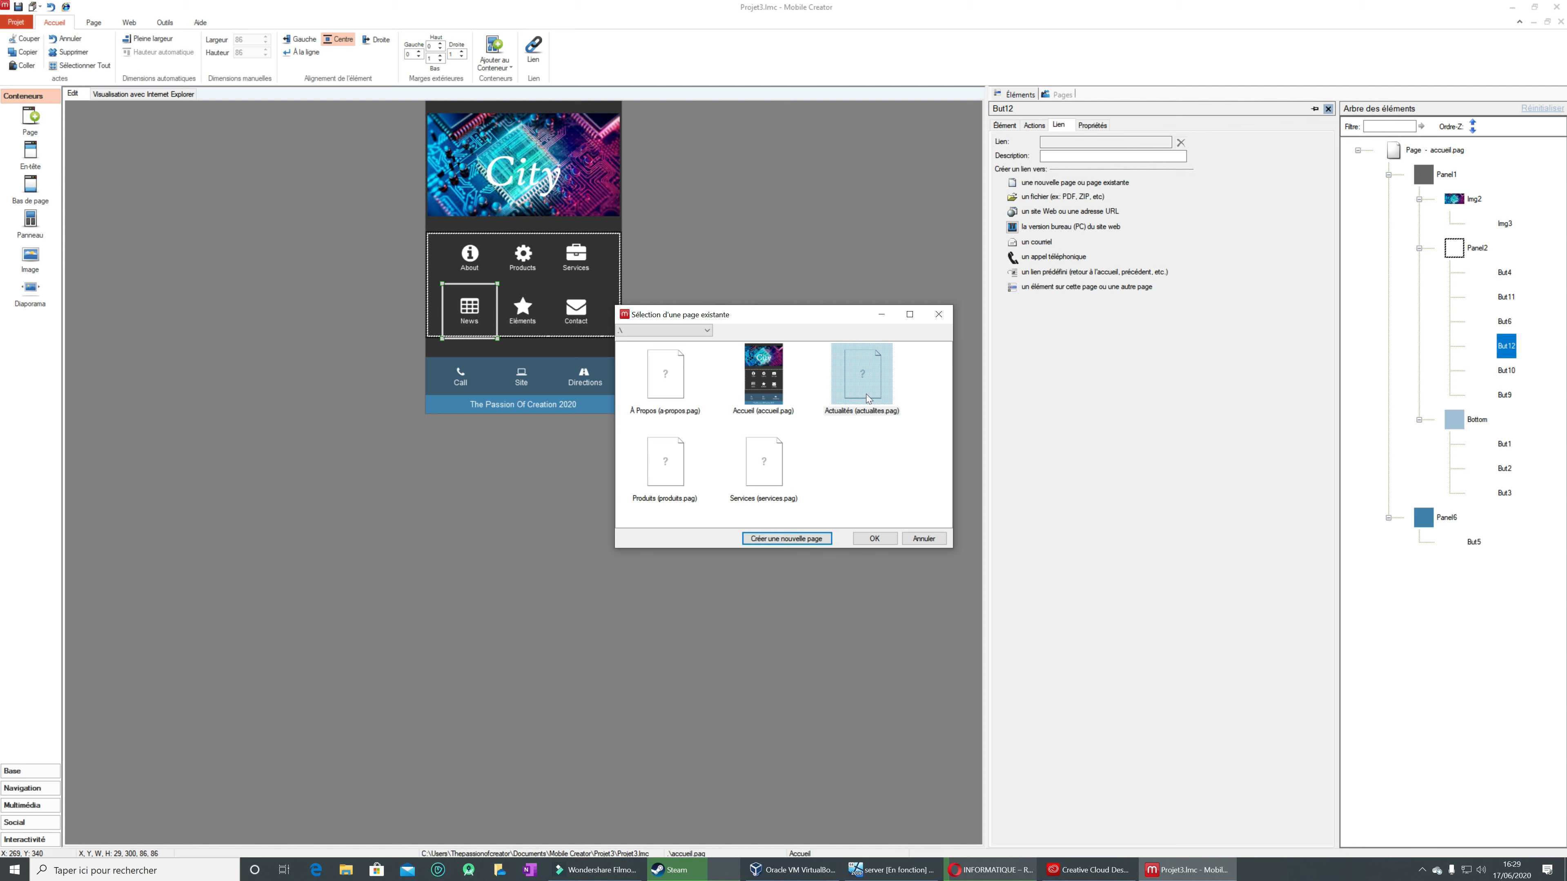
pyautogui.click(873, 537)
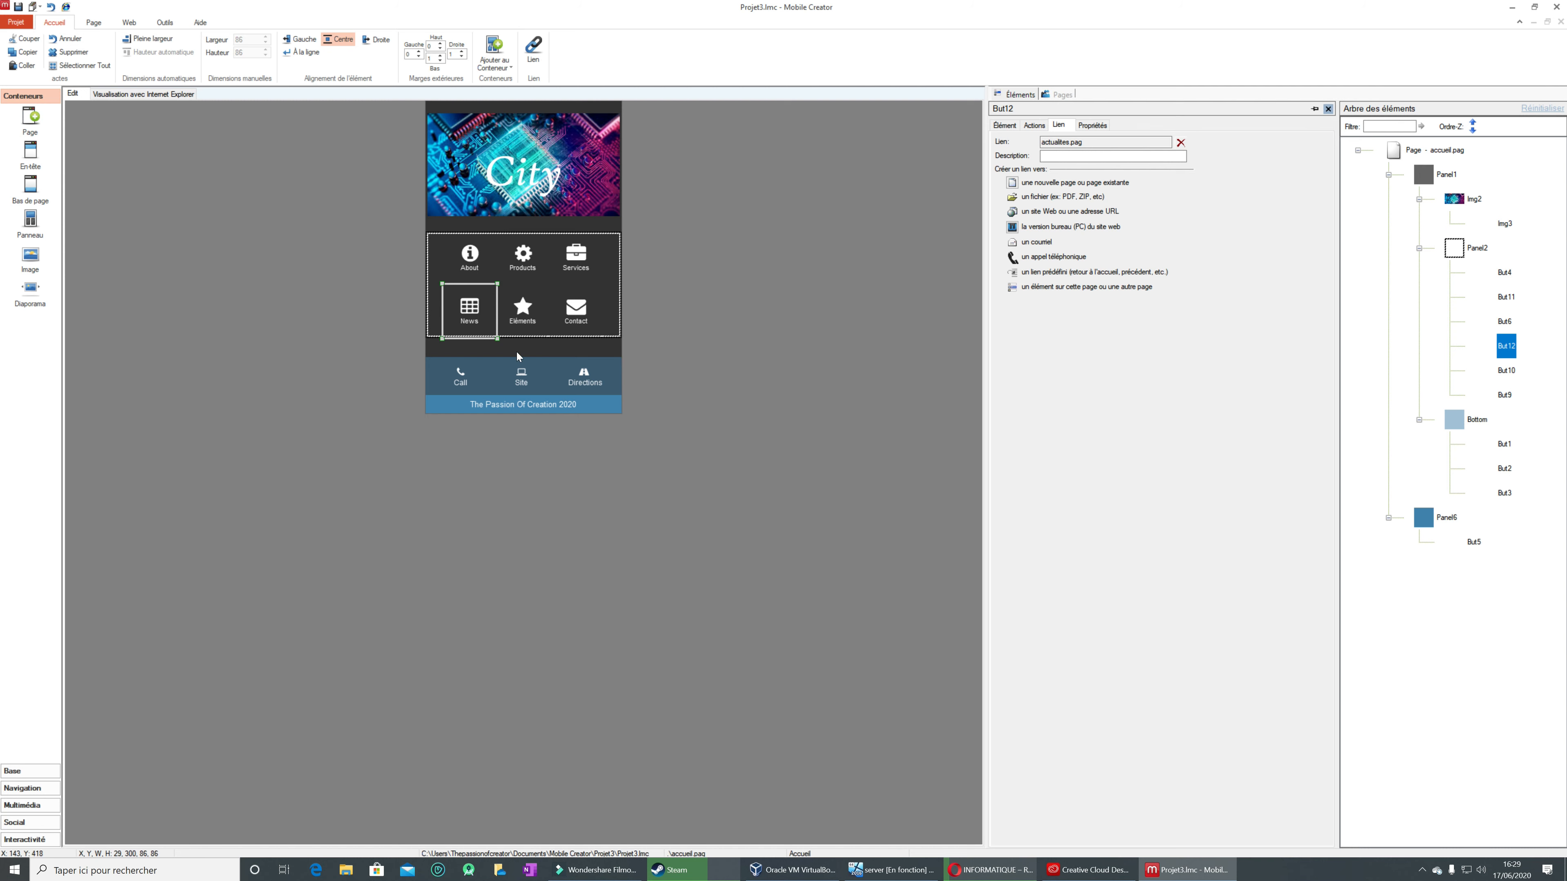
# Step: Link the Eléments button to a new page created from the Éléments page template with the City 01 palette
pyautogui.click(535, 319)
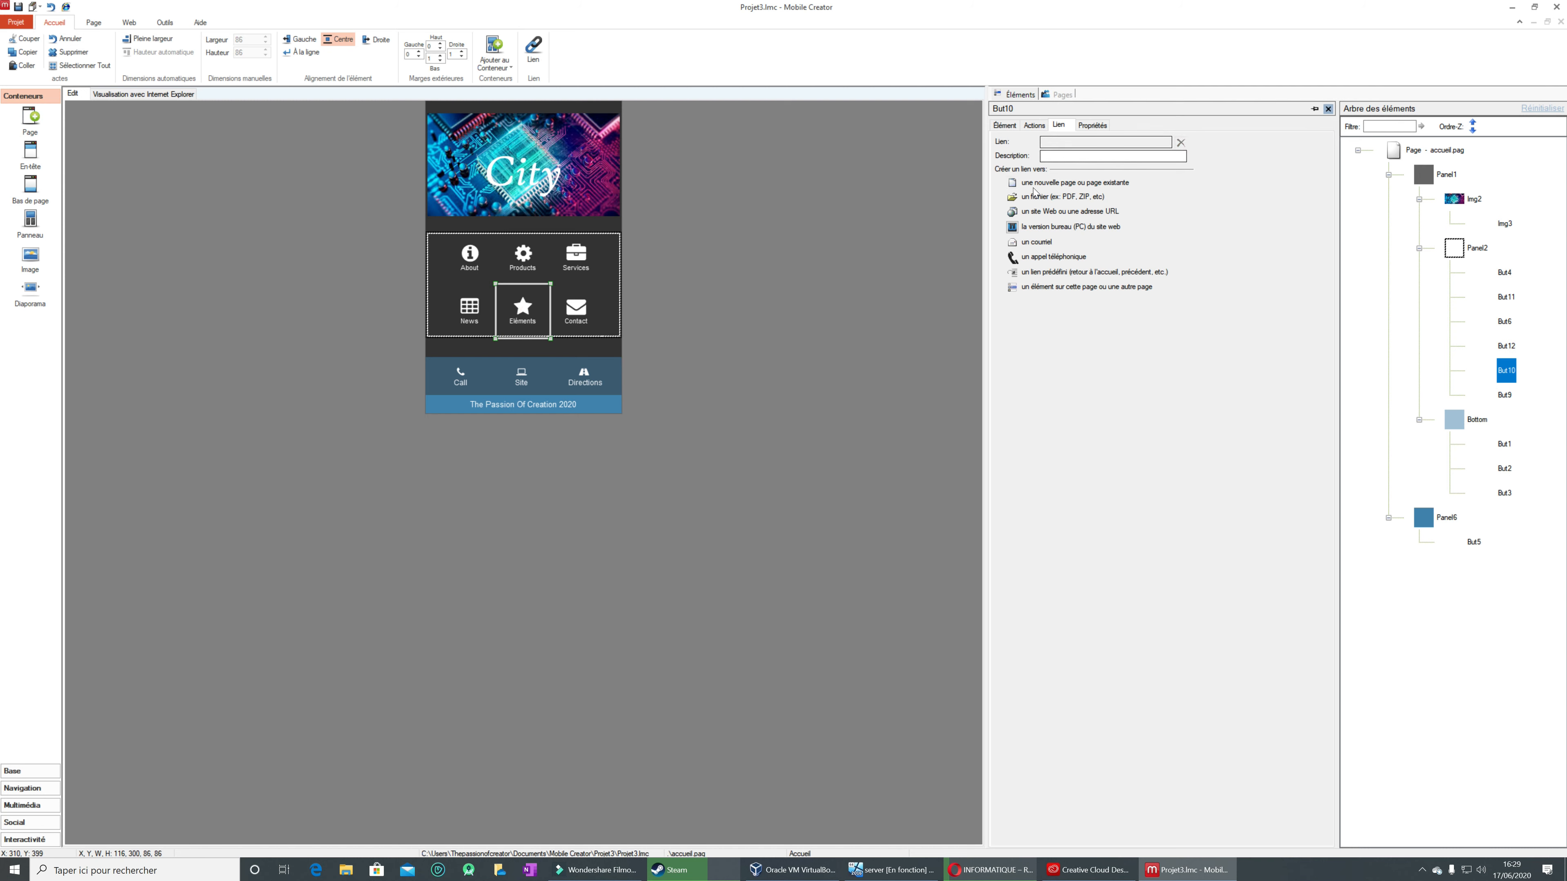
pyautogui.click(1013, 184)
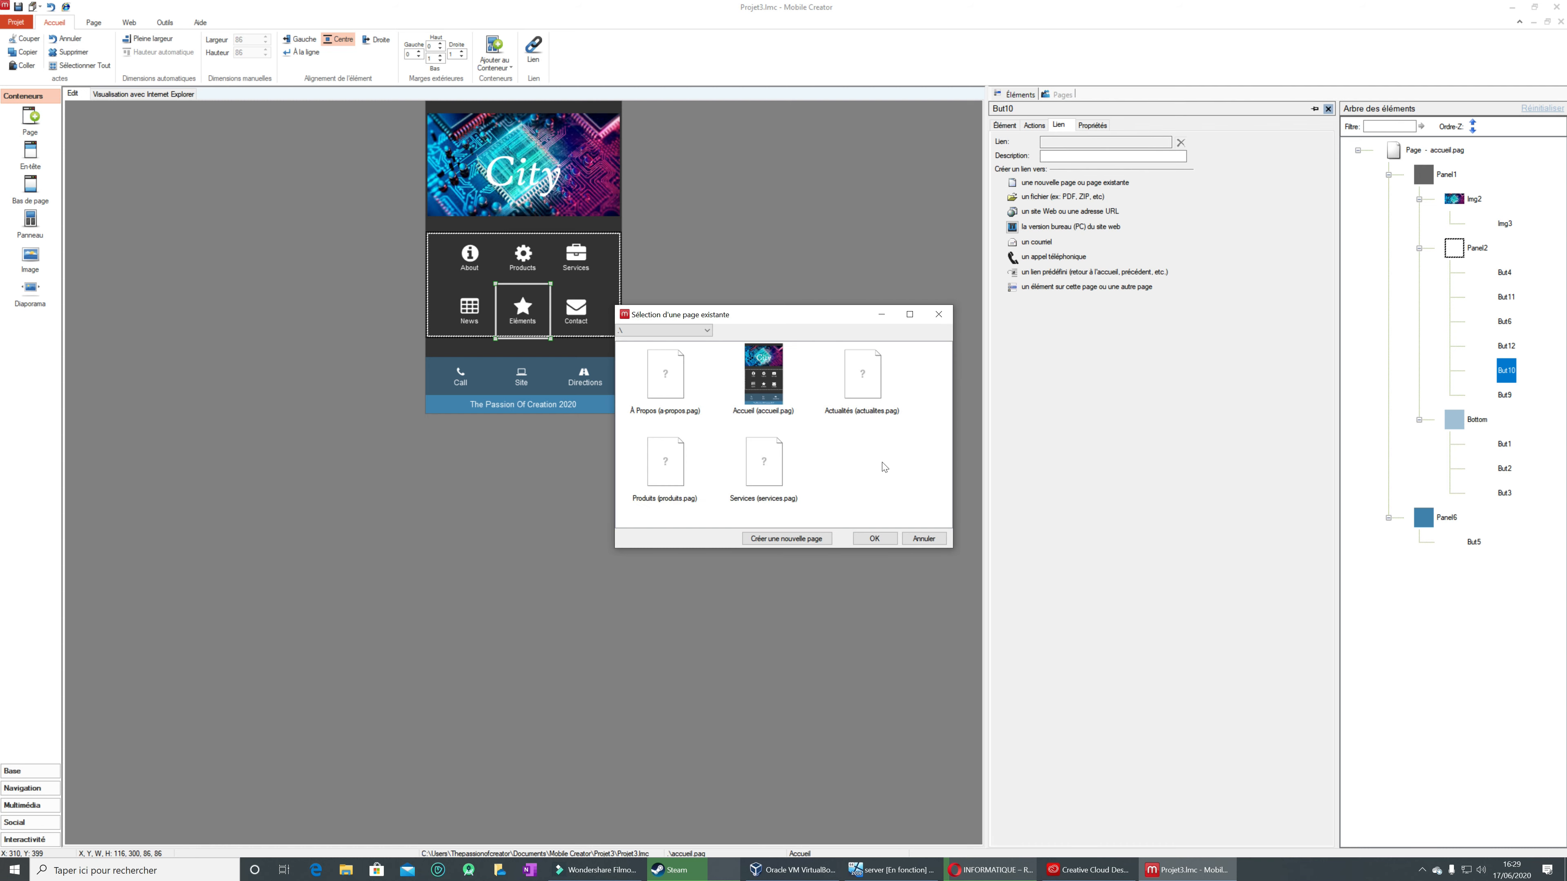
pyautogui.click(815, 542)
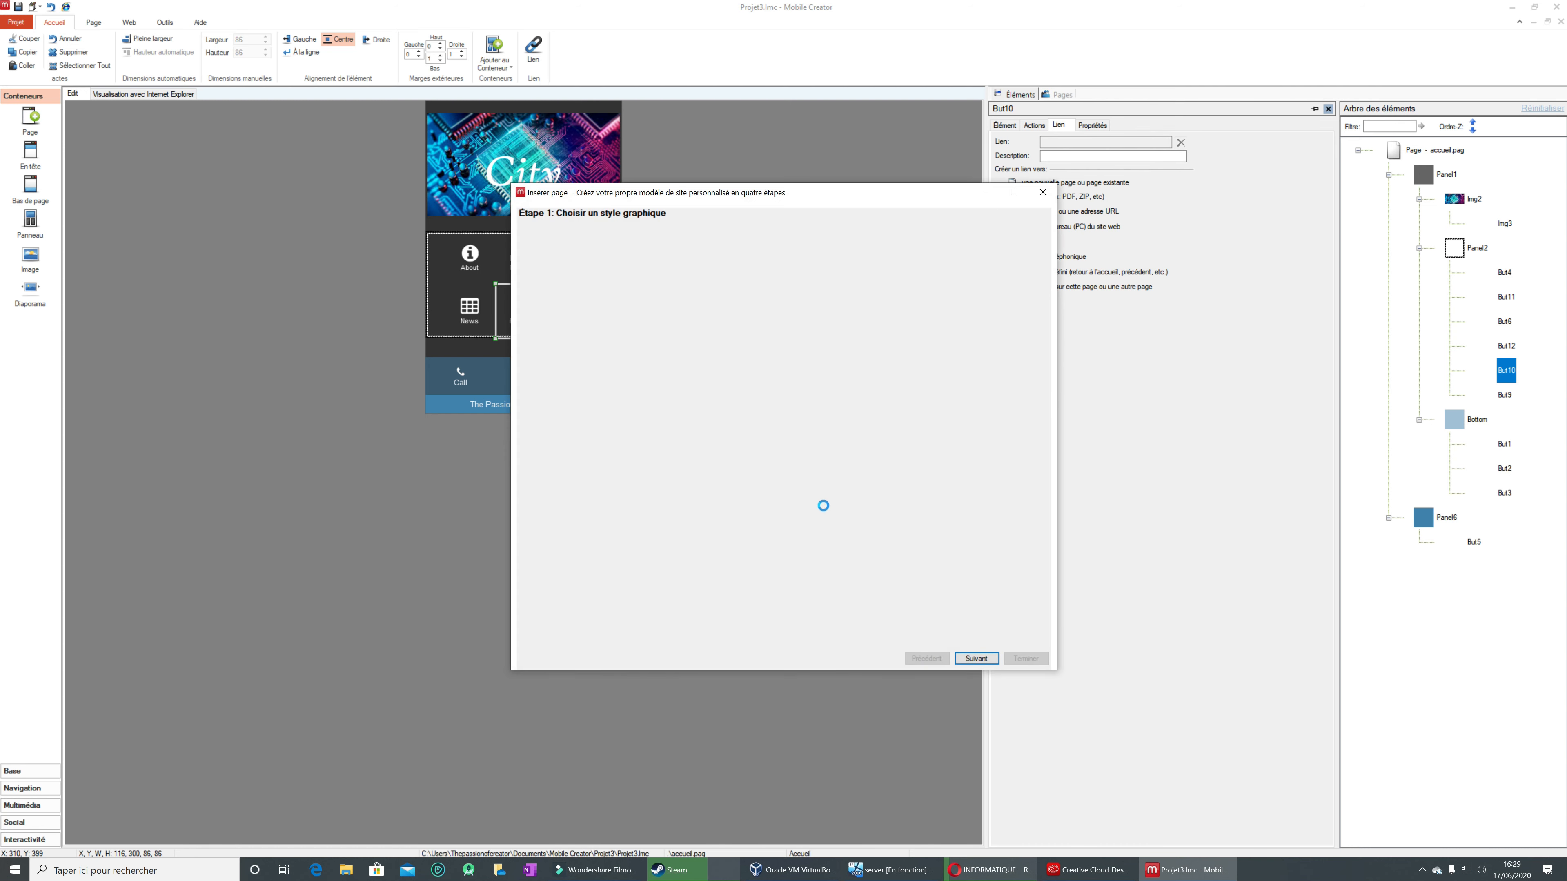
pyautogui.moveTo(1043, 378); pyautogui.dragTo(1051, 504)
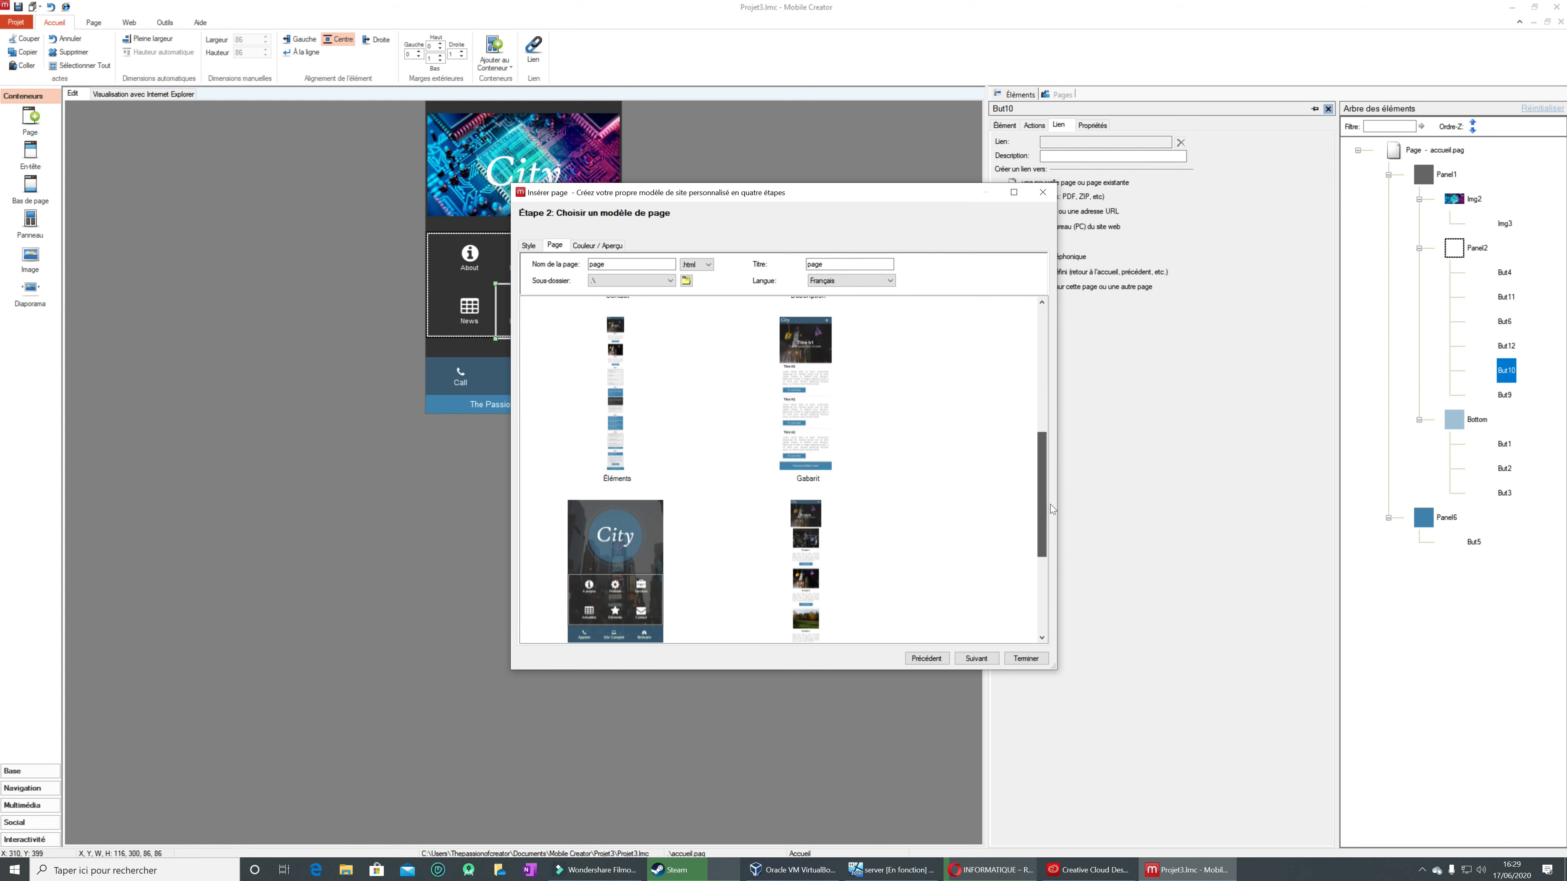
pyautogui.click(623, 442)
pyautogui.click(976, 658)
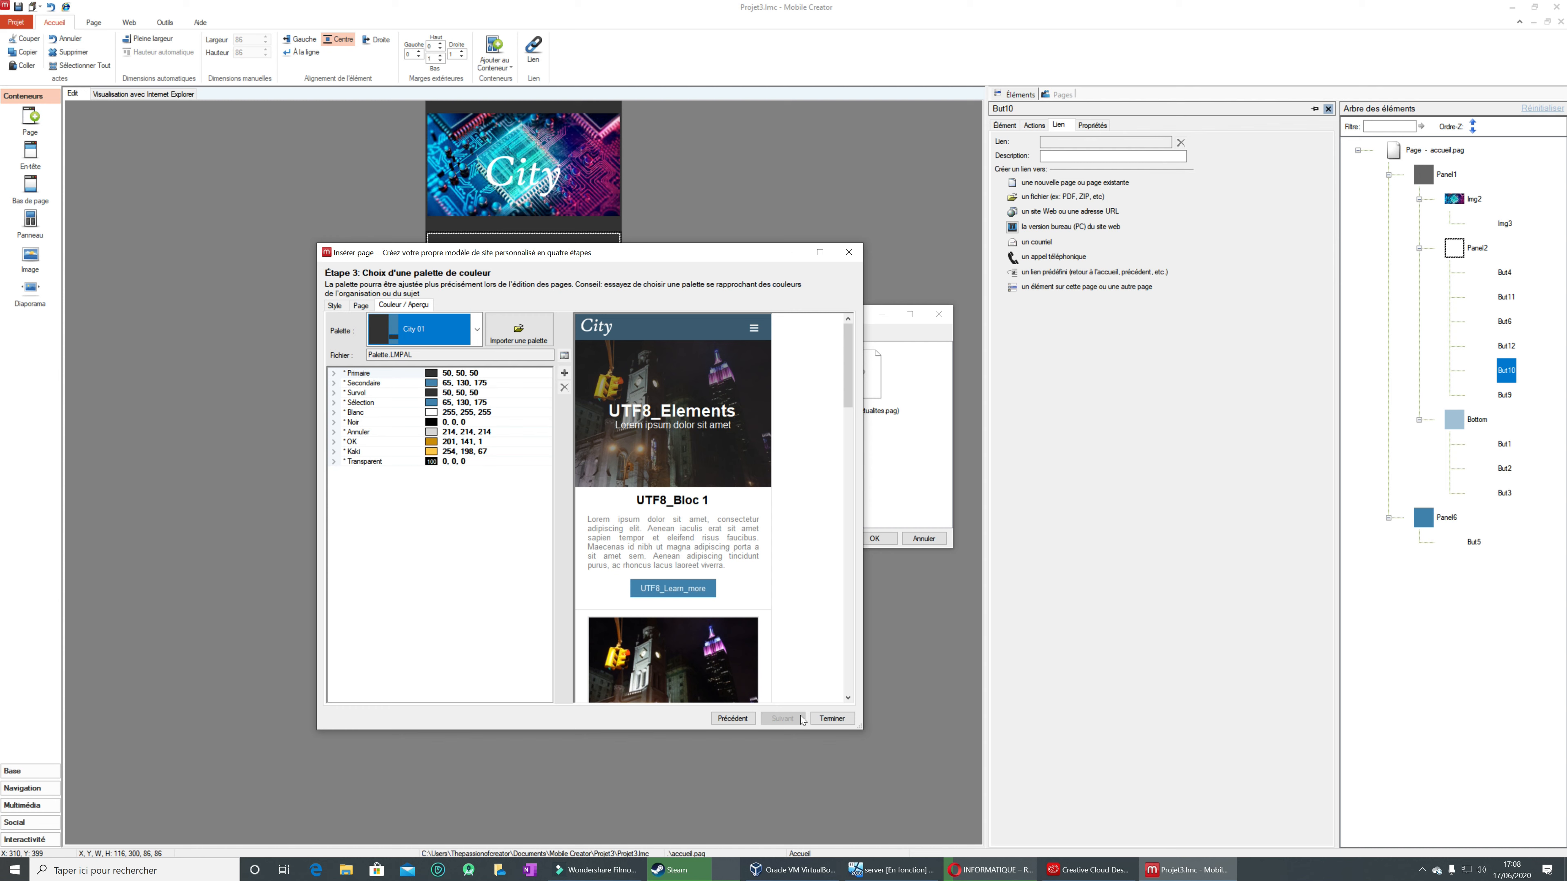
pyautogui.click(838, 719)
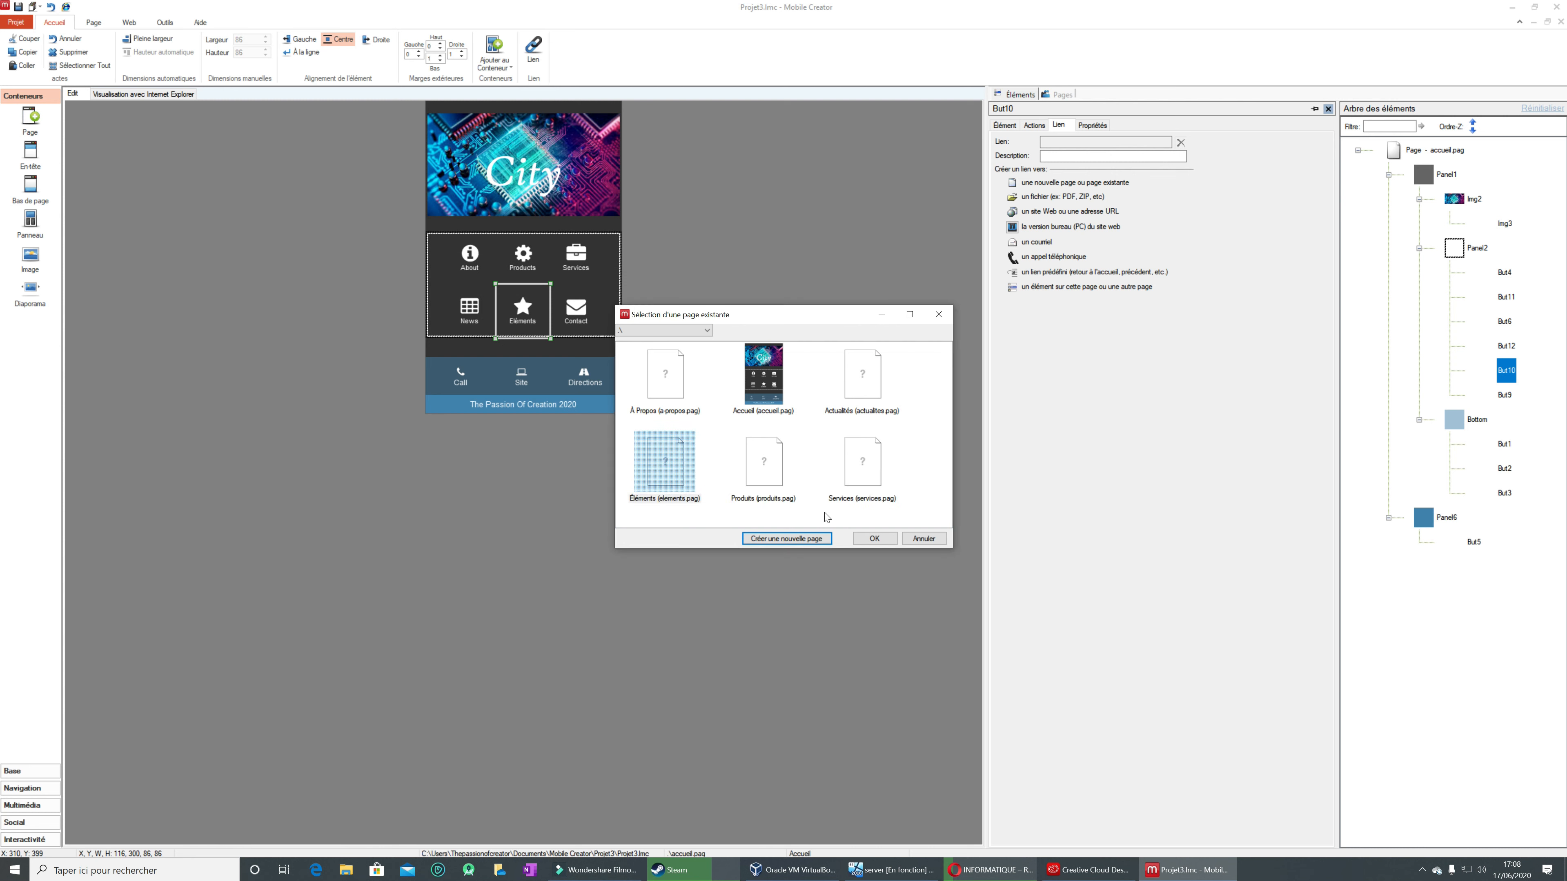
pyautogui.click(864, 537)
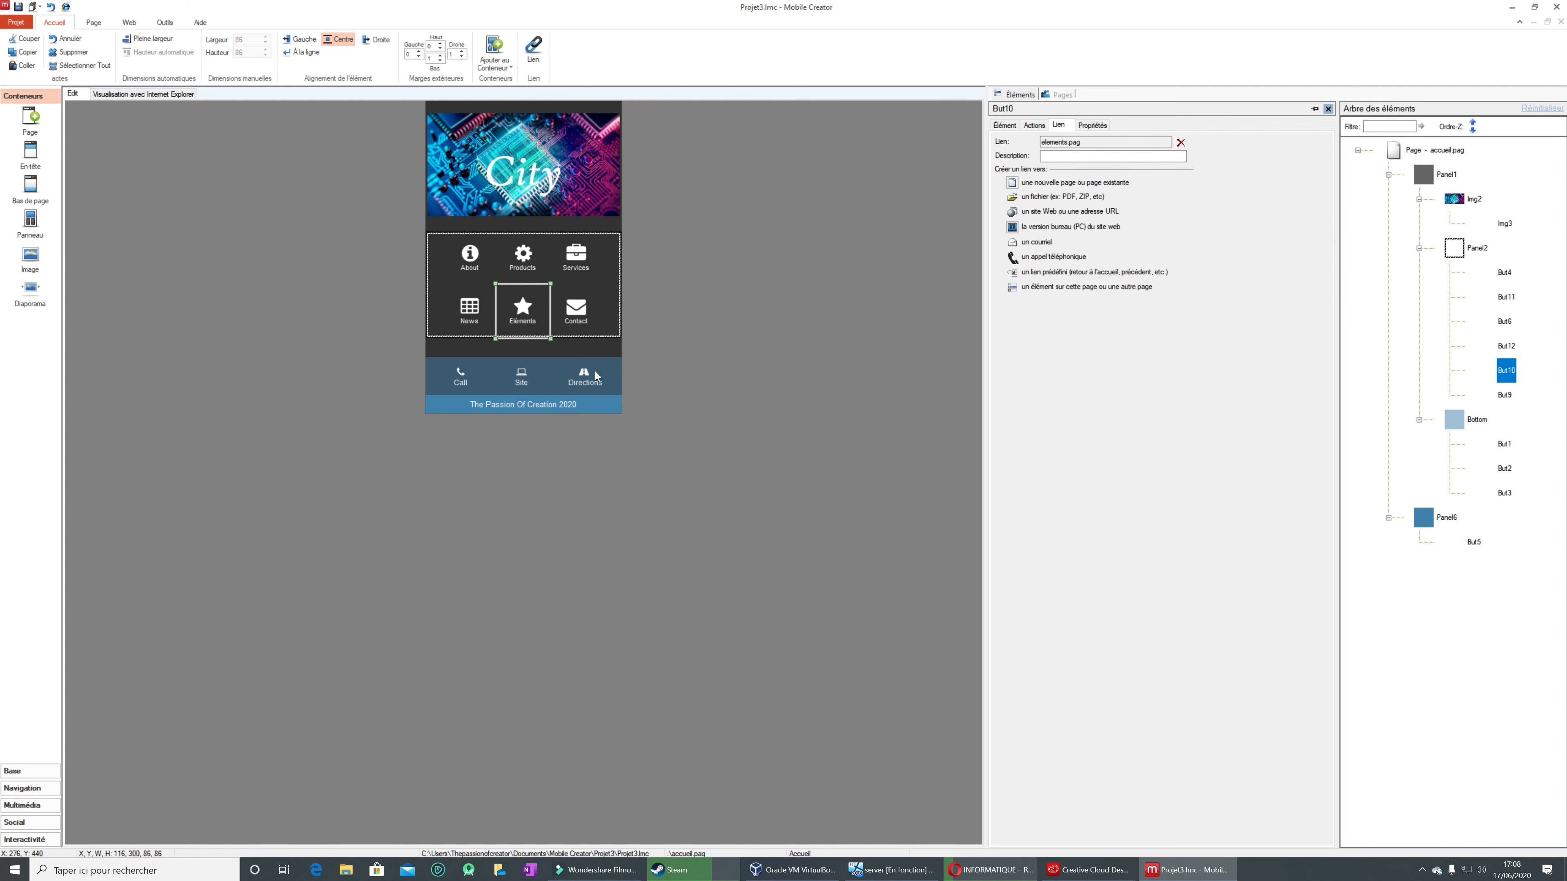
# Step: Link the Contact button to a new page created from the Contact page template with the City 01 palette
pyautogui.click(582, 310)
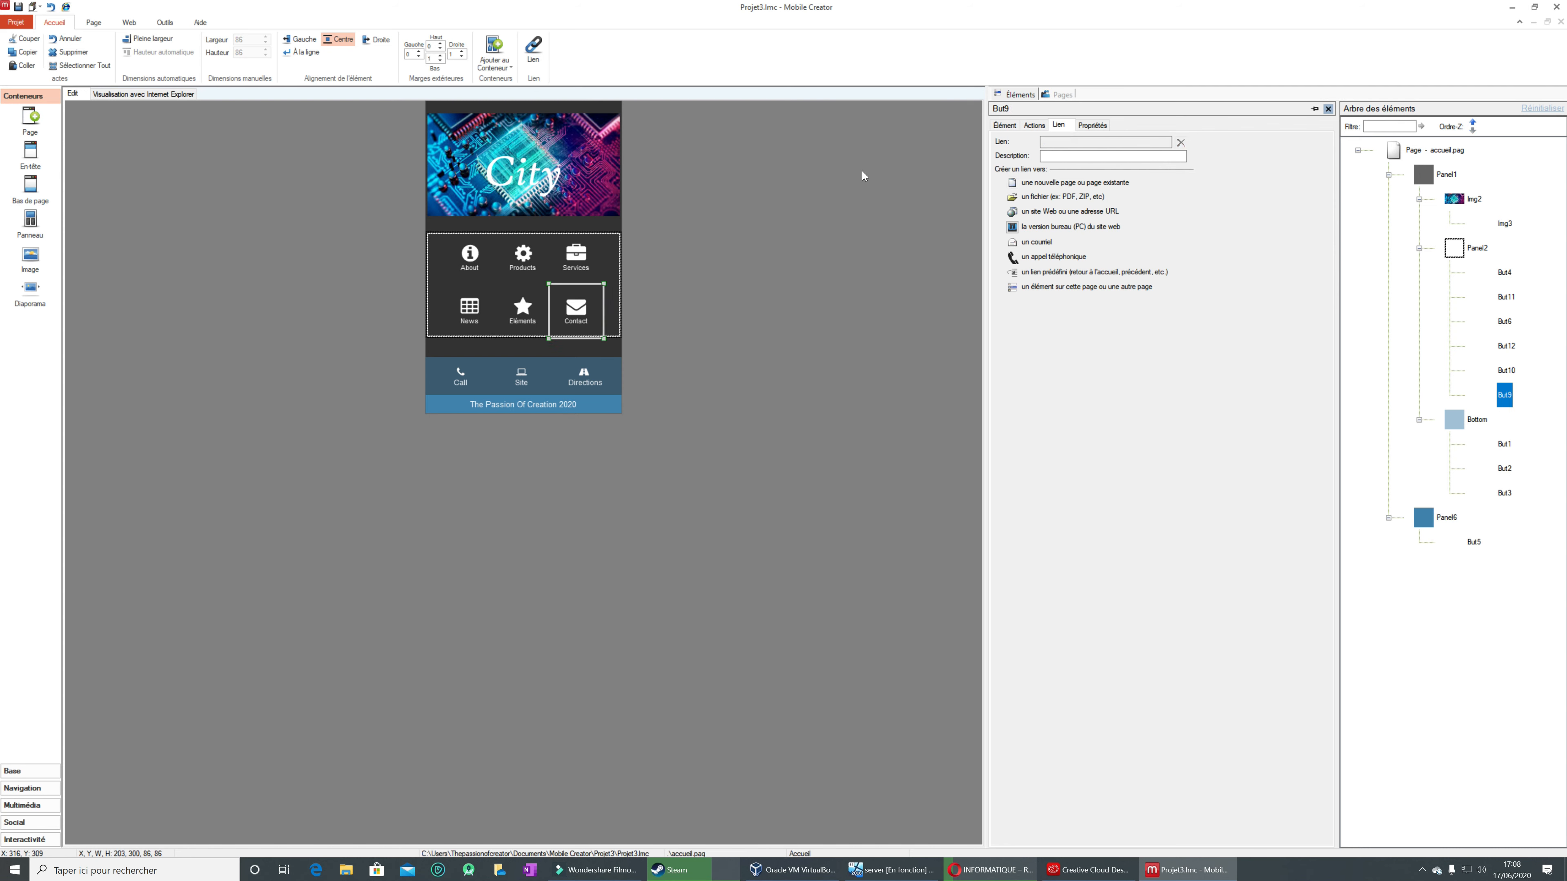
pyautogui.click(1013, 189)
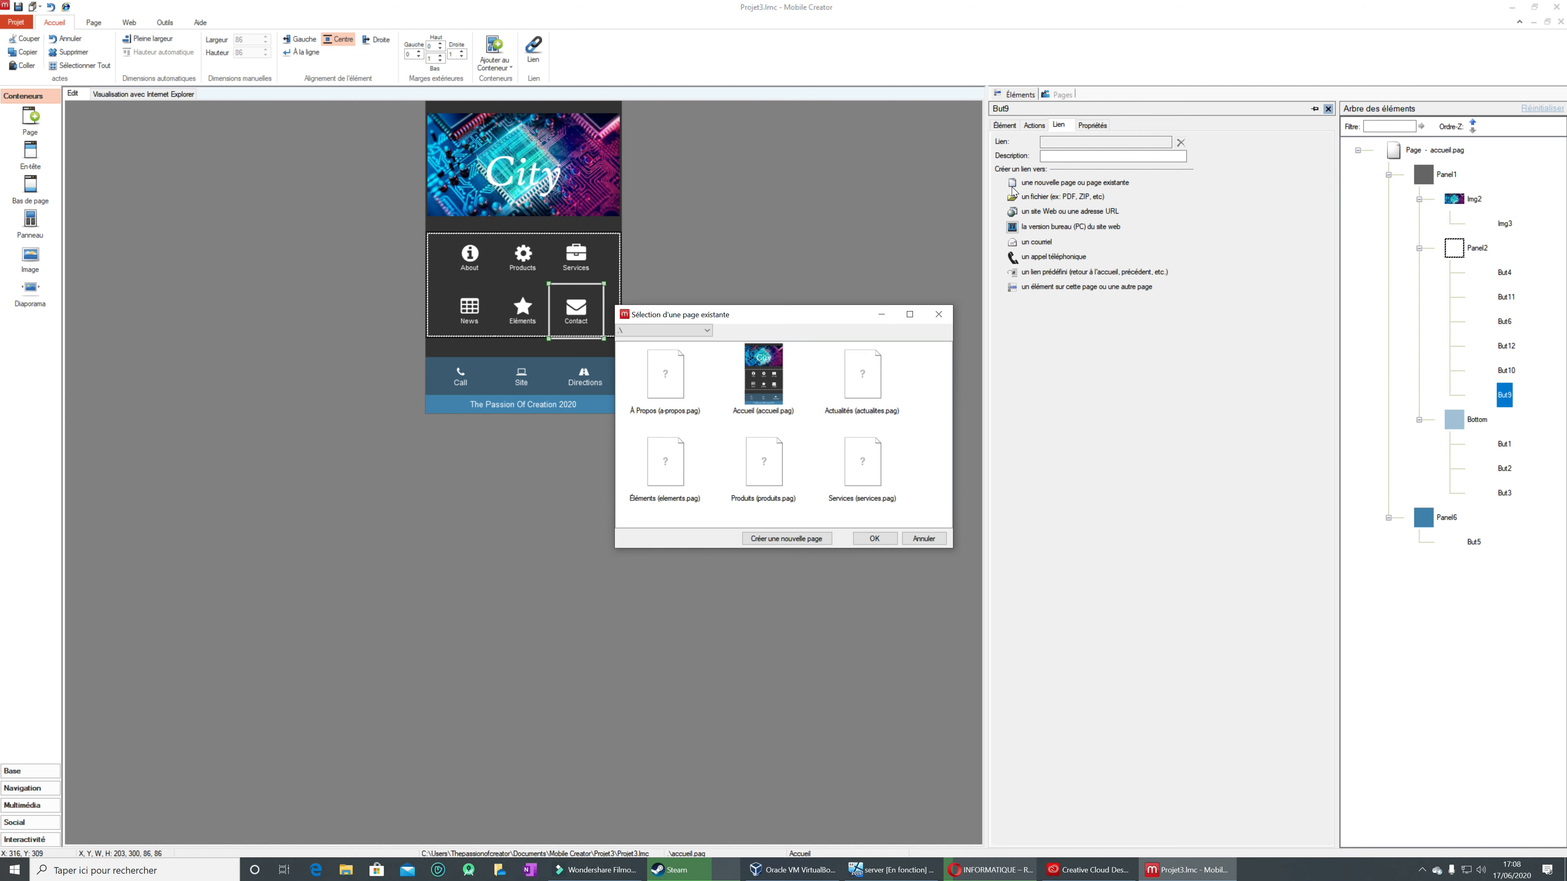
pyautogui.click(796, 538)
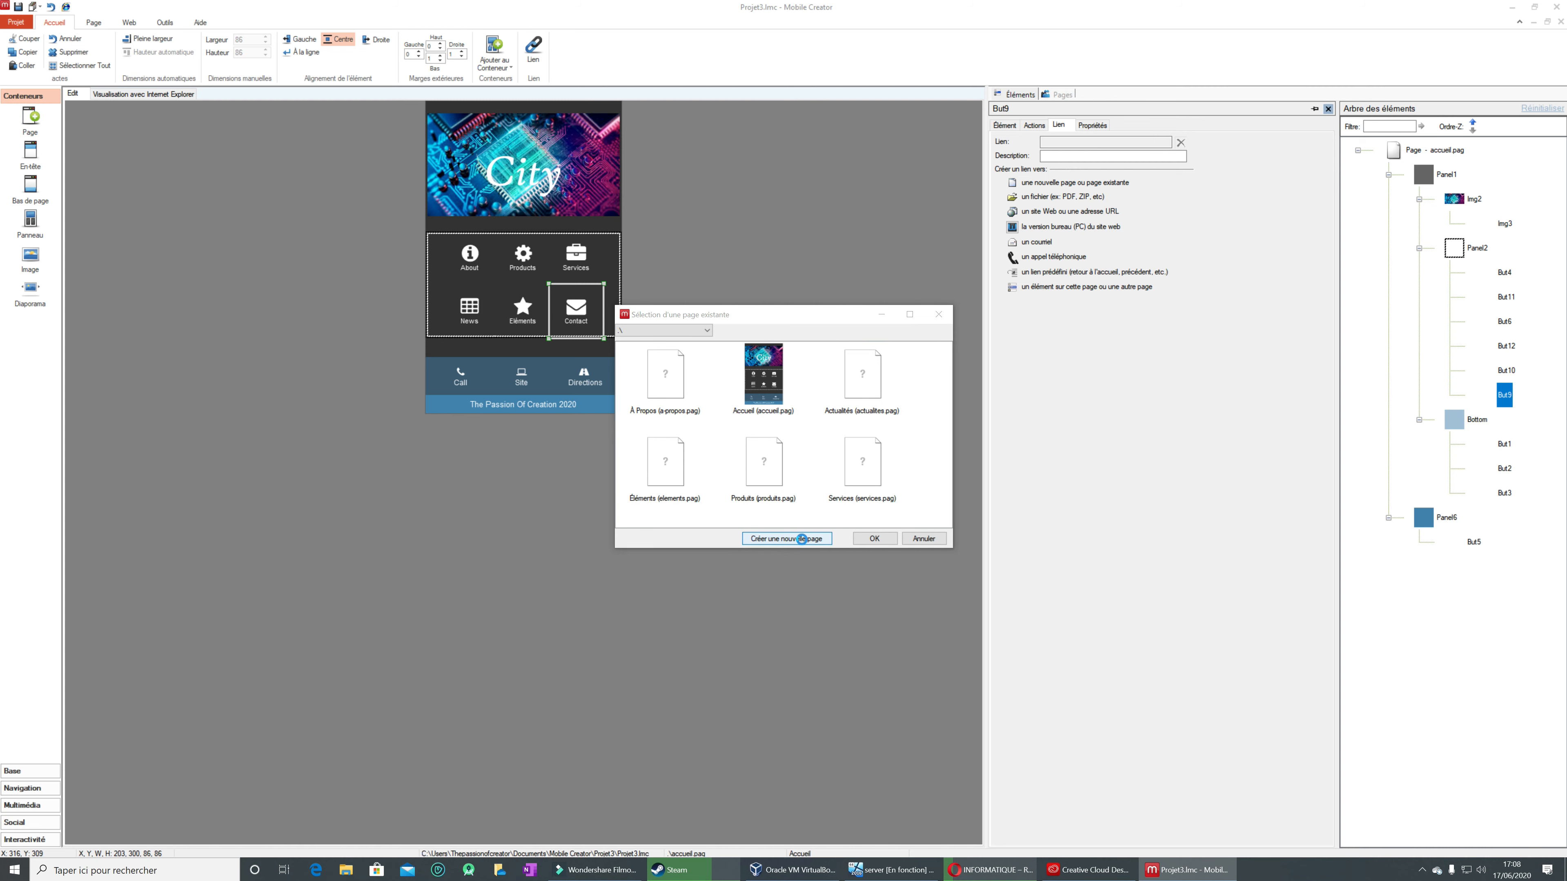
pyautogui.scroll(-3, 730, 493)
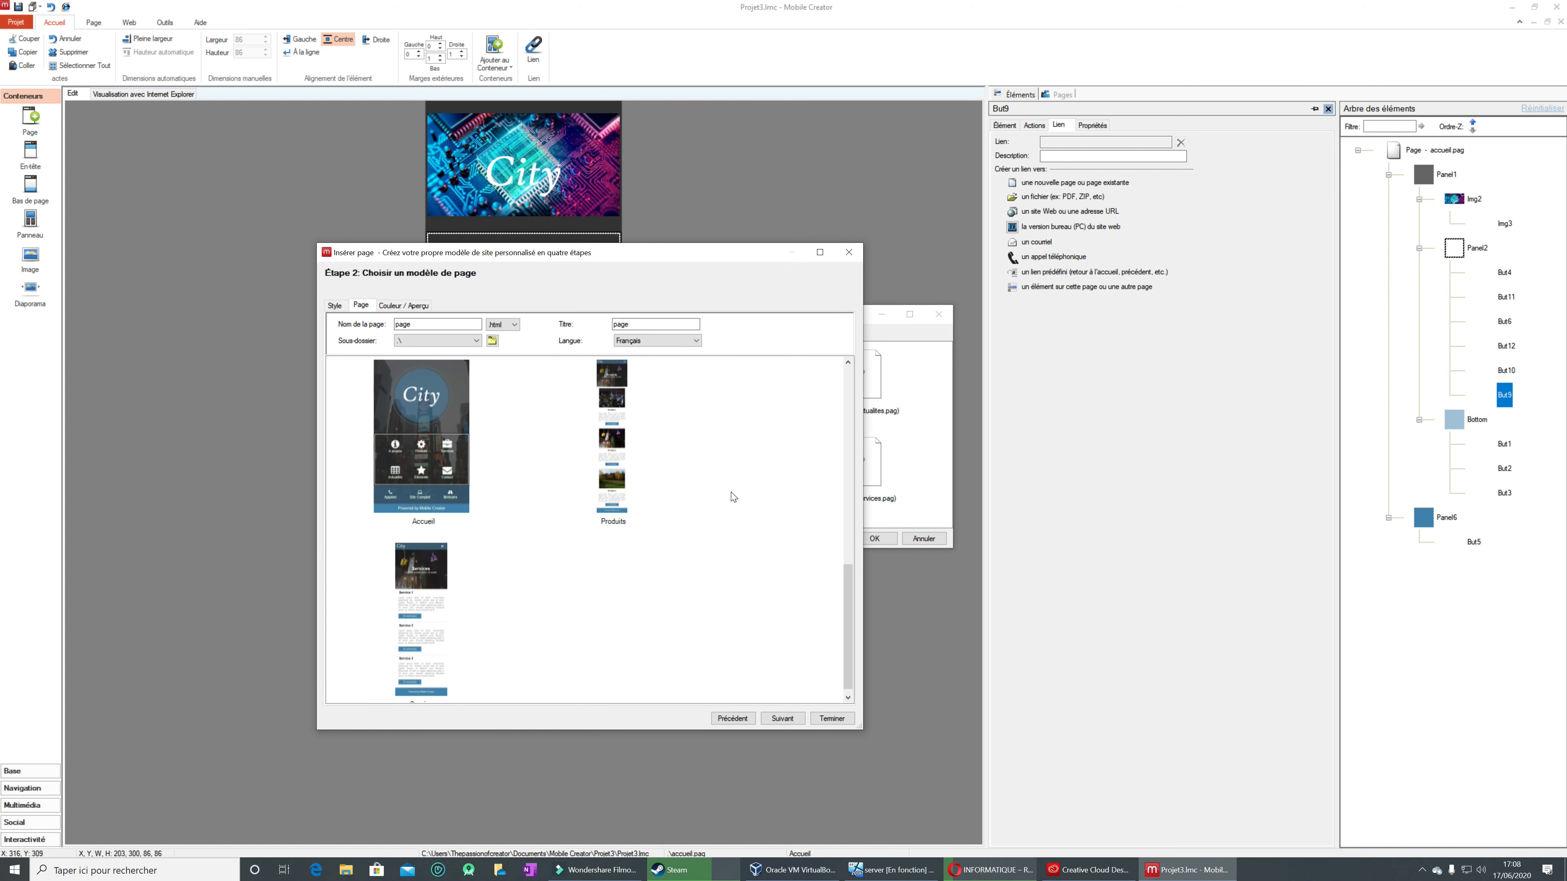
pyautogui.moveTo(846, 473)
pyautogui.mouseDown()
pyautogui.moveTo(846, 522)
pyautogui.moveTo(848, 457)
pyautogui.mouseUp()
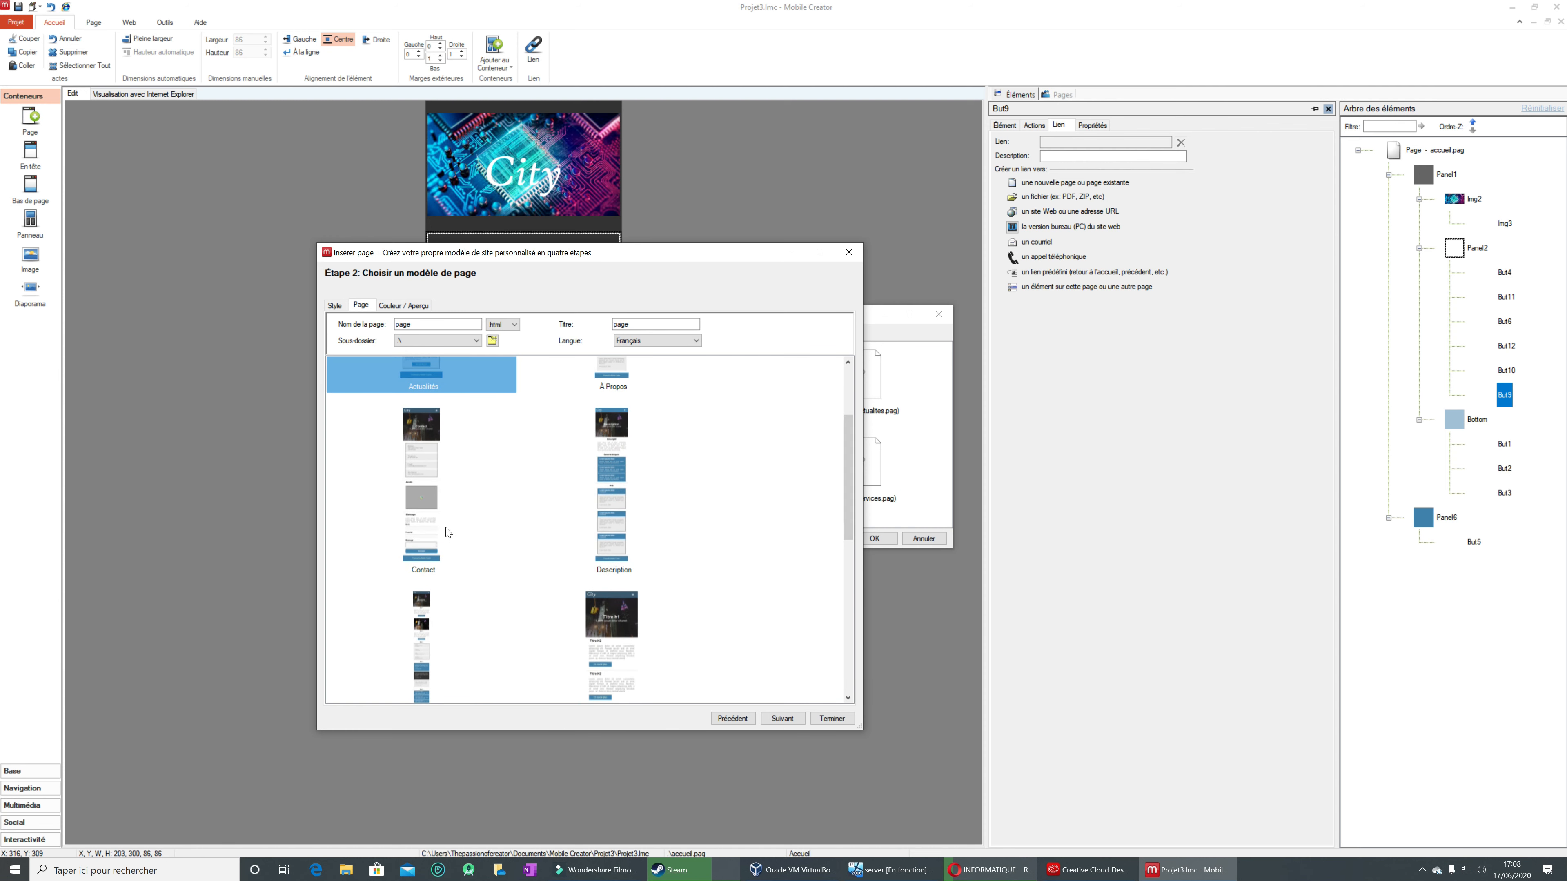
pyautogui.click(446, 528)
pyautogui.click(781, 719)
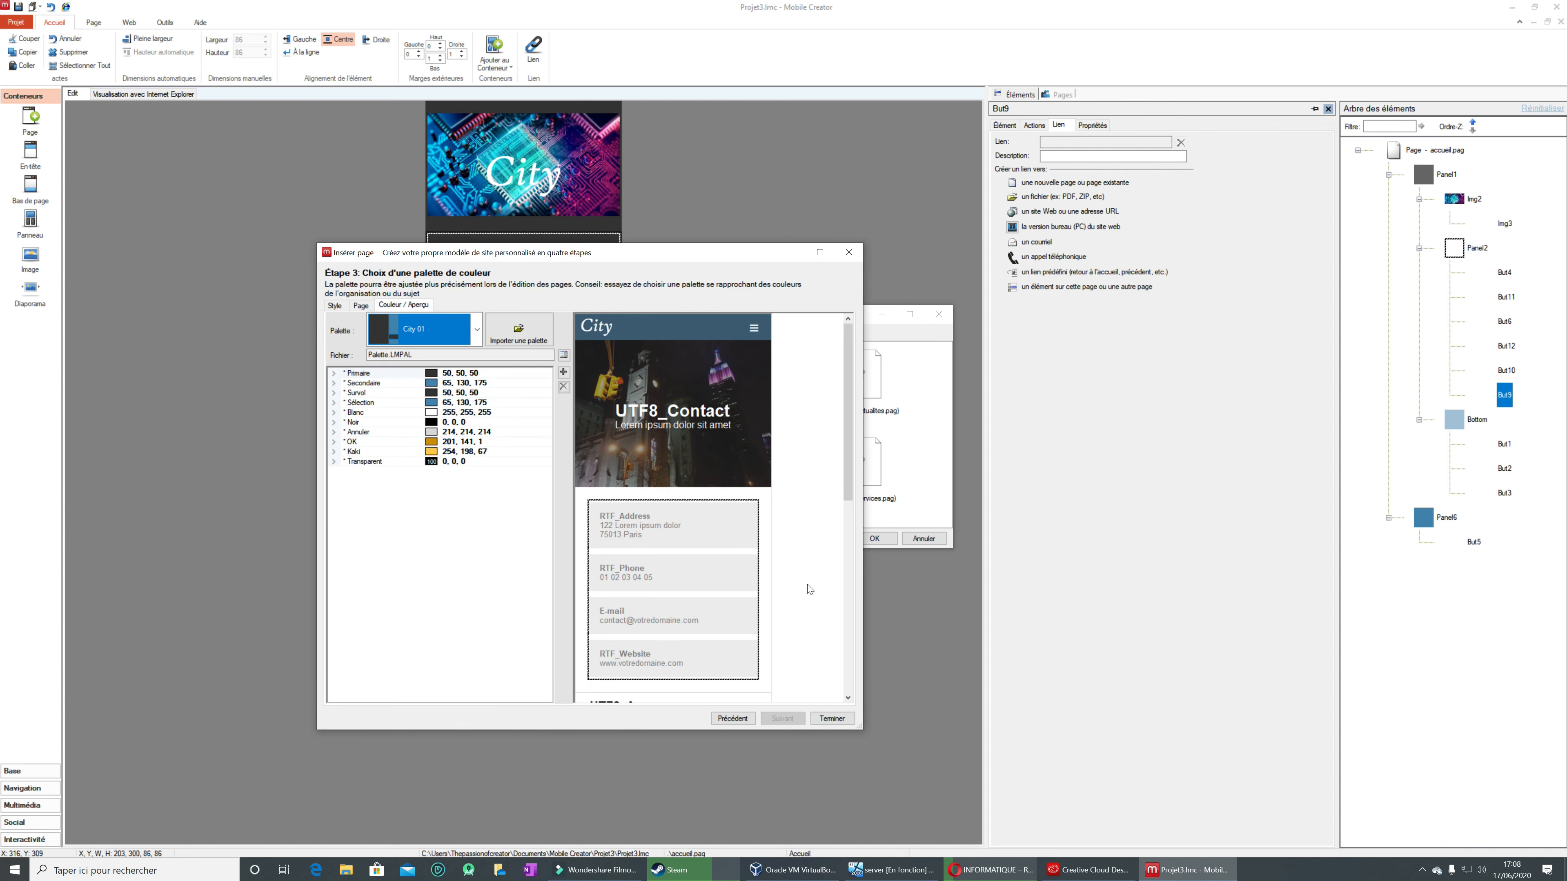
pyautogui.moveTo(853, 485); pyautogui.dragTo(848, 556)
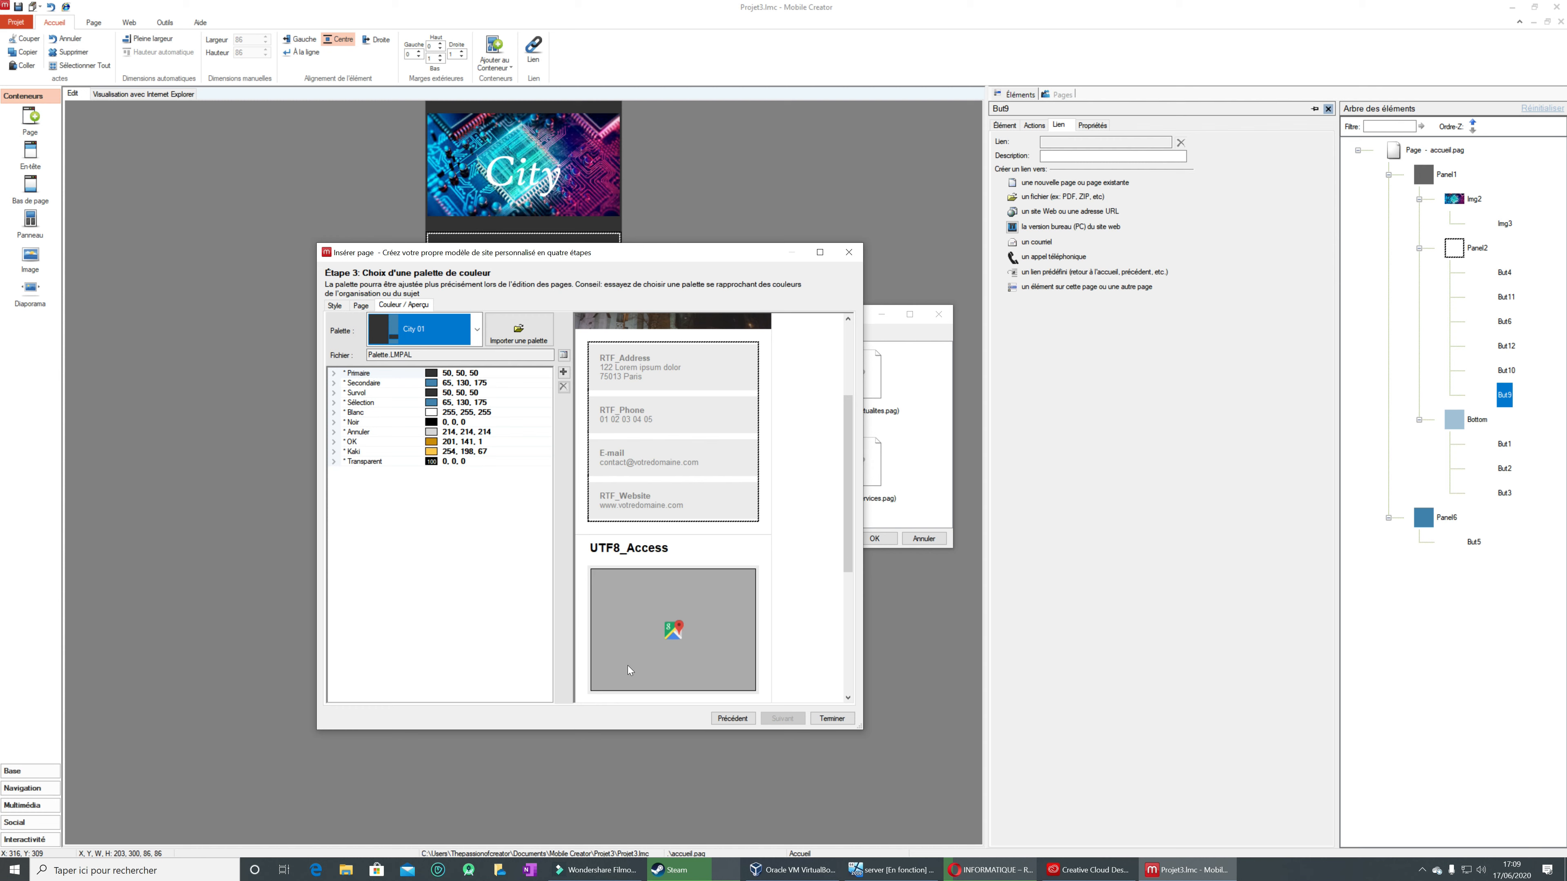
pyautogui.click(843, 717)
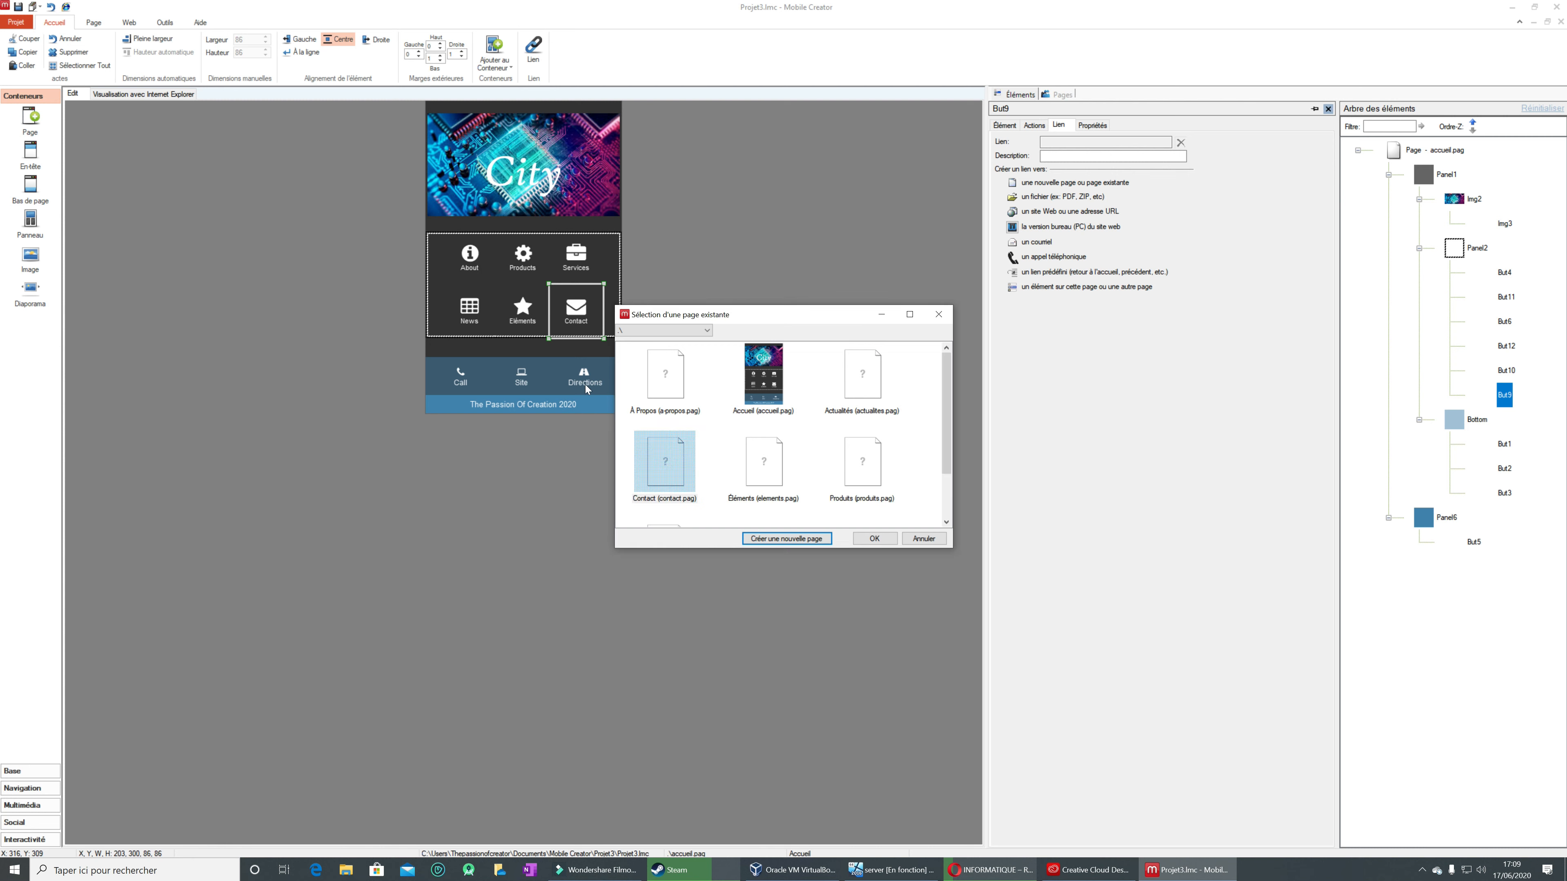
pyautogui.click(876, 540)
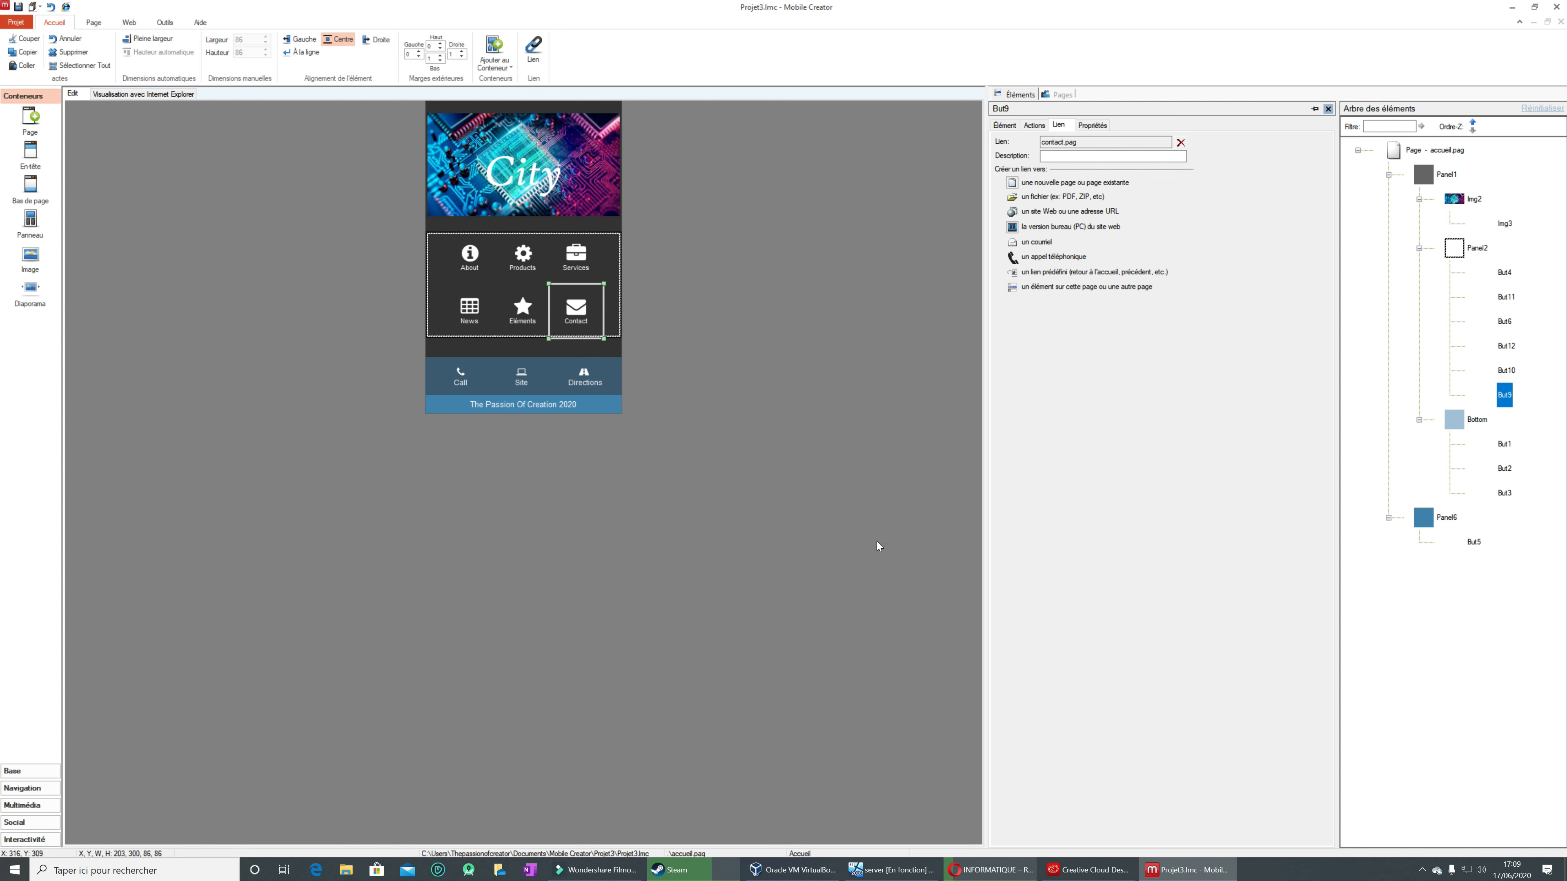
# Step: Link the Call button to a phone call, entering the contact phone number
pyautogui.click(470, 381)
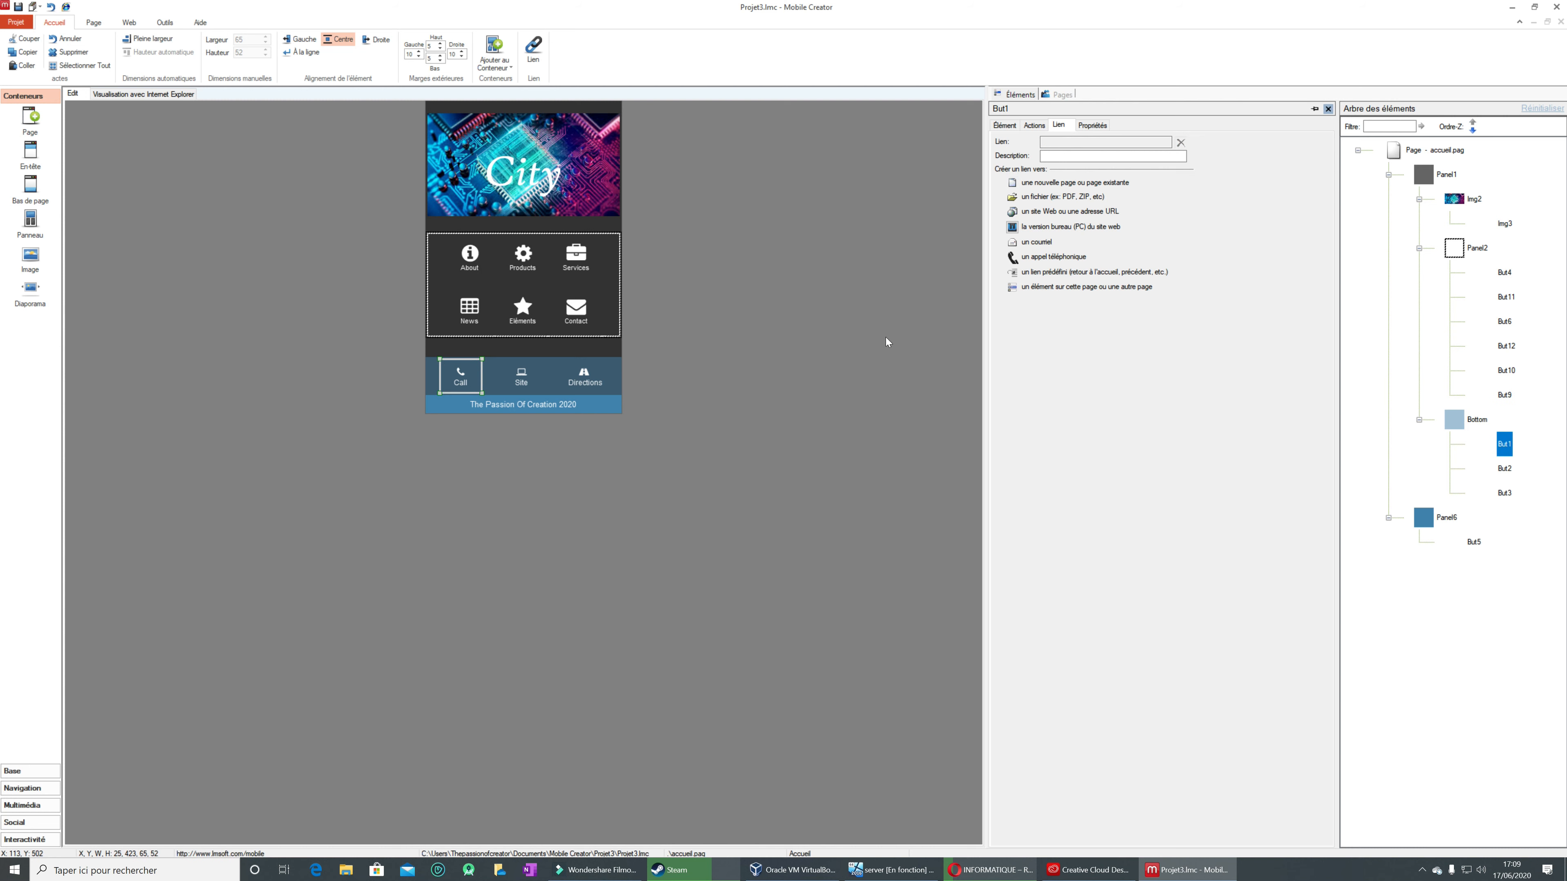
pyautogui.click(1031, 260)
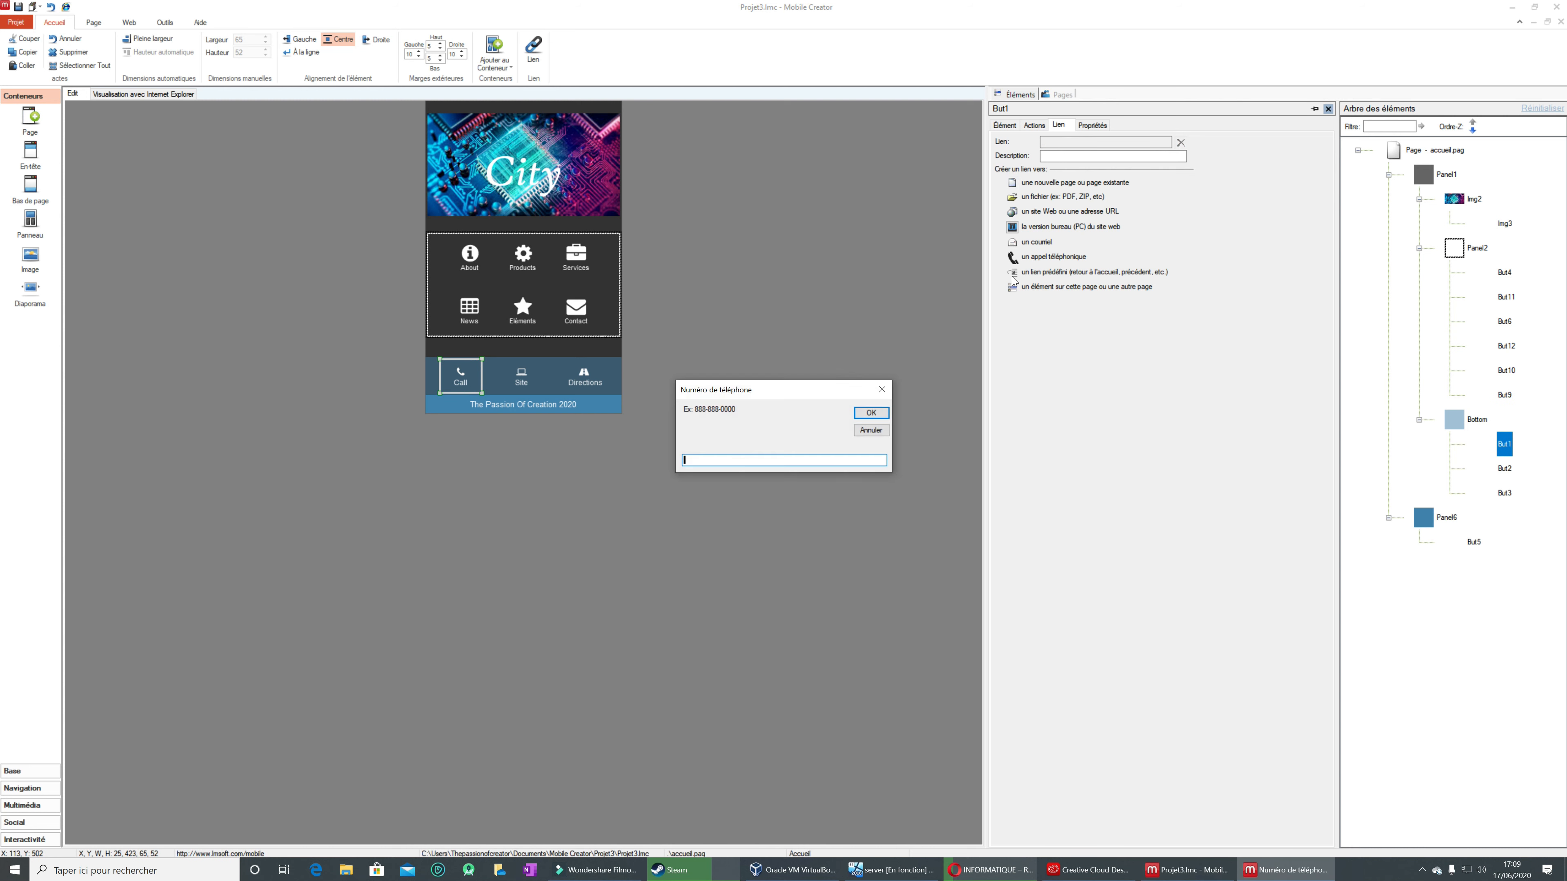
pyautogui.click(873, 414)
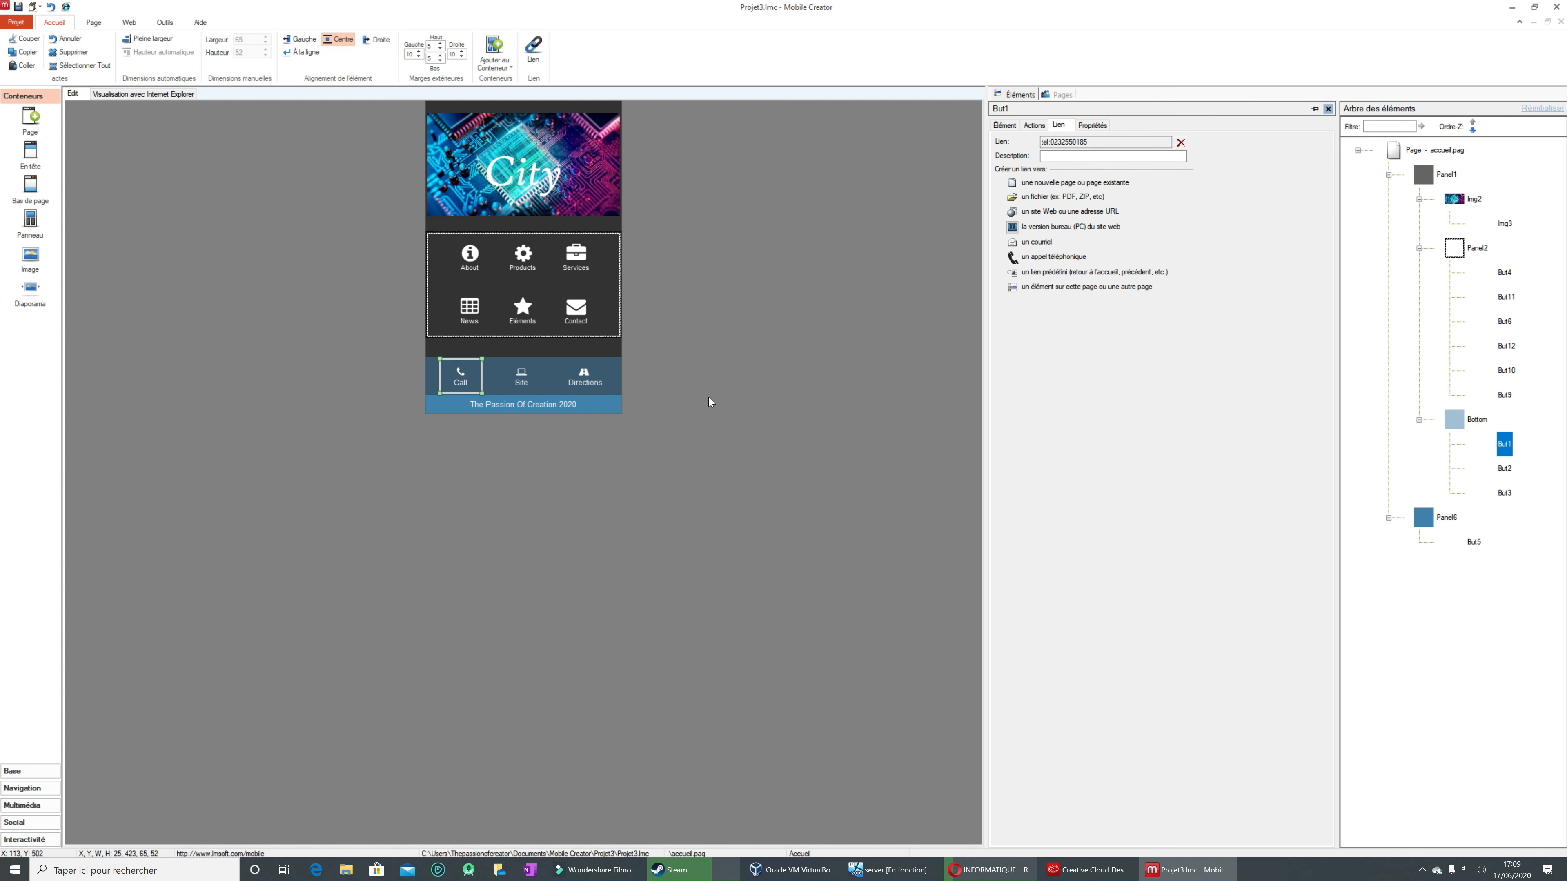
# Step: Link the Site button to an external web address, entering the Passion of Creator website's .com URL
pyautogui.click(522, 376)
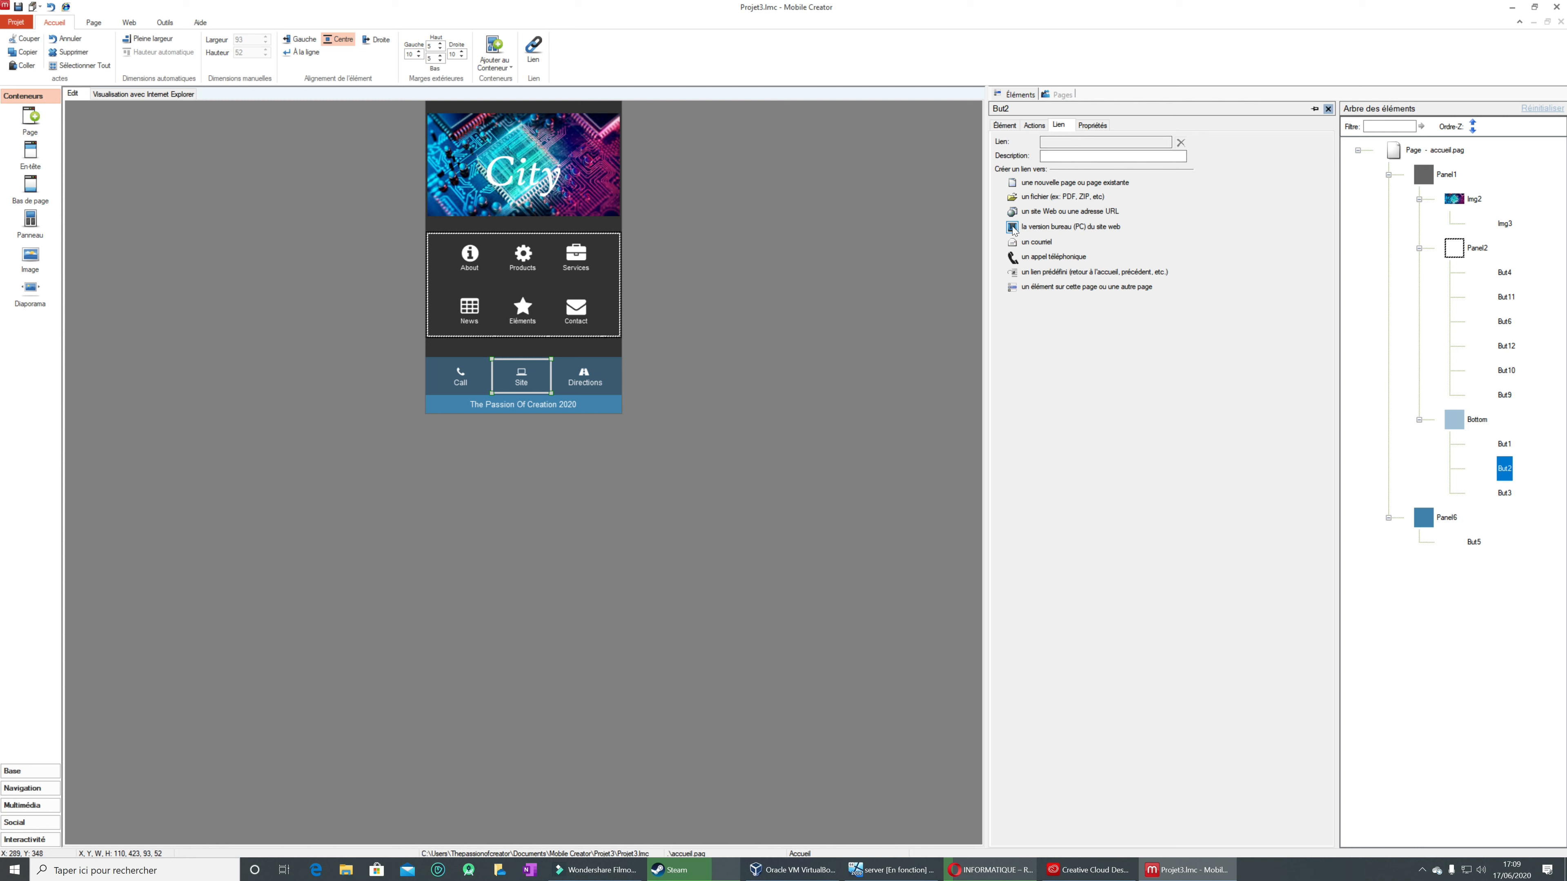
pyautogui.click(1013, 212)
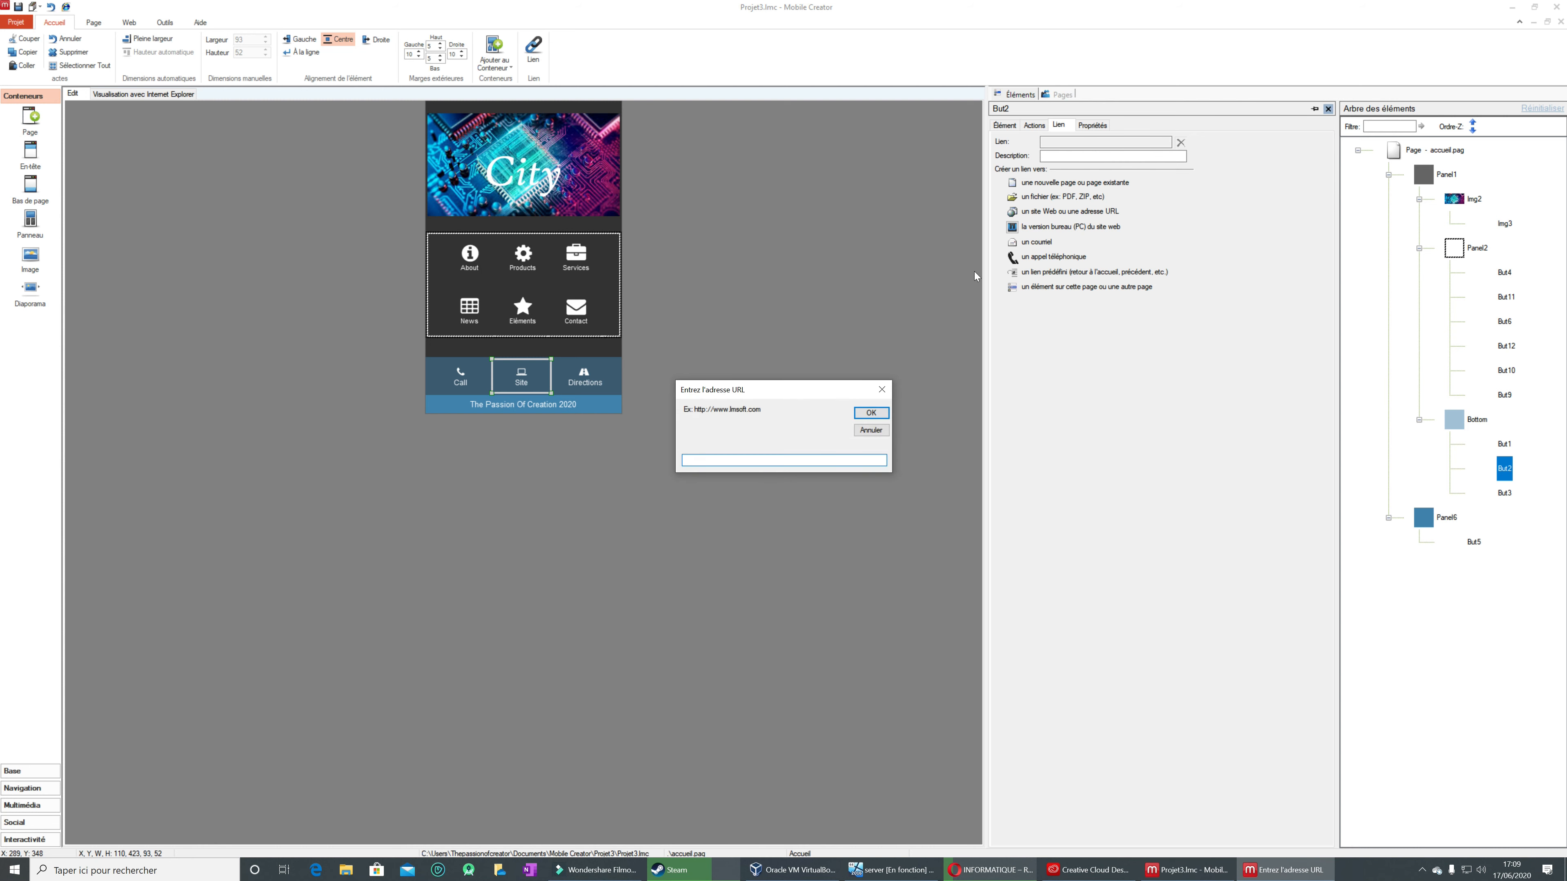
pyautogui.write('ht')
pyautogui.write('ssionofcreator.com')
pyautogui.click(863, 415)
# Step: Select the Directions button beside the Call and Site buttons on the home page
pyautogui.click(603, 389)
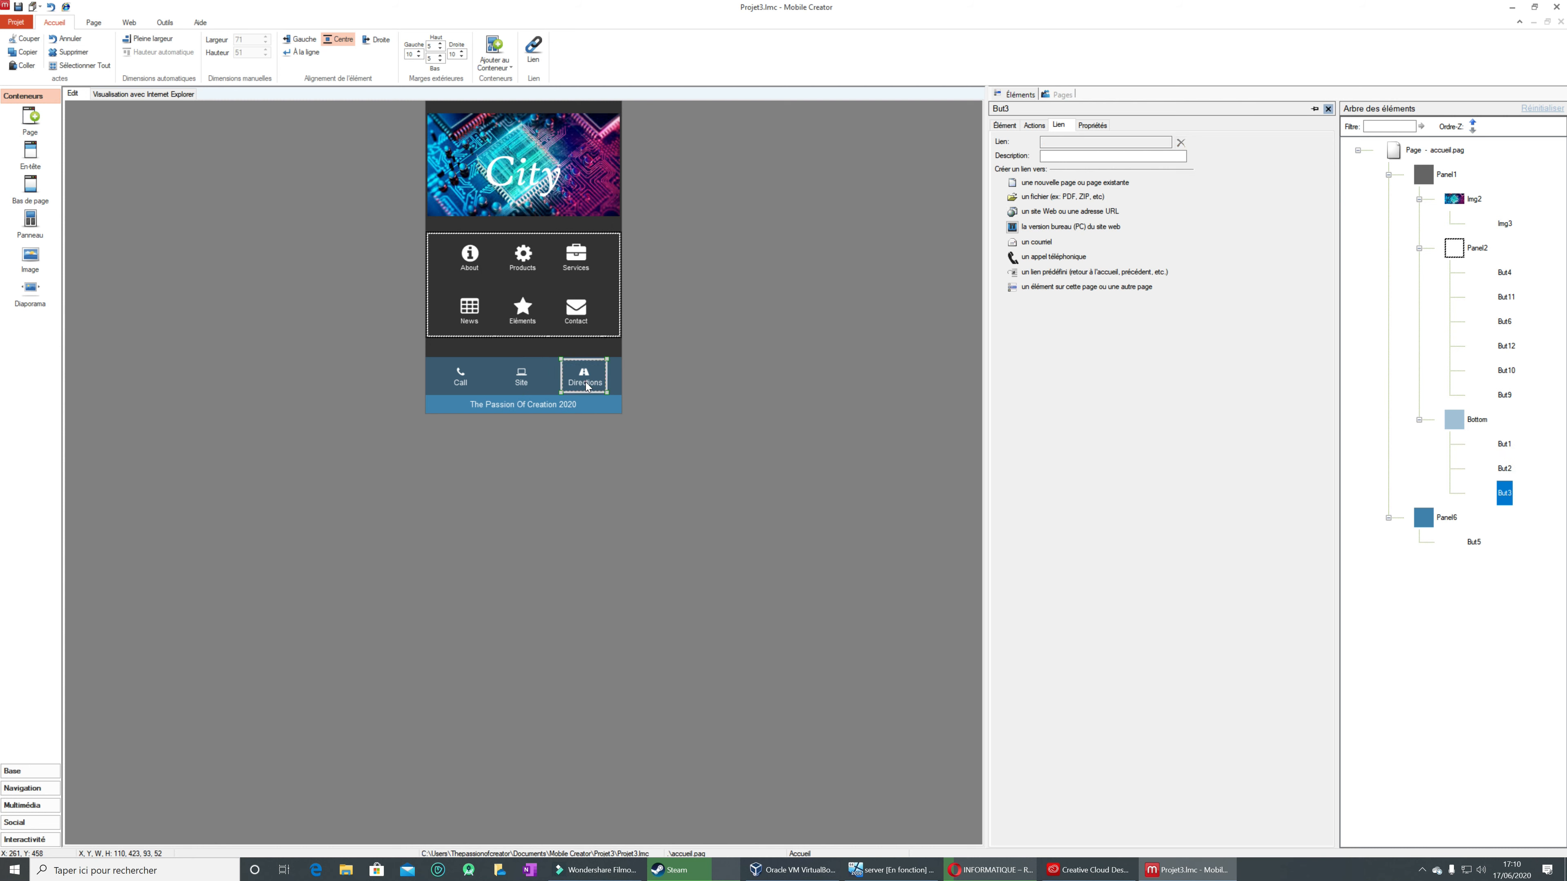